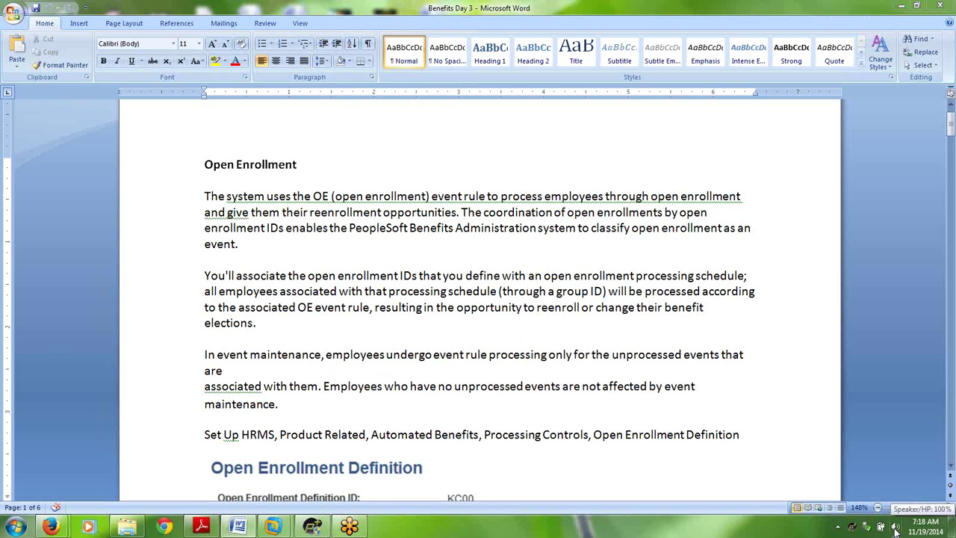
{"action": "left_click", "coordinate": [896, 531]}
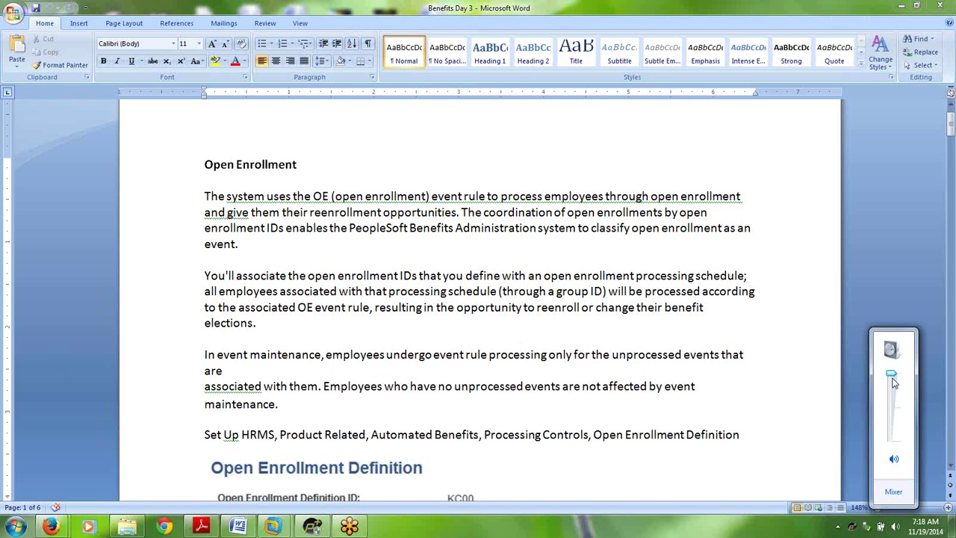
{"action": "left_click", "coordinate": [886, 258]}
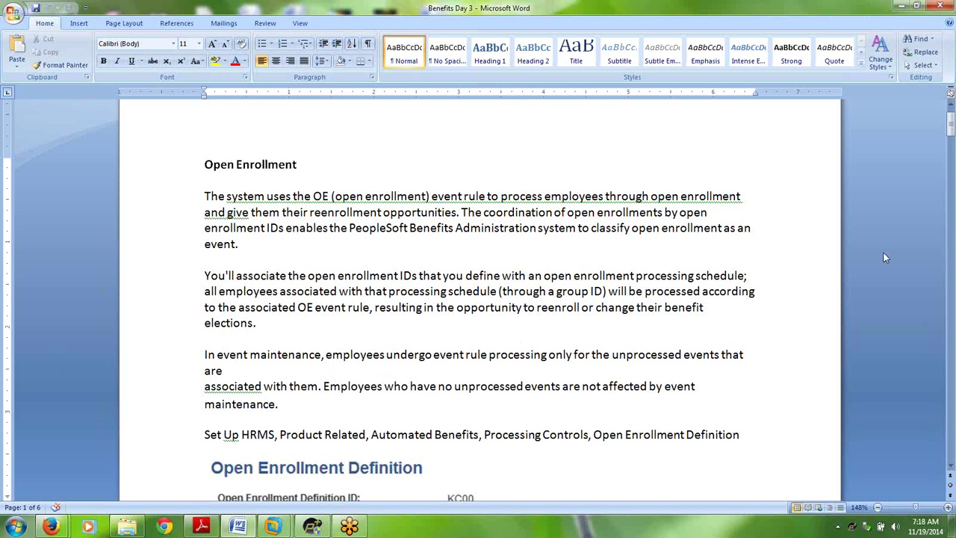
{"action": "left_click", "coordinate": [474, 249]}
{"action": "scroll", "coordinate": [330, 239], "scroll_direction": "down", "scroll_amount": 1}
{"action": "scroll", "coordinate": [329, 237], "scroll_direction": "up", "scroll_amount": 1}
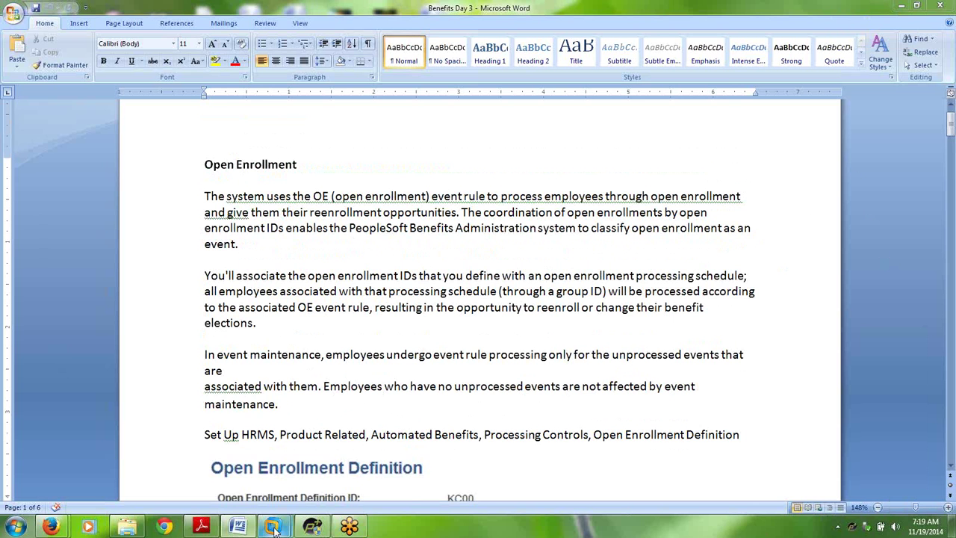
Switch to the GLOBAL virtual machine and open the Benefit Plan Table under Set Up HRMS, Product Related, Base Benefits, Plans and Providers
{"action": "mouse_move", "coordinate": [273, 528]}
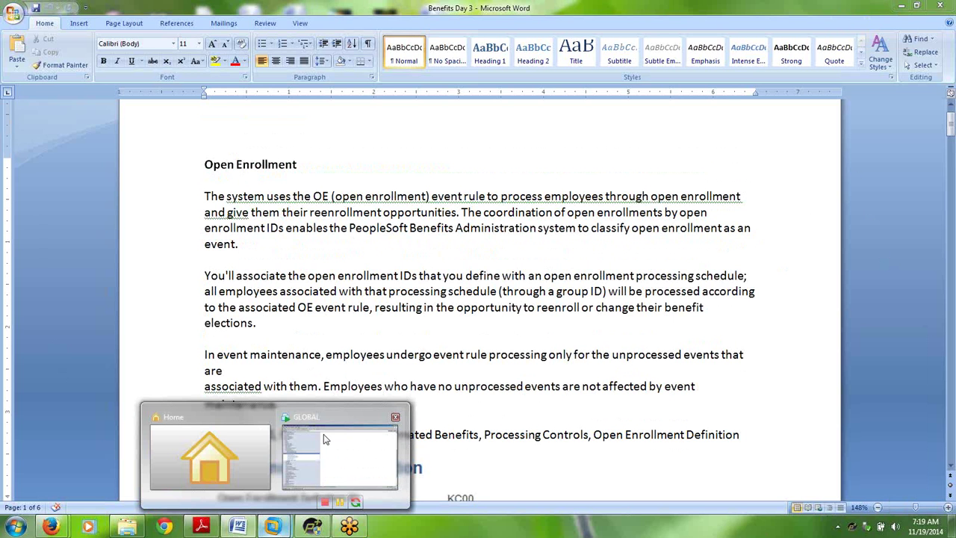
{"action": "left_click", "coordinate": [325, 437]}
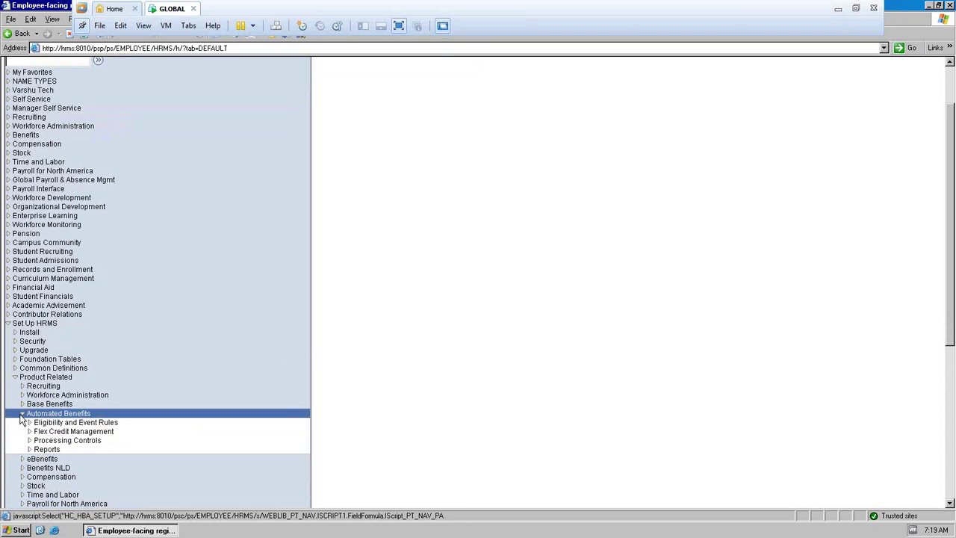
{"action": "left_click", "coordinate": [22, 413]}
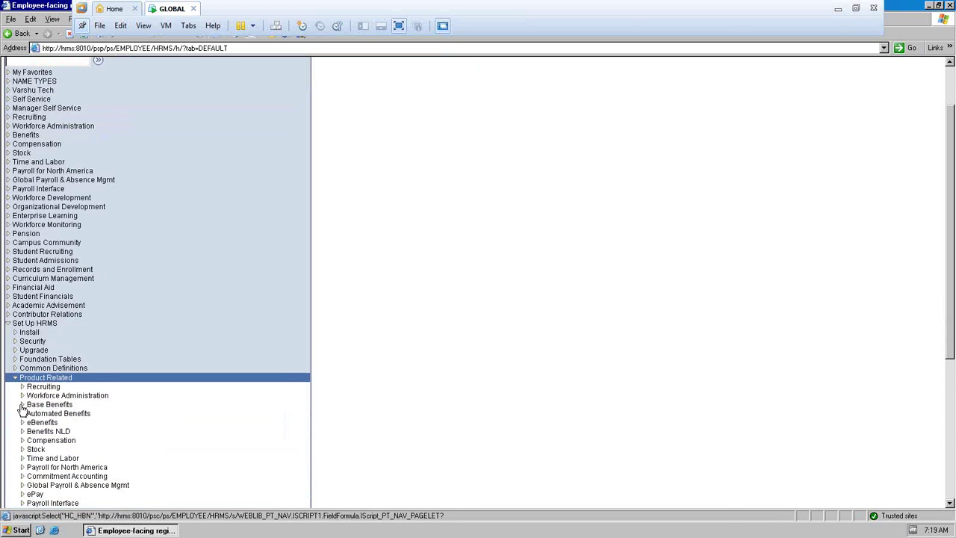
{"action": "left_click", "coordinate": [22, 405]}
{"action": "scroll", "coordinate": [238, 399], "scroll_direction": "down", "scroll_amount": 4}
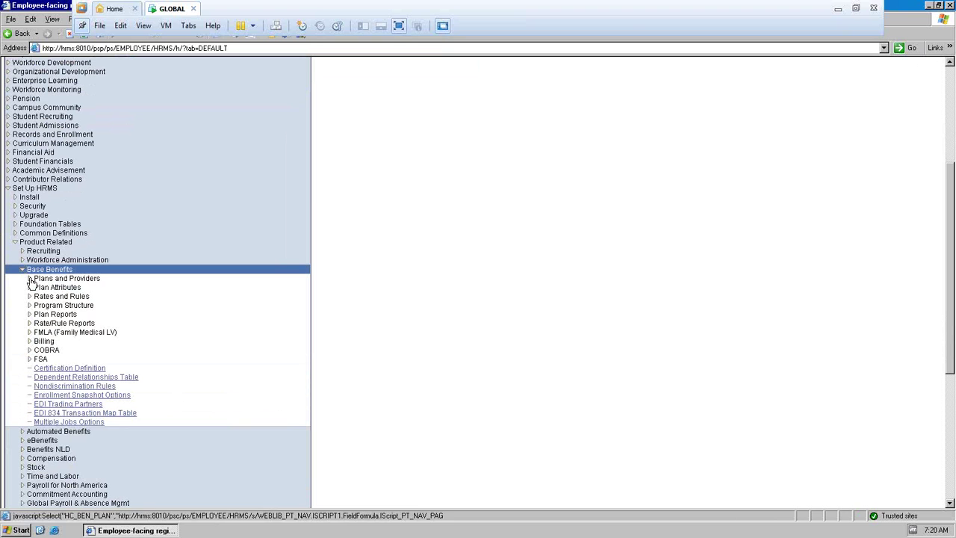
{"action": "left_click", "coordinate": [30, 279]}
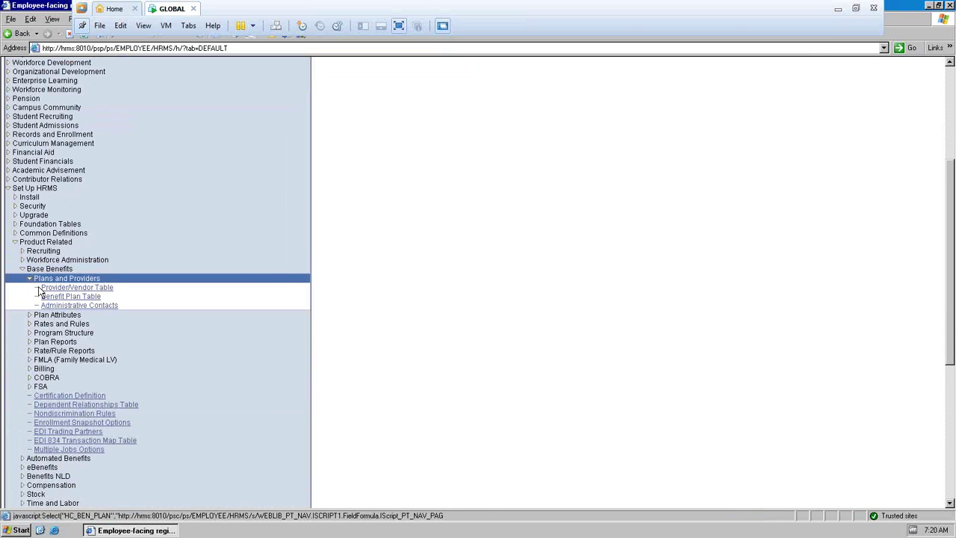
{"action": "left_click", "coordinate": [53, 298]}
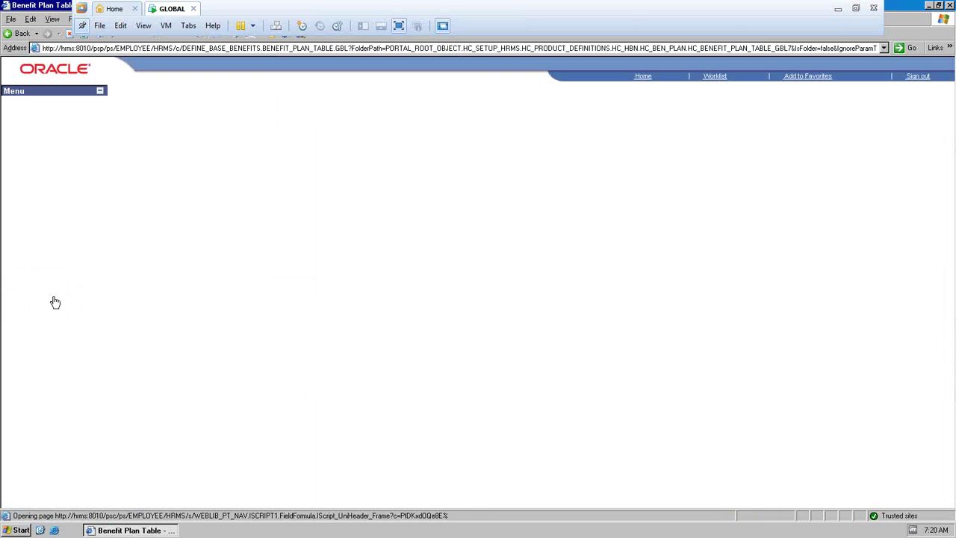
Search the Benefit Plan Table for plans with the plan type Medical
{"action": "left_click", "coordinate": [338, 172]}
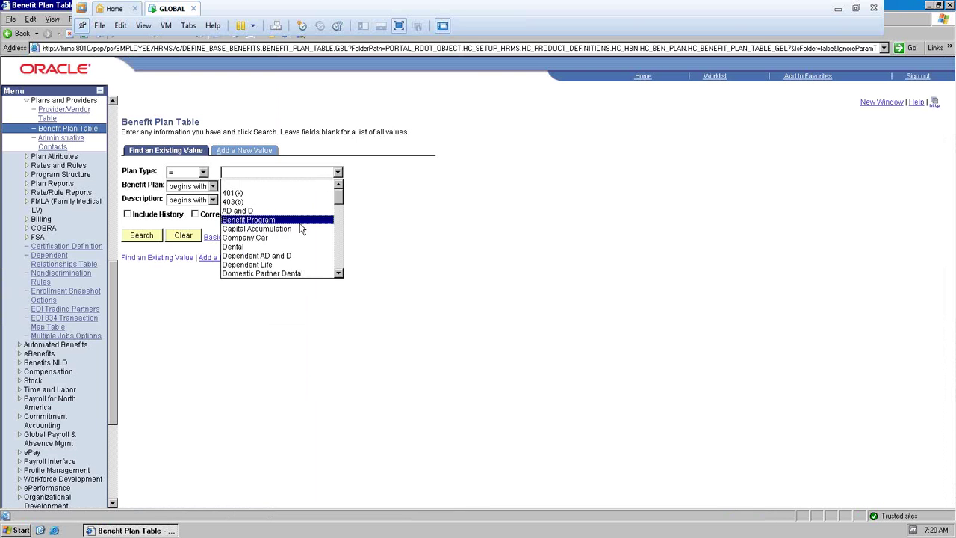
{"action": "scroll", "coordinate": [300, 227], "scroll_direction": "down", "scroll_amount": 7}
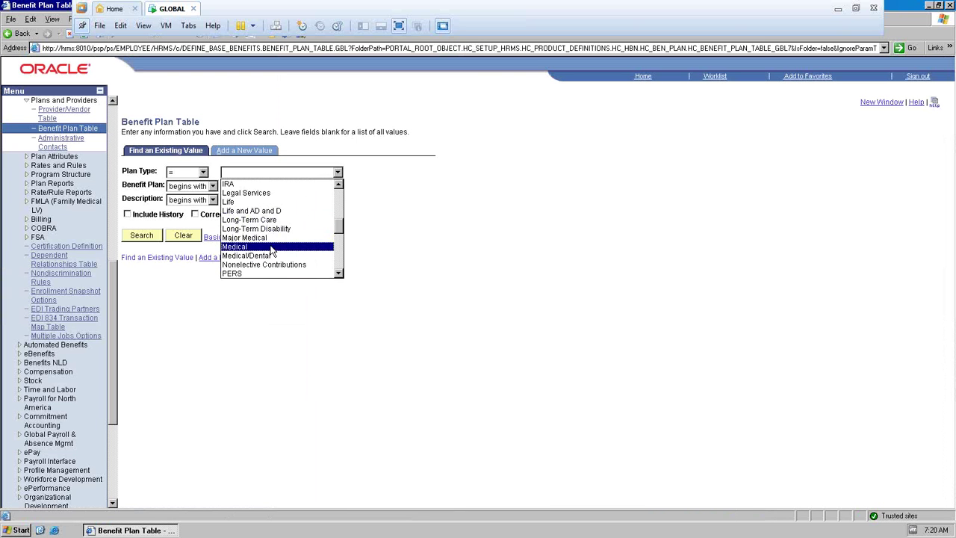
{"action": "left_click", "coordinate": [276, 247]}
{"action": "left_click", "coordinate": [134, 239]}
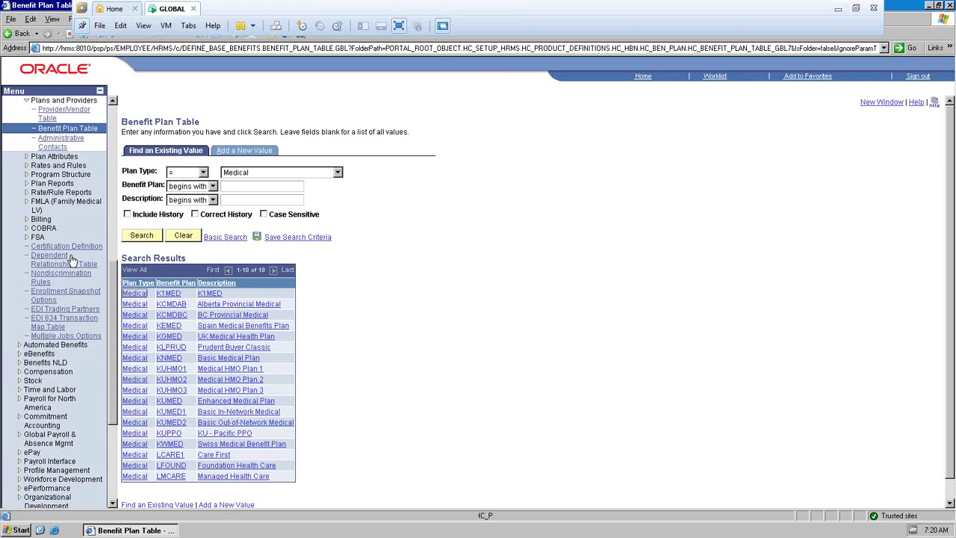
List all vendors in the Provider/Vendor Table and open the GPUS BENE-001 vendor record with SetID K1USA
{"action": "scroll", "coordinate": [92, 223], "scroll_direction": "up", "scroll_amount": 3}
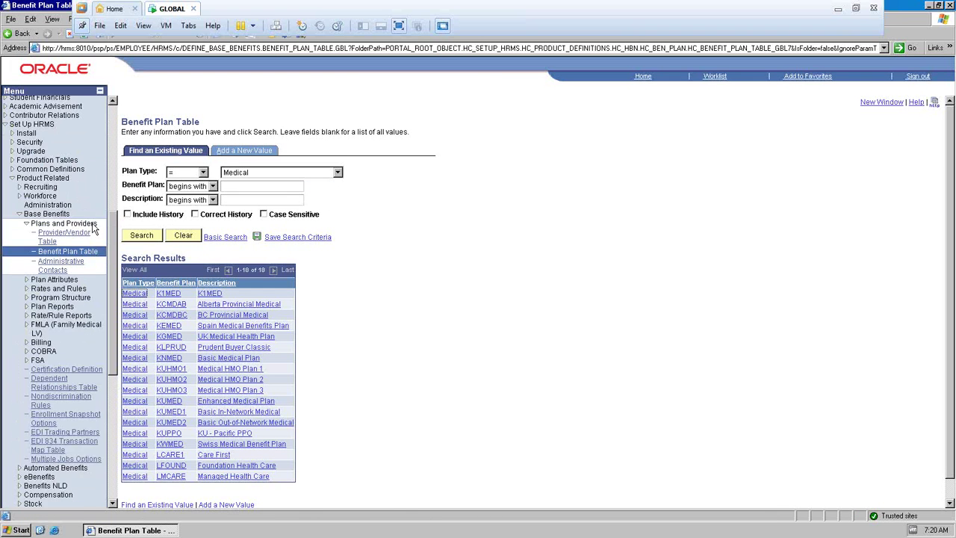
{"action": "scroll", "coordinate": [92, 226], "scroll_direction": "up", "scroll_amount": 2}
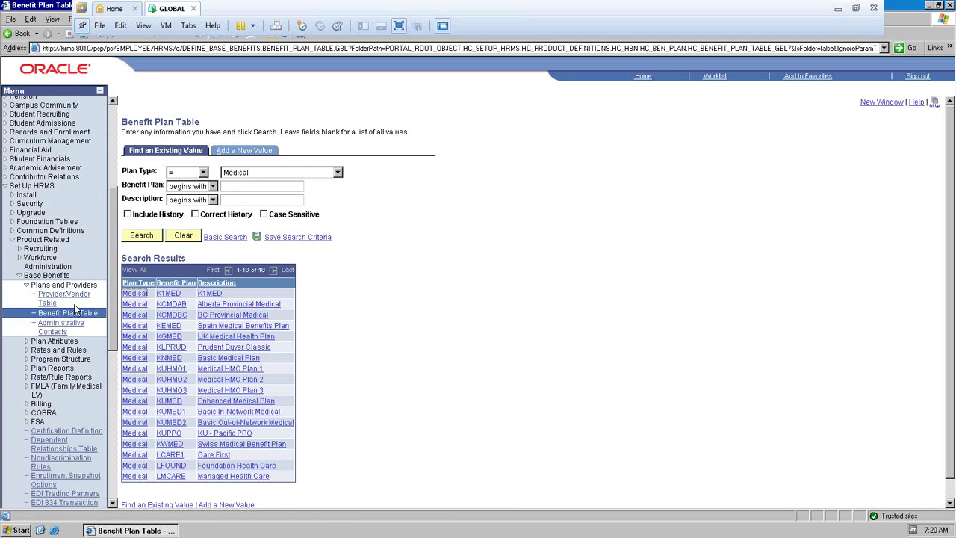
{"action": "left_click", "coordinate": [63, 297]}
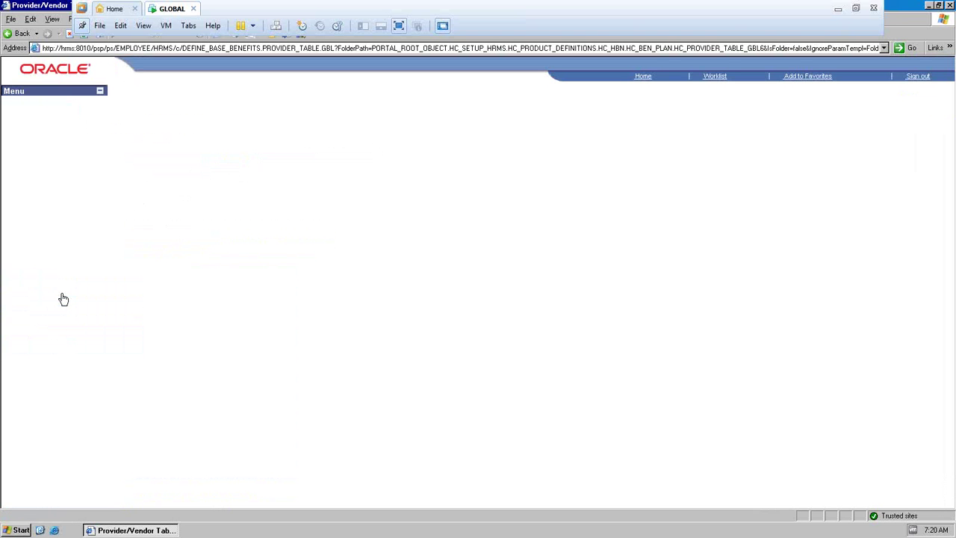
{"action": "left_click", "coordinate": [142, 222]}
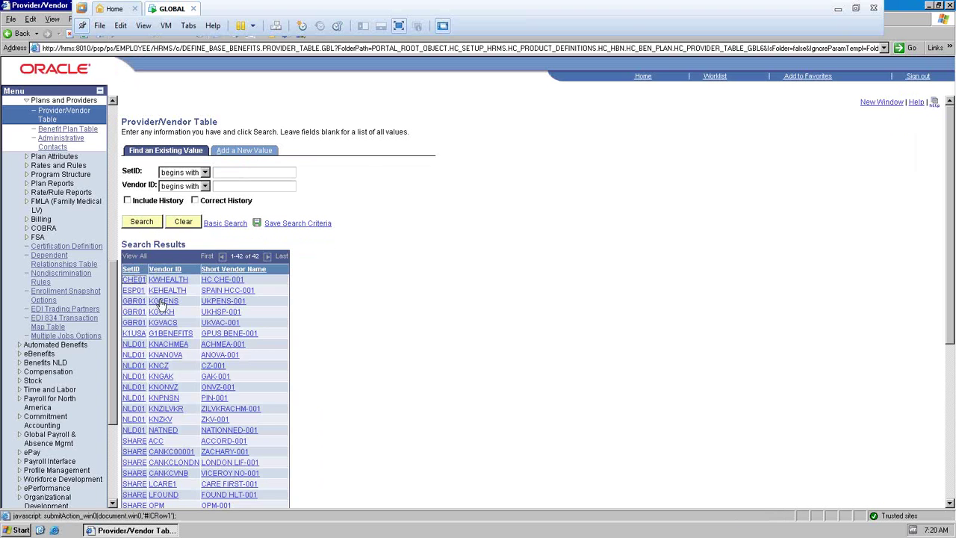
{"action": "left_click", "coordinate": [229, 334]}
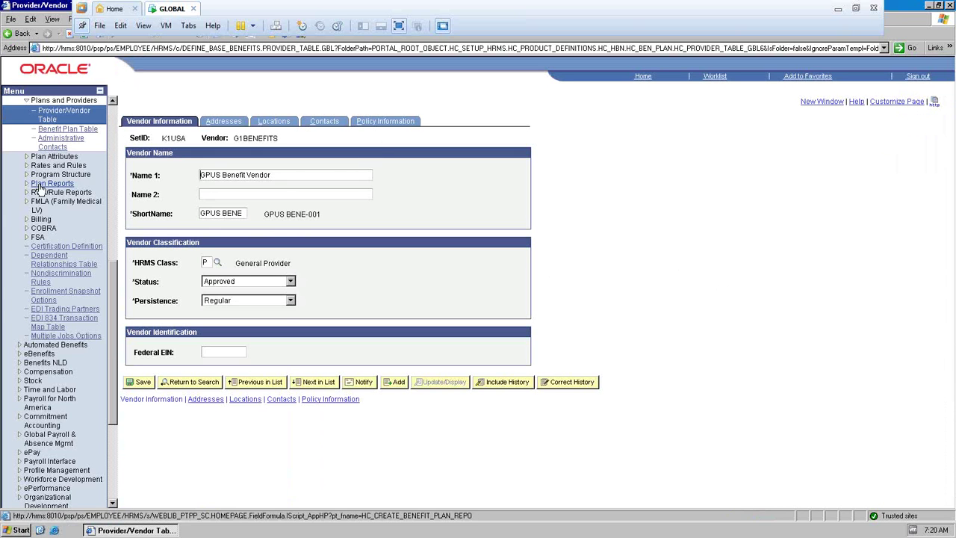
Collapse Plans and Providers and open the Benefit Program Table under Base Benefits, Program Structure
{"action": "scroll", "coordinate": [41, 189], "scroll_direction": "up", "scroll_amount": 3}
{"action": "scroll", "coordinate": [42, 189], "scroll_direction": "up", "scroll_amount": 1}
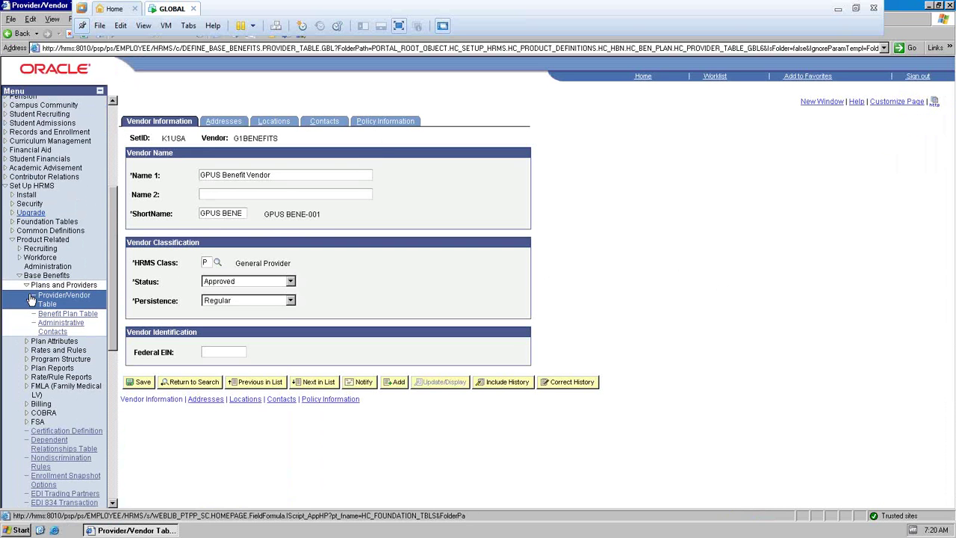
{"action": "scroll", "coordinate": [64, 340], "scroll_direction": "down", "scroll_amount": 2}
{"action": "scroll", "coordinate": [79, 336], "scroll_direction": "up", "scroll_amount": 2}
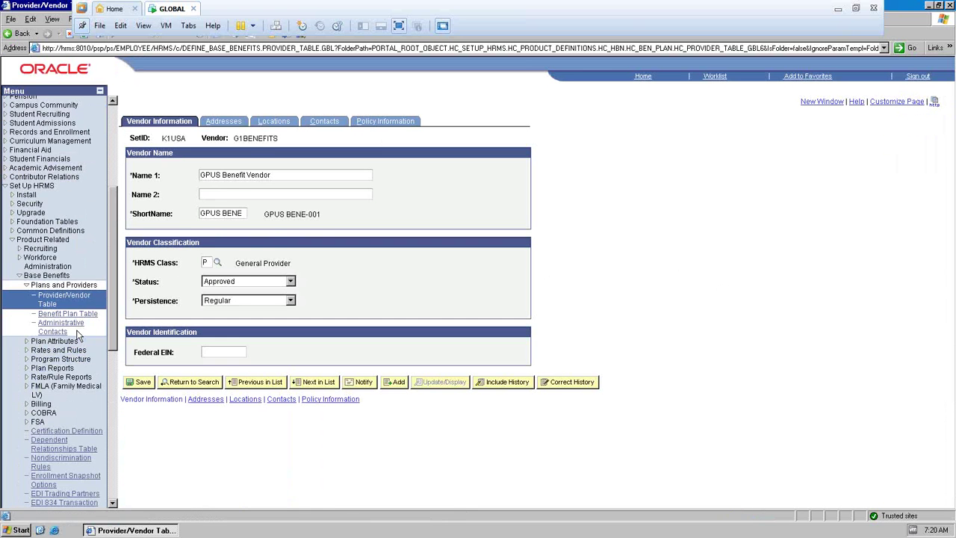
{"action": "left_click", "coordinate": [78, 286]}
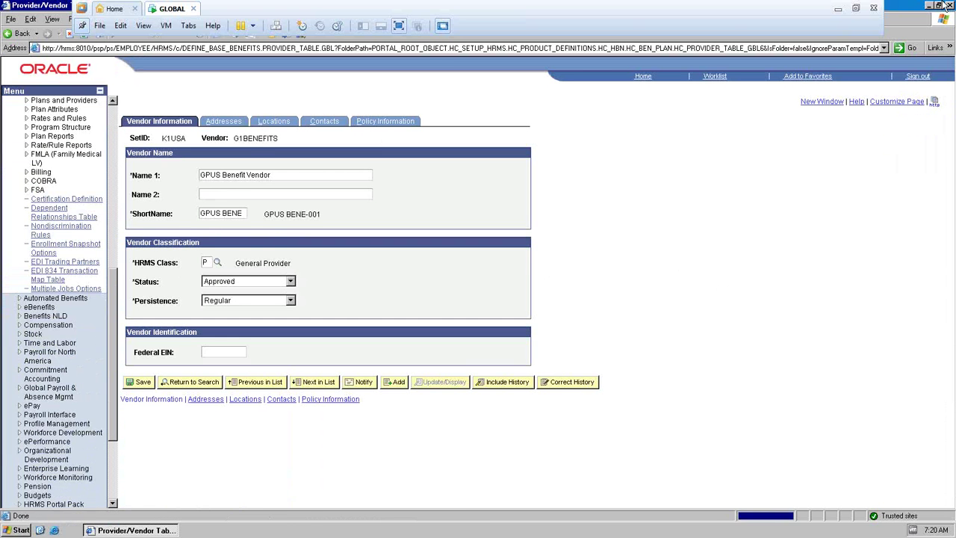
{"action": "scroll", "coordinate": [65, 282], "scroll_direction": "up", "scroll_amount": 4}
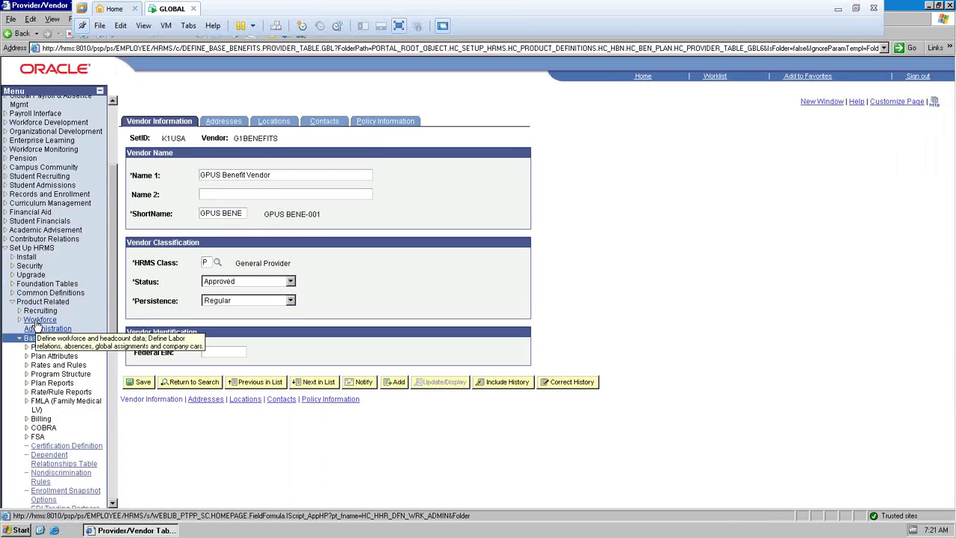
{"action": "left_click", "coordinate": [27, 375]}
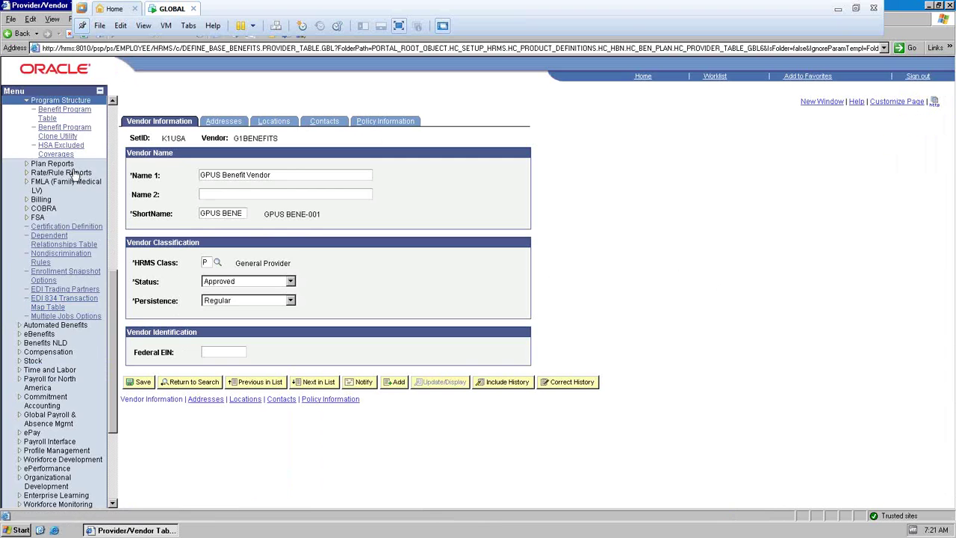
{"action": "left_click", "coordinate": [71, 112]}
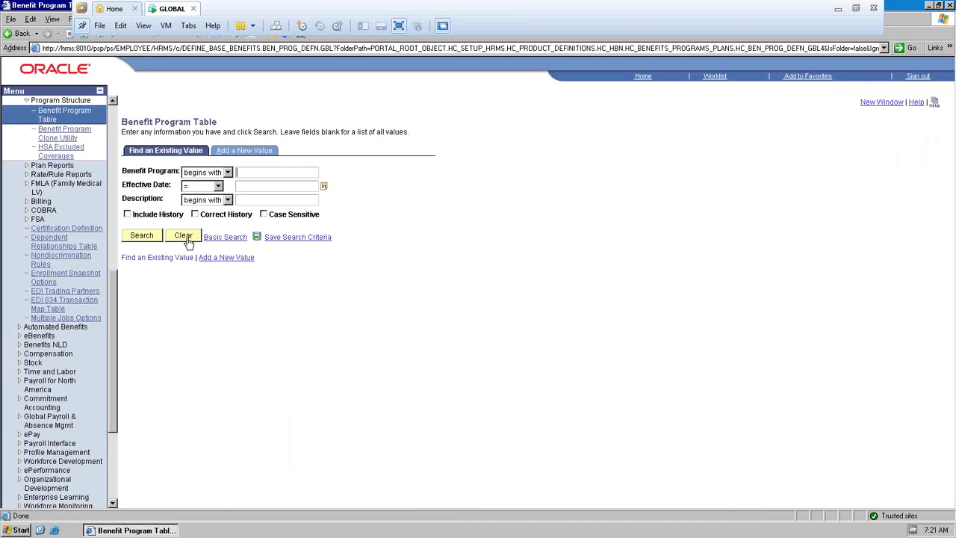
Search all benefit programs, view the plan type and option settings of program KE1, and return to the search
{"action": "left_click", "coordinate": [156, 236]}
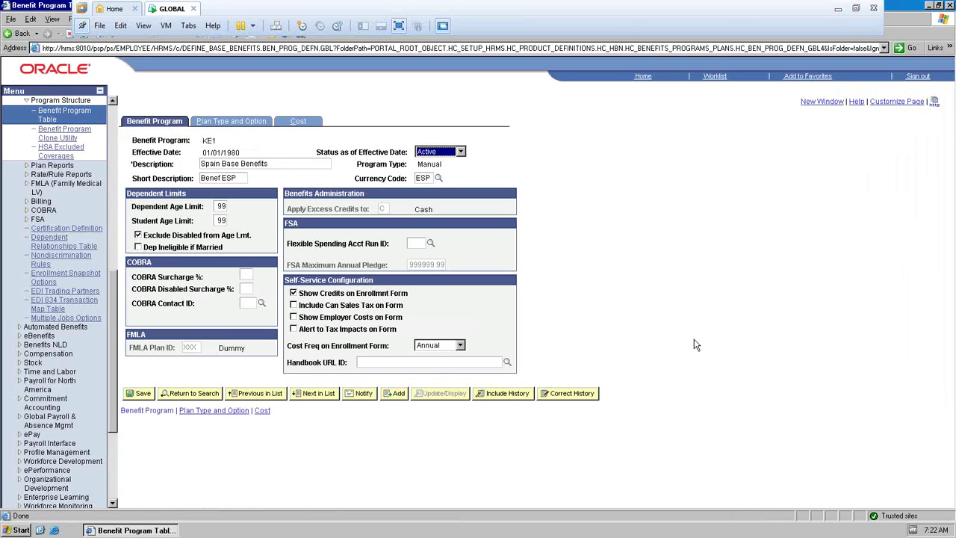
{"action": "left_click", "coordinate": [234, 122]}
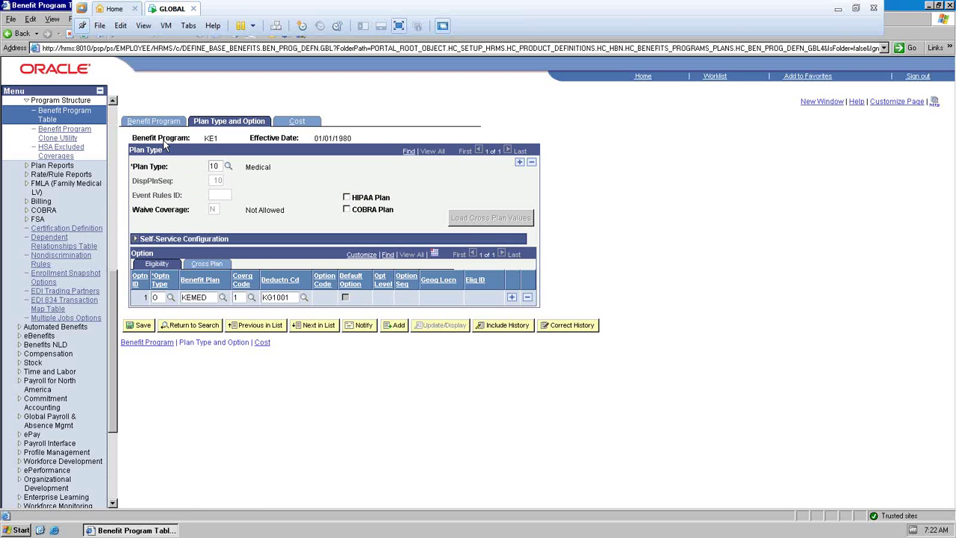
{"action": "left_click", "coordinate": [187, 328]}
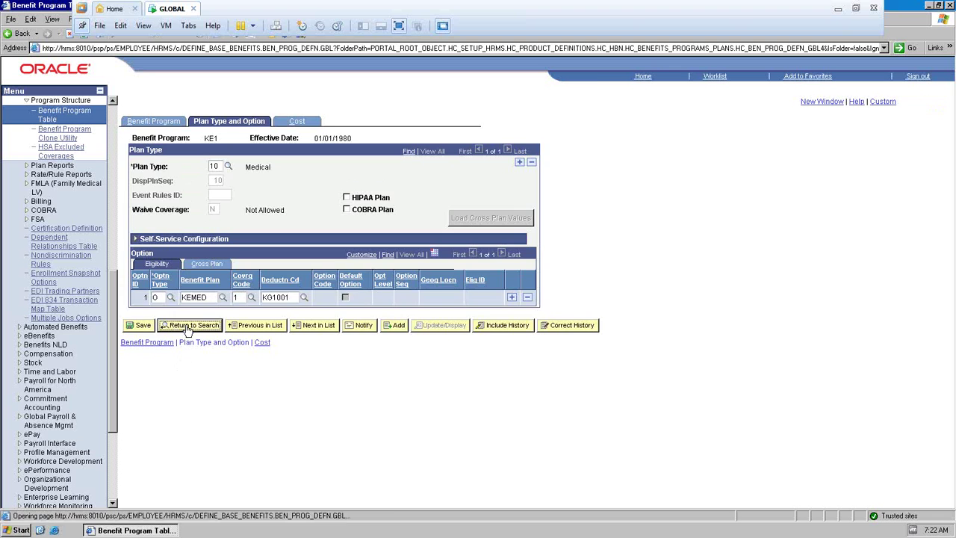
Switch back to the Benefits Day 3 document in Word and read the introductory paragraphs on Open Enrollment
{"action": "left_click", "coordinate": [840, 8]}
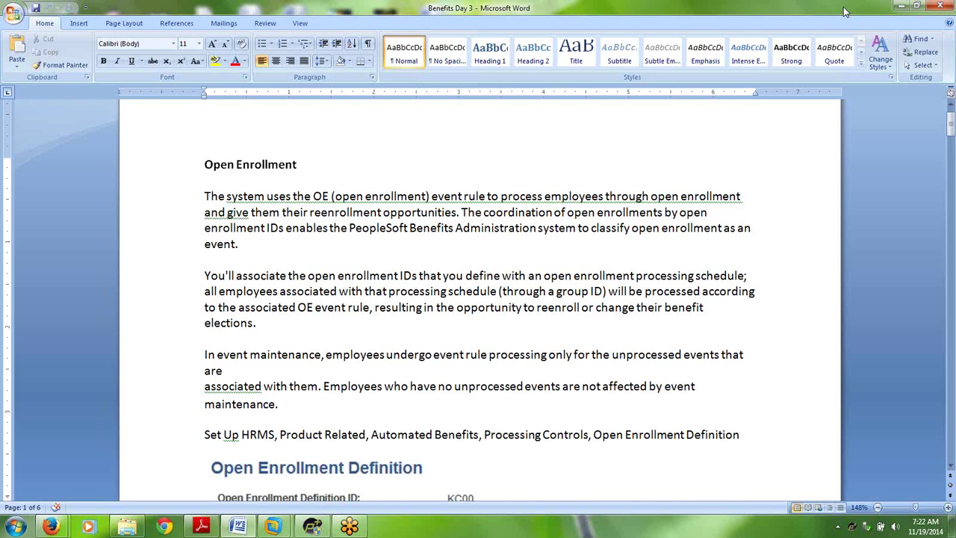
{"action": "scroll", "coordinate": [385, 344], "scroll_direction": "down", "scroll_amount": 3}
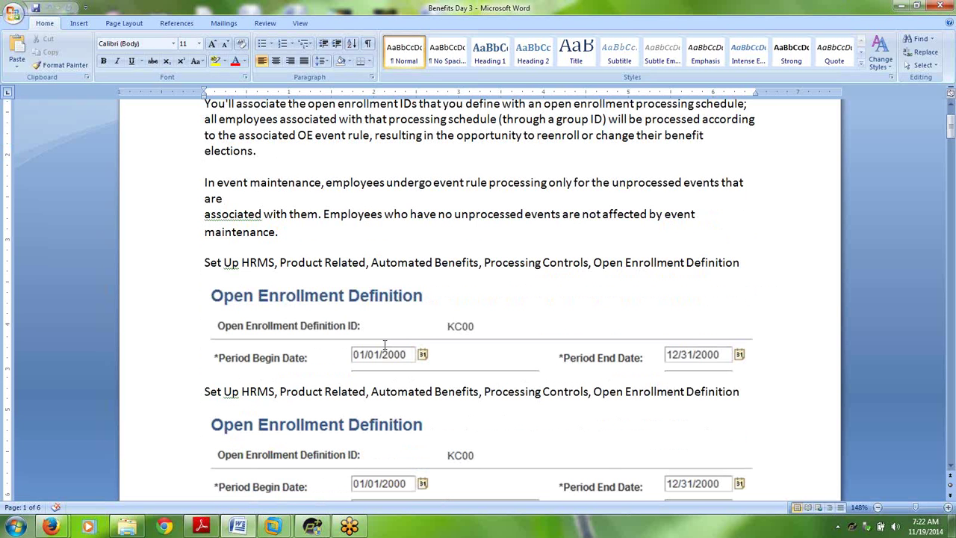
{"action": "scroll", "coordinate": [385, 344], "scroll_direction": "up", "scroll_amount": 3}
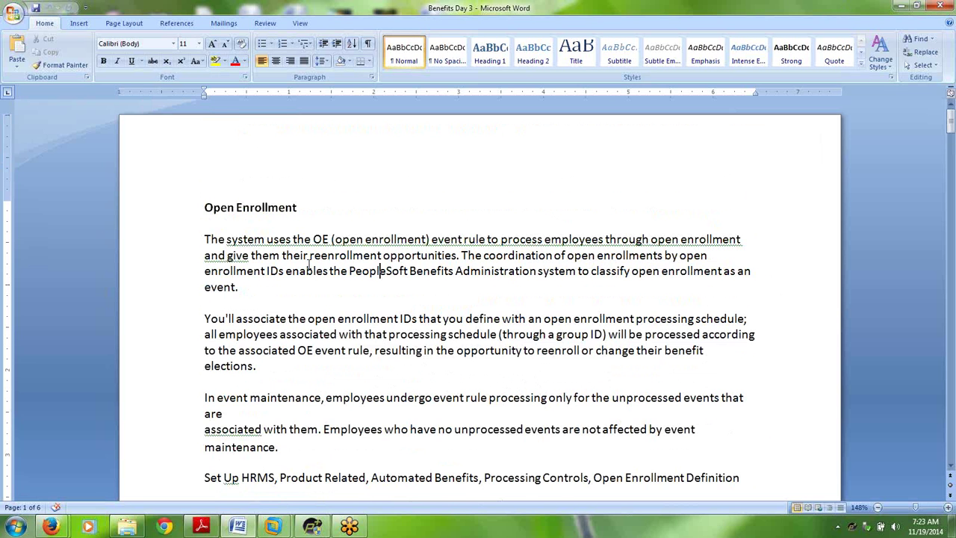
{"action": "scroll", "coordinate": [308, 264], "scroll_direction": "down", "scroll_amount": 1}
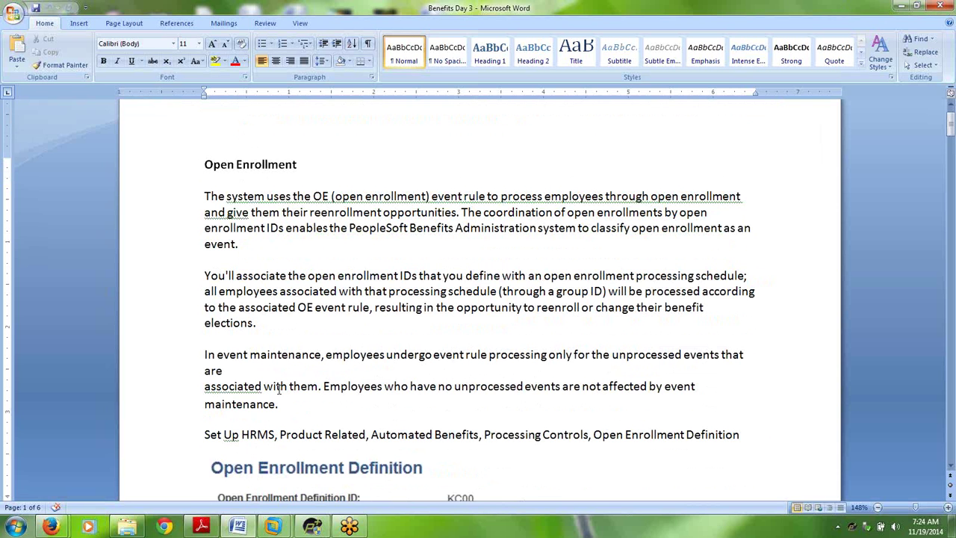
{"action": "scroll", "coordinate": [280, 389], "scroll_direction": "down", "scroll_amount": 1}
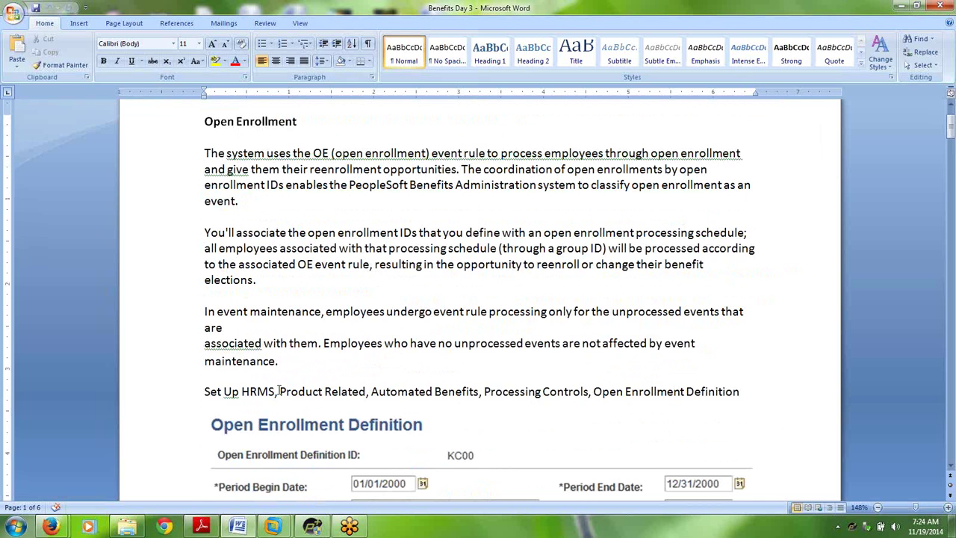
{"action": "scroll", "coordinate": [279, 390], "scroll_direction": "down", "scroll_amount": 1}
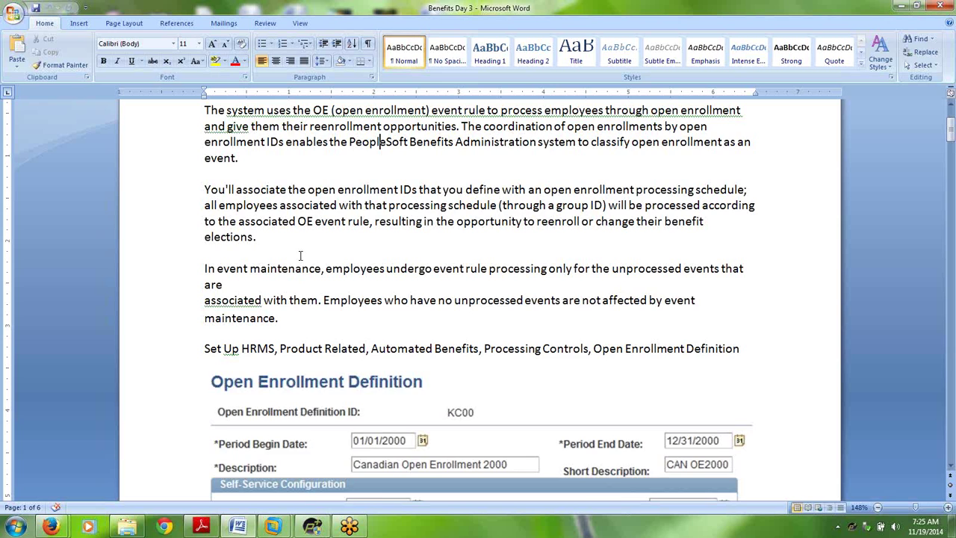
{"action": "scroll", "coordinate": [300, 255], "scroll_direction": "up", "scroll_amount": 1}
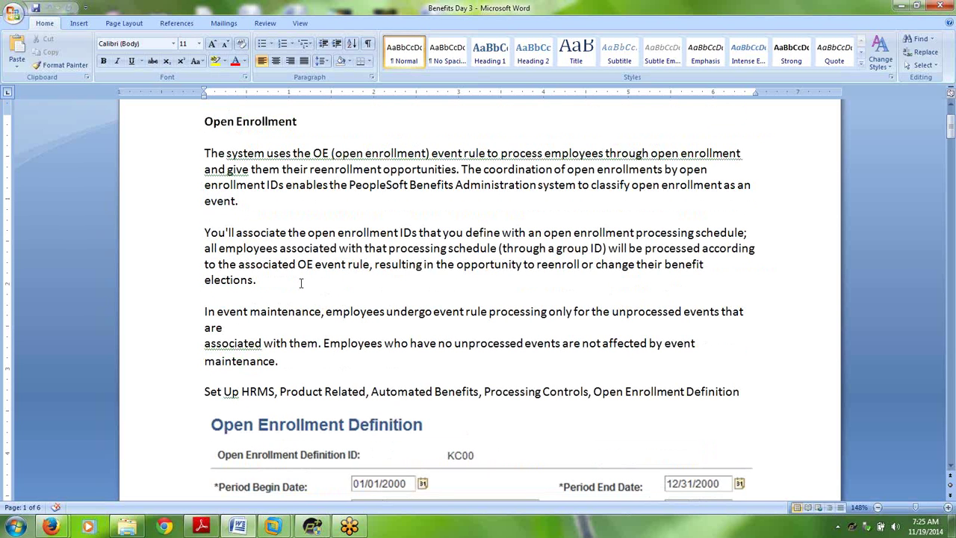
Examine the Open Enrollment Definition picture for ID KC00 below the Set Up HRMS navigation path
{"action": "left_click", "coordinate": [273, 525]}
{"action": "scroll", "coordinate": [441, 385], "scroll_direction": "down", "scroll_amount": 2}
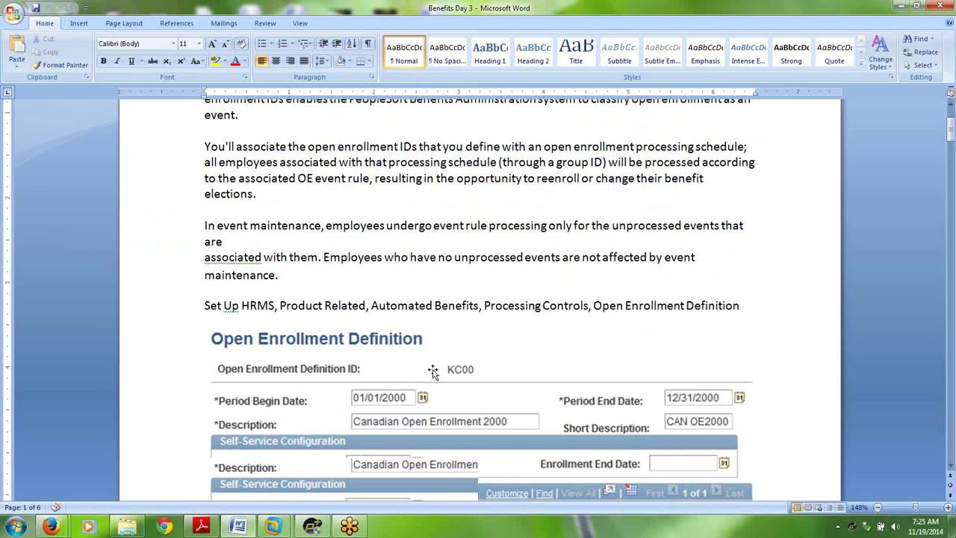
{"action": "scroll", "coordinate": [433, 372], "scroll_direction": "down", "scroll_amount": 1}
{"action": "left_click", "coordinate": [359, 402]}
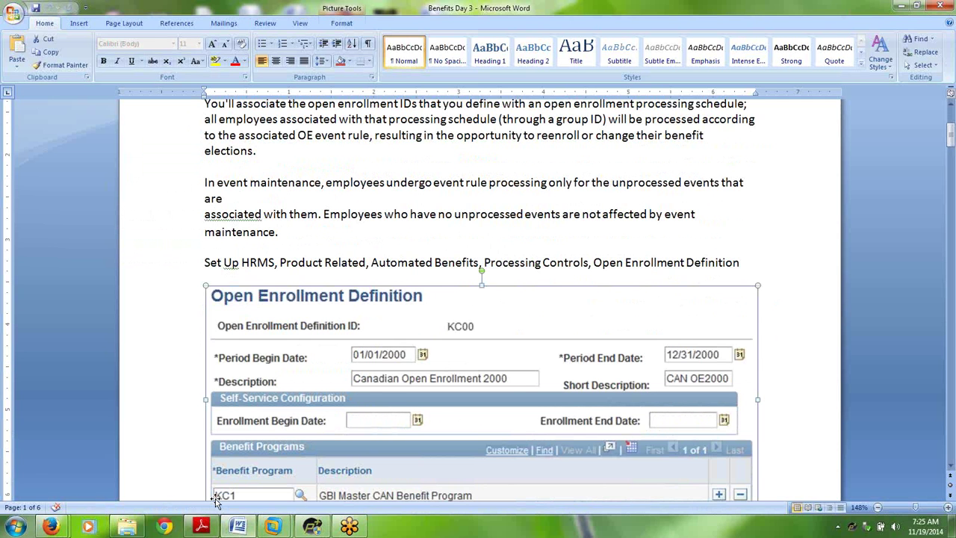
Switch to PeopleSoft, collapse Base Benefits, and open Open Enrollment Definition under Automated Benefits, Processing Controls
{"action": "left_click", "coordinate": [273, 528]}
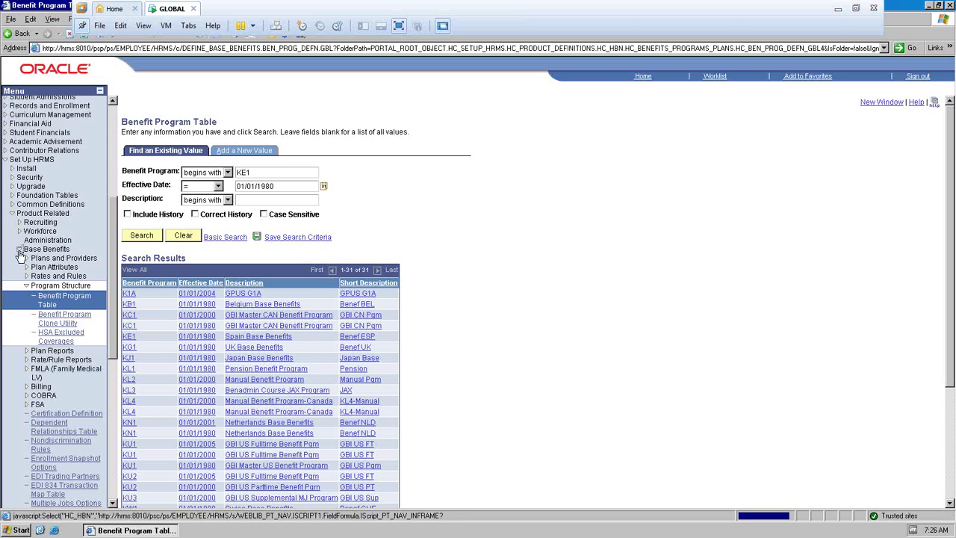
{"action": "left_click", "coordinate": [20, 252]}
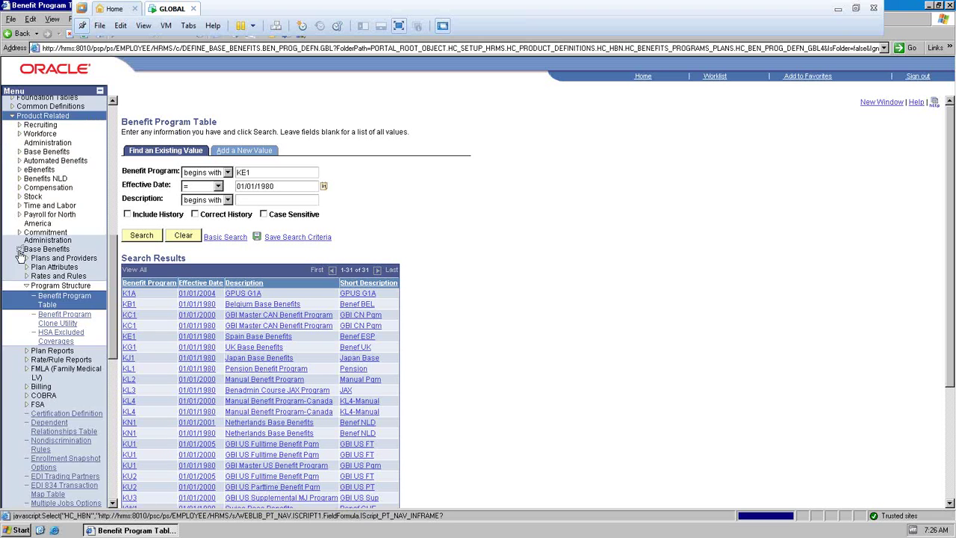
{"action": "scroll", "coordinate": [19, 254], "scroll_direction": "up", "scroll_amount": 5}
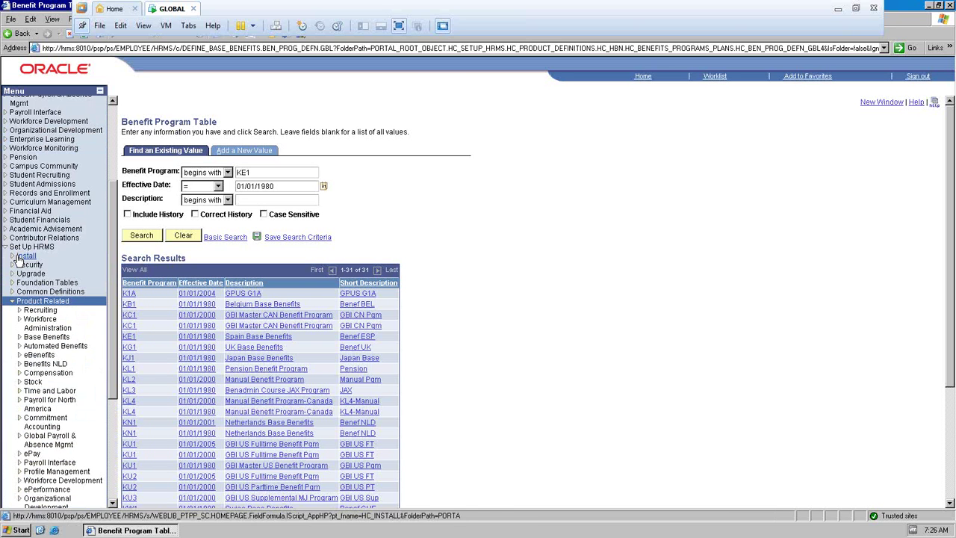
{"action": "left_click", "coordinate": [21, 347]}
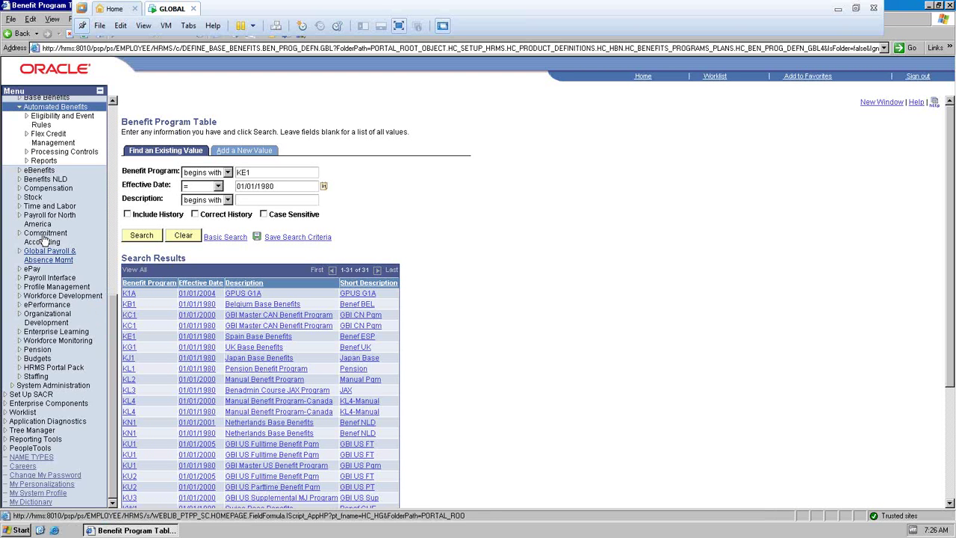
{"action": "left_click", "coordinate": [27, 151]}
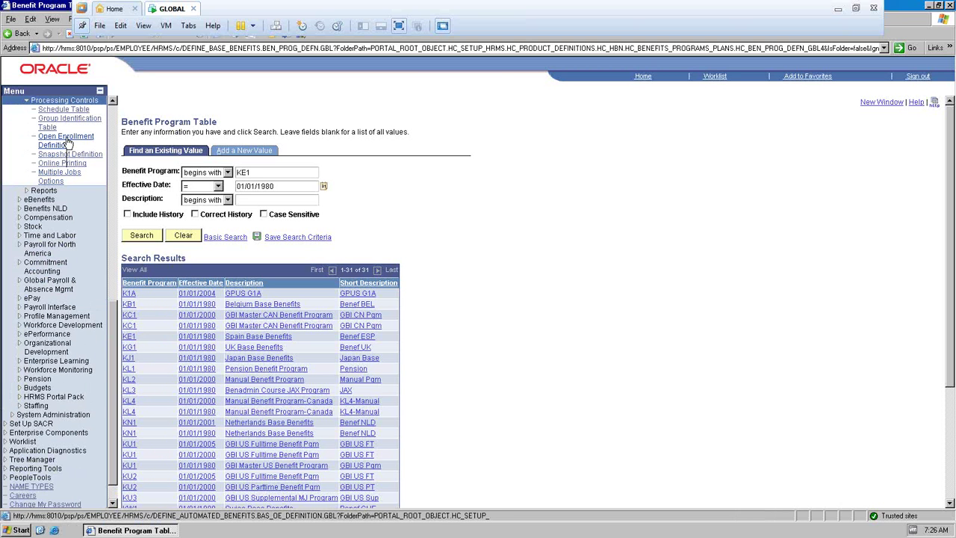
{"action": "left_click", "coordinate": [67, 141]}
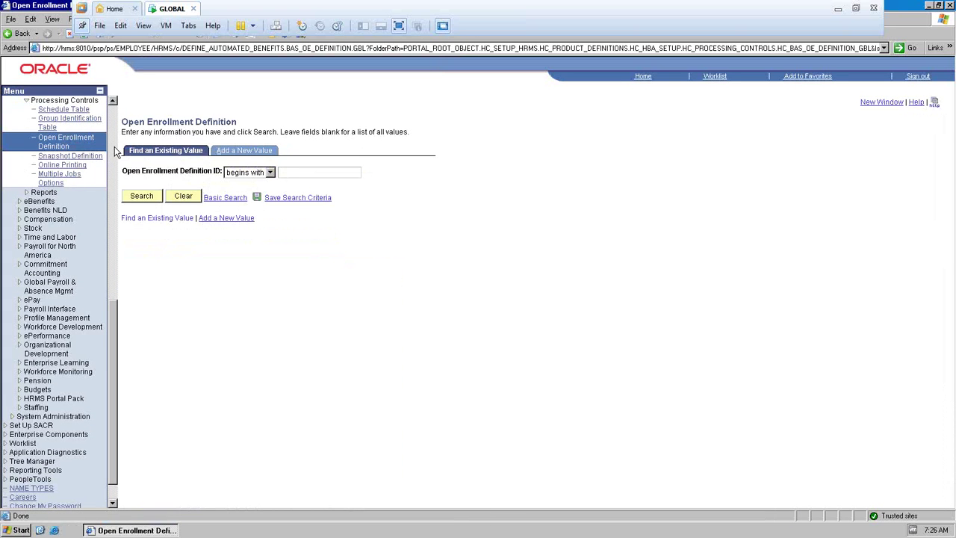
Search all open enrollment definitions, open KC00, examine its settings, and view the benefit program lookup without selecting a program
{"action": "left_click", "coordinate": [145, 197]}
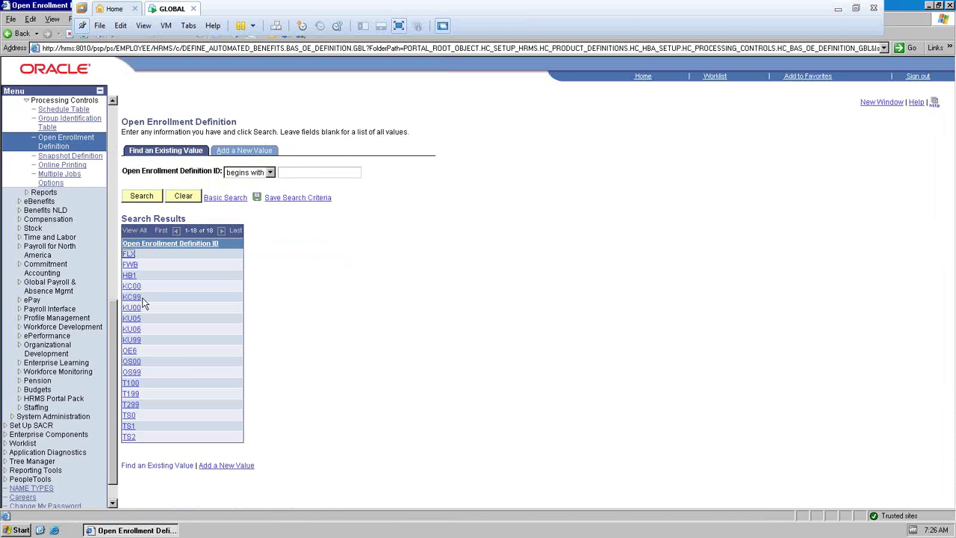
{"action": "left_click", "coordinate": [137, 287]}
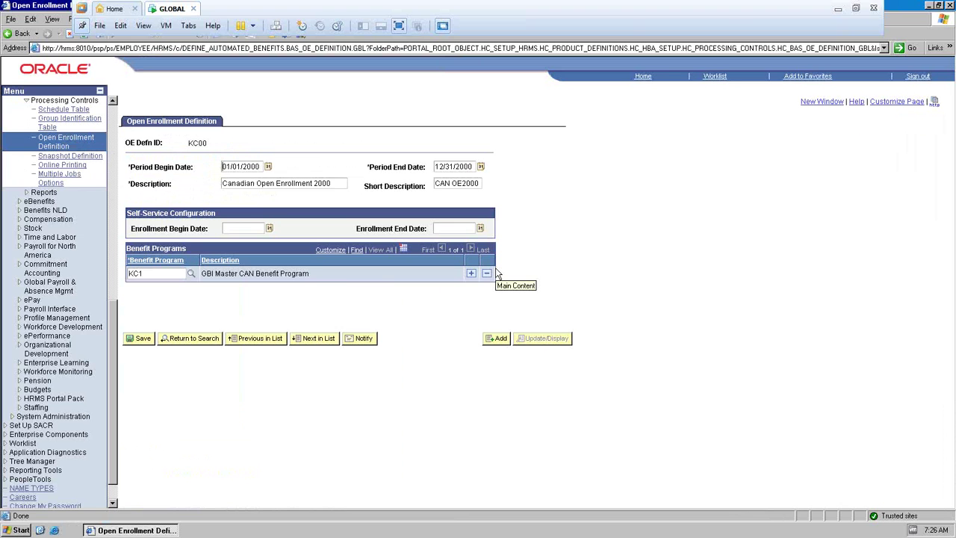
{"action": "mouse_move", "coordinate": [126, 143]}
{"action": "left_mouse_down"}
{"action": "mouse_move", "coordinate": [149, 148]}
{"action": "mouse_move", "coordinate": [139, 144]}
{"action": "left_mouse_up"}
{"action": "left_click", "coordinate": [172, 150]}
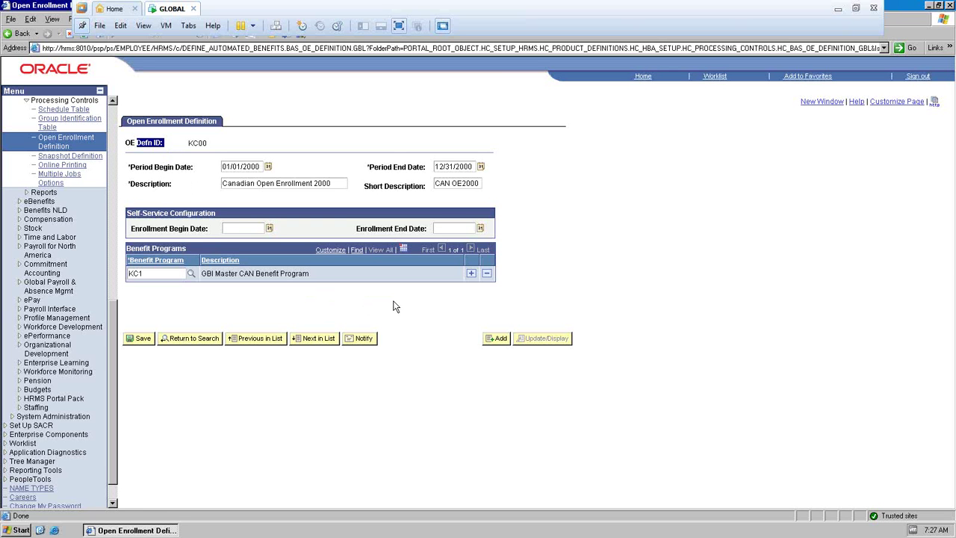
{"action": "left_click", "coordinate": [407, 293]}
{"action": "left_click", "coordinate": [191, 275]}
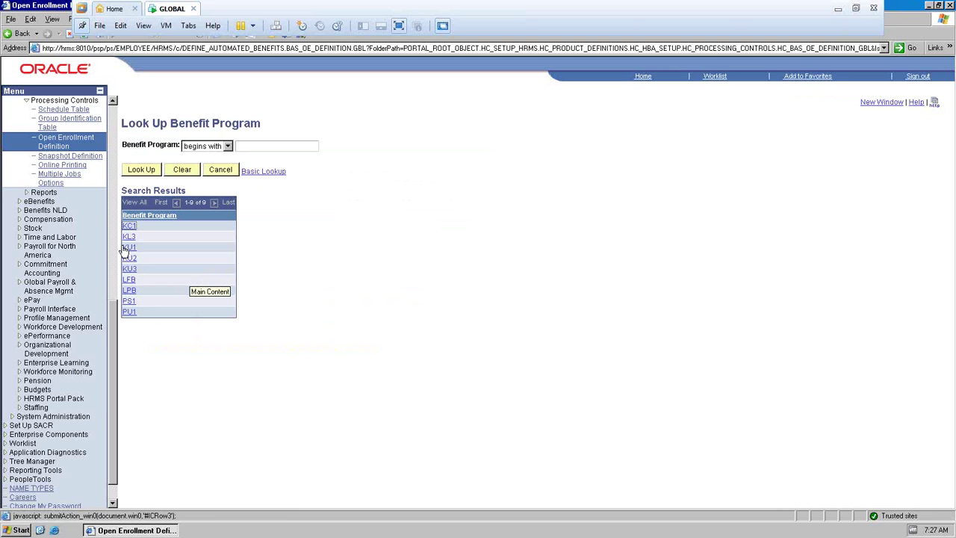
{"action": "left_click", "coordinate": [219, 172]}
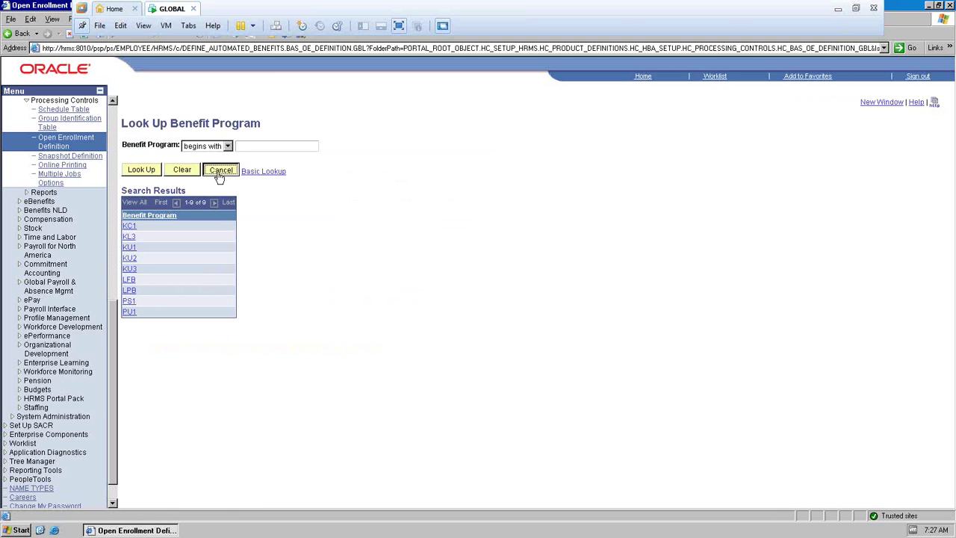
Switch back to the Benefits Day 3 document in Word and read the Period Begin Date, Period End Date and Benefit Programs notes against the picture
{"action": "left_click", "coordinate": [840, 6]}
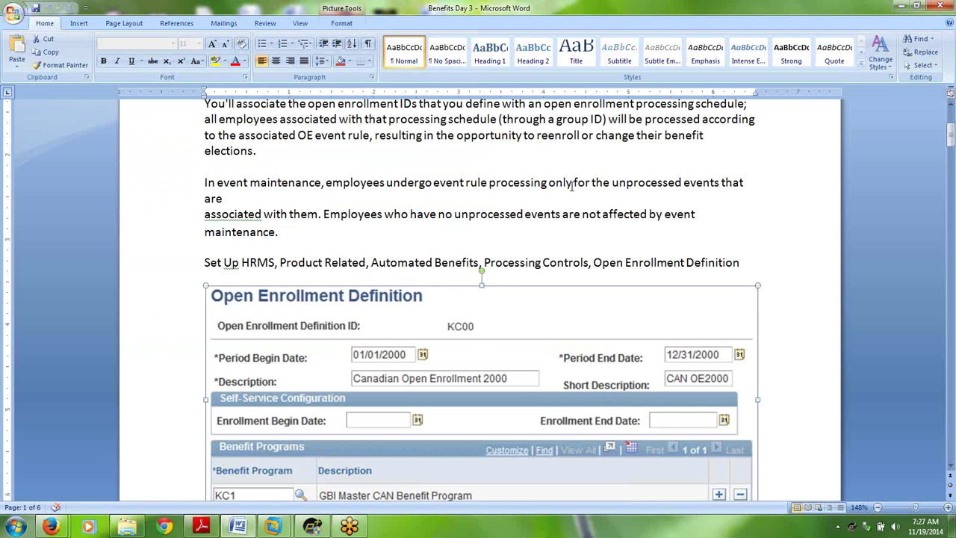
{"action": "scroll", "coordinate": [515, 274], "scroll_direction": "down", "scroll_amount": 1}
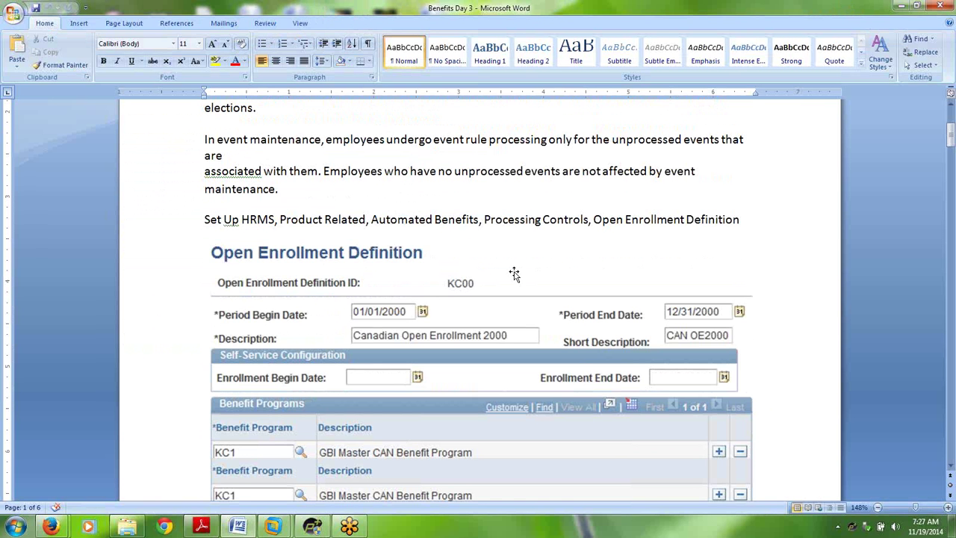
{"action": "scroll", "coordinate": [515, 273], "scroll_direction": "down", "scroll_amount": 5}
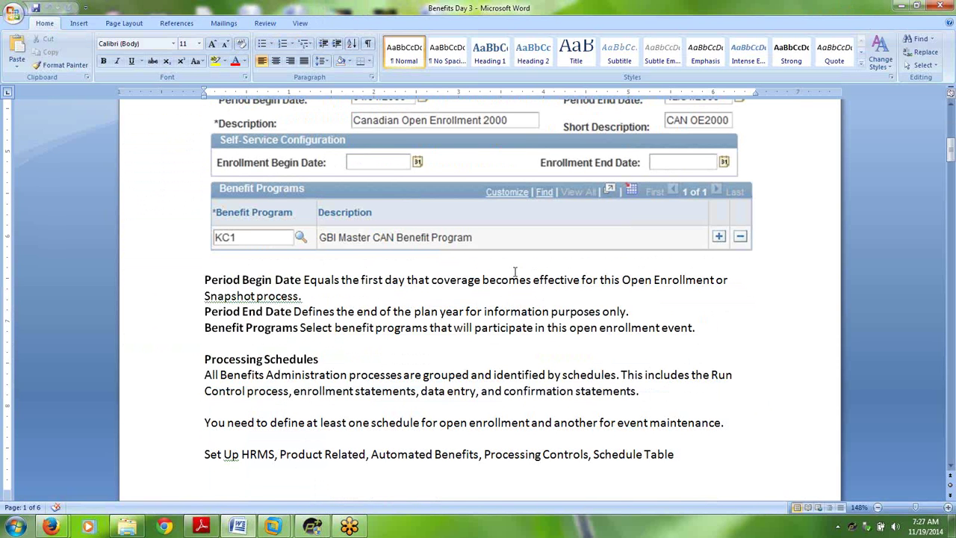
{"action": "scroll", "coordinate": [514, 272], "scroll_direction": "up", "scroll_amount": 1}
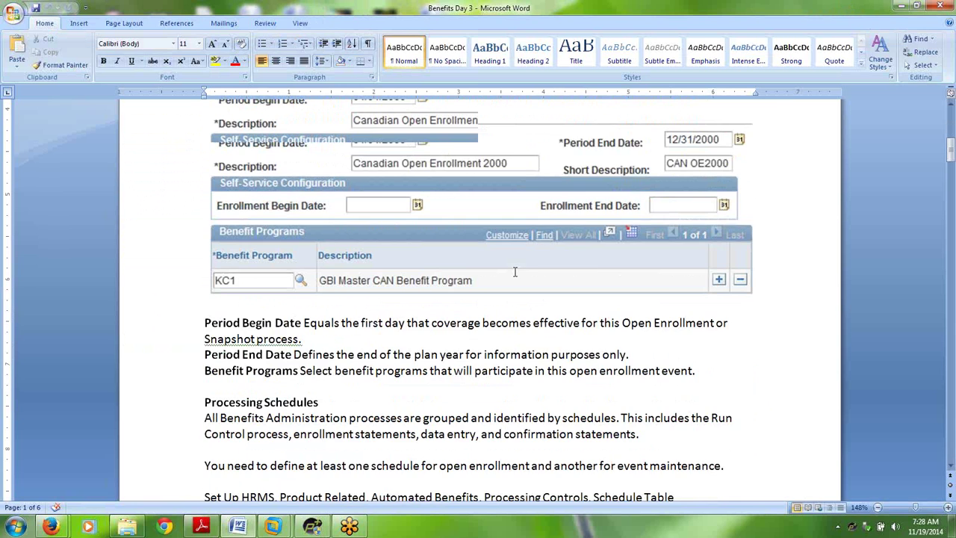
{"action": "scroll", "coordinate": [514, 272], "scroll_direction": "up", "scroll_amount": 3}
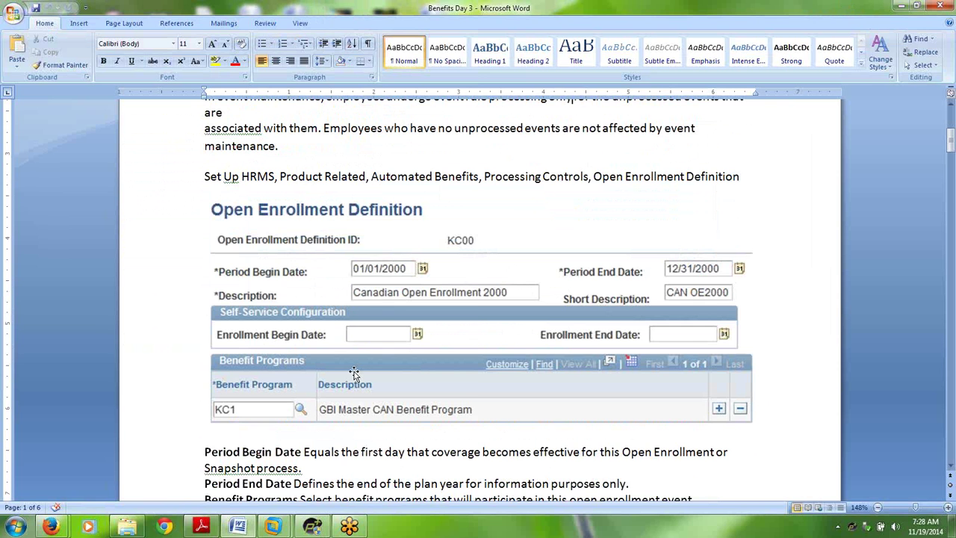
{"action": "scroll", "coordinate": [355, 374], "scroll_direction": "down", "scroll_amount": 1}
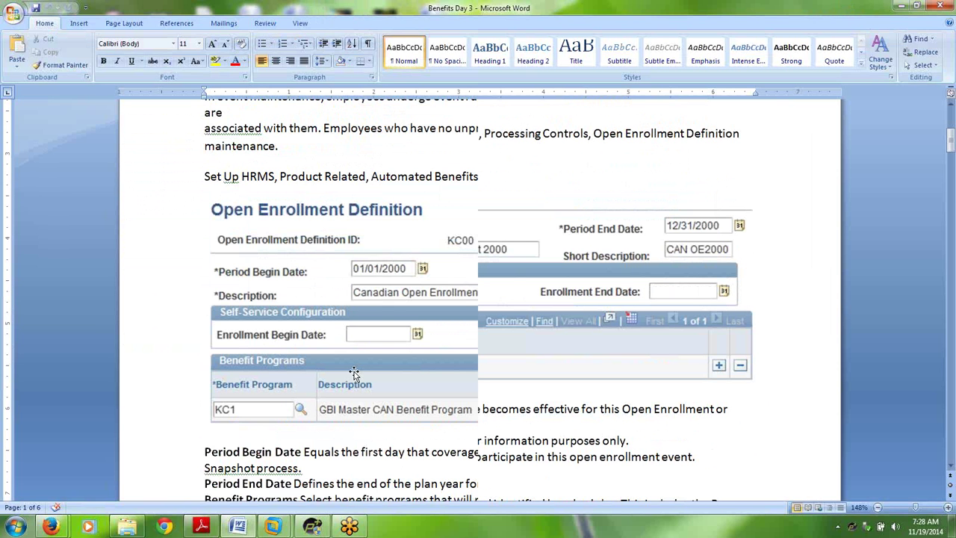
{"action": "scroll", "coordinate": [354, 373], "scroll_direction": "down", "scroll_amount": 1}
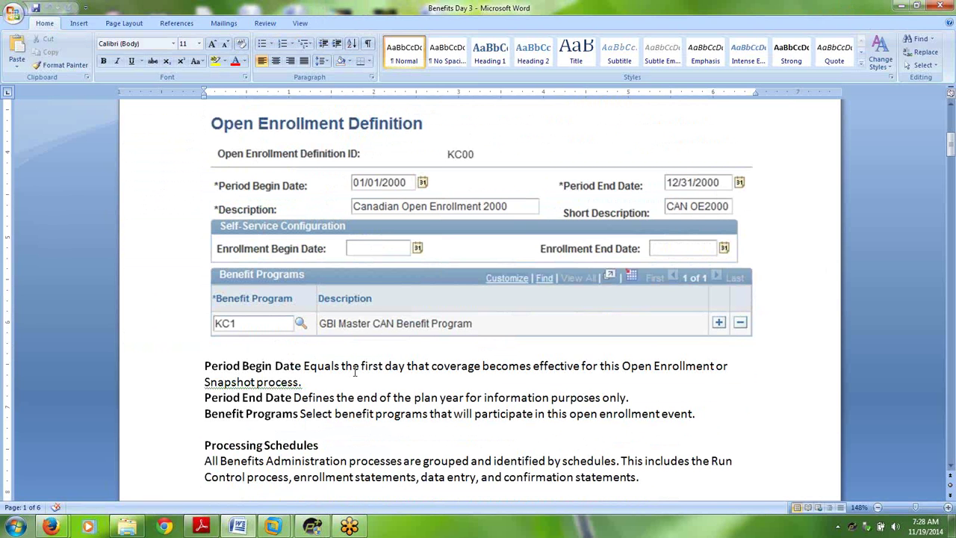
{"action": "scroll", "coordinate": [355, 373], "scroll_direction": "down", "scroll_amount": 3}
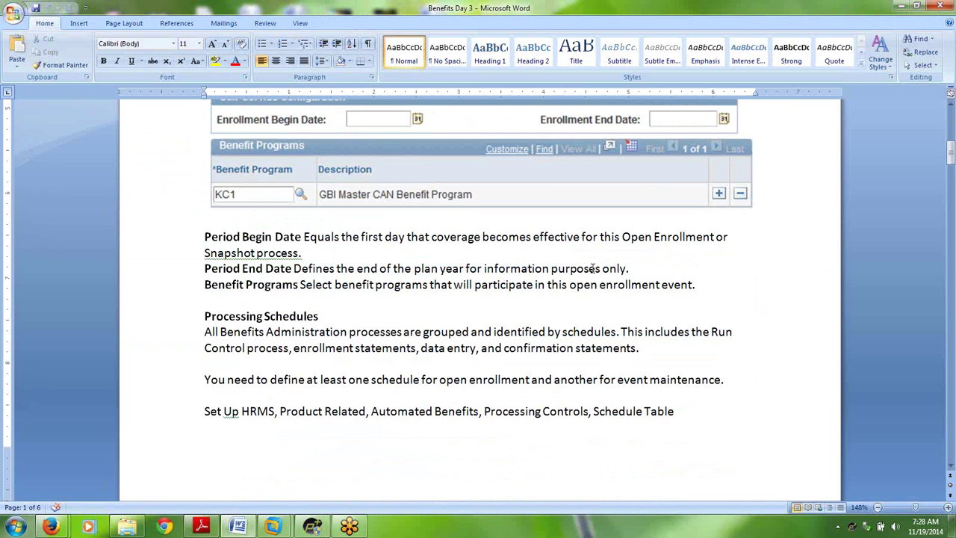
{"action": "left_click", "coordinate": [645, 274]}
{"action": "left_click", "coordinate": [702, 281]}
{"action": "scroll", "coordinate": [701, 280], "scroll_direction": "down", "scroll_amount": 1}
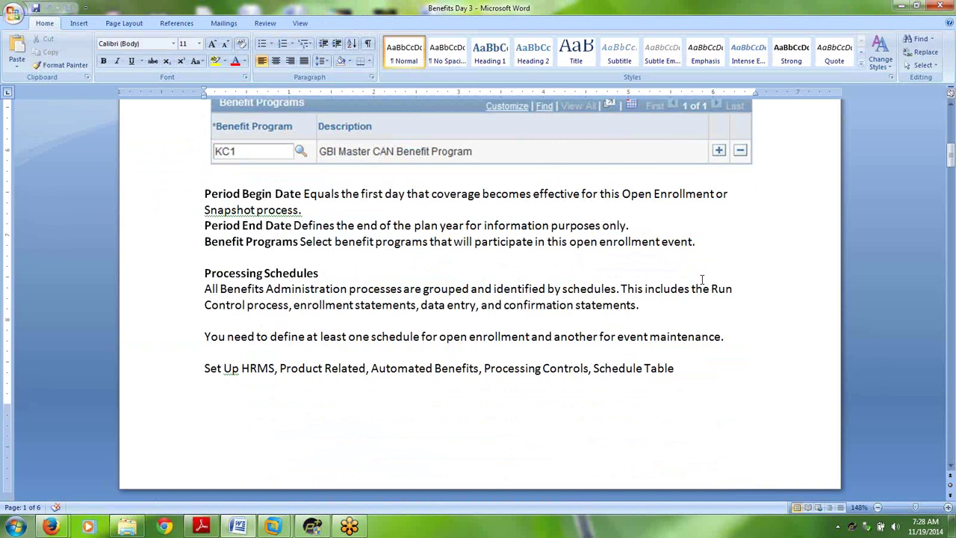
{"action": "scroll", "coordinate": [701, 280], "scroll_direction": "down", "scroll_amount": 1}
{"action": "scroll", "coordinate": [472, 207], "scroll_direction": "up", "scroll_amount": 5}
{"action": "left_click", "coordinate": [473, 224]}
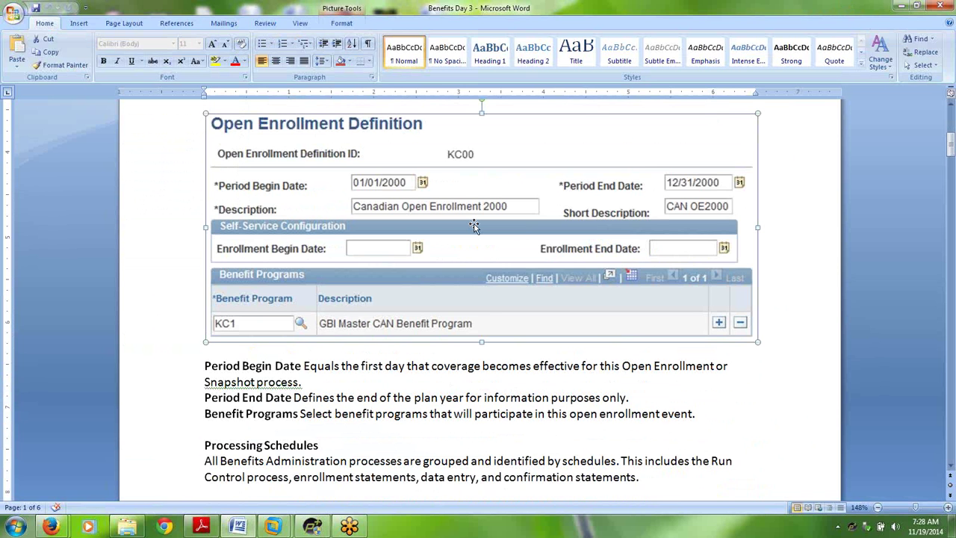
{"action": "scroll", "coordinate": [474, 226], "scroll_direction": "down", "scroll_amount": 3}
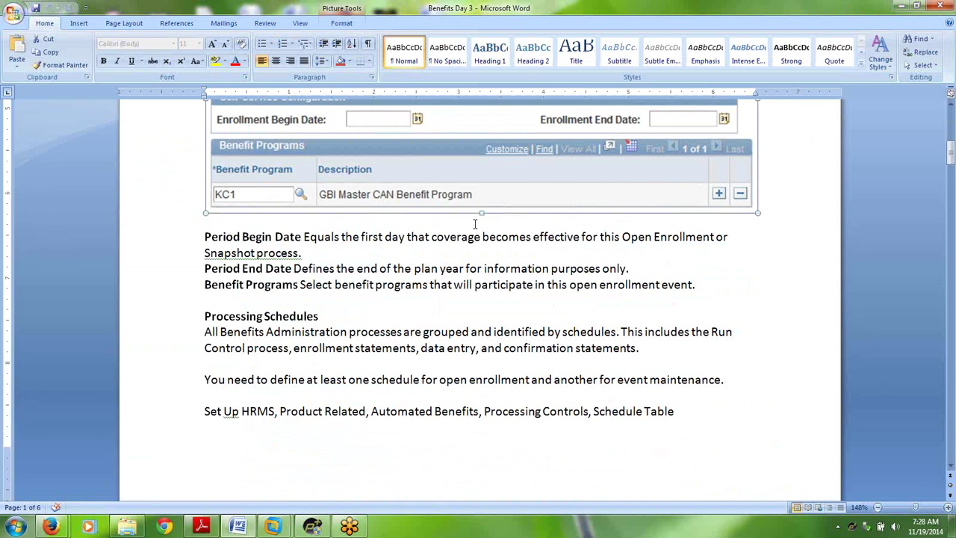
Read the Processing Schedules section and its Schedule Table navigation path
{"action": "scroll", "coordinate": [474, 225], "scroll_direction": "down", "scroll_amount": 2}
{"action": "scroll", "coordinate": [474, 224], "scroll_direction": "down", "scroll_amount": 1}
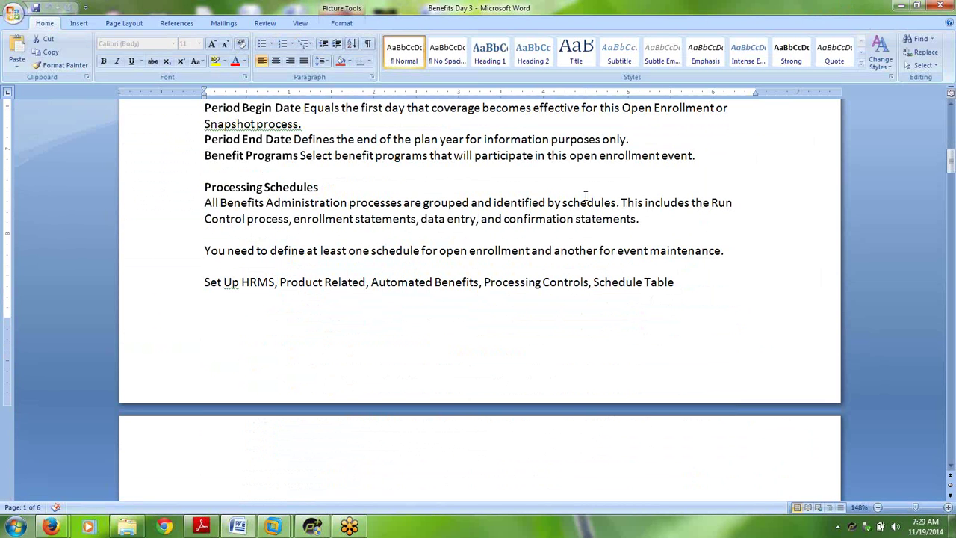
{"action": "left_click", "coordinate": [692, 218]}
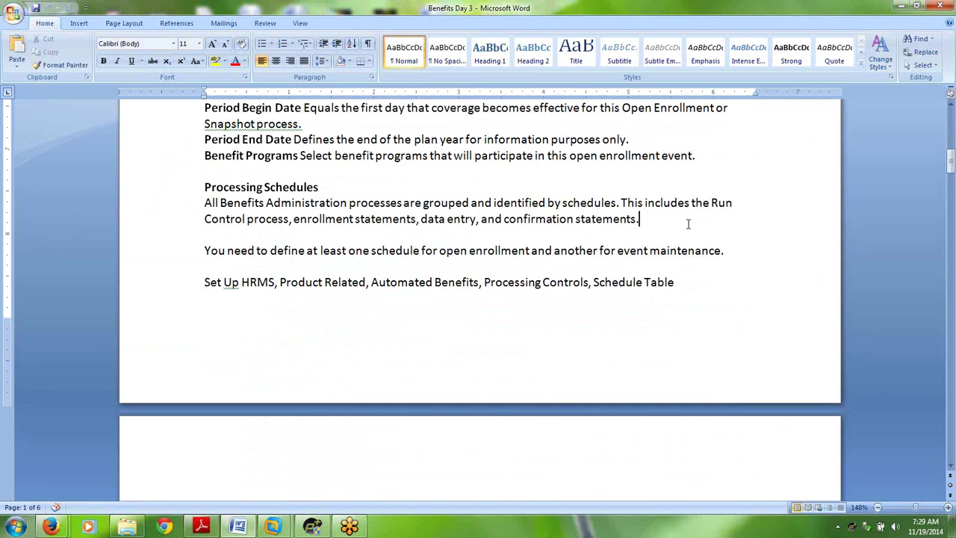
{"action": "scroll", "coordinate": [648, 281], "scroll_direction": "down", "scroll_amount": 1}
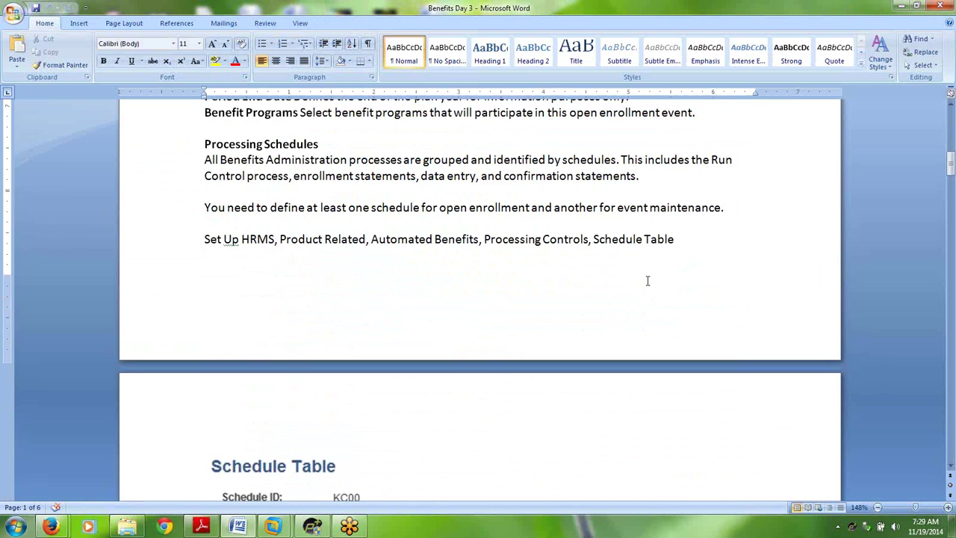
{"action": "scroll", "coordinate": [647, 281], "scroll_direction": "up", "scroll_amount": 1}
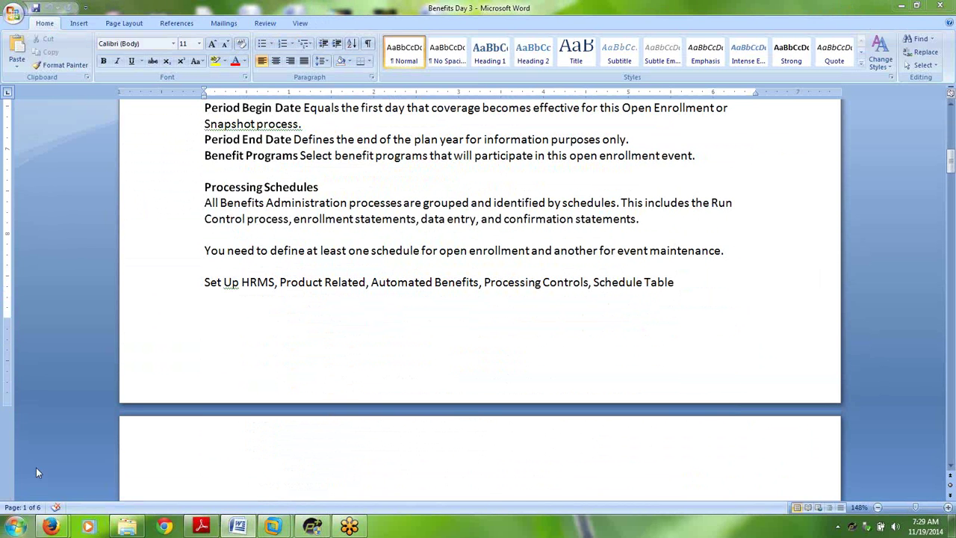
Open a blank Notepad note and enter "Open Enroll ment" and "Event Maintainence" with an empty line between them
{"action": "key", "text": "super"}
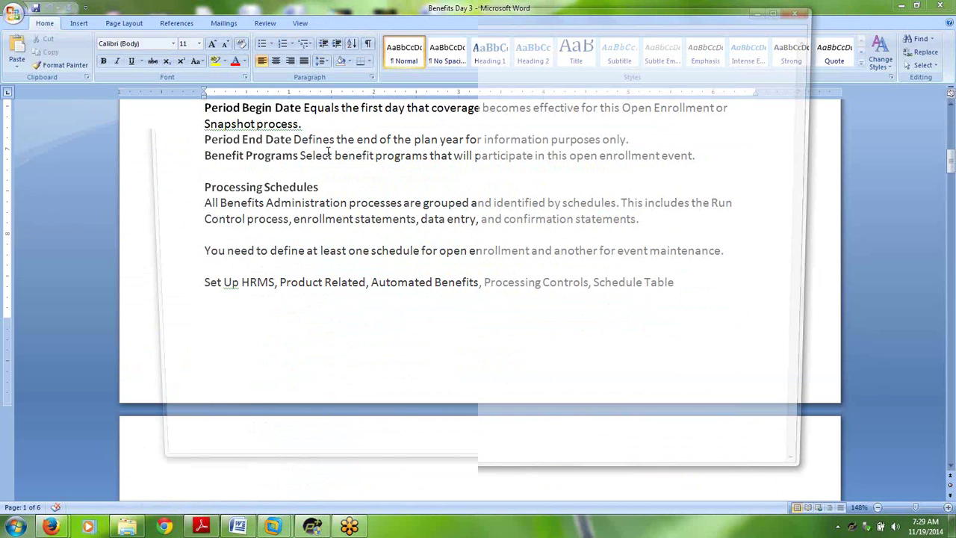
{"action": "type", "text": "Open Enroll"}
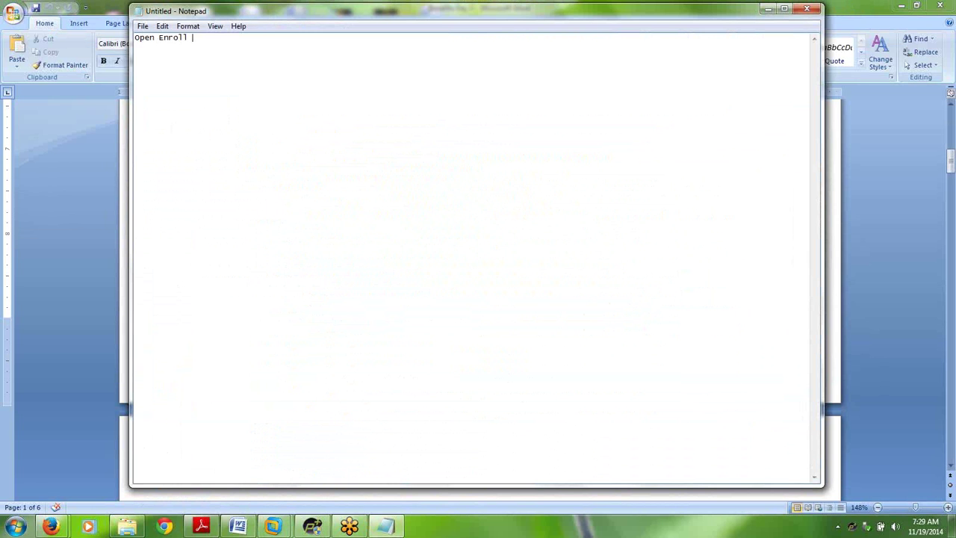
{"action": "type", "text": " ment"}
{"action": "key", "text": "Return"}
{"action": "key", "text": "Return"}
{"action": "type", "text": "Event Maintainence"}
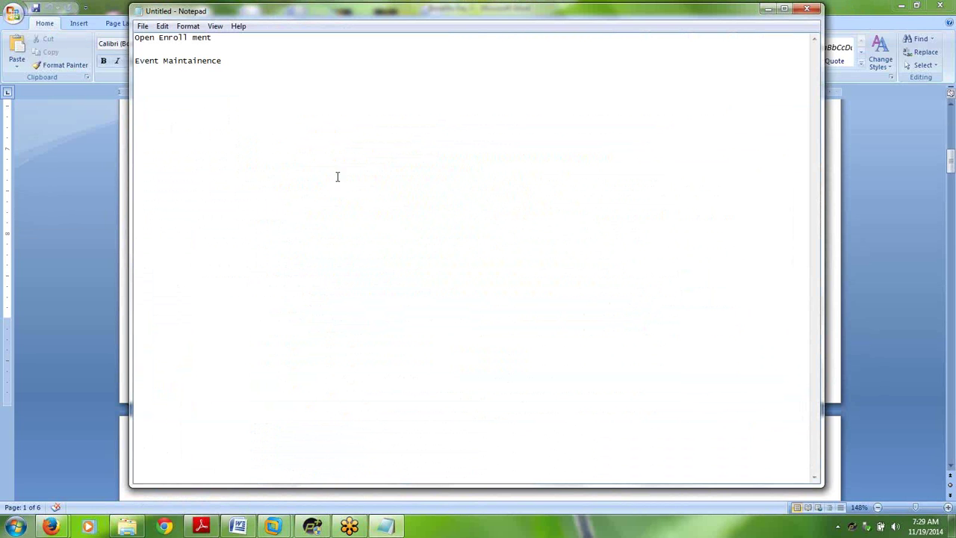
Append ": Schedule ID" to both the Open Enroll ment and Event Maintainence lines
{"action": "left_click", "coordinate": [272, 42]}
{"action": "type", "text": ": Schedule ID"}
{"action": "left_click_drag", "start_coordinate": [225, 37], "coordinate": [297, 38]}
{"action": "key", "text": "ctrl+c"}
{"action": "left_click", "coordinate": [254, 63]}
{"action": "type", "text": ":"}
{"action": "key", "text": "ctrl+v"}
Switch to PeopleSoft, open the Schedule Table under Processing Controls, and search all schedules
{"action": "key", "text": "alt+Tab"}
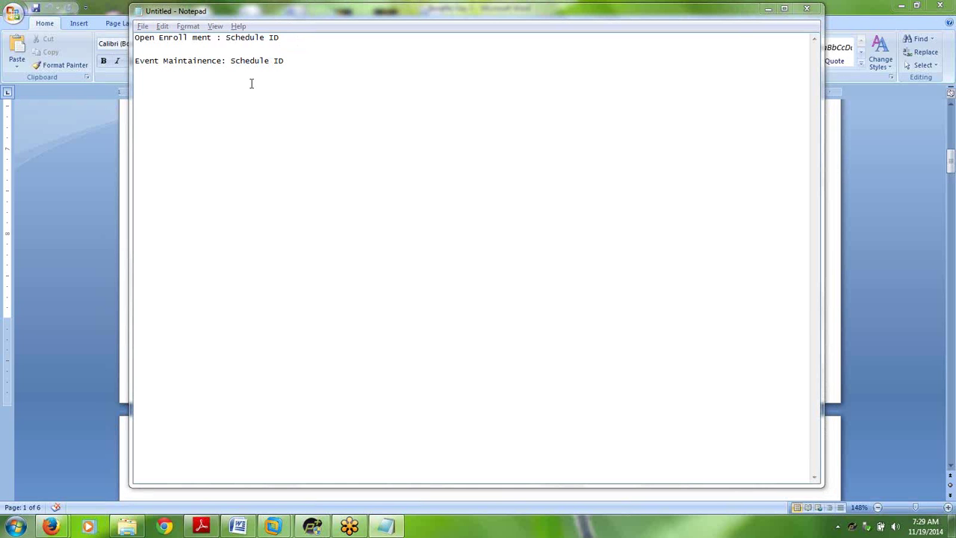
{"action": "key", "text": "alt+Tab"}
{"action": "left_click", "coordinate": [483, 297]}
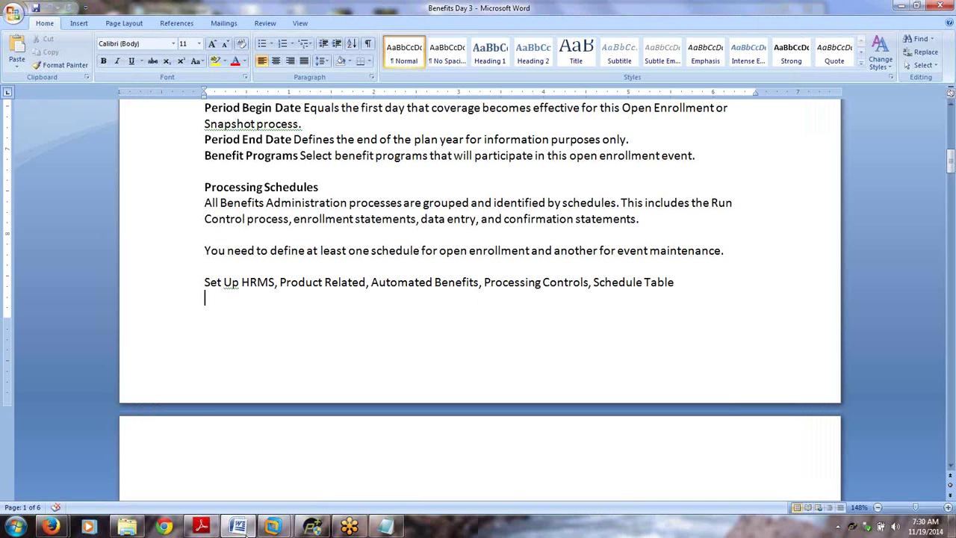
{"action": "left_click", "coordinate": [271, 527]}
{"action": "left_click", "coordinate": [316, 450]}
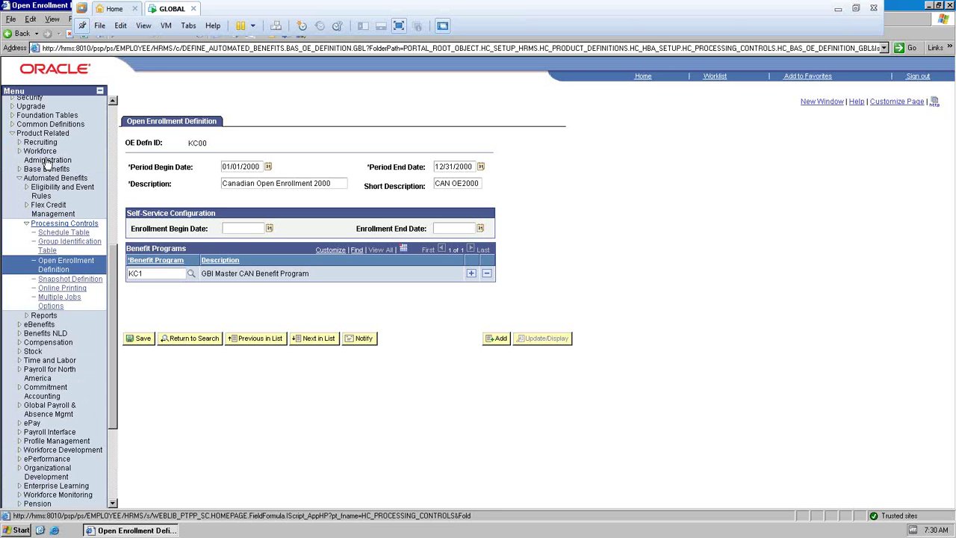
{"action": "left_click", "coordinate": [64, 235]}
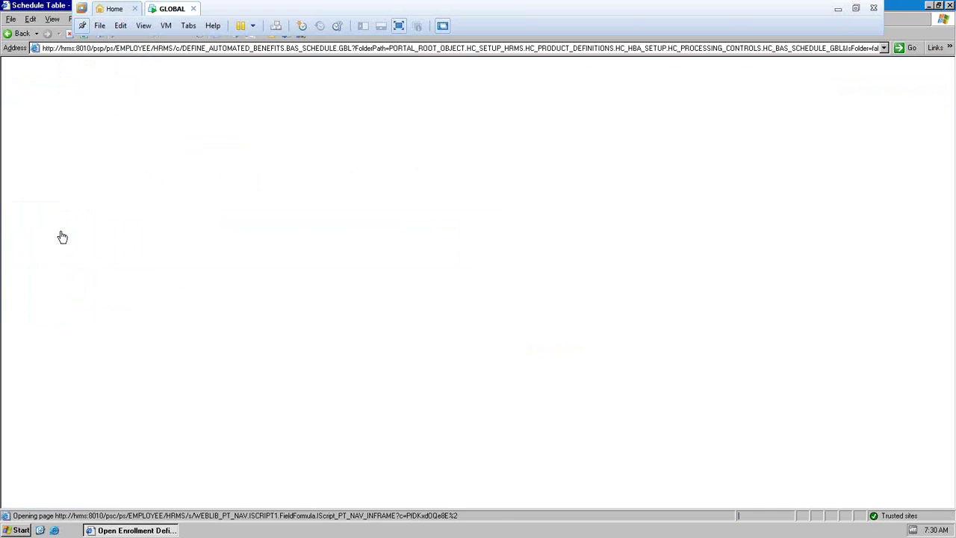
{"action": "left_click", "coordinate": [139, 196]}
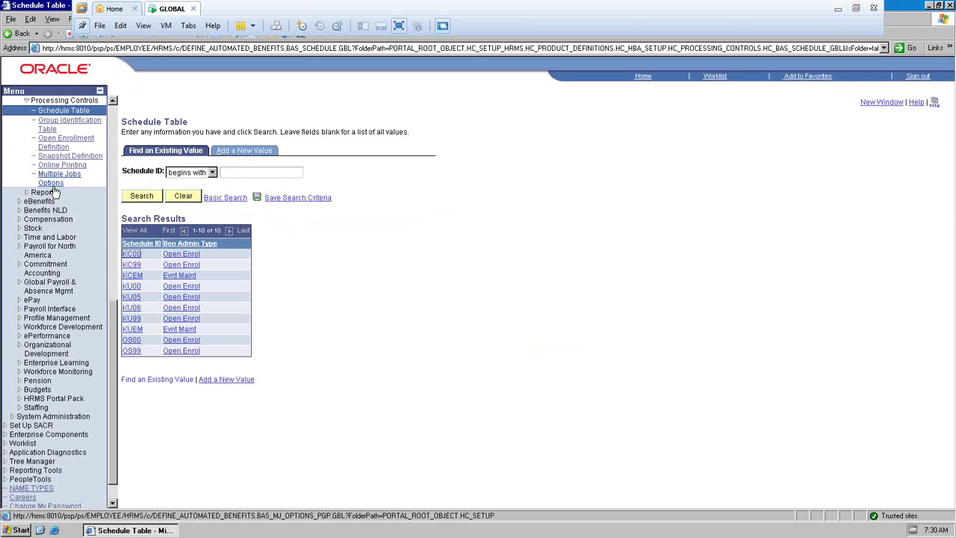
{"action": "scroll", "coordinate": [55, 190], "scroll_direction": "up", "scroll_amount": 1}
{"action": "scroll", "coordinate": [55, 192], "scroll_direction": "up", "scroll_amount": 4}
{"action": "scroll", "coordinate": [97, 380], "scroll_direction": "down", "scroll_amount": 2}
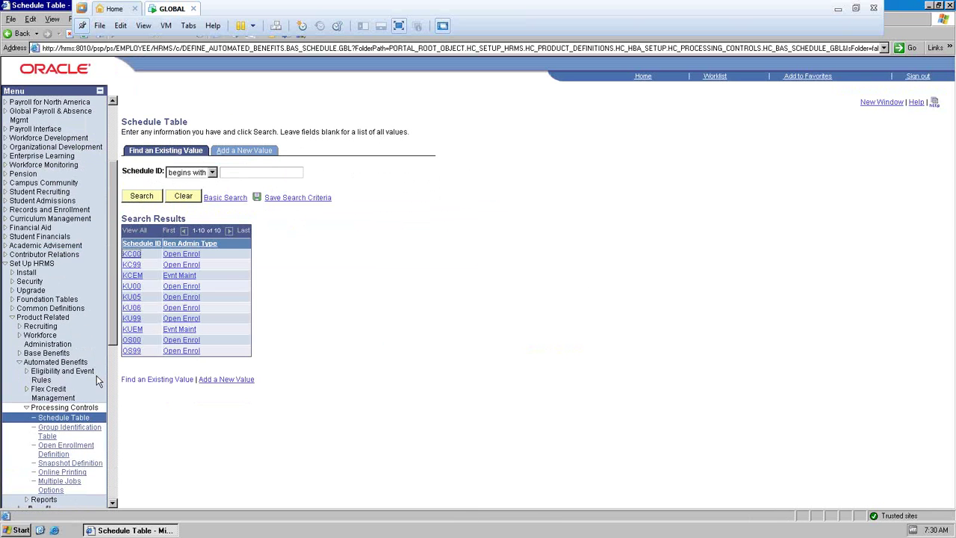
Open the KC00 Open Enrollment schedule from the Schedule Table search results
{"action": "scroll", "coordinate": [96, 375], "scroll_direction": "down", "scroll_amount": 3}
{"action": "scroll", "coordinate": [97, 375], "scroll_direction": "up", "scroll_amount": 2}
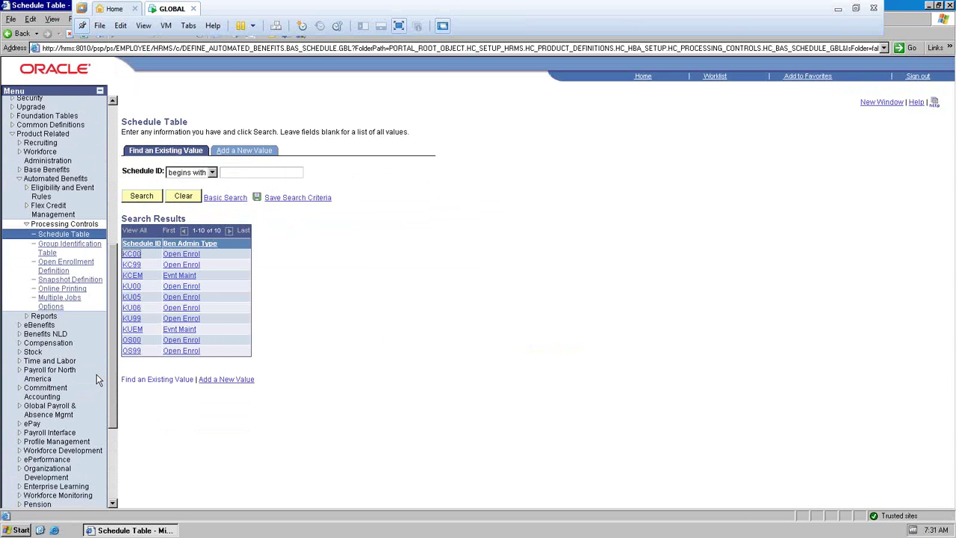
{"action": "left_click", "coordinate": [180, 254]}
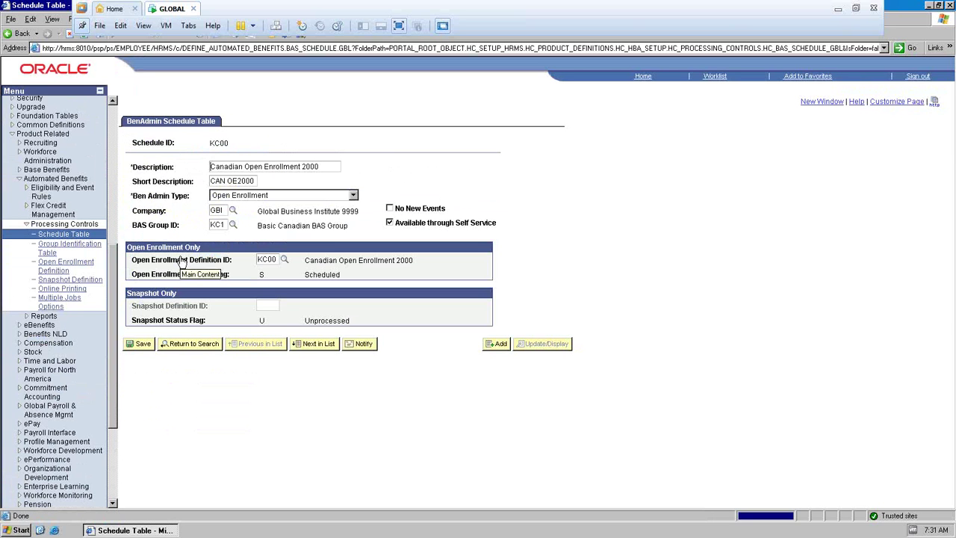
{"action": "left_click_drag", "start_coordinate": [112, 274], "coordinate": [125, 213]}
{"action": "scroll", "coordinate": [124, 217], "scroll_direction": "down", "scroll_amount": 1}
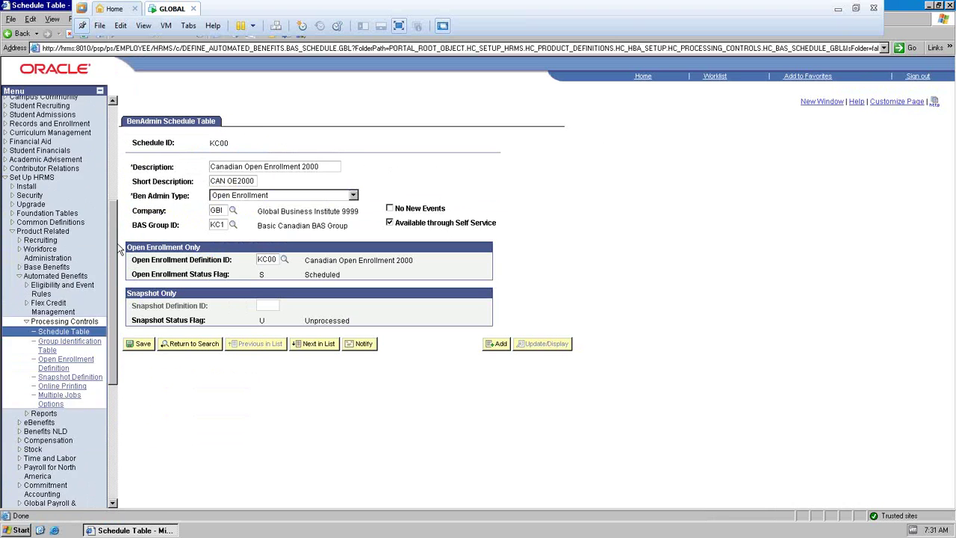
{"action": "scroll", "coordinate": [115, 282], "scroll_direction": "up", "scroll_amount": 4}
{"action": "scroll", "coordinate": [116, 282], "scroll_direction": "down", "scroll_amount": 4}
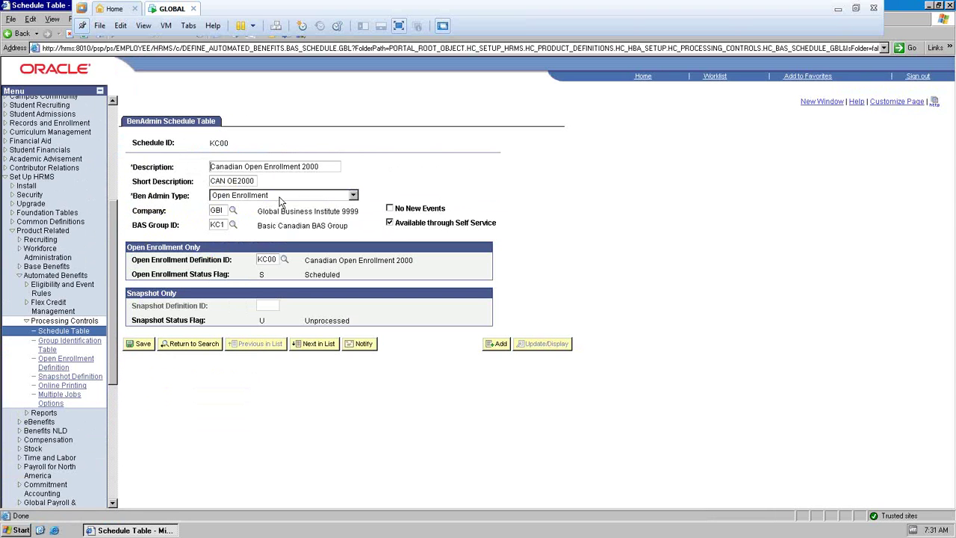
Review the Ben Admin Type choices, keeping Open Enrollment selected, and examine the BAS Group ID with its description
{"action": "left_click", "coordinate": [354, 196]}
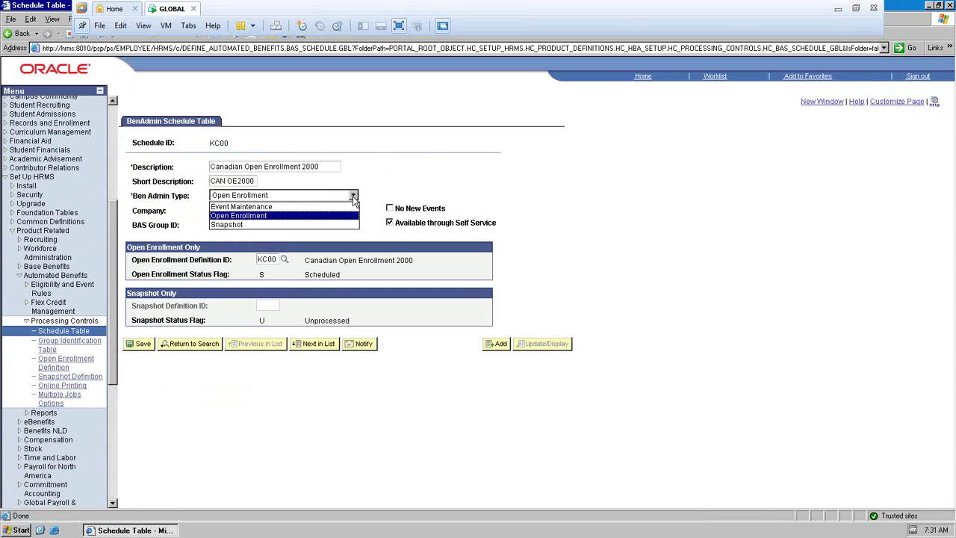
{"action": "left_click", "coordinate": [291, 217]}
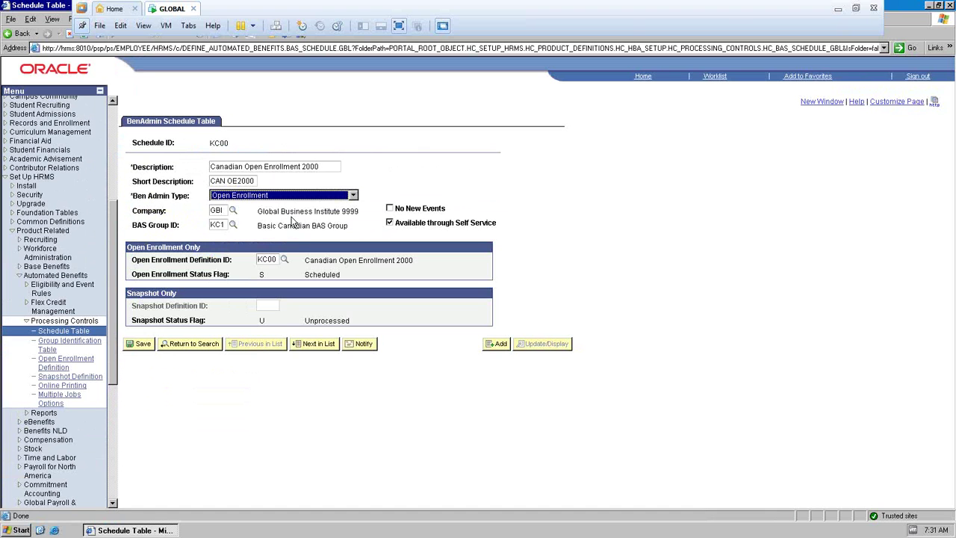
{"action": "double_click", "coordinate": [225, 226]}
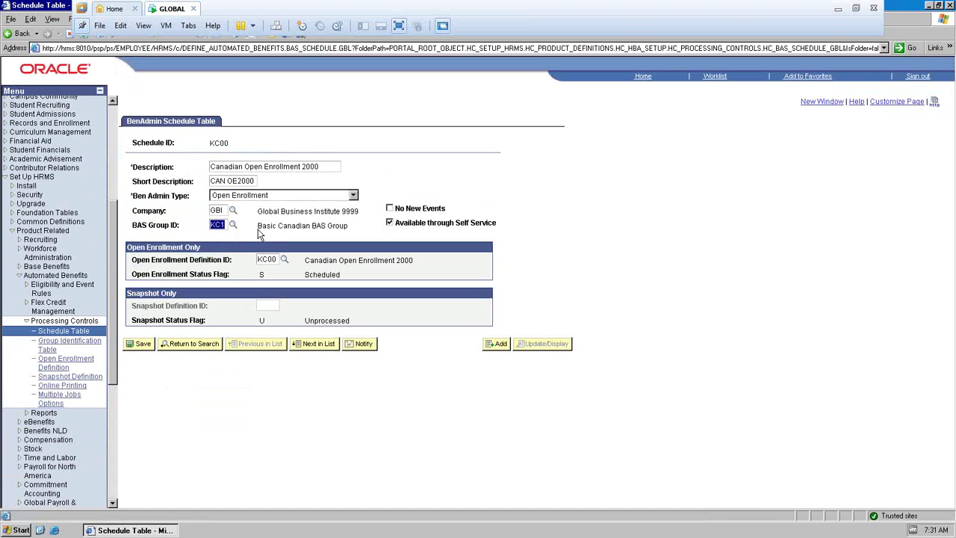
{"action": "left_click_drag", "start_coordinate": [261, 225], "coordinate": [350, 230]}
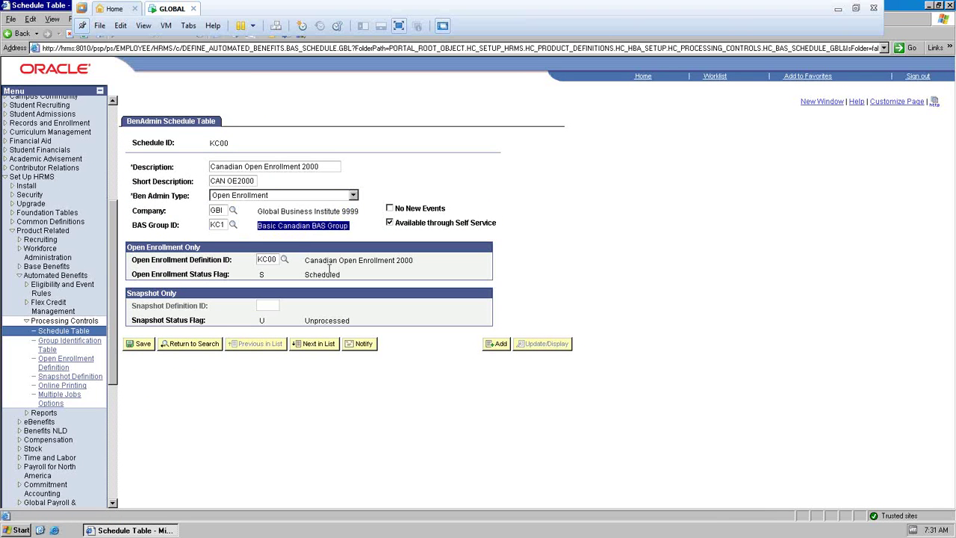
{"action": "left_click", "coordinate": [298, 235]}
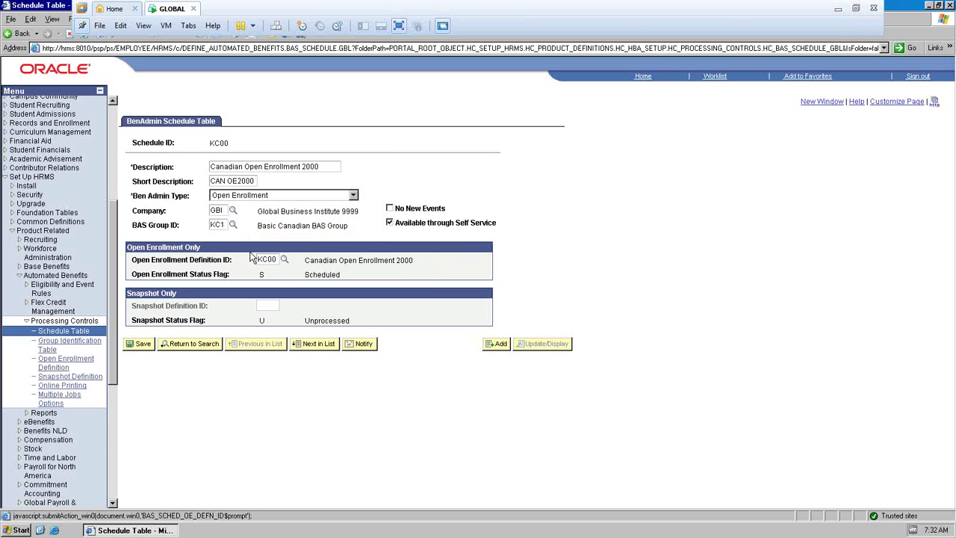
Examine the schedule's Open Enrollment Definition ID and Open Enrollment Status Flag
{"action": "left_click_drag", "start_coordinate": [224, 260], "coordinate": [237, 266]}
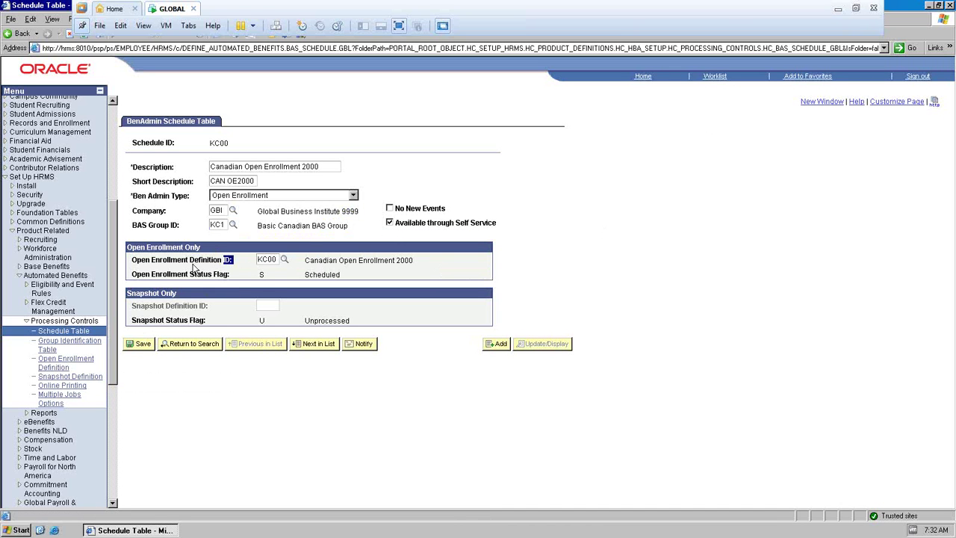
{"action": "left_click_drag", "start_coordinate": [230, 275], "coordinate": [361, 275]}
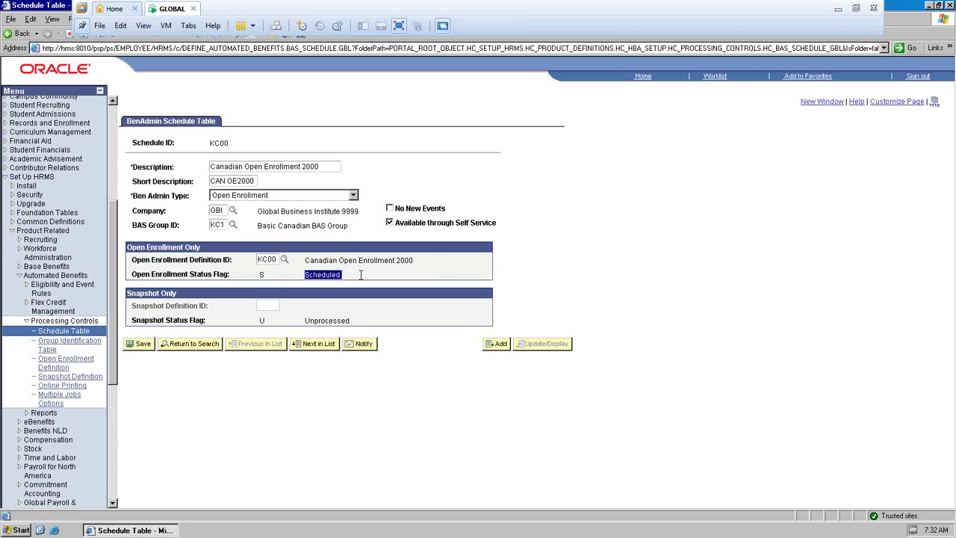
{"action": "left_click", "coordinate": [371, 273]}
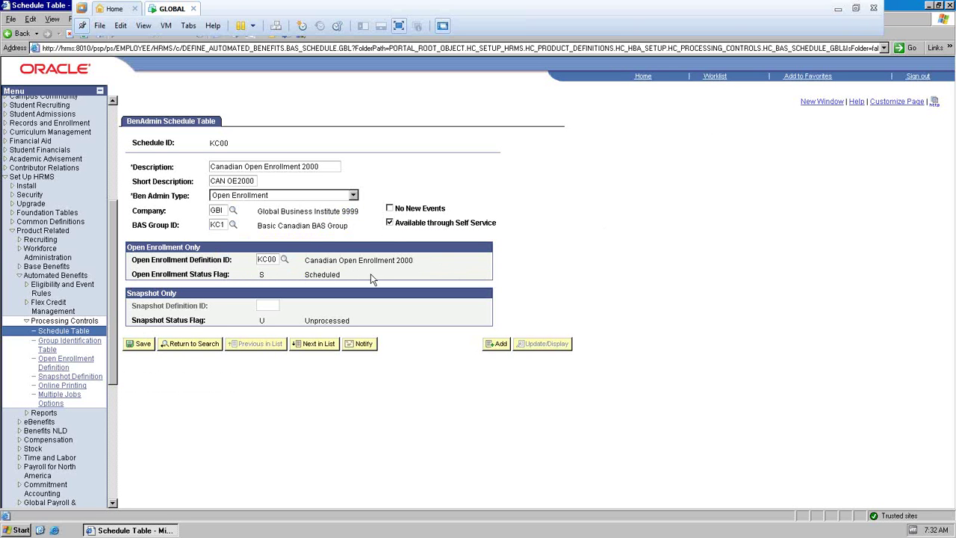
Switch to the Benefits Day 3 document in Word and examine the Schedule Table illustration below Processing Schedules
{"action": "left_click", "coordinate": [838, 14]}
{"action": "scroll", "coordinate": [439, 240], "scroll_direction": "down", "scroll_amount": 1}
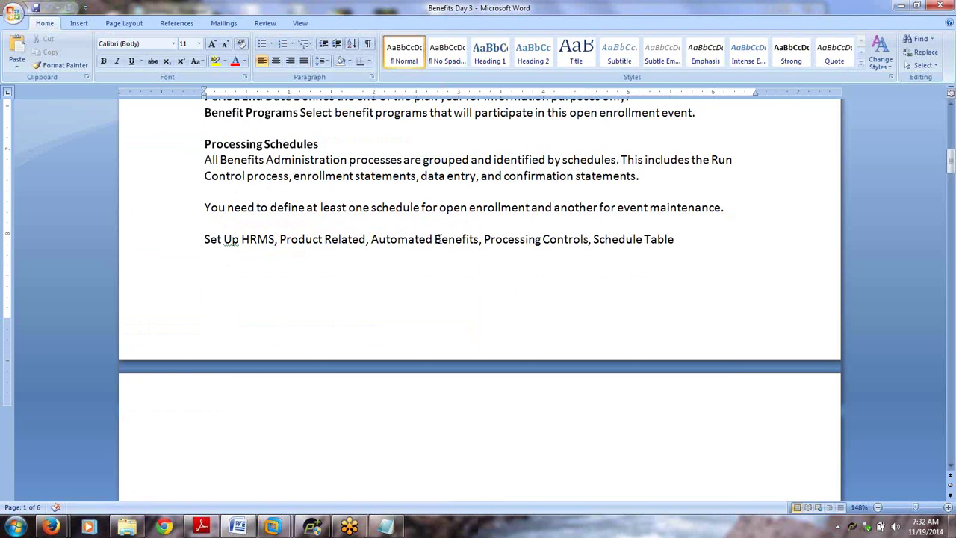
{"action": "scroll", "coordinate": [439, 239], "scroll_direction": "down", "scroll_amount": 5}
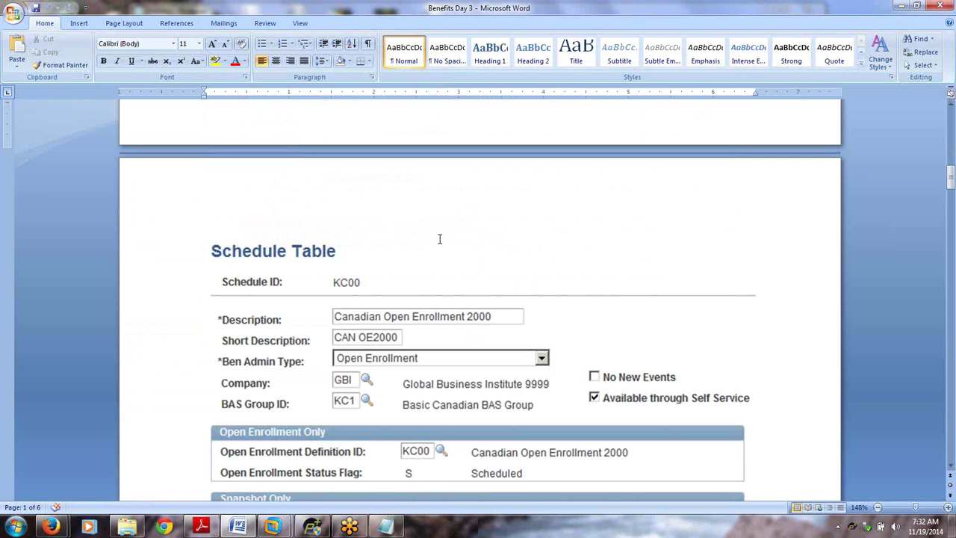
{"action": "scroll", "coordinate": [439, 239], "scroll_direction": "down", "scroll_amount": 8}
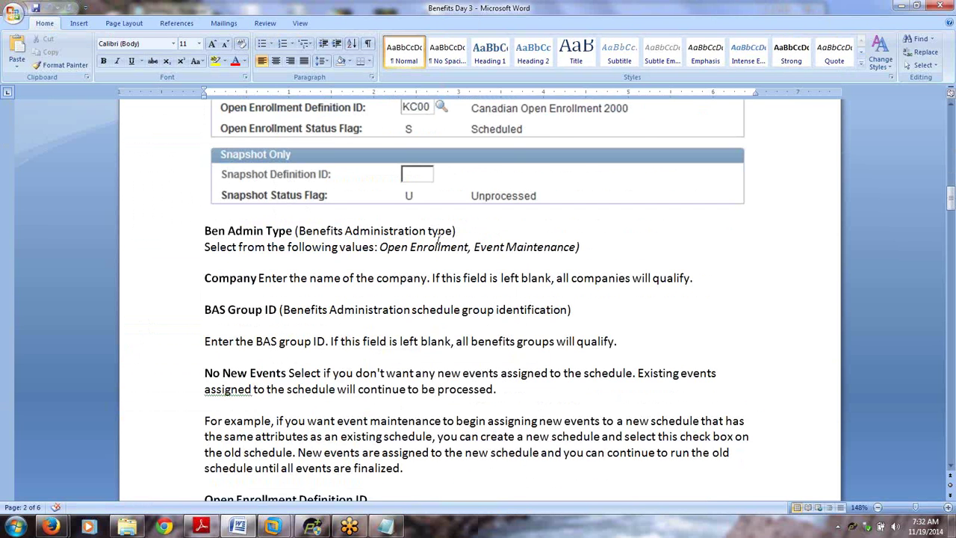
{"action": "scroll", "coordinate": [439, 237], "scroll_direction": "up", "scroll_amount": 3}
{"action": "left_click", "coordinate": [439, 241]}
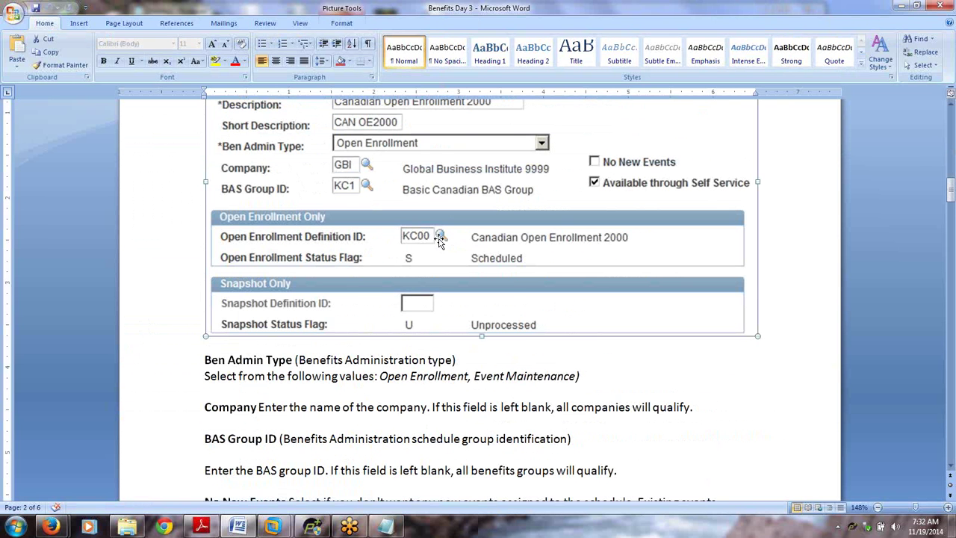
{"action": "scroll", "coordinate": [553, 336], "scroll_direction": "down", "scroll_amount": 2}
{"action": "scroll", "coordinate": [553, 336], "scroll_direction": "up", "scroll_amount": 2}
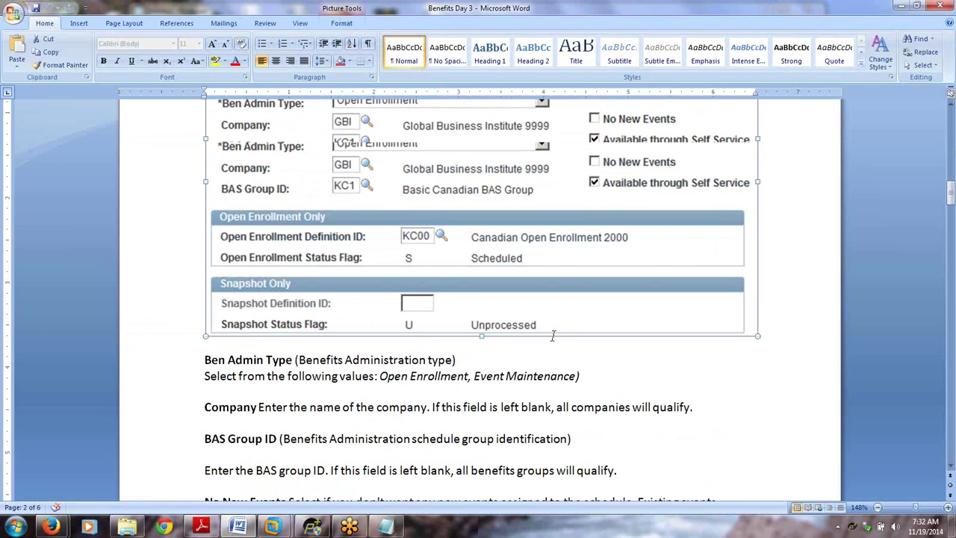
{"action": "scroll", "coordinate": [553, 336], "scroll_direction": "up", "scroll_amount": 2}
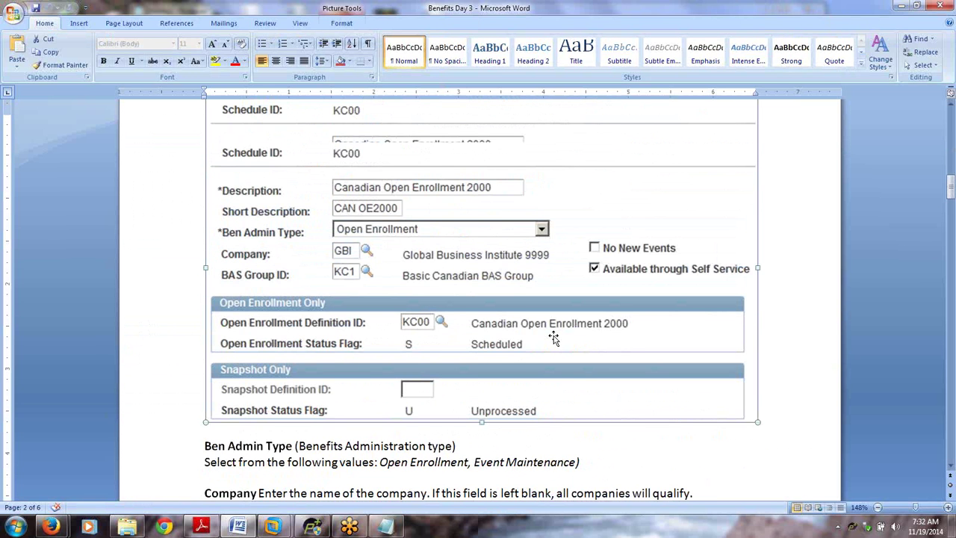
{"action": "scroll", "coordinate": [552, 338], "scroll_direction": "up", "scroll_amount": 1}
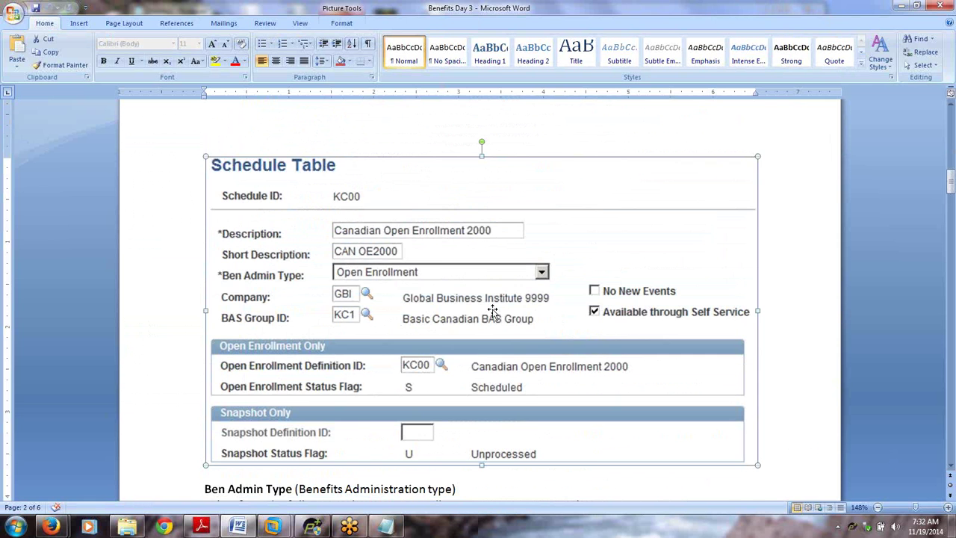
Read the Ben Admin Type, Company and BAS Group ID notes, selecting the sentence about entering the BAS group ID for emphasis
{"action": "scroll", "coordinate": [493, 310], "scroll_direction": "down", "scroll_amount": 4}
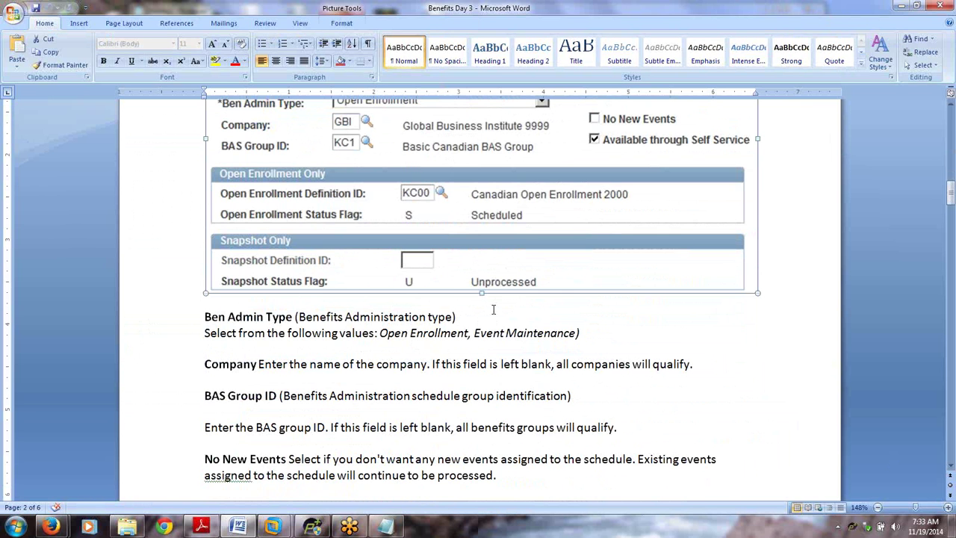
{"action": "scroll", "coordinate": [493, 309], "scroll_direction": "down", "scroll_amount": 1}
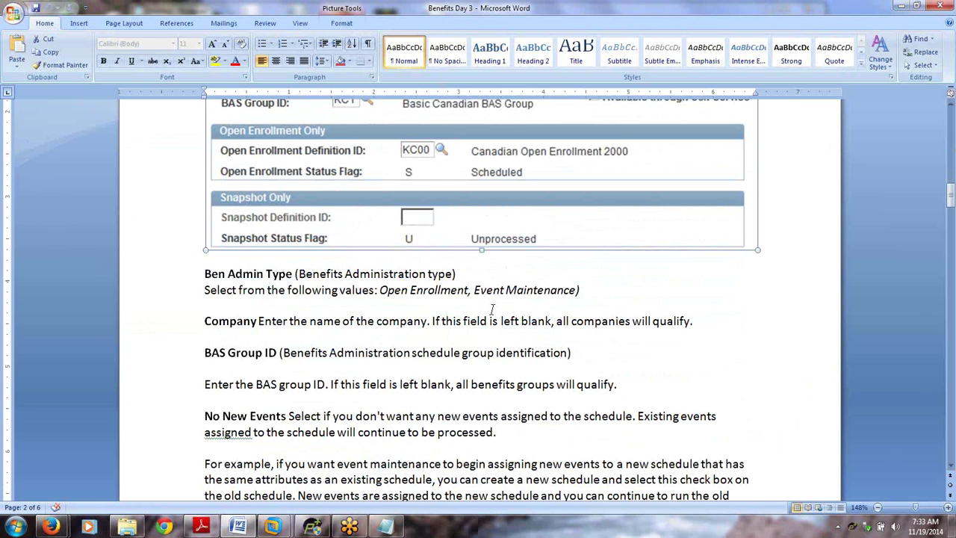
{"action": "scroll", "coordinate": [494, 309], "scroll_direction": "down", "scroll_amount": 1}
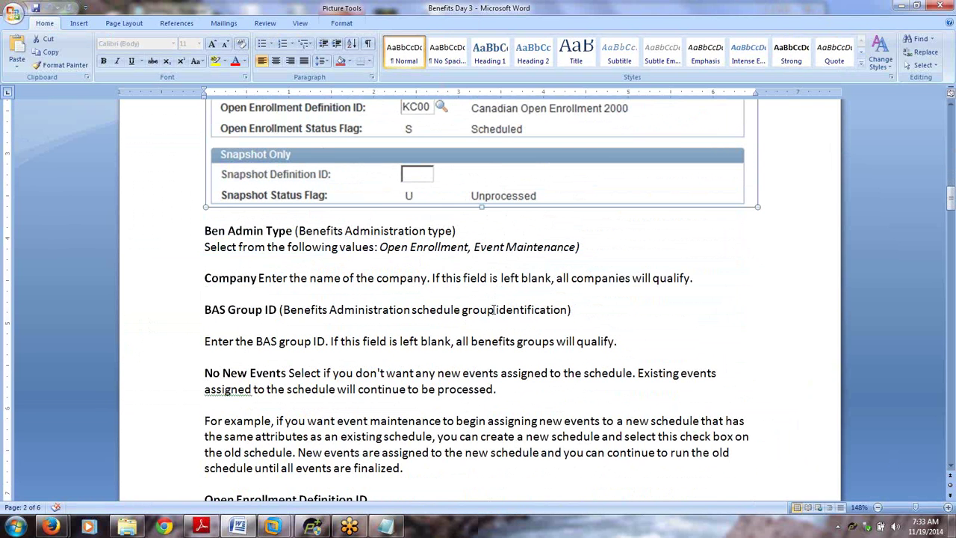
{"action": "scroll", "coordinate": [494, 309], "scroll_direction": "down", "scroll_amount": 1}
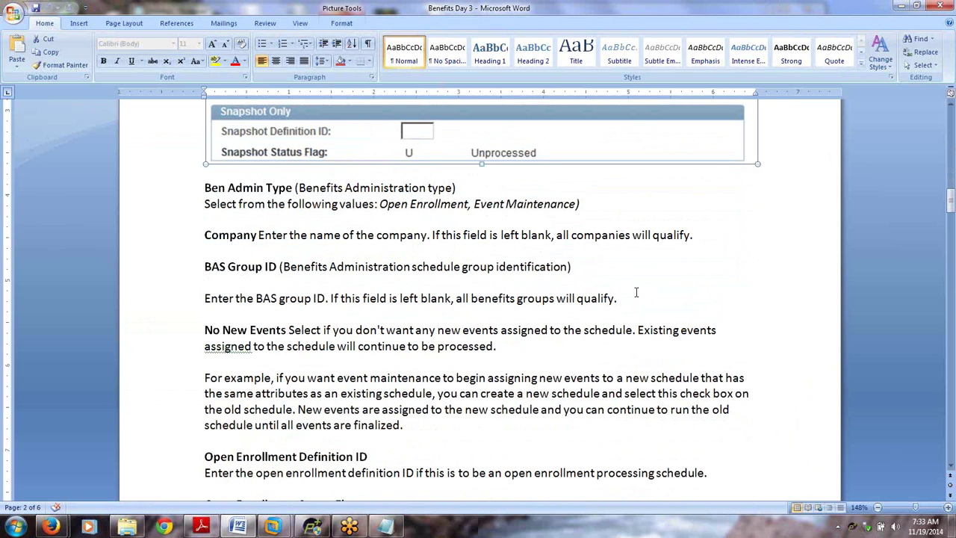
{"action": "left_click_drag", "start_coordinate": [636, 292], "coordinate": [220, 298]}
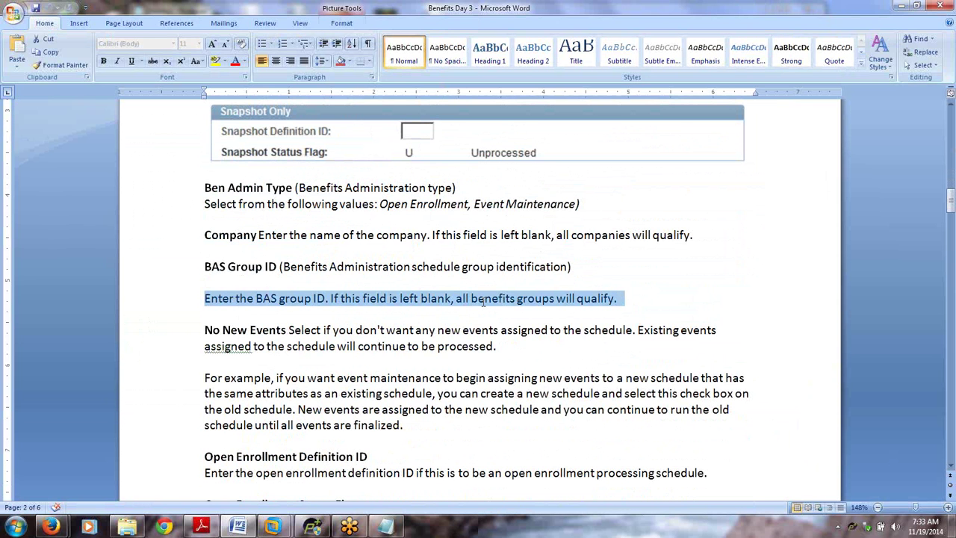
{"action": "scroll", "coordinate": [484, 301], "scroll_direction": "up", "scroll_amount": 3}
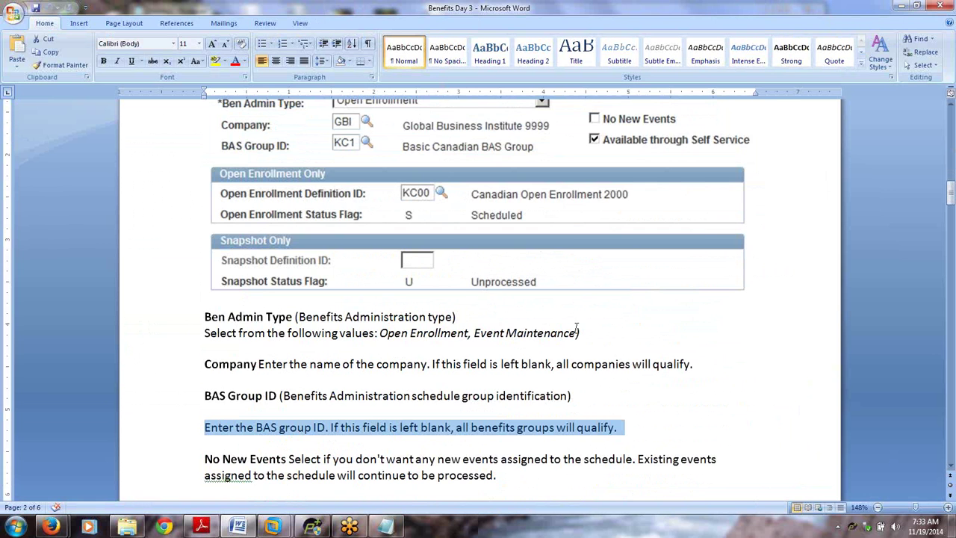
{"action": "scroll", "coordinate": [576, 329], "scroll_direction": "down", "scroll_amount": 2}
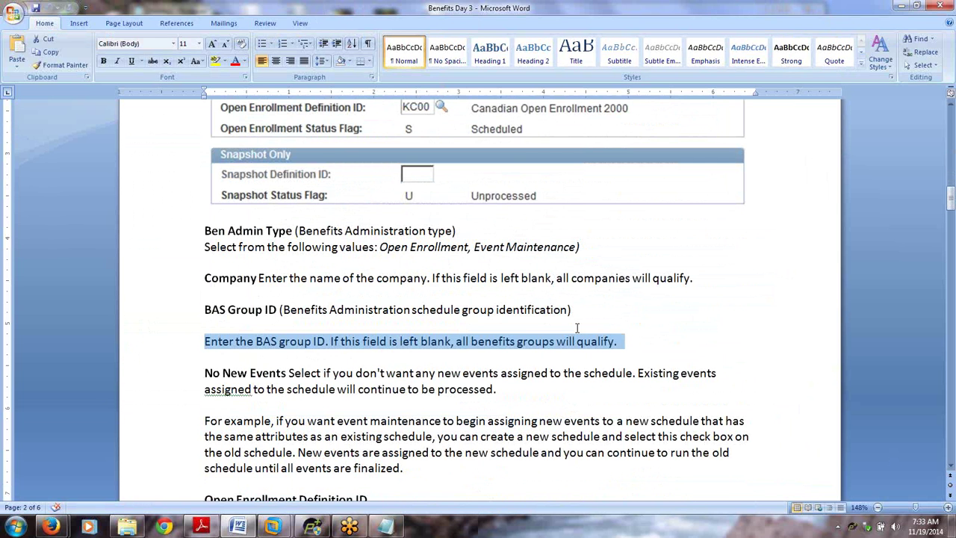
{"action": "scroll", "coordinate": [577, 329], "scroll_direction": "up", "scroll_amount": 1}
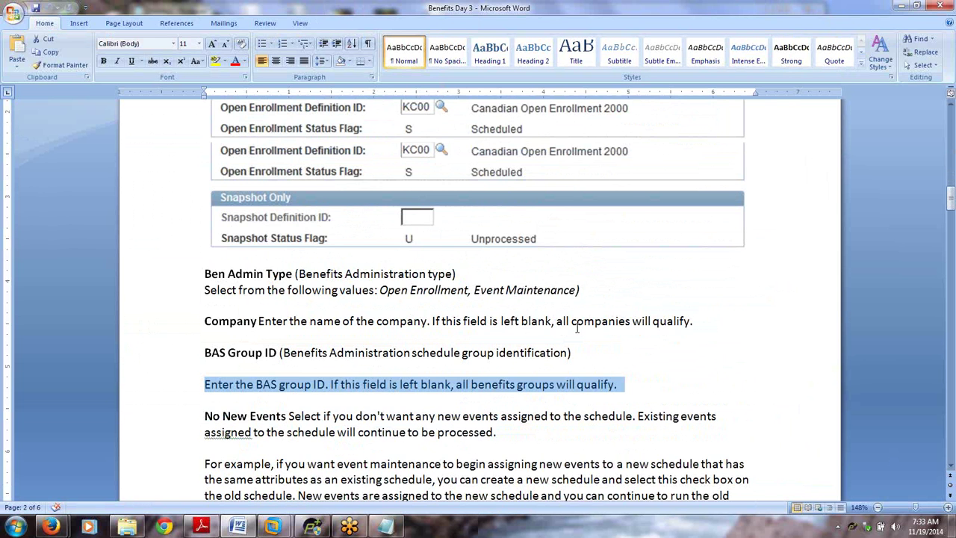
{"action": "scroll", "coordinate": [577, 329], "scroll_direction": "up", "scroll_amount": 3}
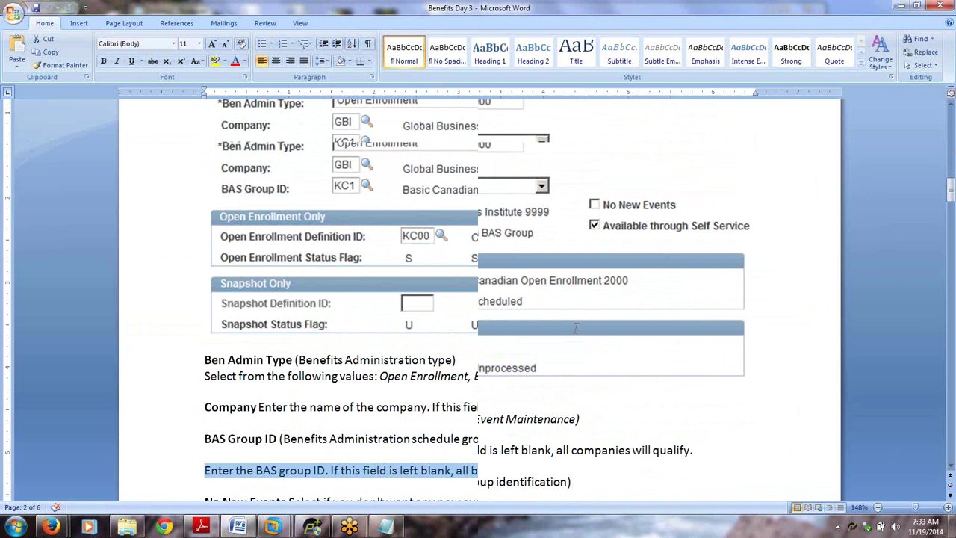
{"action": "scroll", "coordinate": [577, 329], "scroll_direction": "down", "scroll_amount": 5}
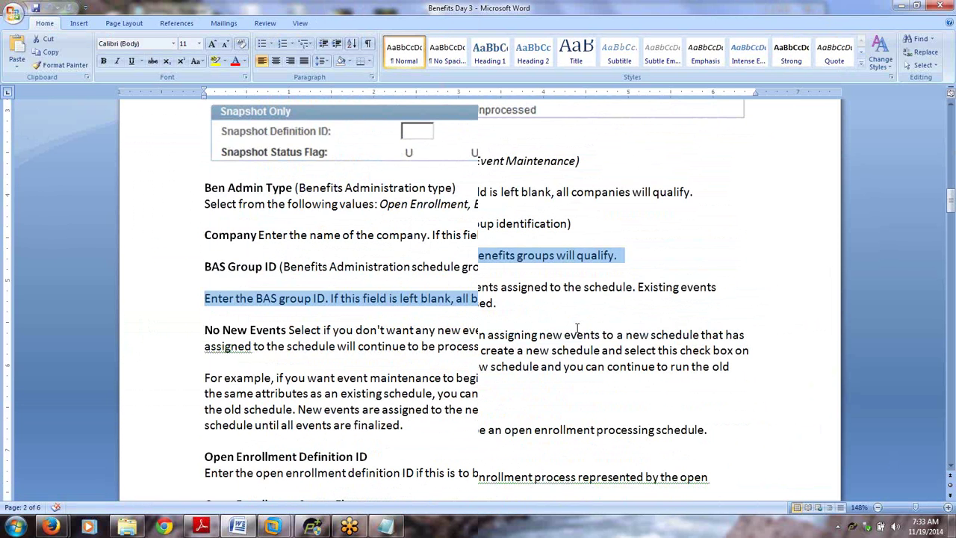
{"action": "left_click", "coordinate": [536, 309]}
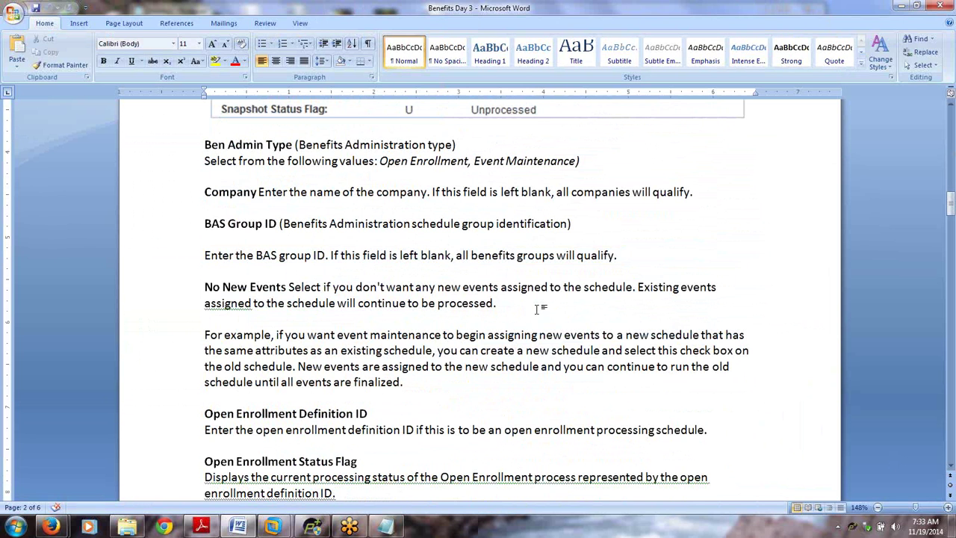
Read the notes from No New Events through Open Enrollment Status Flag and look ahead to the Benefits Administration Run Control Process section
{"action": "scroll", "coordinate": [536, 308], "scroll_direction": "down", "scroll_amount": 1}
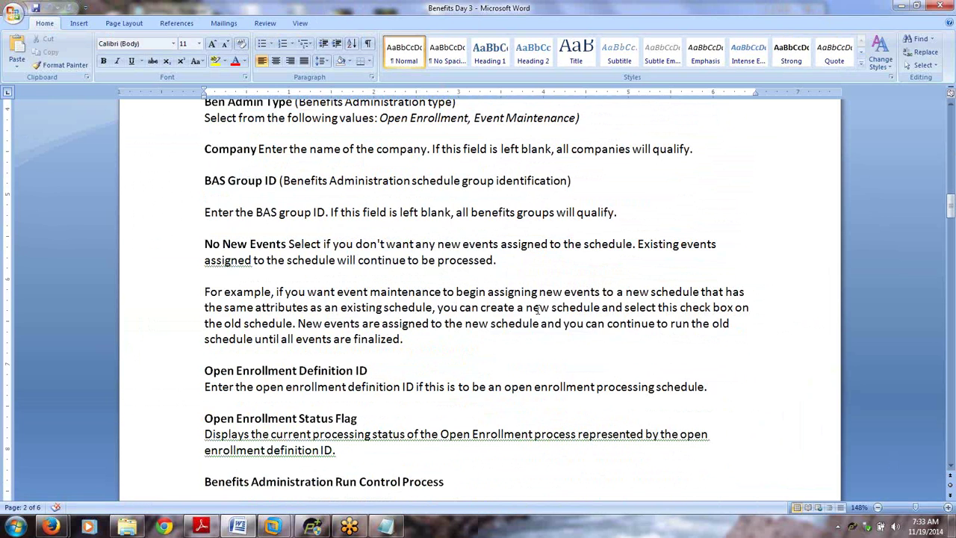
{"action": "scroll", "coordinate": [537, 308], "scroll_direction": "down", "scroll_amount": 1}
{"action": "scroll", "coordinate": [537, 309], "scroll_direction": "down", "scroll_amount": 3}
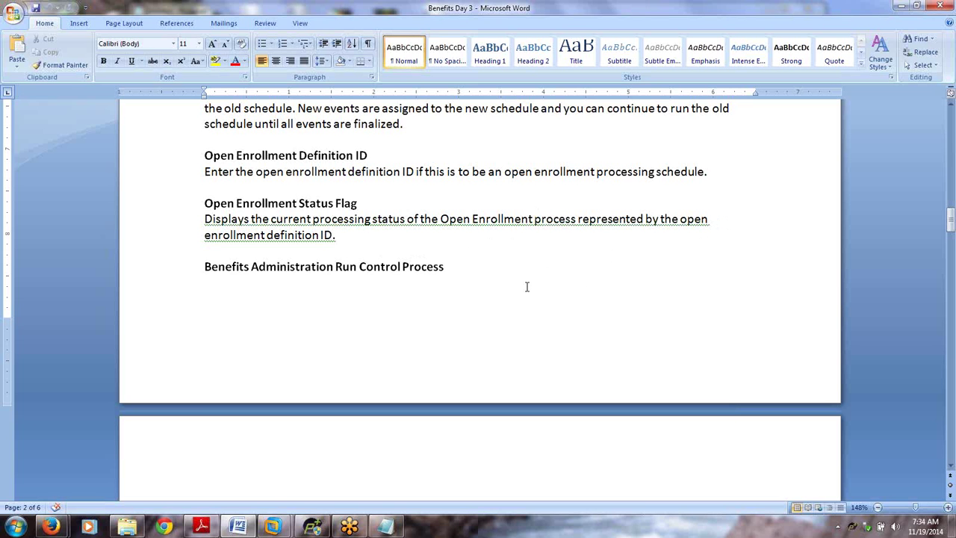
{"action": "scroll", "coordinate": [527, 287], "scroll_direction": "down", "scroll_amount": 1}
{"action": "scroll", "coordinate": [526, 287], "scroll_direction": "down", "scroll_amount": 2}
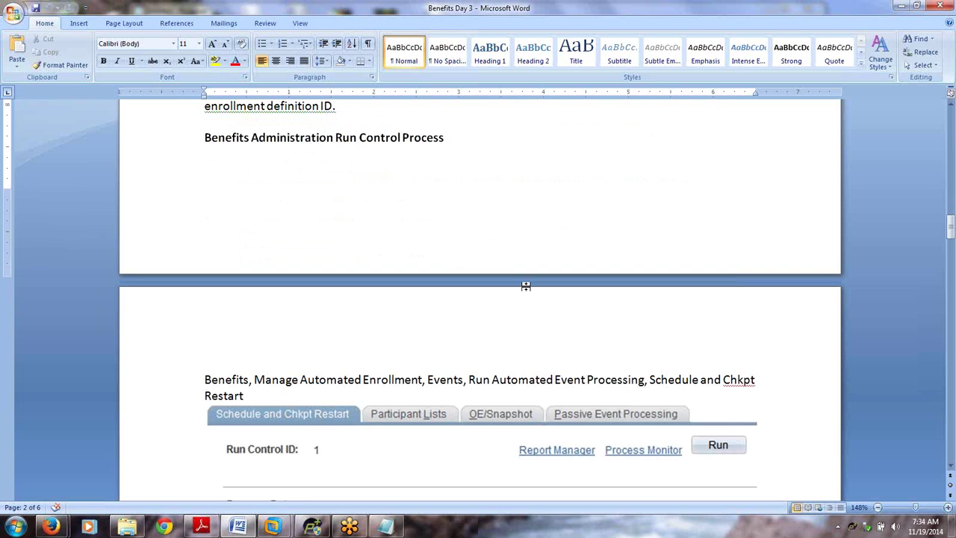
{"action": "scroll", "coordinate": [527, 287], "scroll_direction": "up", "scroll_amount": 1}
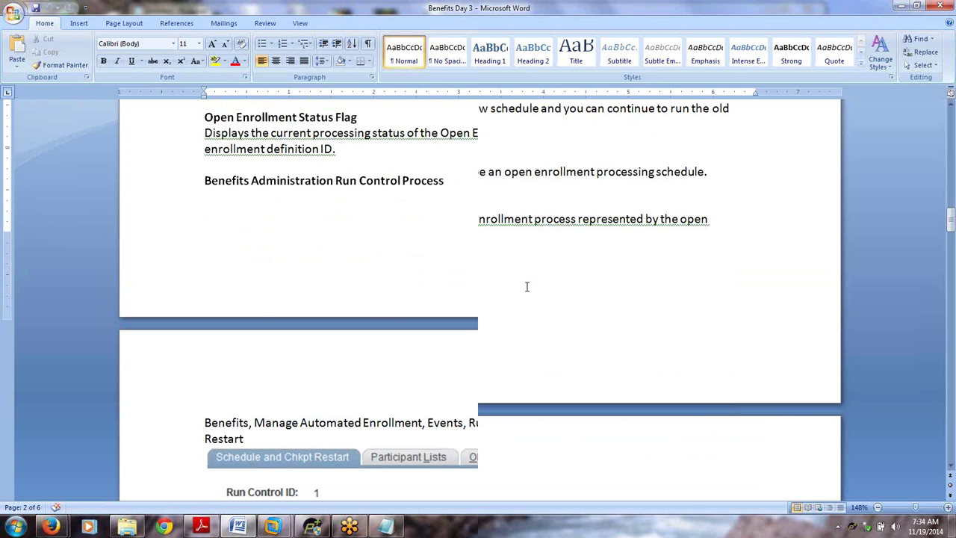
{"action": "scroll", "coordinate": [526, 287], "scroll_direction": "up", "scroll_amount": 3}
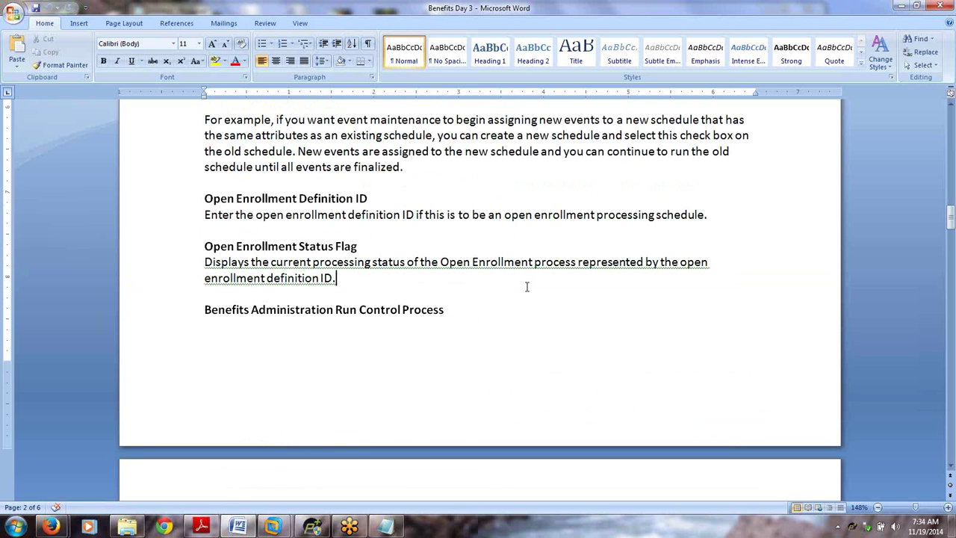
Review the notes from No New Events through Open Enrollment Status Flag and the start of the Run Control Process illustration
{"action": "scroll", "coordinate": [527, 287], "scroll_direction": "down", "scroll_amount": 2}
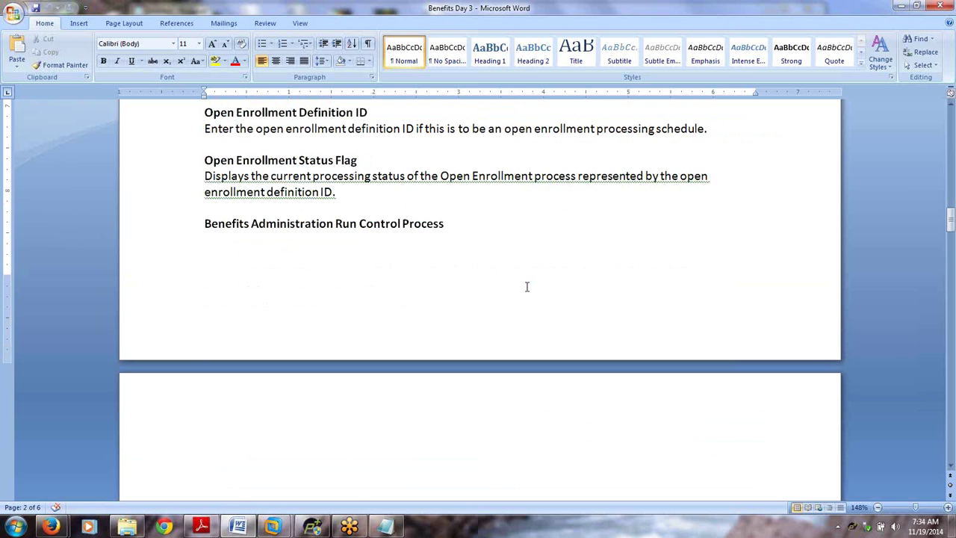
{"action": "scroll", "coordinate": [527, 287], "scroll_direction": "down", "scroll_amount": 1}
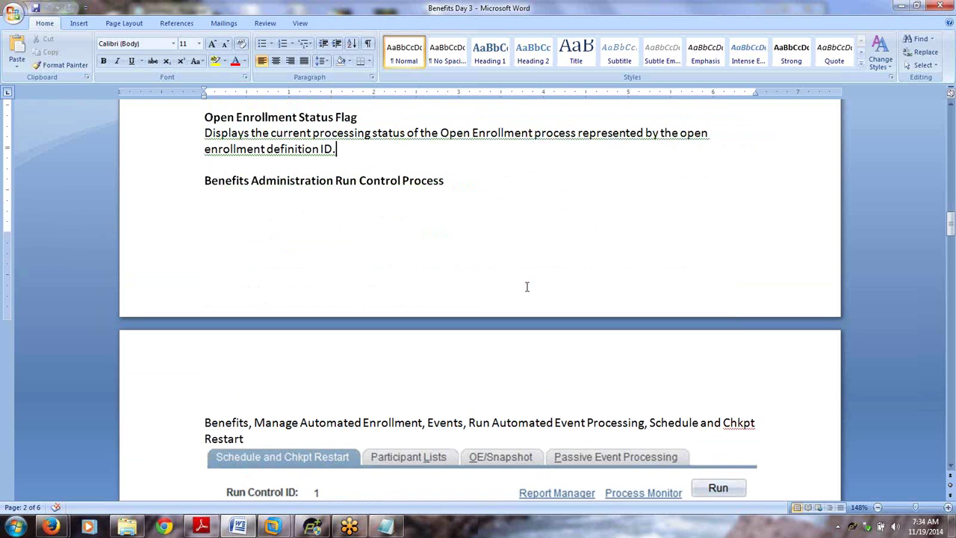
{"action": "scroll", "coordinate": [526, 287], "scroll_direction": "down", "scroll_amount": 2}
{"action": "scroll", "coordinate": [526, 287], "scroll_direction": "up", "scroll_amount": 3}
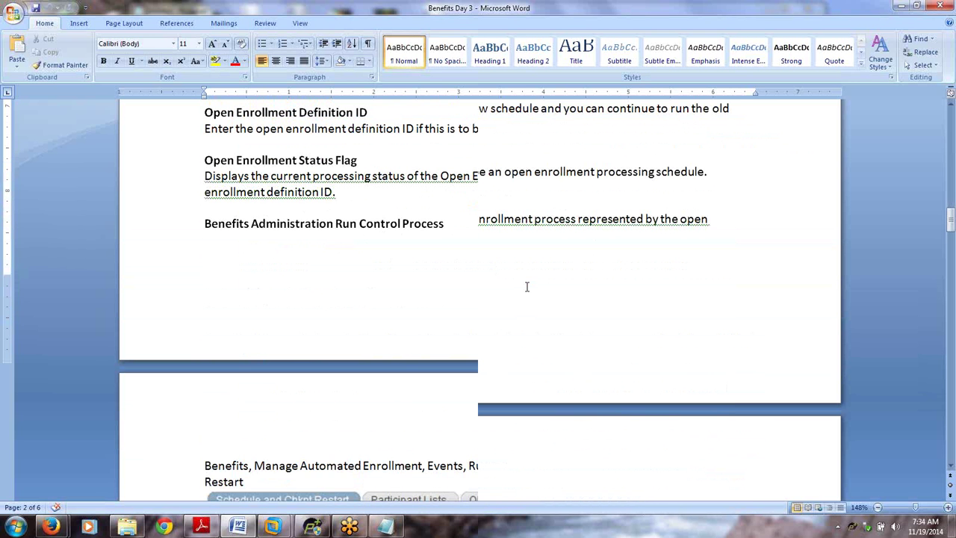
{"action": "scroll", "coordinate": [526, 287], "scroll_direction": "up", "scroll_amount": 2}
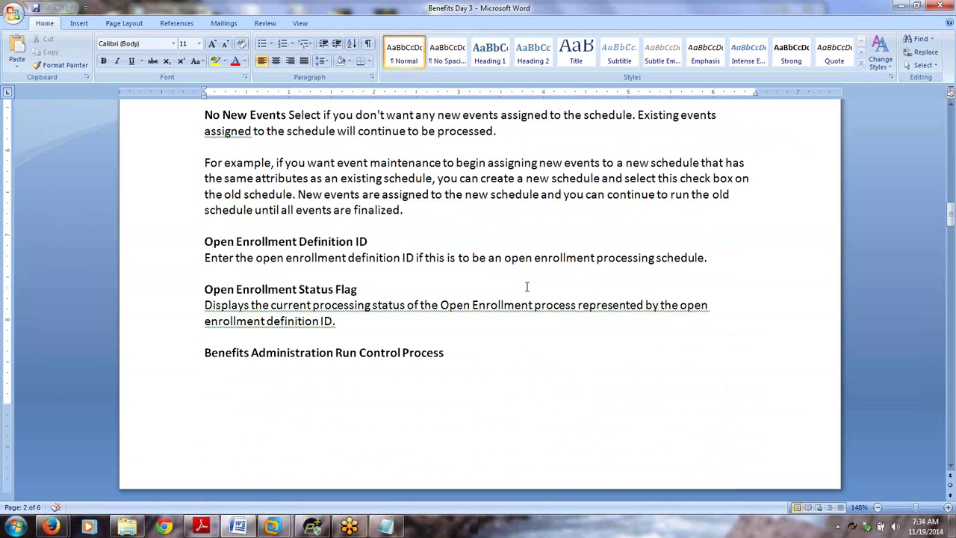
{"action": "scroll", "coordinate": [526, 287], "scroll_direction": "up", "scroll_amount": 5}
Switch to PeopleSoft, highlight schedule ID KC00 for emphasis, and return to the Schedule Table search page before going back to Word
{"action": "key", "text": "alt+Tab"}
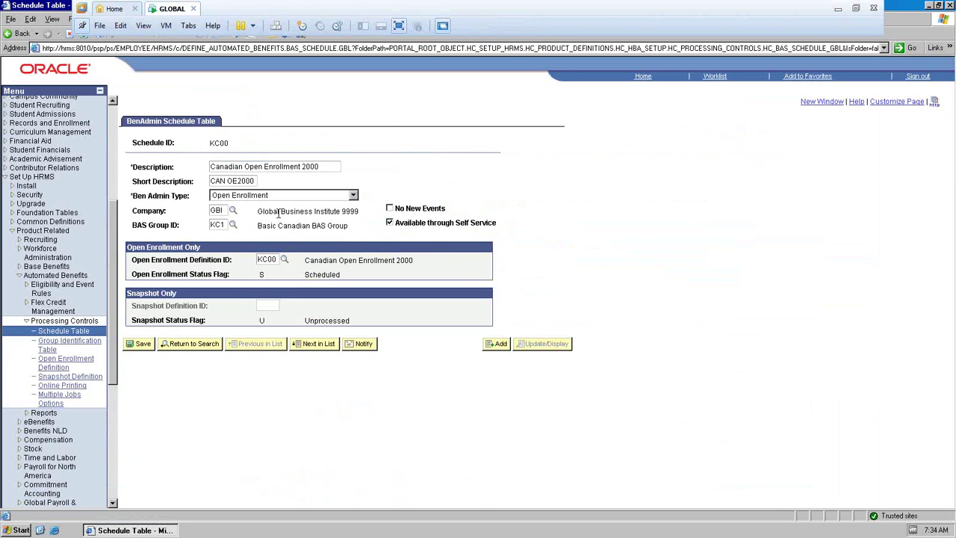
{"action": "double_click", "coordinate": [229, 142]}
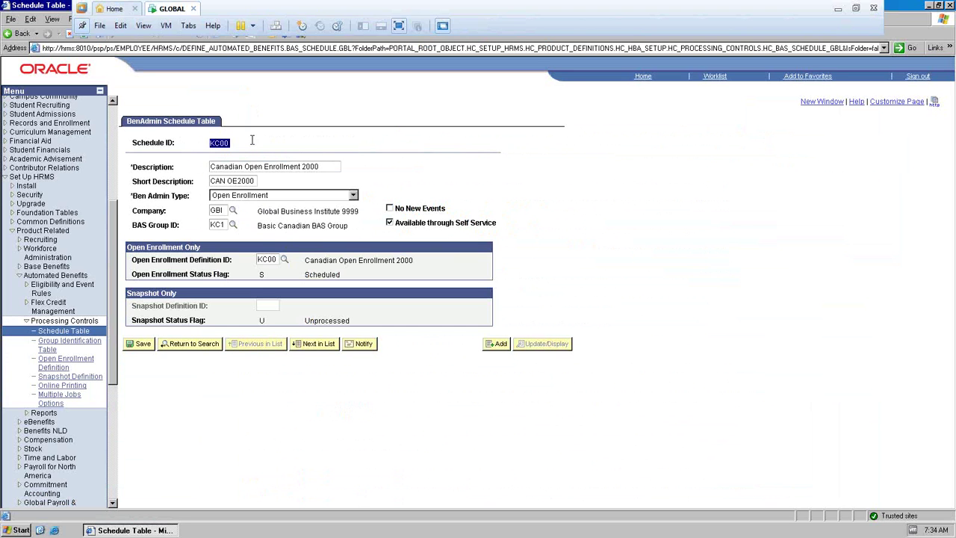
{"action": "left_click", "coordinate": [189, 347]}
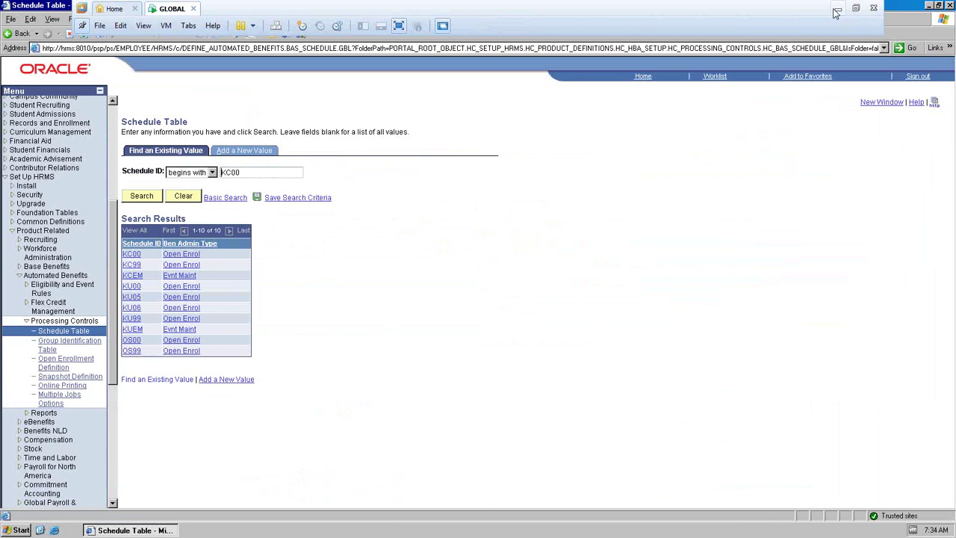
{"action": "left_click", "coordinate": [836, 10]}
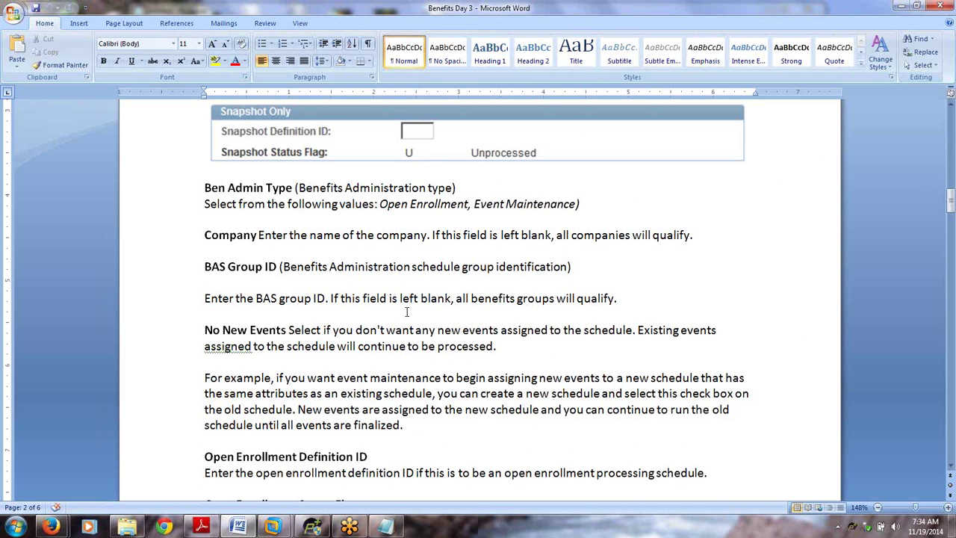
Switch to the Notepad notes and append "- Annually" to the open enrollment Schedule ID line
{"action": "scroll", "coordinate": [409, 311], "scroll_direction": "down", "scroll_amount": 5}
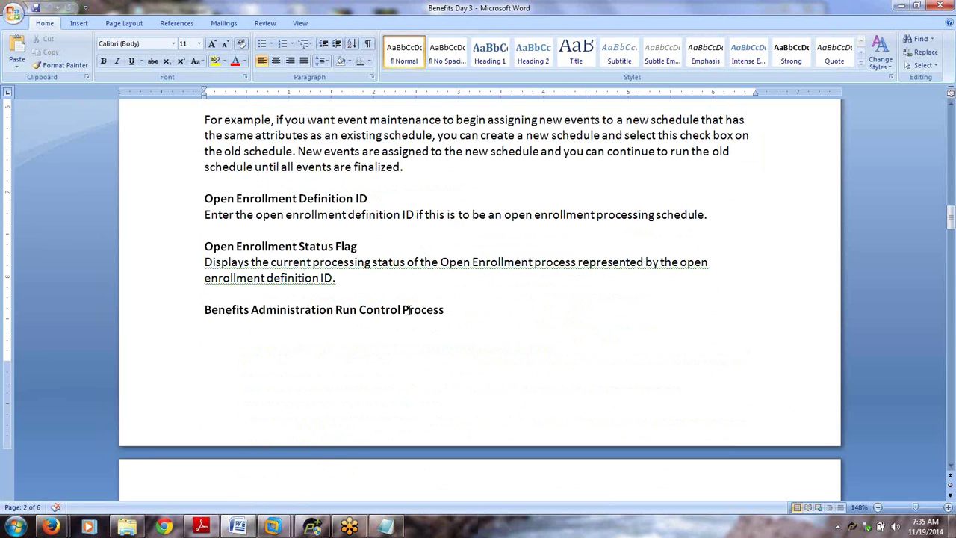
{"action": "left_click", "coordinate": [423, 298]}
{"action": "left_click", "coordinate": [387, 527]}
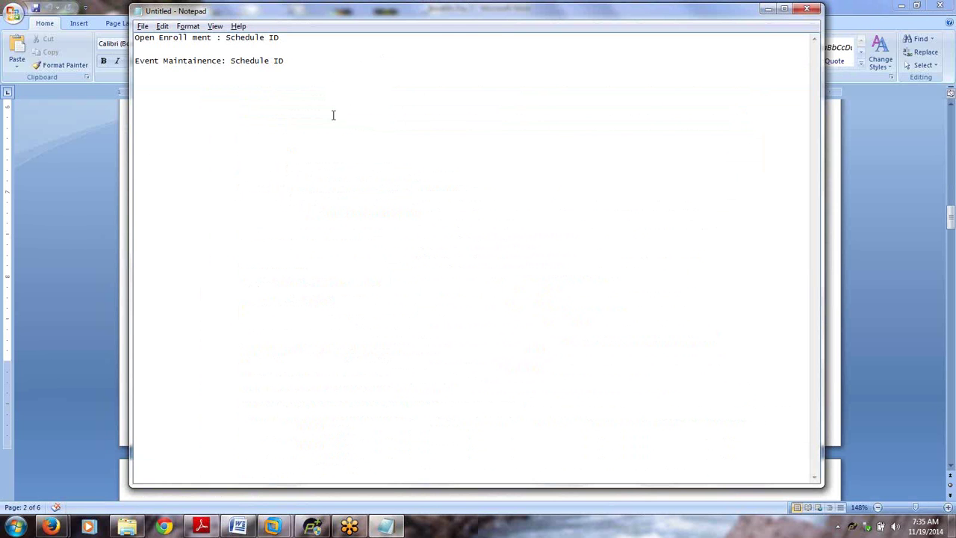
{"action": "key", "text": "Return"}
{"action": "key", "text": "Return"}
{"action": "type", "text": "- Annually"}
Append "- Anytime whenever there r chnages in Job data. It can be done on day to day basis also." to the Event Maintainence line
{"action": "left_click", "coordinate": [330, 59]}
{"action": "type", "text": "- Anytime whenever th"}
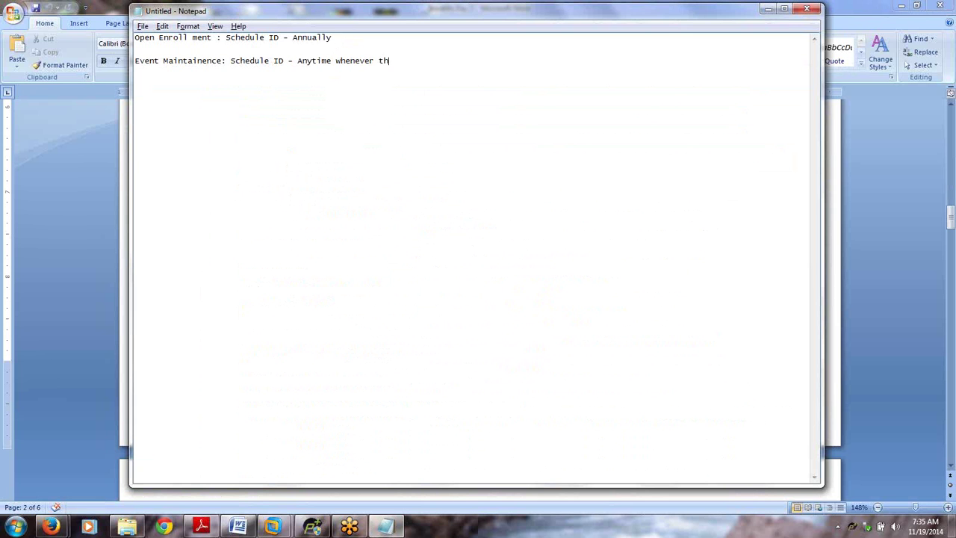
{"action": "type", "text": "ere is an"}
{"action": "type", "text": "y"}
{"action": "key", "text": "BackSpace"}
{"action": "key", "text": "BackSpace"}
{"action": "key", "text": "BackSpace"}
{"action": "key", "text": "BackSpace"}
{"action": "key", "text": "BackSpace"}
{"action": "key", "text": "BackSpace"}
{"action": "type", "text": "r chnages in Job data.  It can be "}
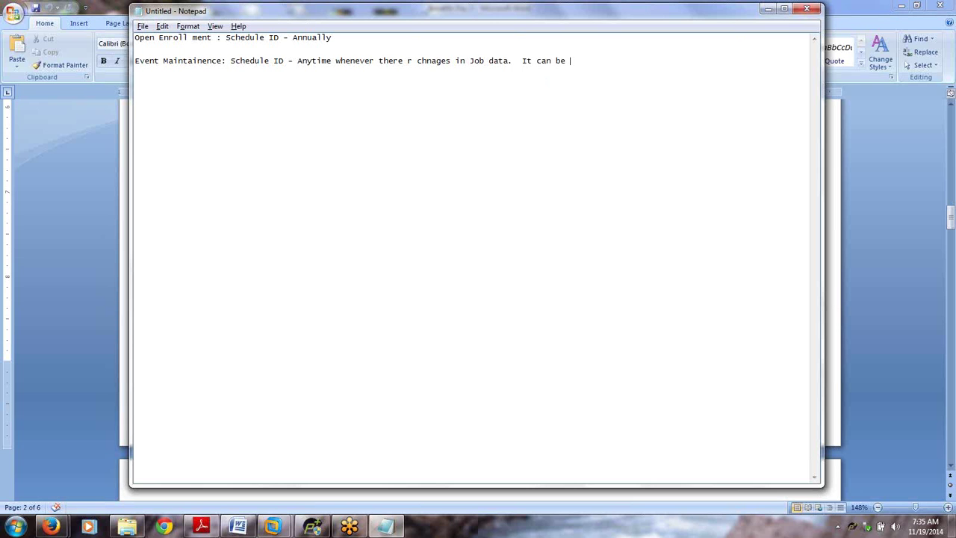
{"action": "type", "text": "done on day to day basis also."}
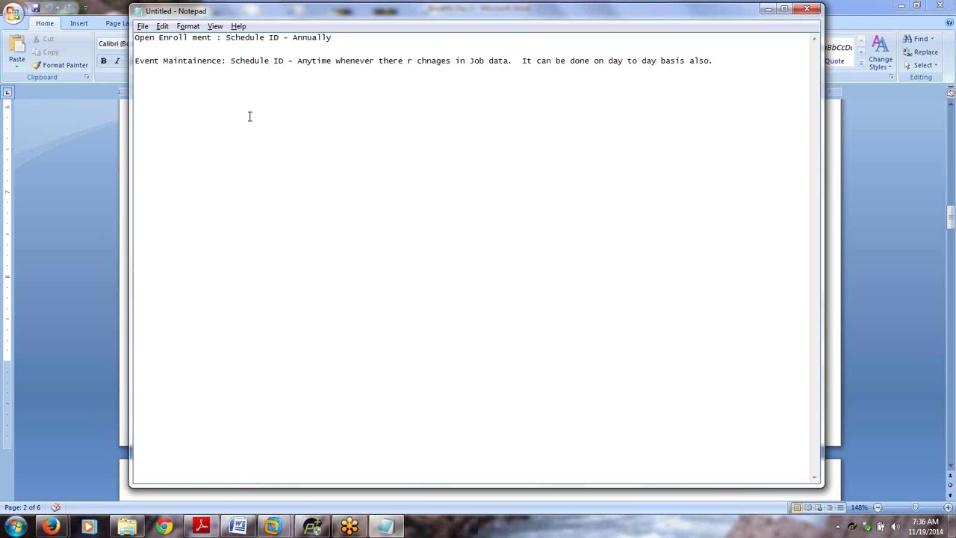
Add the line "BAS (Benefit Administration Process)" below the event maintenance note, correcting the spelling of Benefit
{"action": "key", "text": "Return"}
{"action": "key", "text": "Return"}
{"action": "type", "text": "BAS (Bneefit Administratio"}
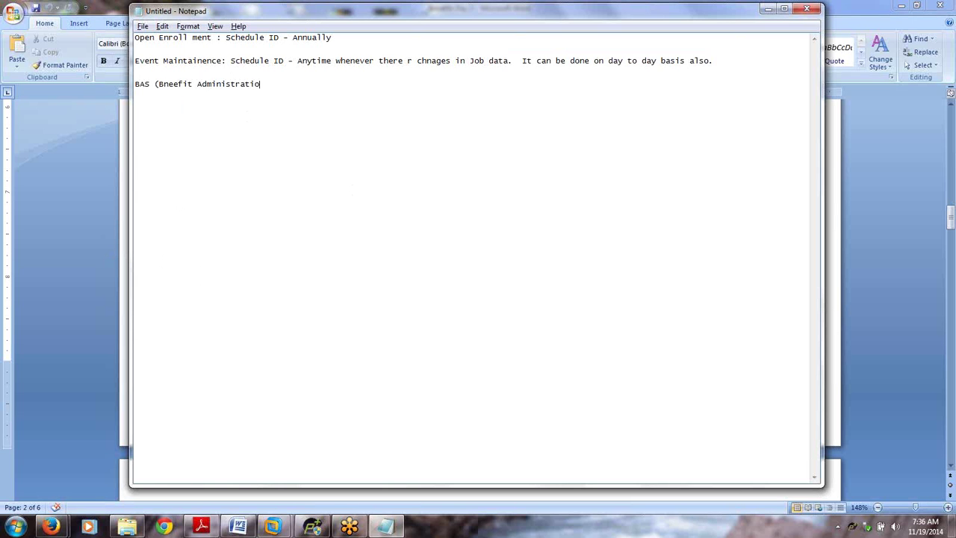
{"action": "type", "text": "n Process)"}
{"action": "left_click", "coordinate": [162, 85]}
{"action": "key", "text": "Delete"}
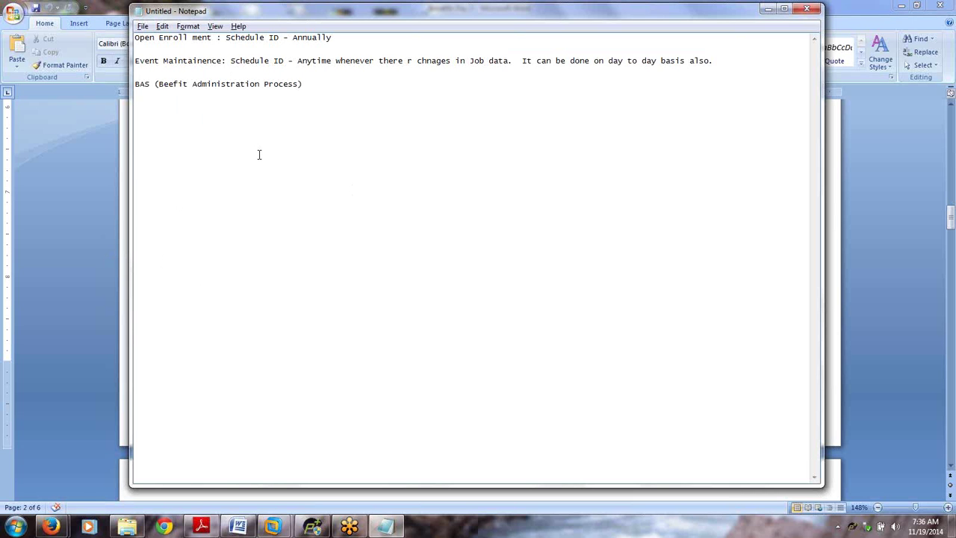
{"action": "type", "text": "n"}
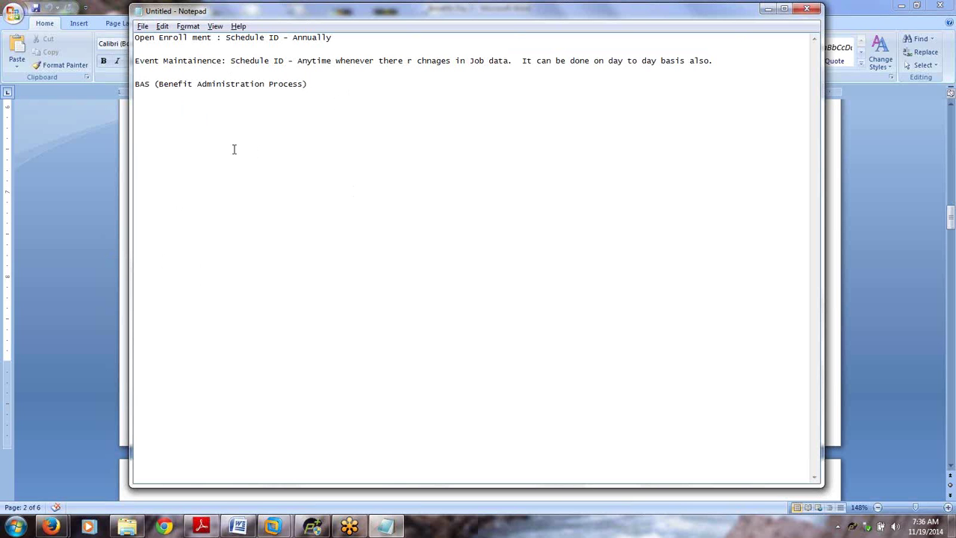
{"action": "key", "text": "Return"}
Return to the Benefits Day 3 document in Word and examine the Schedule and Chkpt Restart illustration under Benefits Administration Run Control Process
{"action": "left_click", "coordinate": [58, 238]}
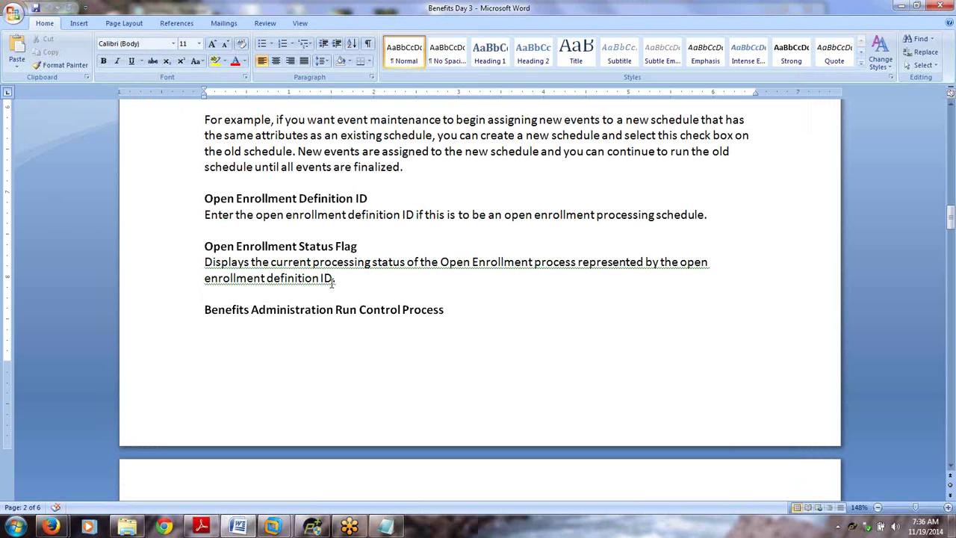
{"action": "scroll", "coordinate": [333, 280], "scroll_direction": "down", "scroll_amount": 2}
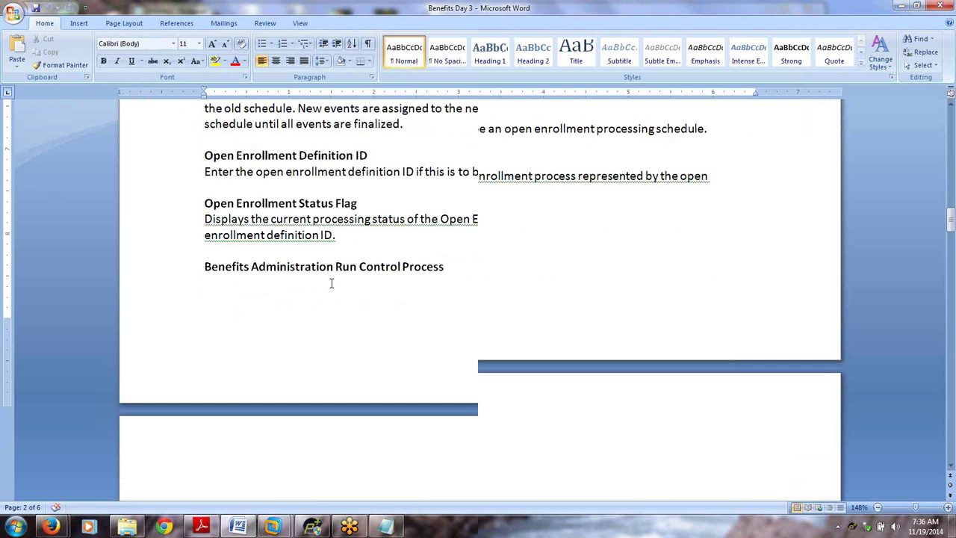
{"action": "scroll", "coordinate": [332, 283], "scroll_direction": "down", "scroll_amount": 2}
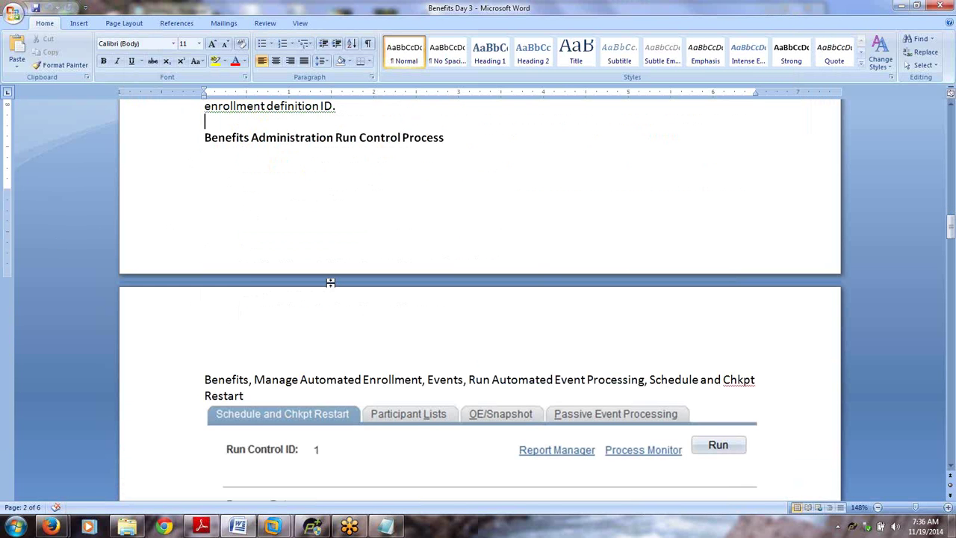
{"action": "scroll", "coordinate": [330, 282], "scroll_direction": "down", "scroll_amount": 5}
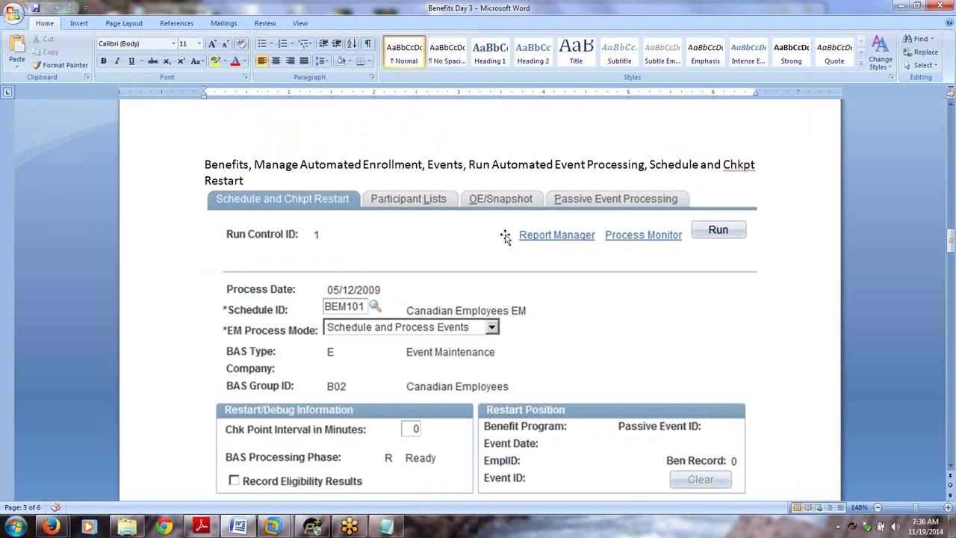
{"action": "scroll", "coordinate": [506, 237], "scroll_direction": "down", "scroll_amount": 1}
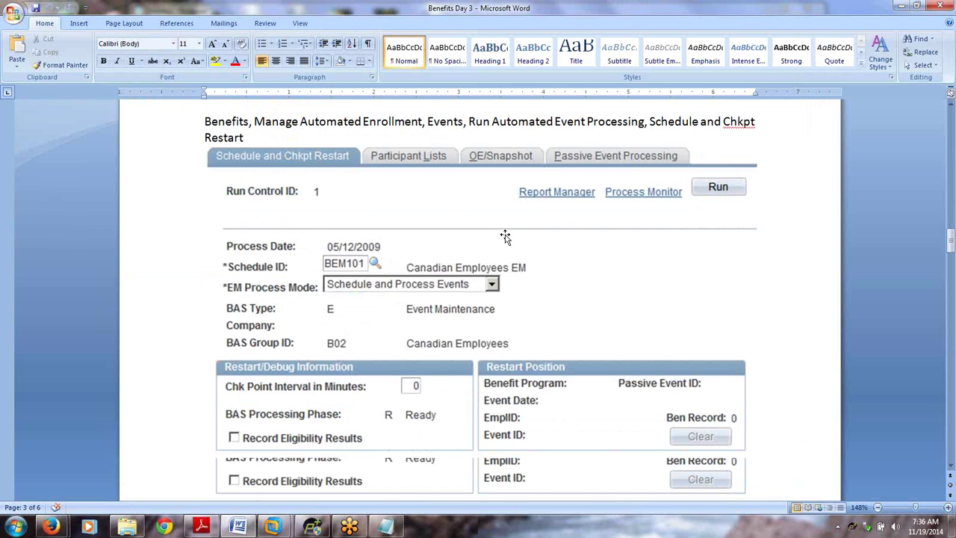
{"action": "scroll", "coordinate": [505, 237], "scroll_direction": "up", "scroll_amount": 1}
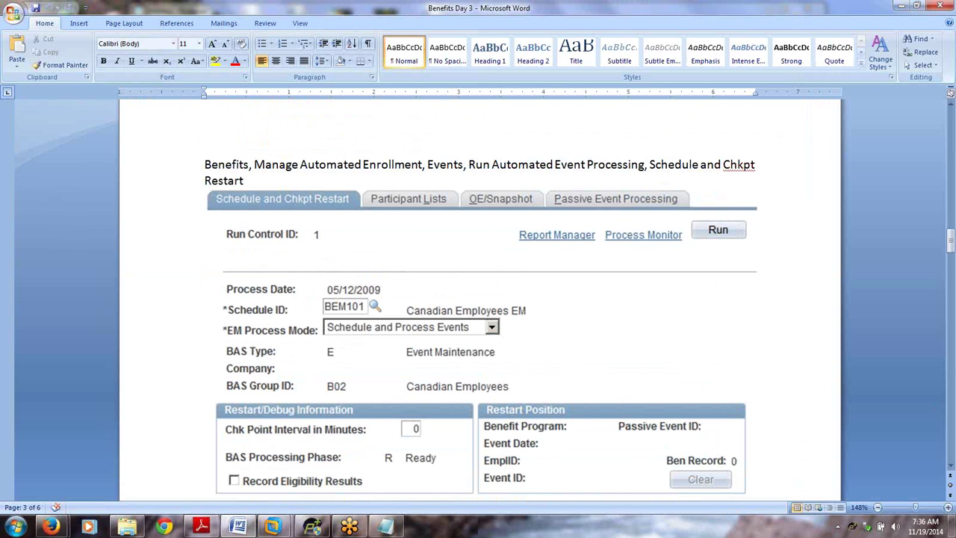
{"action": "left_click", "coordinate": [353, 318]}
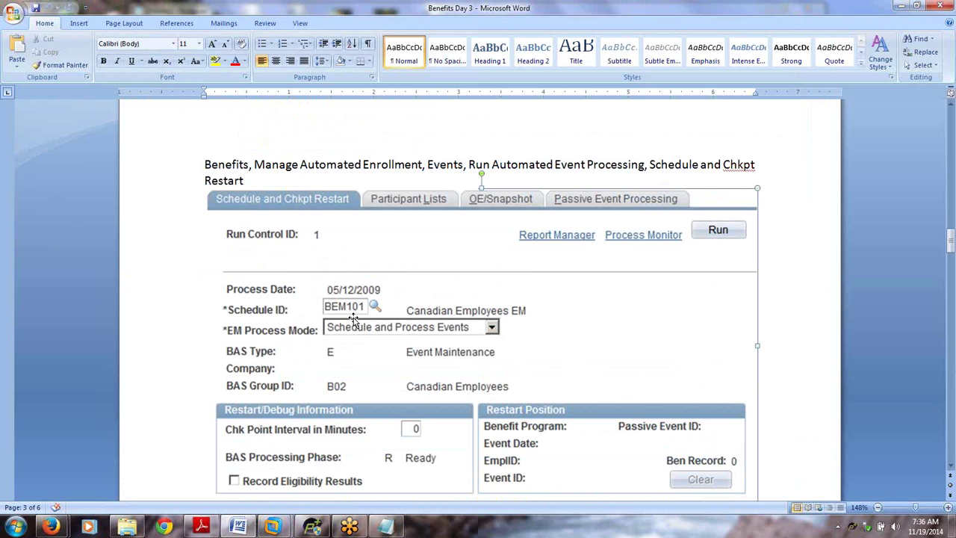
Switch to PeopleSoft, navigate to Manage Automated Enrollment under Benefits, and check the documented navigation path in Word
{"action": "left_click", "coordinate": [270, 527]}
{"action": "left_click", "coordinate": [333, 459]}
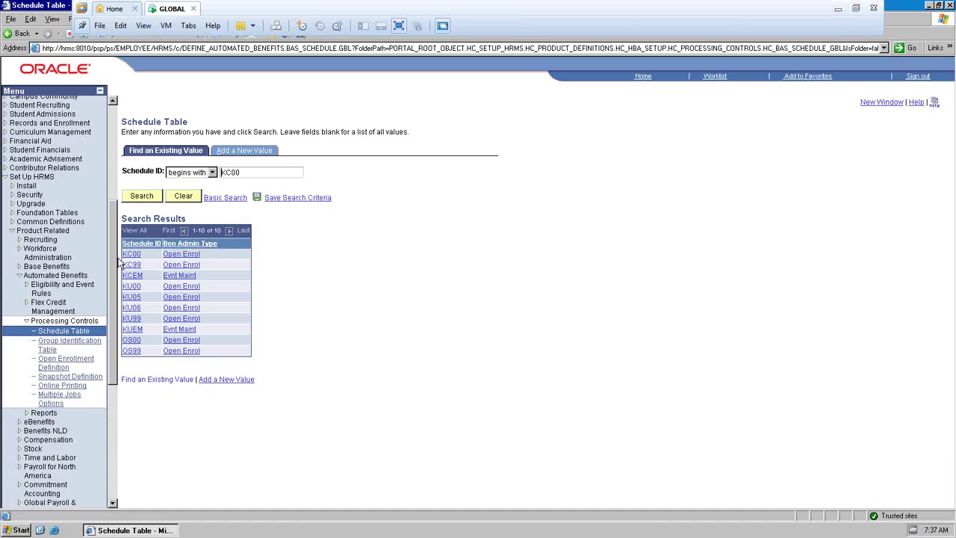
{"action": "left_click", "coordinate": [5, 178]}
{"action": "left_click", "coordinate": [23, 191]}
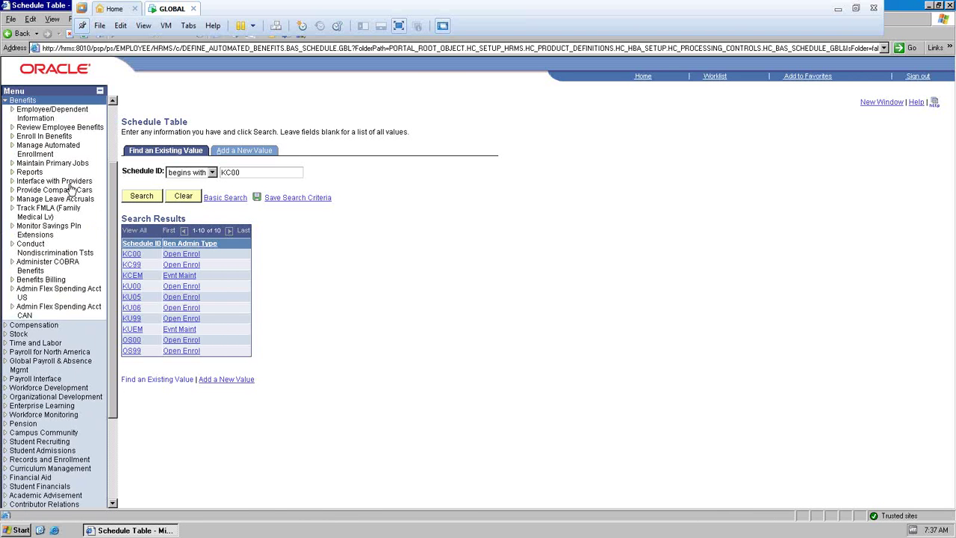
{"action": "left_click", "coordinate": [45, 146]}
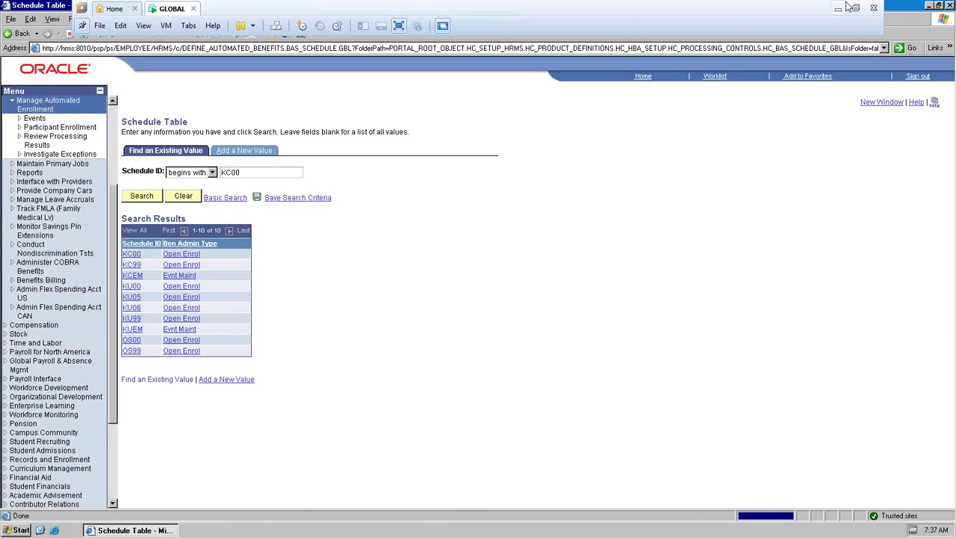
{"action": "left_click", "coordinate": [840, 8]}
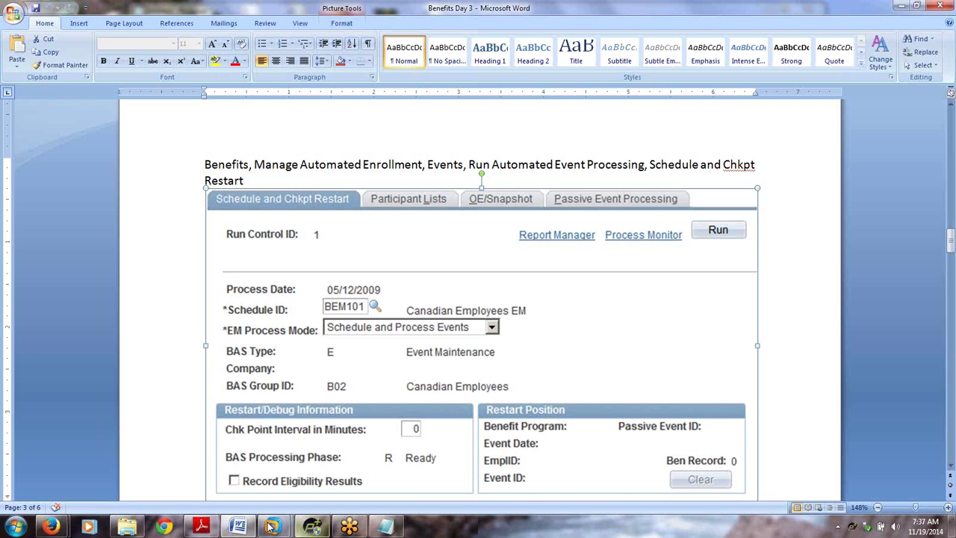
Return to PeopleSoft, go to Run Automated Event Processing under Events, and open run control 103 from the search
{"action": "mouse_move", "coordinate": [272, 527]}
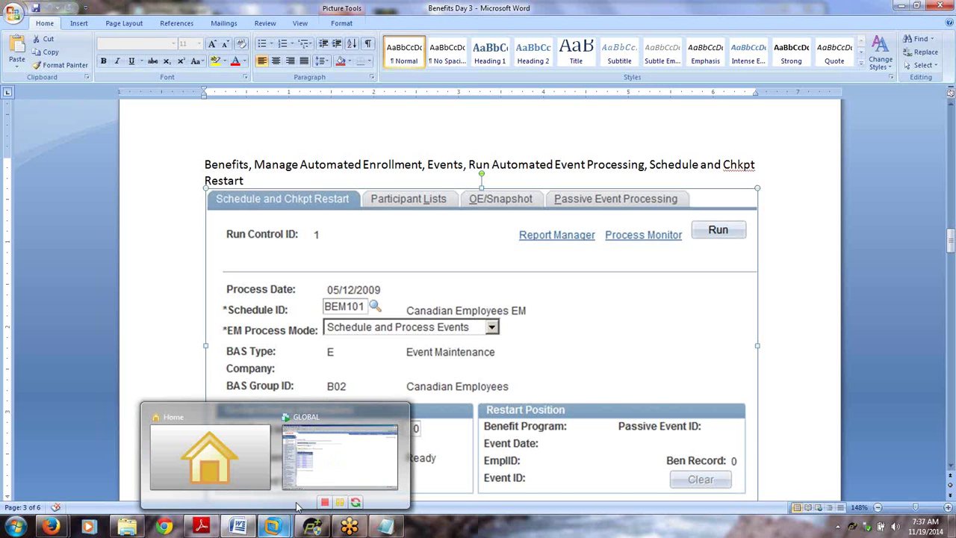
{"action": "left_click", "coordinate": [338, 484]}
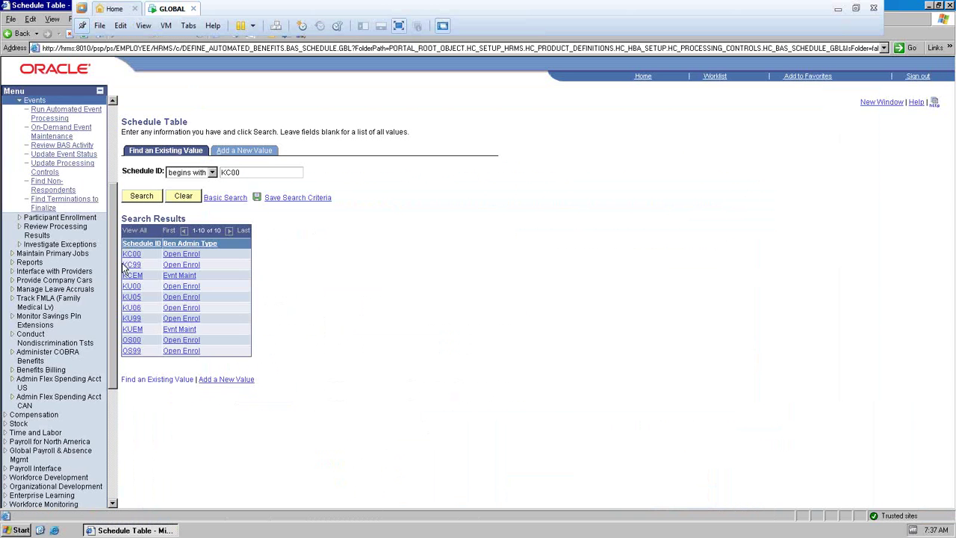
{"action": "left_click", "coordinate": [86, 112]}
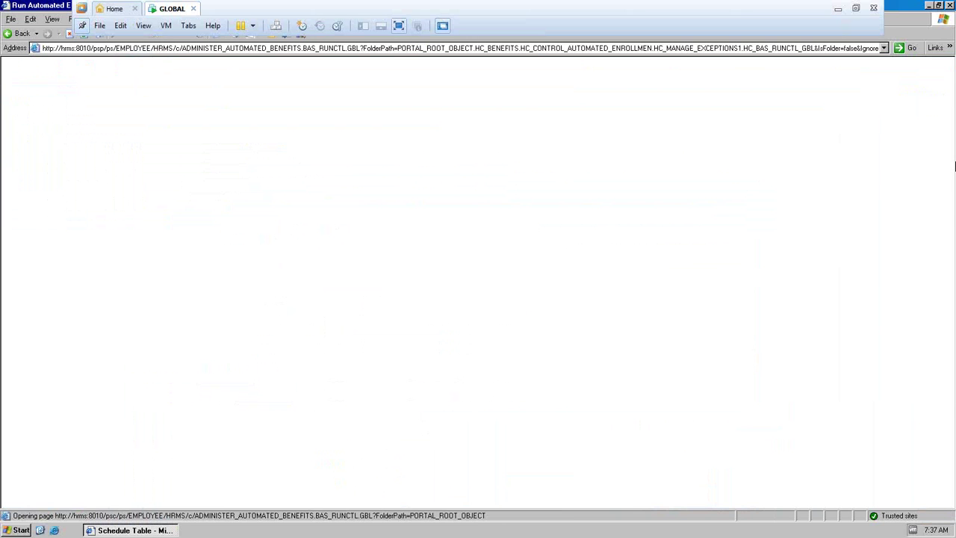
{"action": "left_click", "coordinate": [142, 209]}
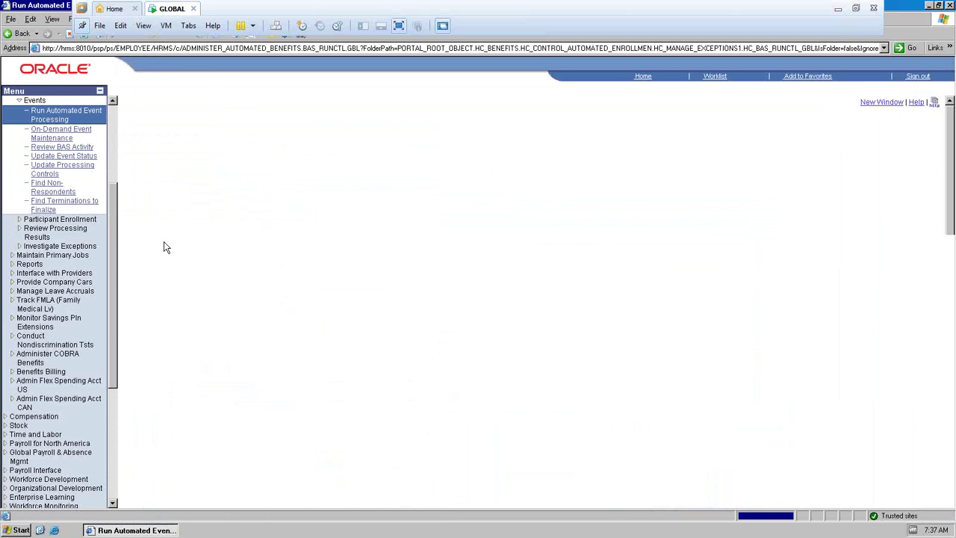
{"action": "left_click", "coordinate": [129, 300]}
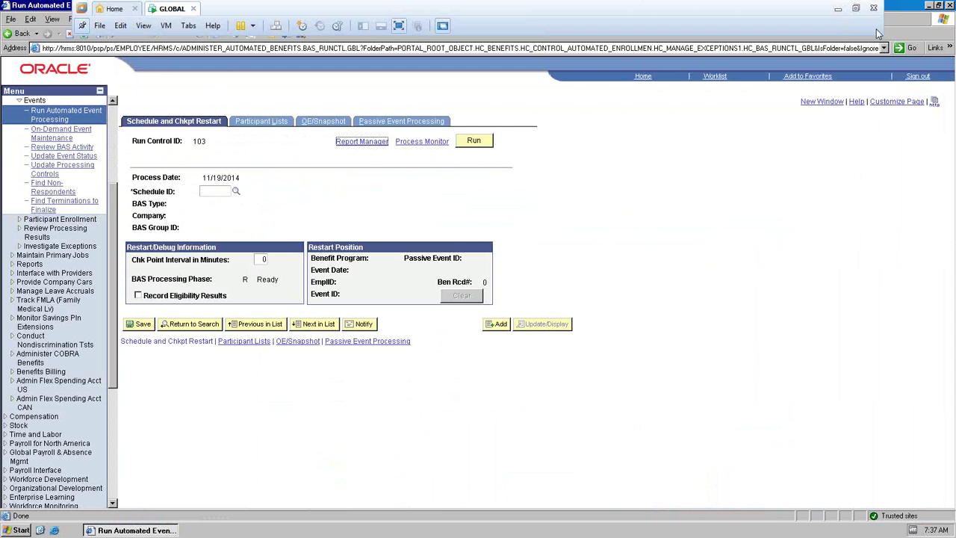
Return to the Word document and compare its navigation path and Schedule and Chkpt Restart illustration with the live page
{"action": "left_click", "coordinate": [837, 13]}
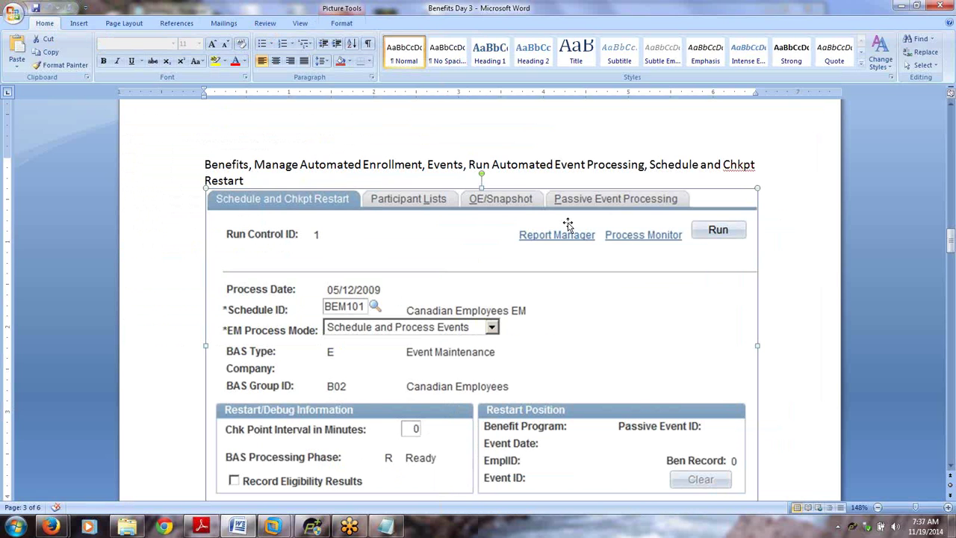
{"action": "scroll", "coordinate": [568, 224], "scroll_direction": "down", "scroll_amount": 1}
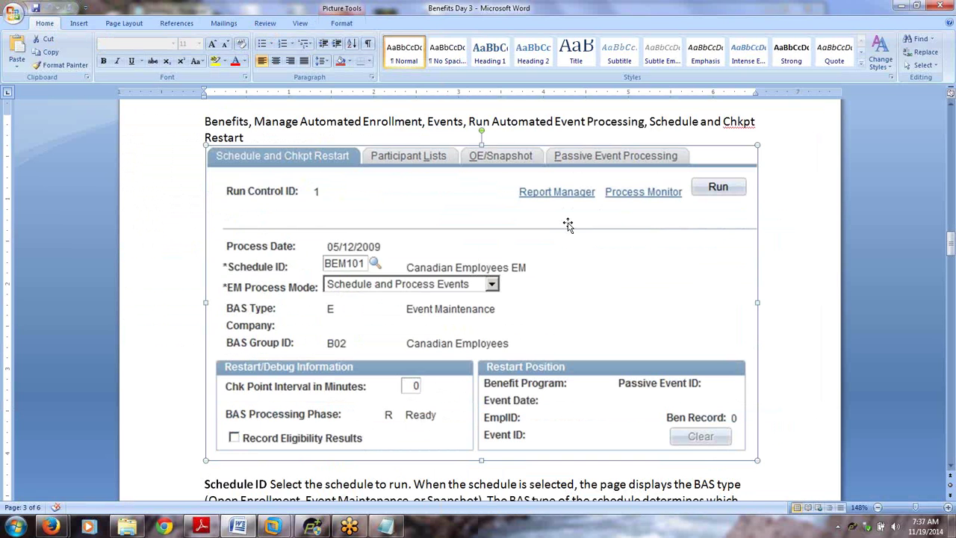
{"action": "scroll", "coordinate": [568, 224], "scroll_direction": "up", "scroll_amount": 3}
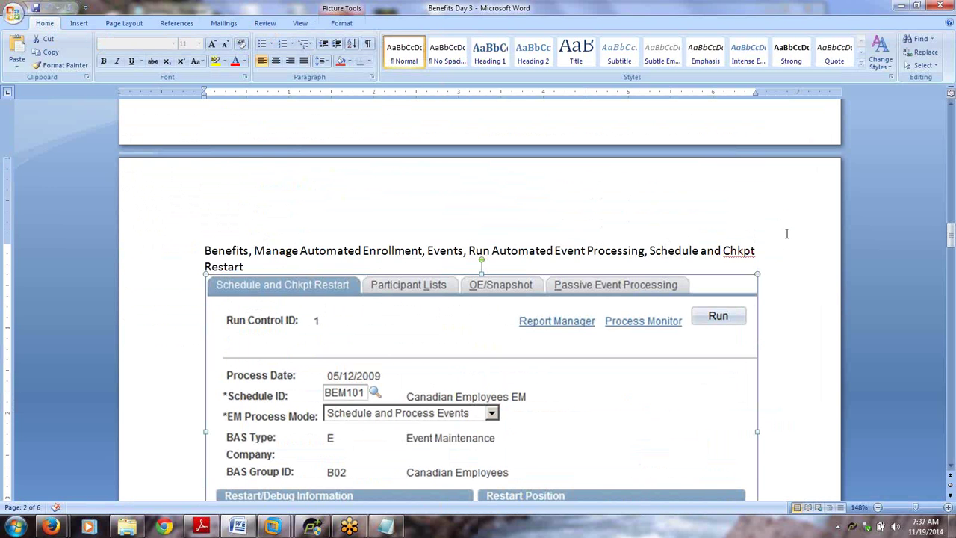
Examine the Schedule and Chkpt Restart illustration's run control, schedule and BAS fields alongside the Schedule ID description
{"action": "scroll", "coordinate": [787, 234], "scroll_direction": "down", "scroll_amount": 3}
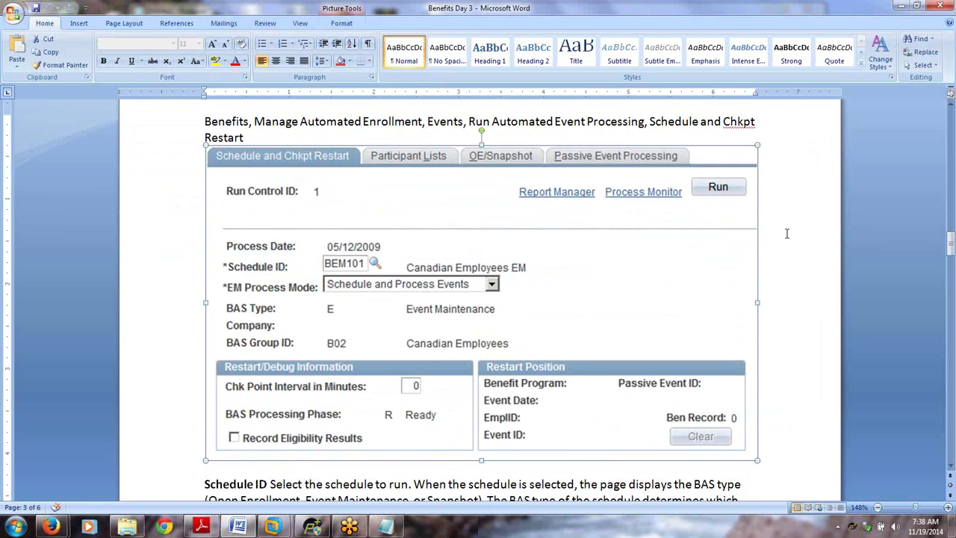
{"action": "scroll", "coordinate": [787, 234], "scroll_direction": "down", "scroll_amount": 1}
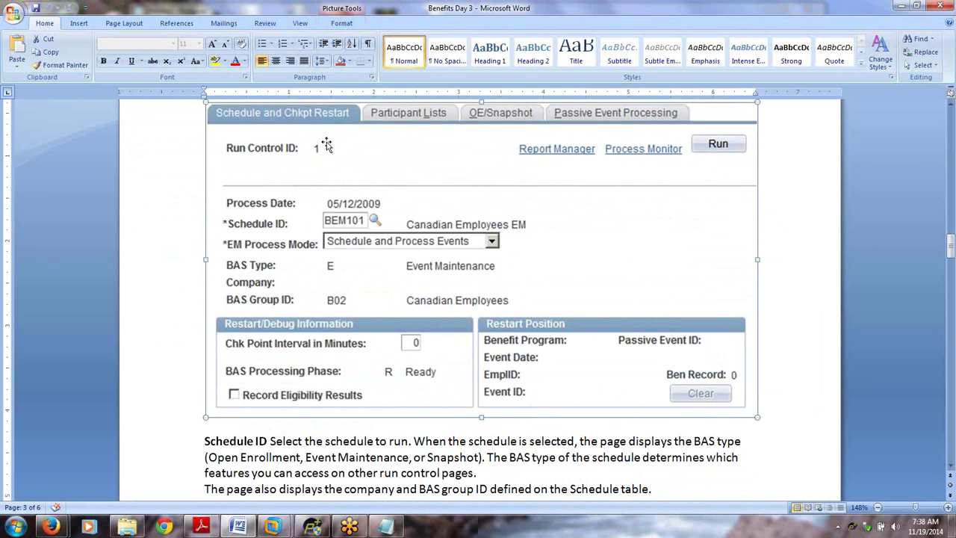
{"action": "scroll", "coordinate": [327, 145], "scroll_direction": "down", "scroll_amount": 1}
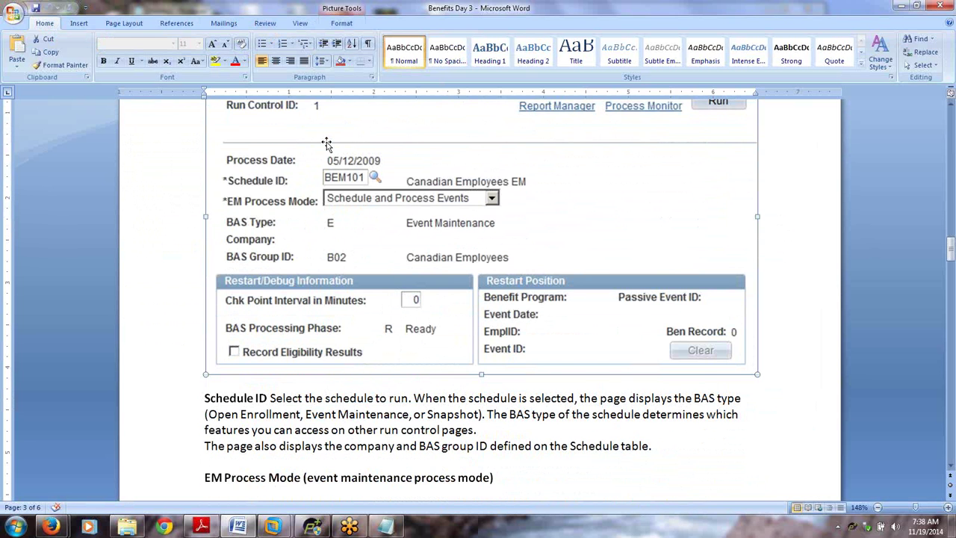
{"action": "scroll", "coordinate": [327, 145], "scroll_direction": "up", "scroll_amount": 2}
{"action": "scroll", "coordinate": [234, 284], "scroll_direction": "down", "scroll_amount": 2}
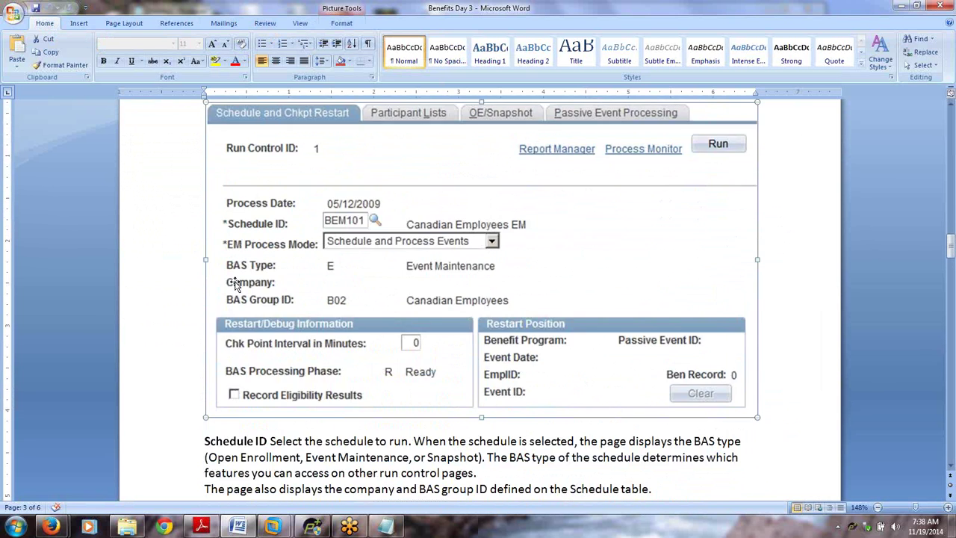
{"action": "scroll", "coordinate": [235, 284], "scroll_direction": "down", "scroll_amount": 1}
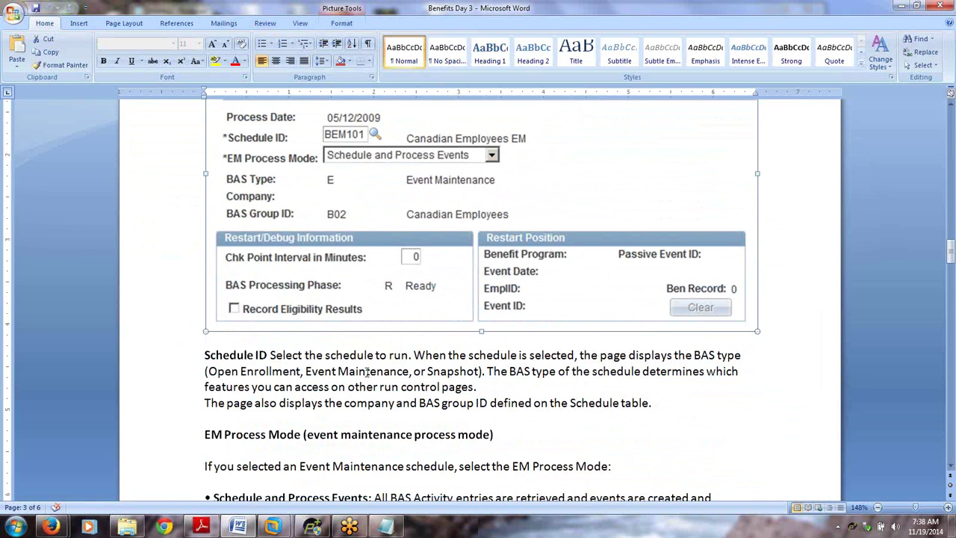
{"action": "scroll", "coordinate": [367, 372], "scroll_direction": "up", "scroll_amount": 1}
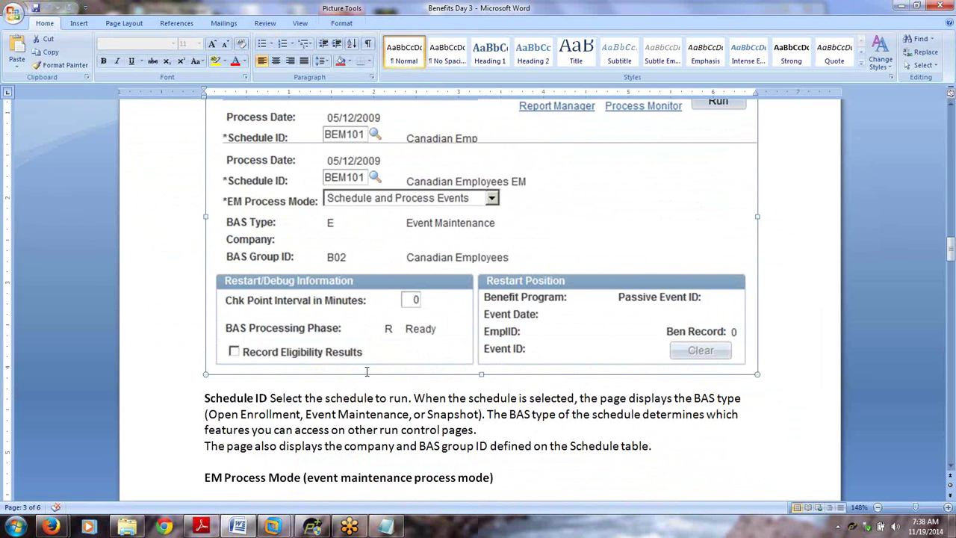
{"action": "scroll", "coordinate": [367, 371], "scroll_direction": "up", "scroll_amount": 2}
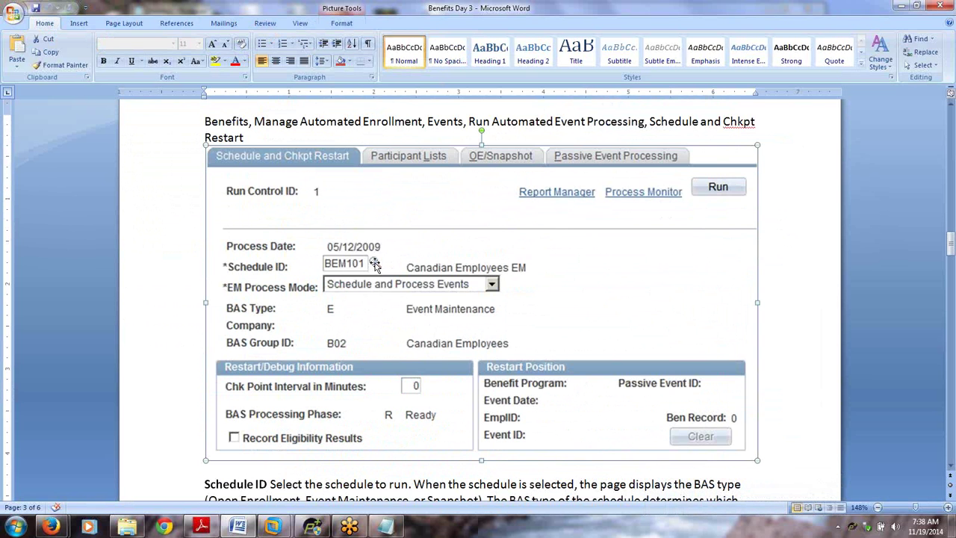
{"action": "scroll", "coordinate": [375, 265], "scroll_direction": "down", "scroll_amount": 3}
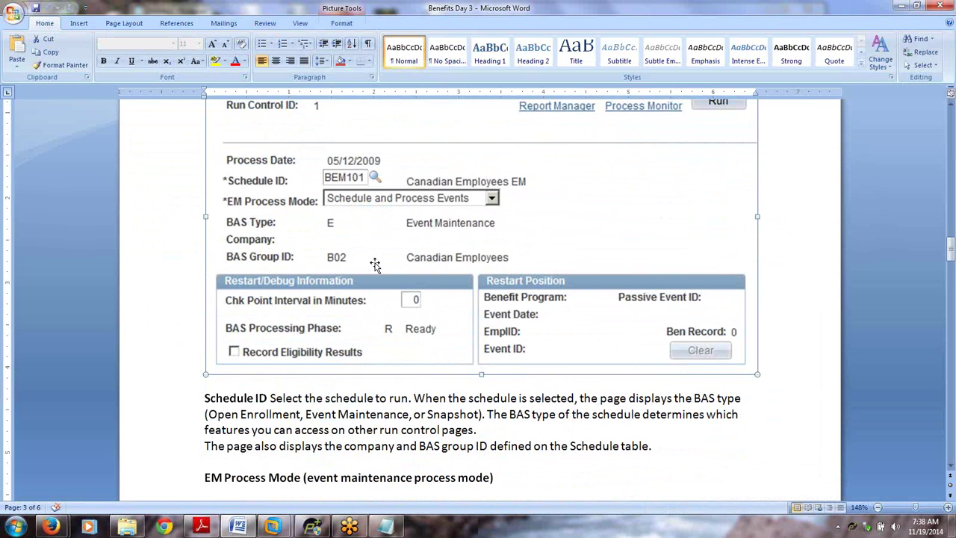
{"action": "scroll", "coordinate": [375, 265], "scroll_direction": "down", "scroll_amount": 1}
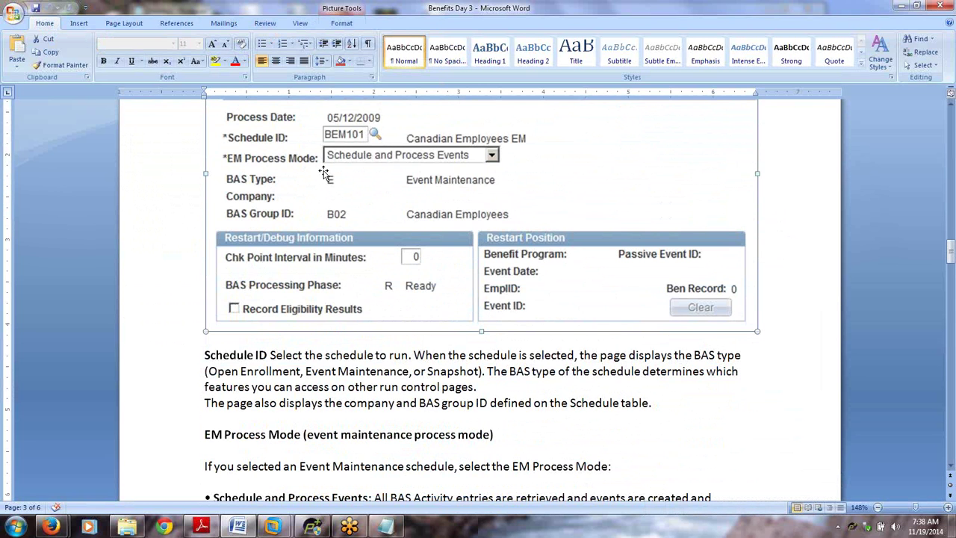
Read the EM Process Mode section and compare its Schedule and Process Events option with the field in the illustration
{"action": "scroll", "coordinate": [322, 173], "scroll_direction": "down", "scroll_amount": 1}
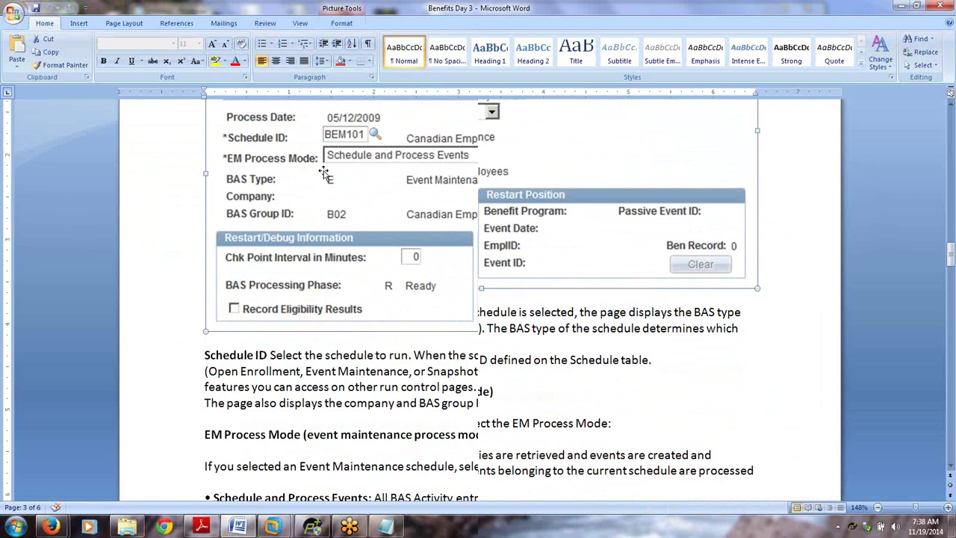
{"action": "scroll", "coordinate": [323, 173], "scroll_direction": "down", "scroll_amount": 1}
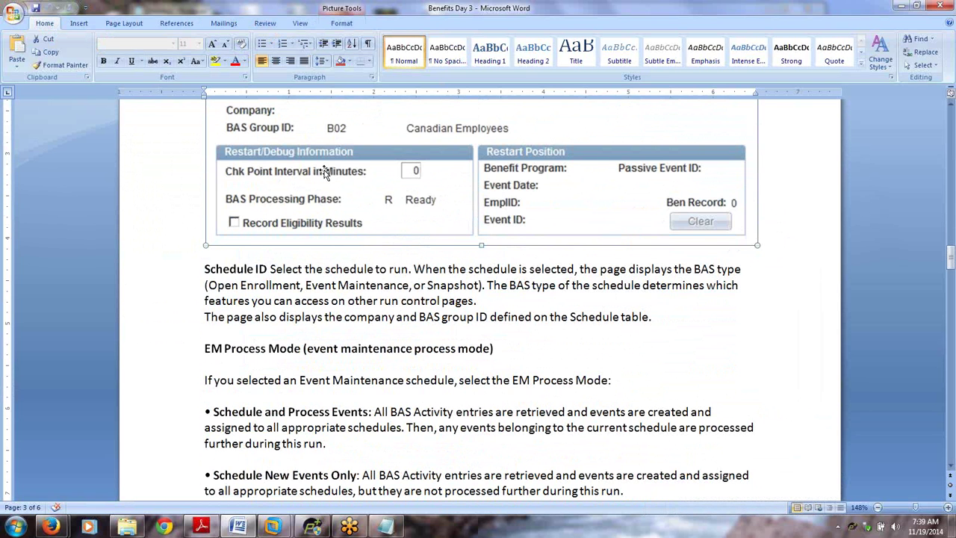
{"action": "scroll", "coordinate": [325, 173], "scroll_direction": "down", "scroll_amount": 1}
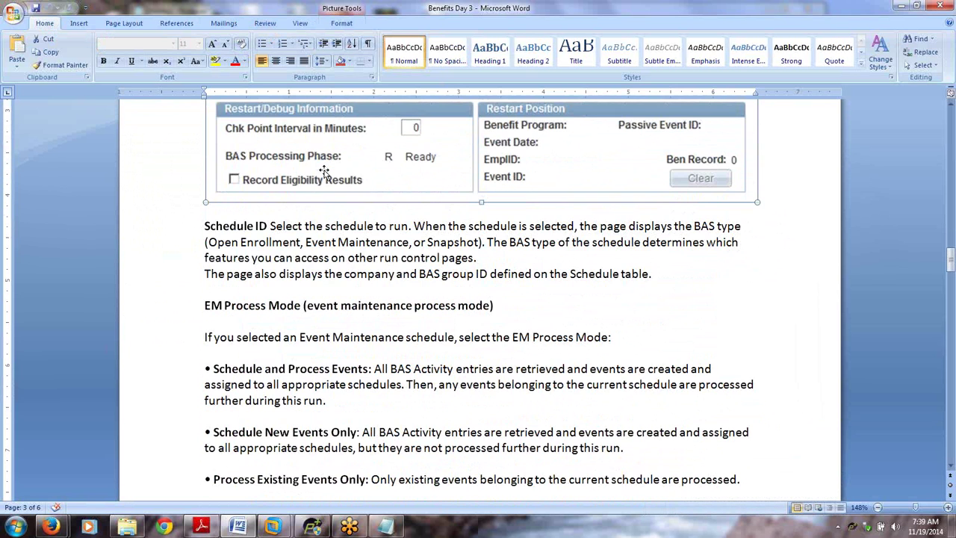
{"action": "scroll", "coordinate": [325, 173], "scroll_direction": "down", "scroll_amount": 1}
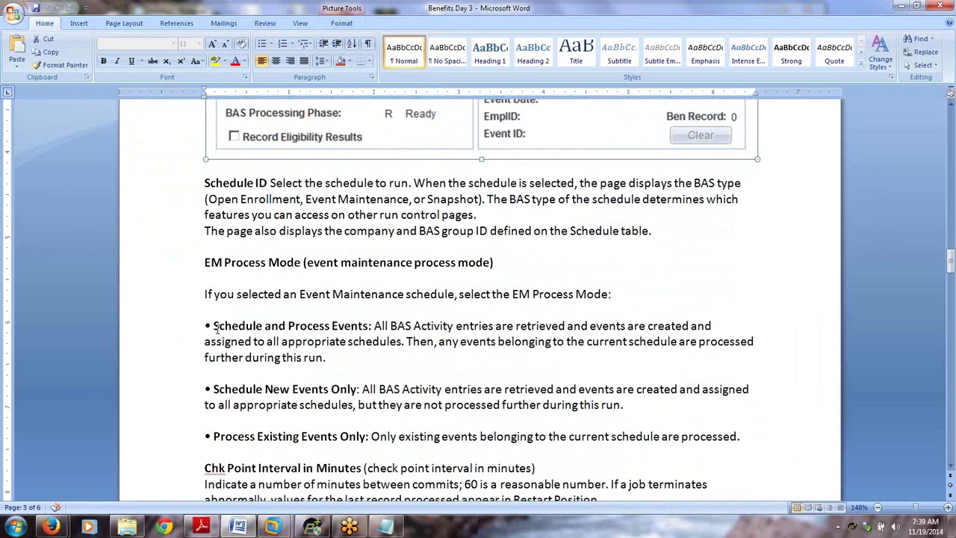
{"action": "scroll", "coordinate": [368, 337], "scroll_direction": "up", "scroll_amount": 1}
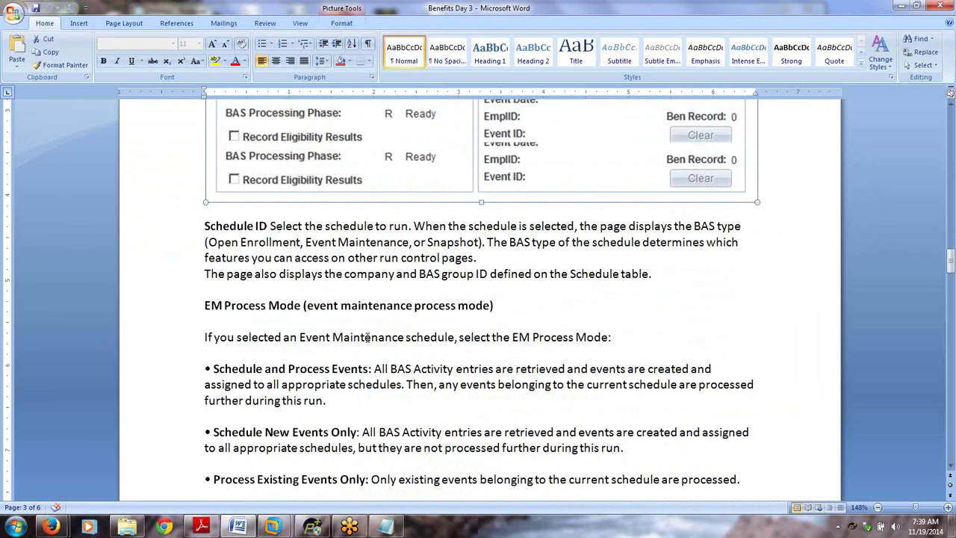
{"action": "scroll", "coordinate": [367, 337], "scroll_direction": "up", "scroll_amount": 2}
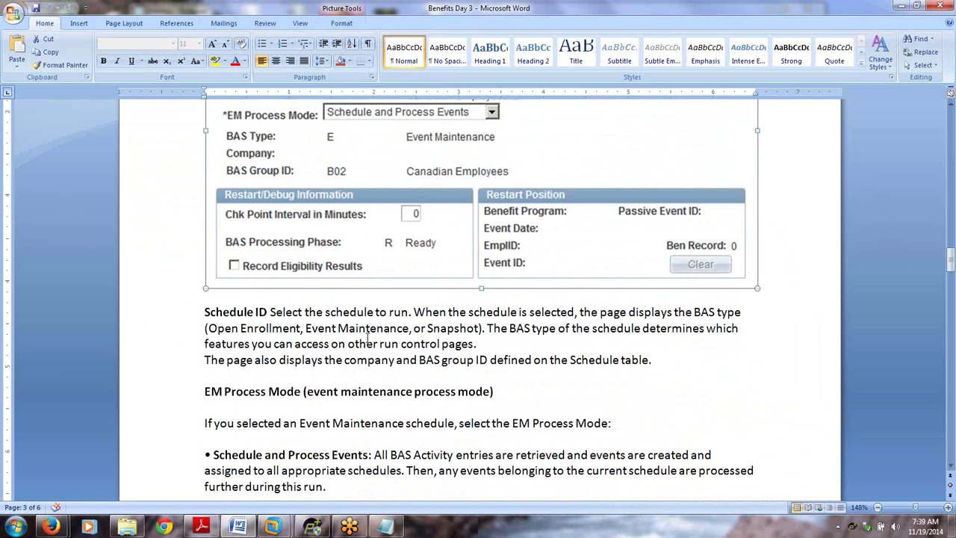
{"action": "scroll", "coordinate": [368, 338], "scroll_direction": "up", "scroll_amount": 1}
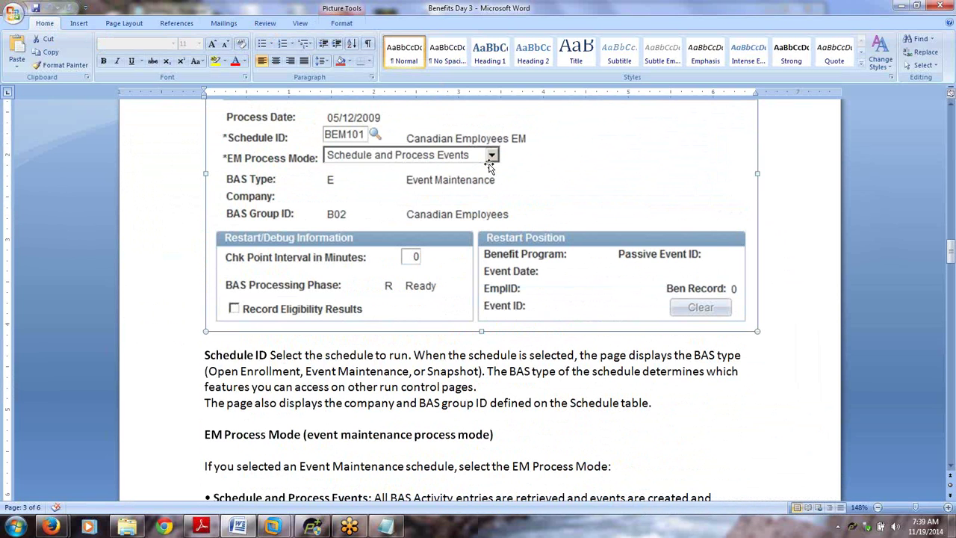
{"action": "scroll", "coordinate": [490, 166], "scroll_direction": "down", "scroll_amount": 2}
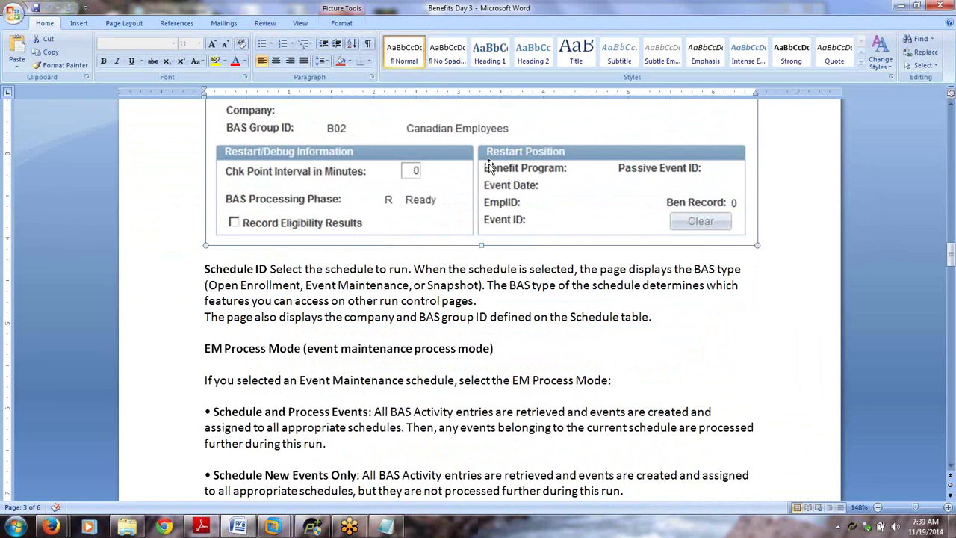
{"action": "scroll", "coordinate": [490, 167], "scroll_direction": "down", "scroll_amount": 1}
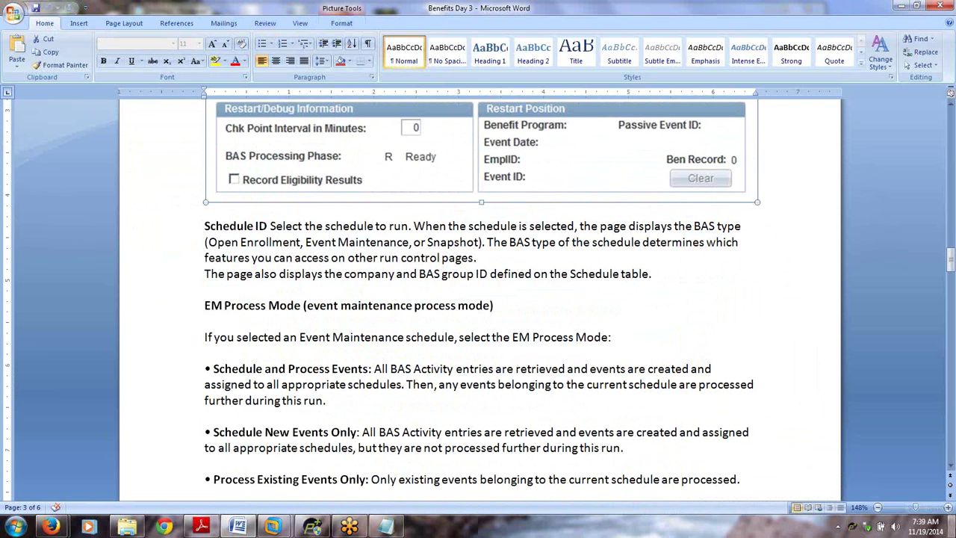
Check the live Schedule and Chkpt Restart page in PeopleSoft, then return to Word and read the three EM Process Mode option descriptions
{"action": "key", "text": "alt+Tab"}
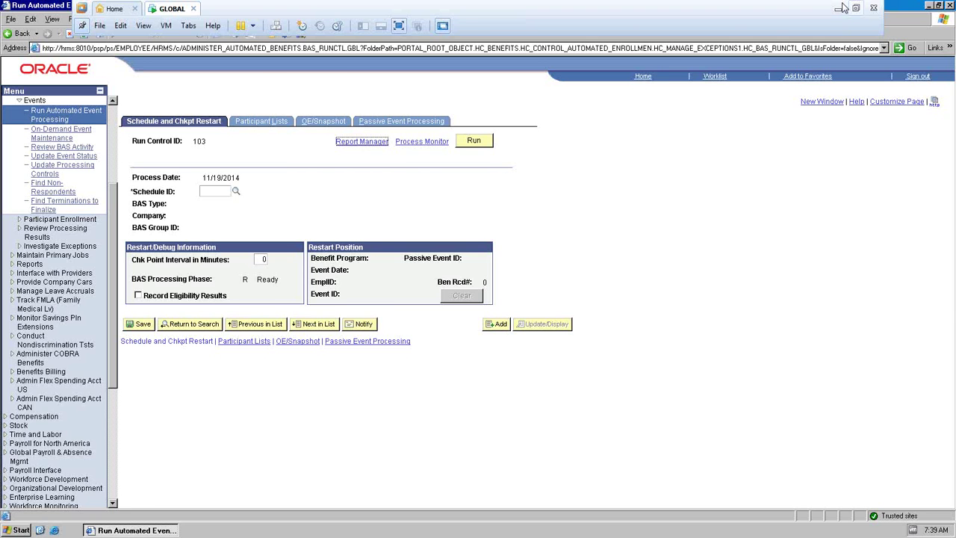
{"action": "left_click", "coordinate": [839, 8]}
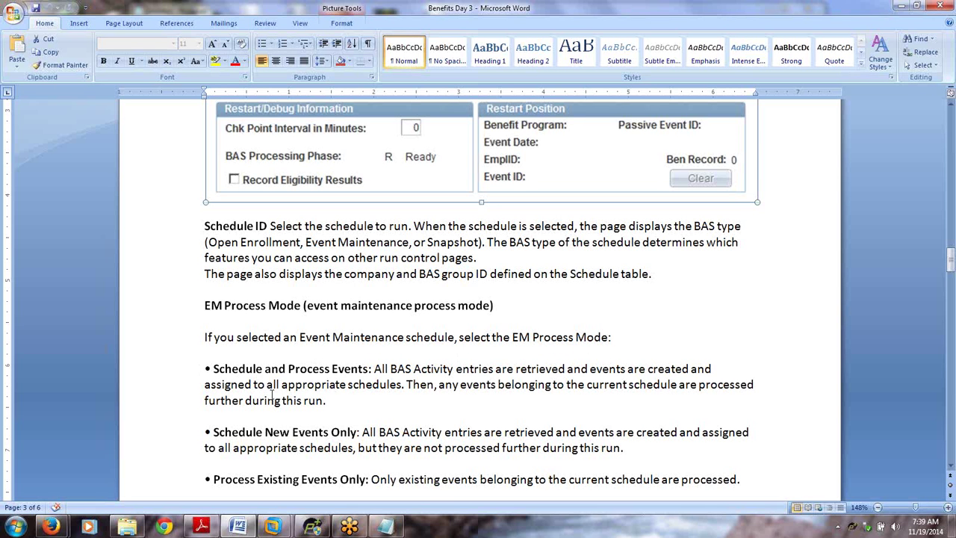
{"action": "left_click", "coordinate": [350, 404]}
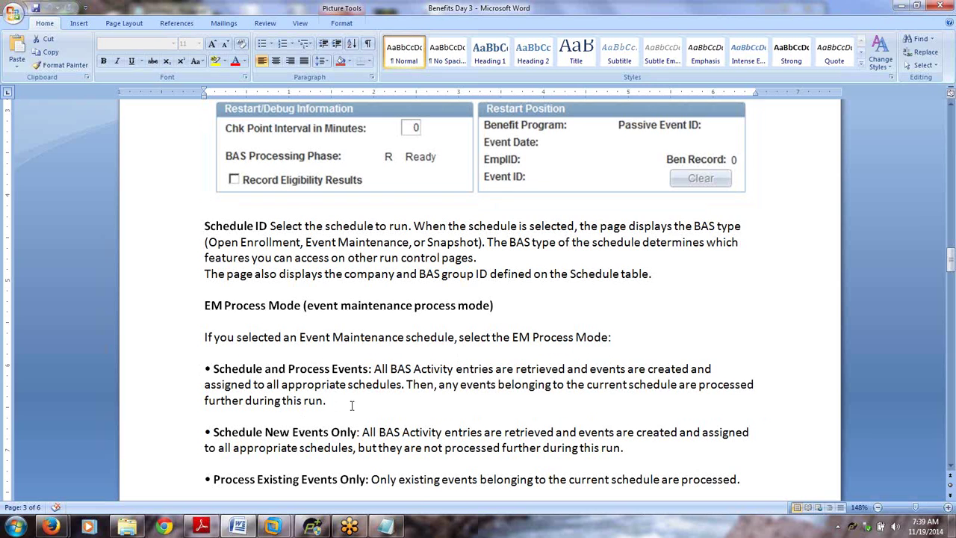
{"action": "scroll", "coordinate": [340, 401], "scroll_direction": "down", "scroll_amount": 1}
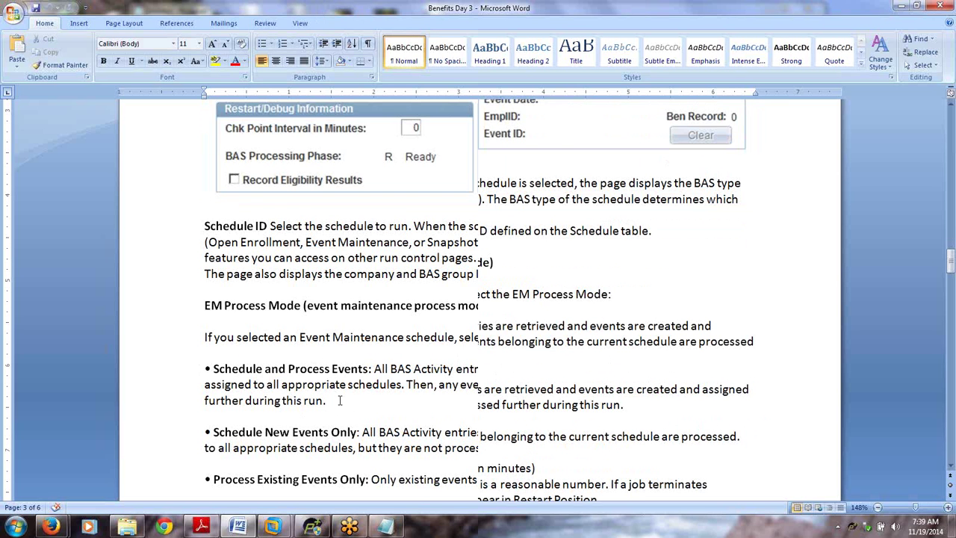
{"action": "scroll", "coordinate": [339, 401], "scroll_direction": "down", "scroll_amount": 2}
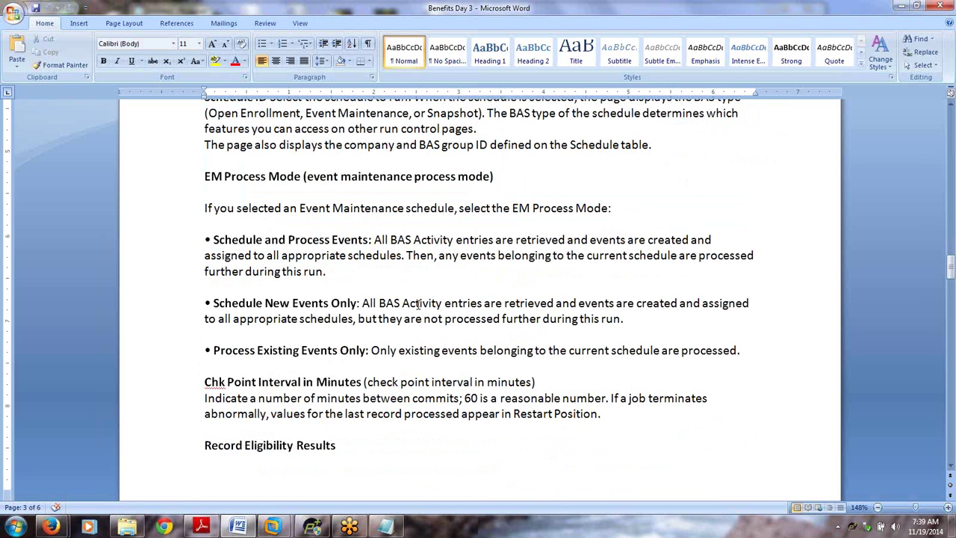
{"action": "left_click", "coordinate": [639, 315]}
{"action": "scroll", "coordinate": [545, 275], "scroll_direction": "down", "scroll_amount": 2}
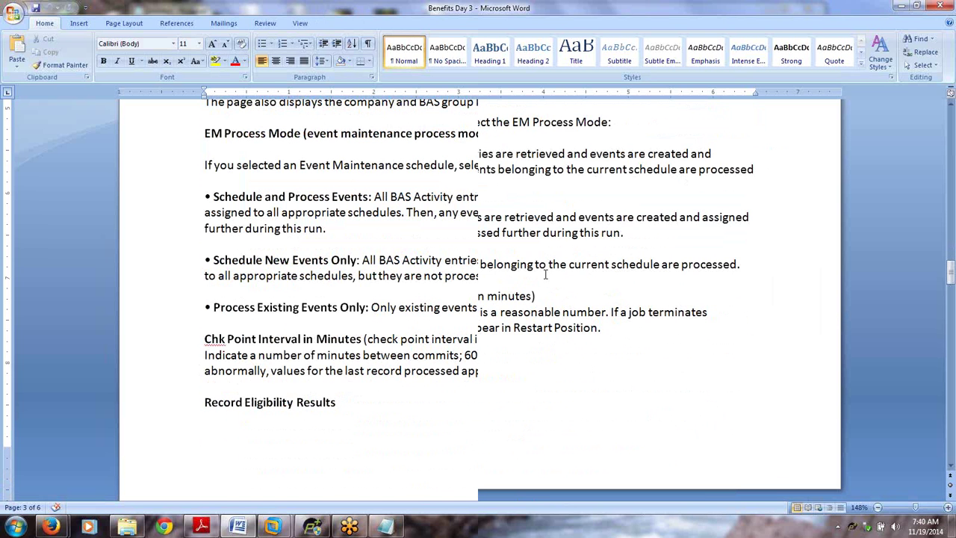
{"action": "left_click_drag", "start_coordinate": [371, 221], "coordinate": [773, 226]}
{"action": "left_click", "coordinate": [590, 254]}
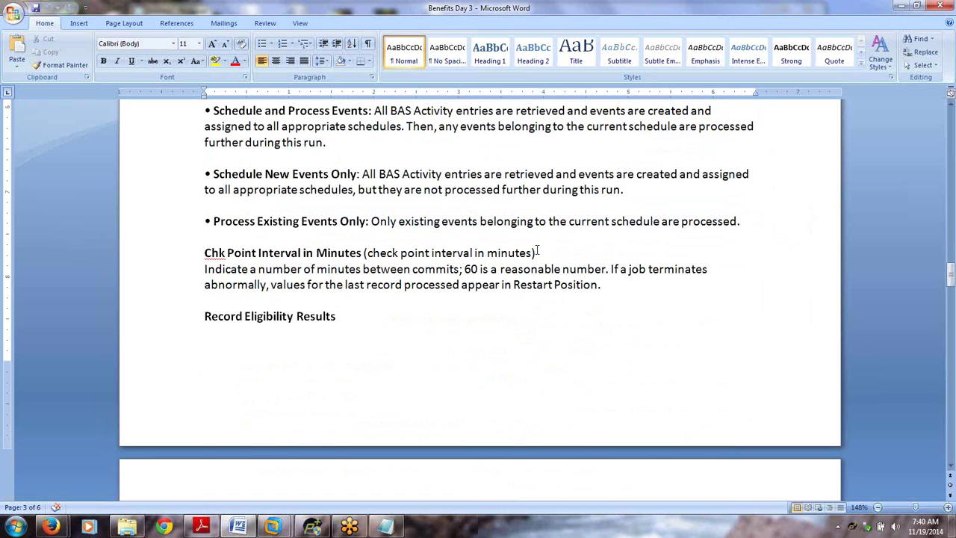
Review the Schedule and Chkpt Restart illustration again and read the Chk Point Interval in Minutes description
{"action": "scroll", "coordinate": [537, 251], "scroll_direction": "up", "scroll_amount": 3}
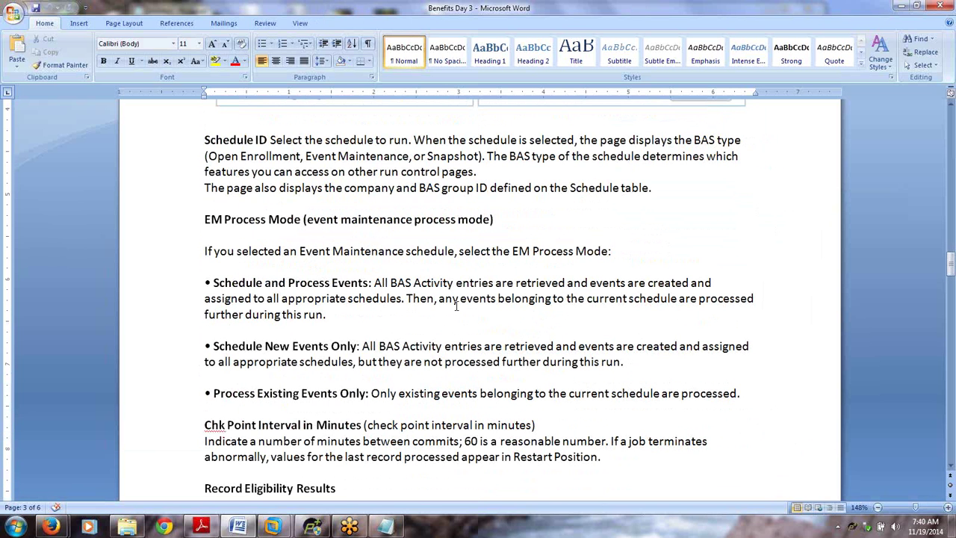
{"action": "scroll", "coordinate": [457, 305], "scroll_direction": "up", "scroll_amount": 2}
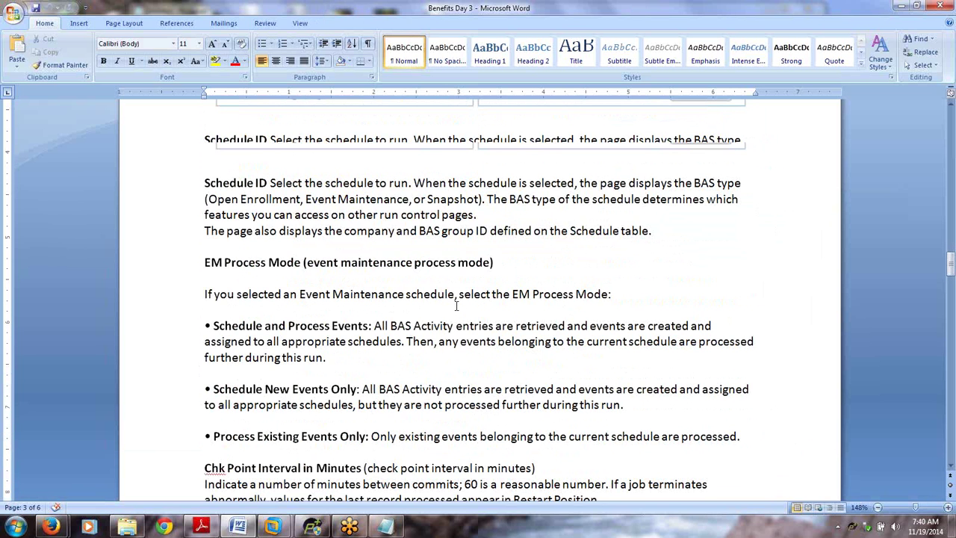
{"action": "scroll", "coordinate": [456, 305], "scroll_direction": "up", "scroll_amount": 3}
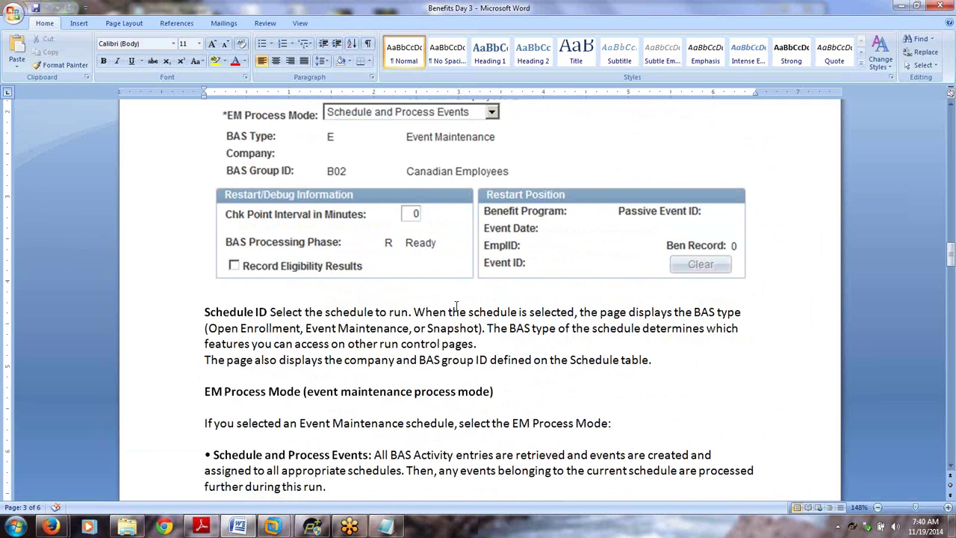
{"action": "scroll", "coordinate": [456, 306], "scroll_direction": "up", "scroll_amount": 4}
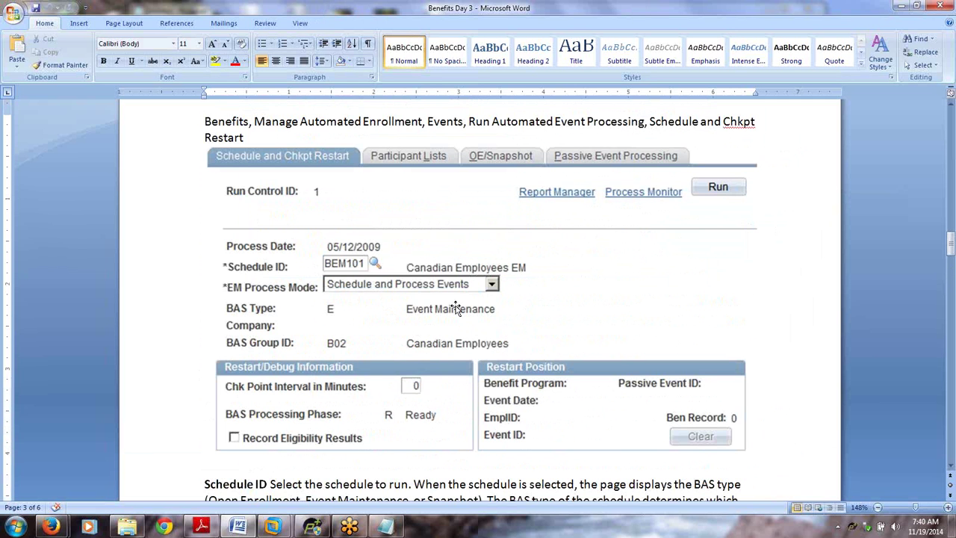
{"action": "scroll", "coordinate": [457, 309], "scroll_direction": "down", "scroll_amount": 9}
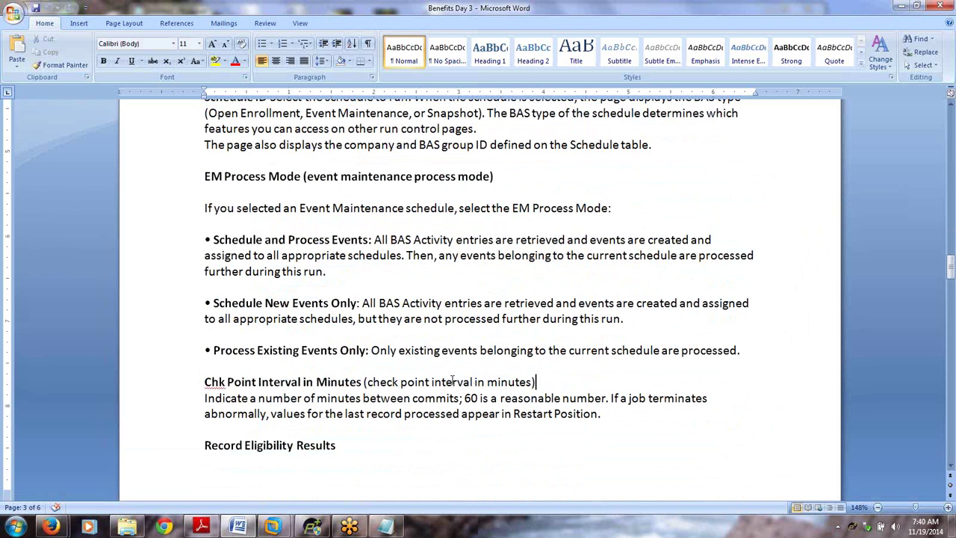
Read the Record Eligibility Results and Clear descriptions before the Adding Participants to a Schedule section
{"action": "scroll", "coordinate": [452, 381], "scroll_direction": "down", "scroll_amount": 2}
{"action": "scroll", "coordinate": [452, 381], "scroll_direction": "down", "scroll_amount": 3}
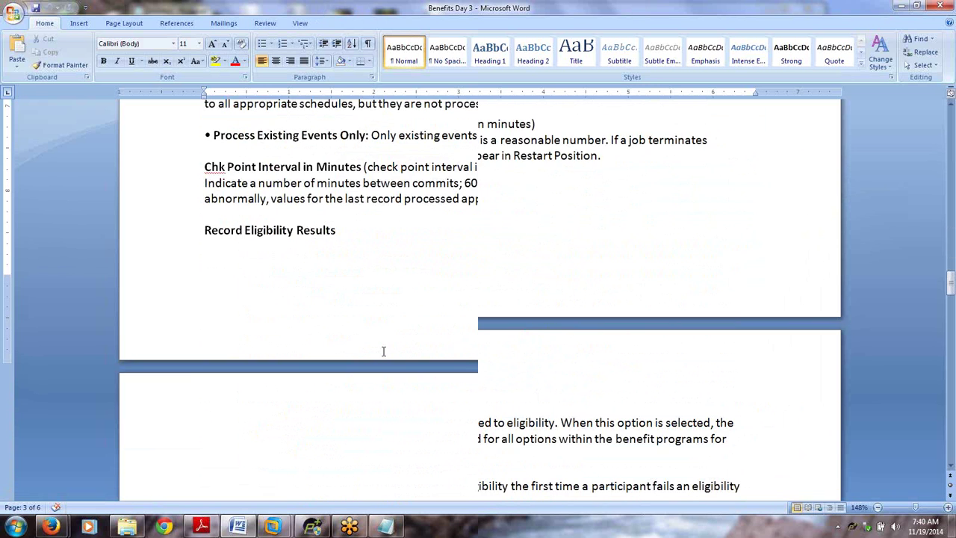
{"action": "scroll", "coordinate": [383, 351], "scroll_direction": "down", "scroll_amount": 1}
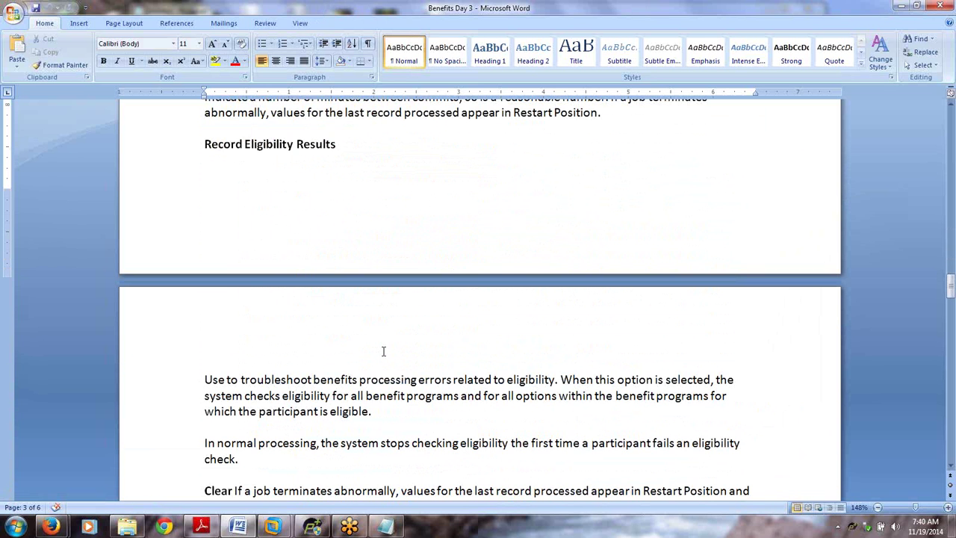
{"action": "scroll", "coordinate": [383, 351], "scroll_direction": "down", "scroll_amount": 3}
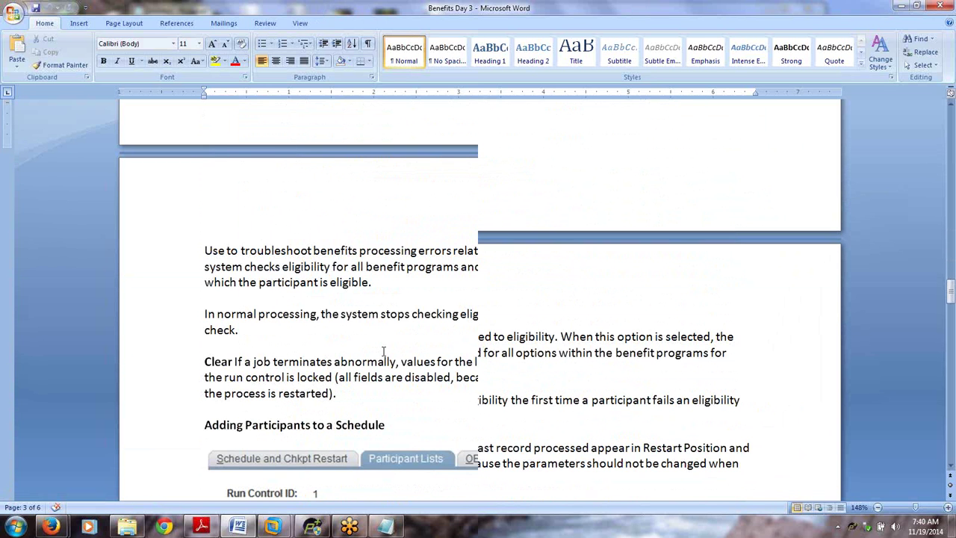
{"action": "scroll", "coordinate": [383, 351], "scroll_direction": "down", "scroll_amount": 7}
{"action": "scroll", "coordinate": [383, 351], "scroll_direction": "down", "scroll_amount": 12}
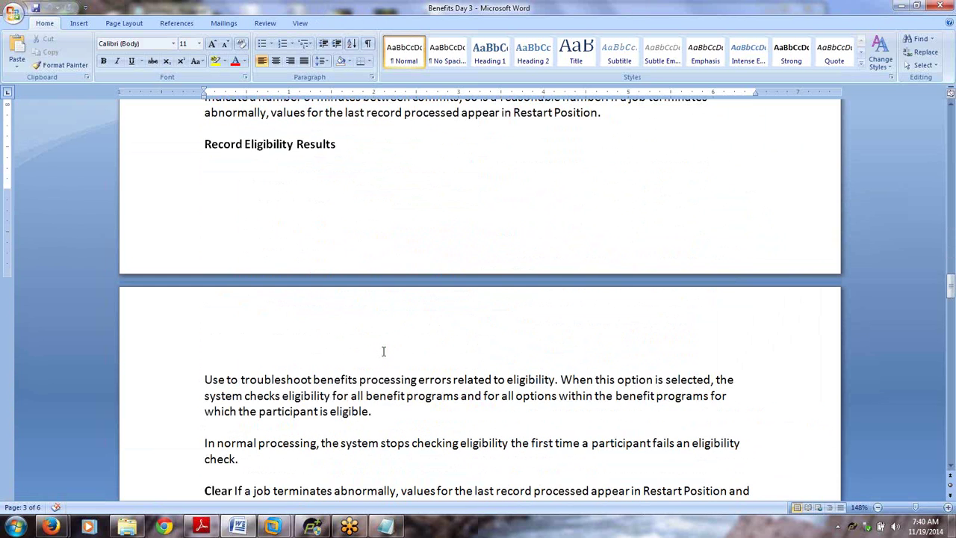
{"action": "scroll", "coordinate": [383, 351], "scroll_direction": "down", "scroll_amount": 1}
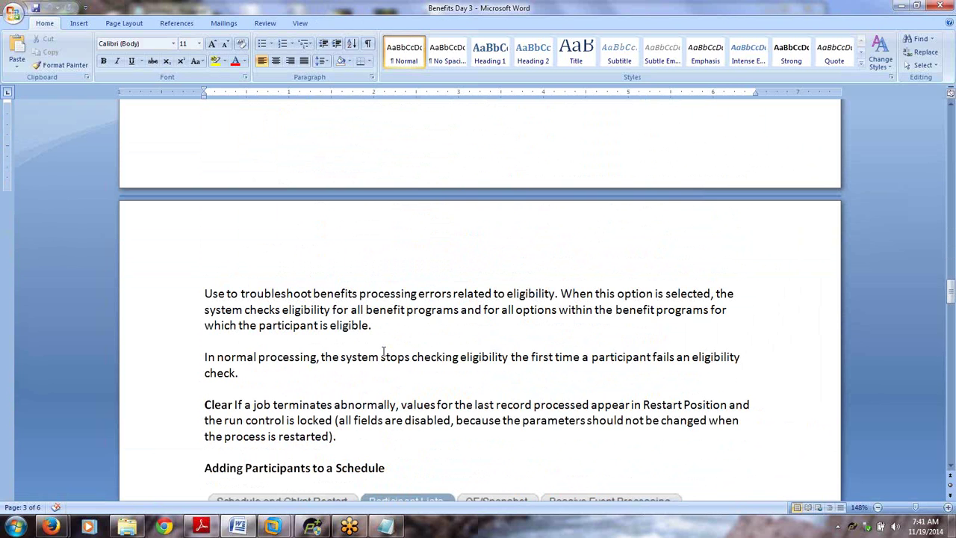
Recheck the Schedule and Chkpt Restart illustration, then review the Schedule ID and EM Process Mode descriptions below it
{"action": "scroll", "coordinate": [384, 351], "scroll_direction": "down", "scroll_amount": 1}
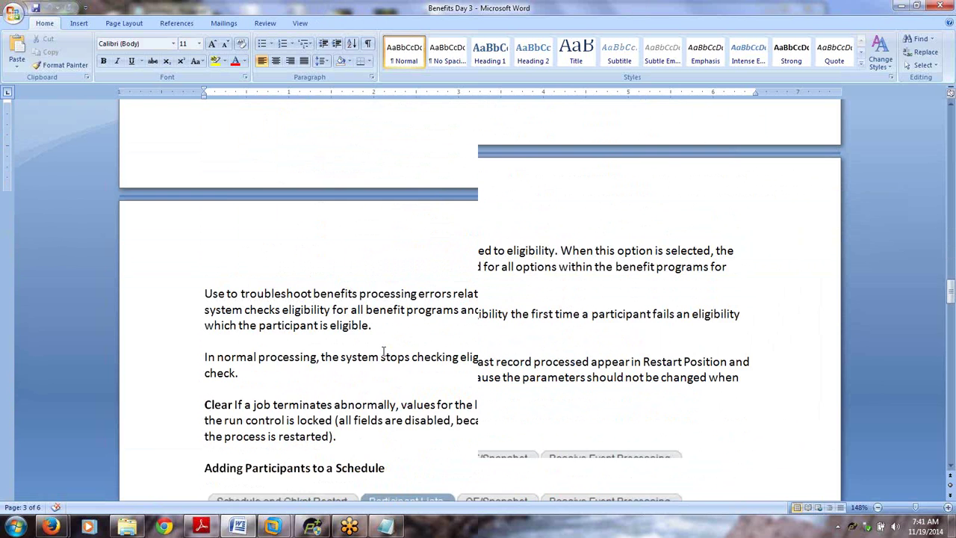
{"action": "scroll", "coordinate": [383, 351], "scroll_direction": "down", "scroll_amount": 1}
{"action": "scroll", "coordinate": [383, 351], "scroll_direction": "down", "scroll_amount": 8}
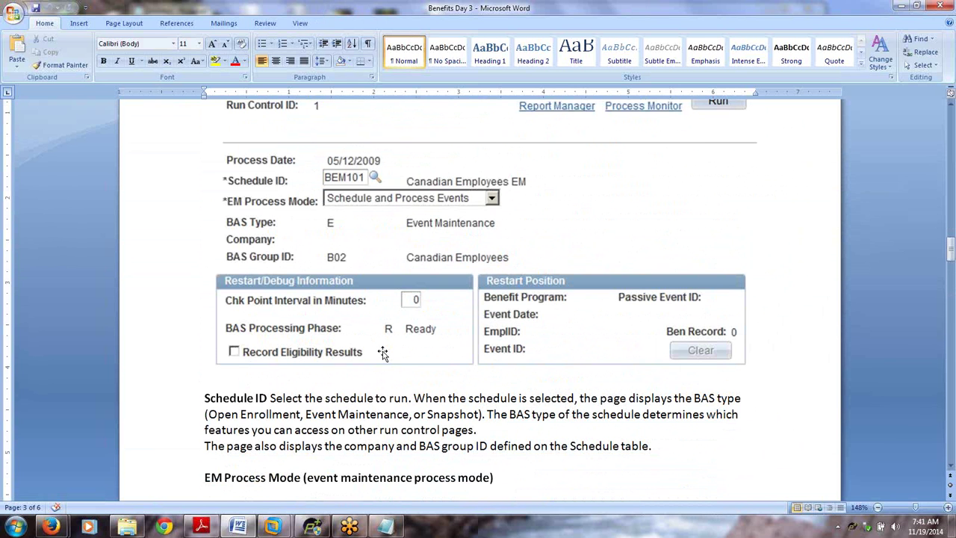
{"action": "scroll", "coordinate": [382, 352], "scroll_direction": "up", "scroll_amount": 1}
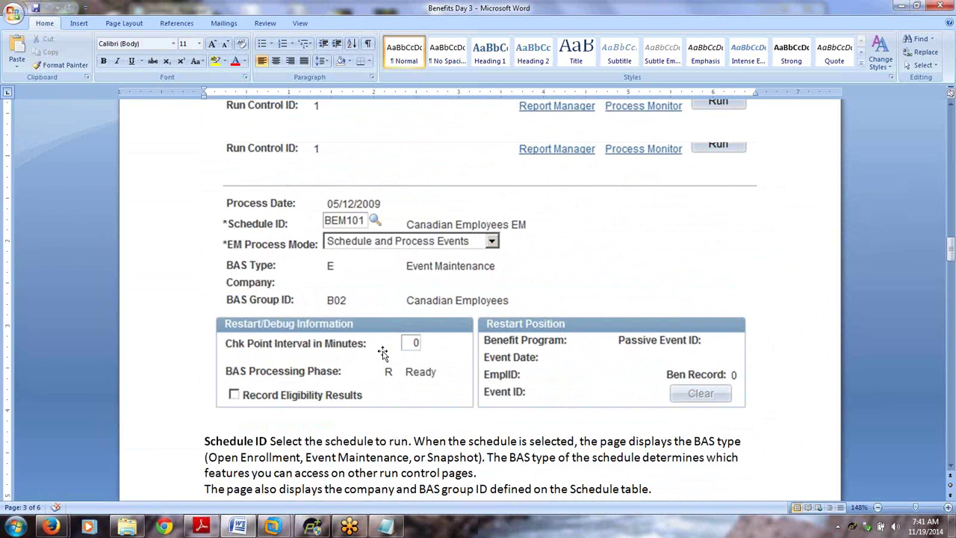
{"action": "scroll", "coordinate": [383, 353], "scroll_direction": "down", "scroll_amount": 1}
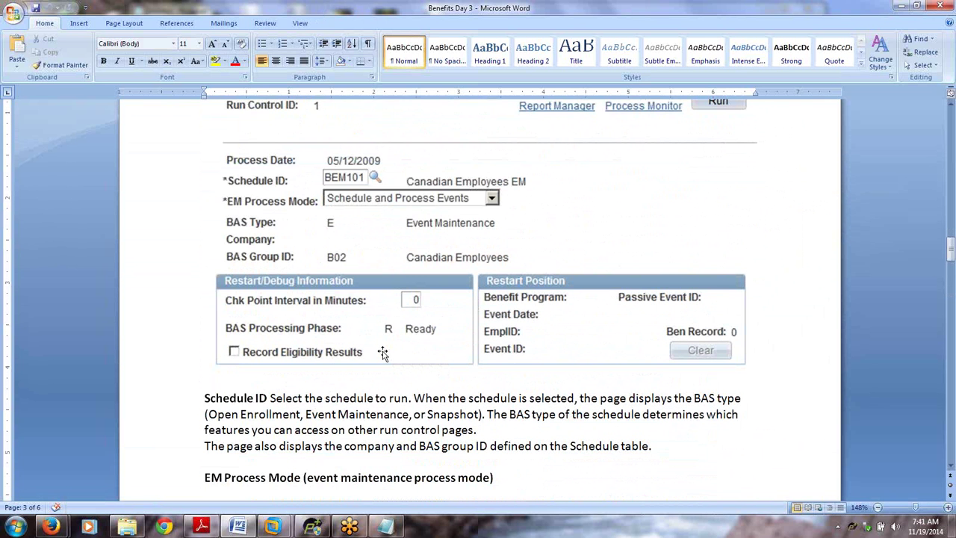
{"action": "scroll", "coordinate": [383, 353], "scroll_direction": "down", "scroll_amount": 6}
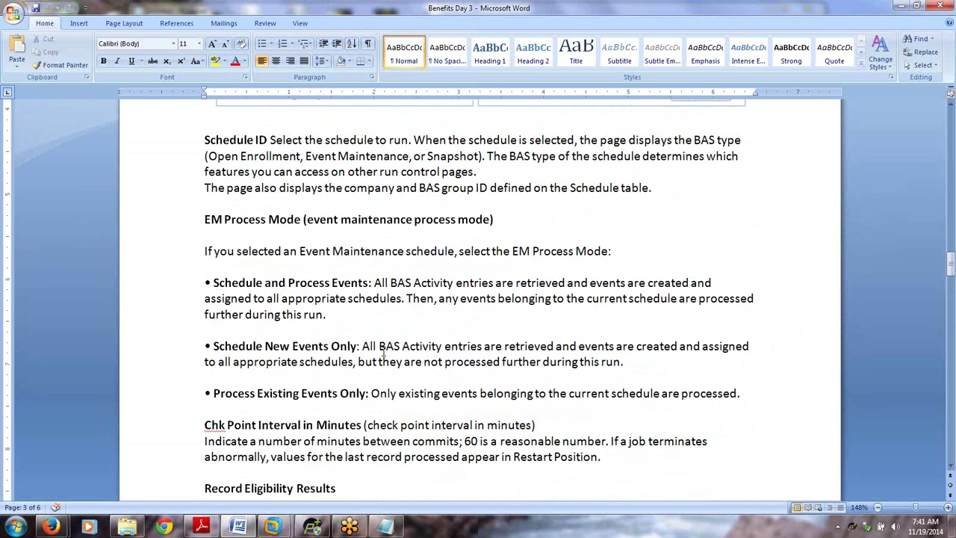
Examine the Participant Lists illustration under Adding Participants to a Schedule and read the Process From Participant List description
{"action": "scroll", "coordinate": [383, 353], "scroll_direction": "down", "scroll_amount": 8}
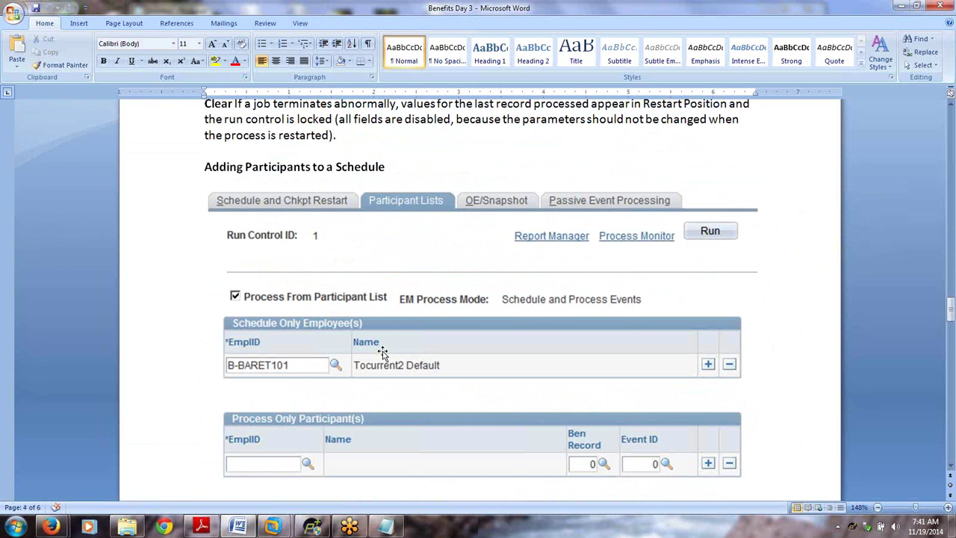
{"action": "scroll", "coordinate": [382, 353], "scroll_direction": "down", "scroll_amount": 1}
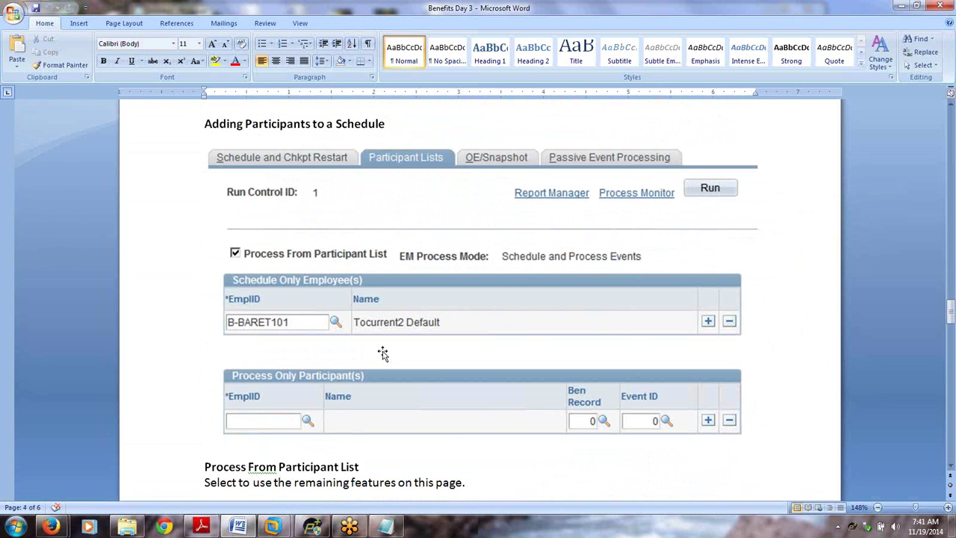
{"action": "scroll", "coordinate": [383, 353], "scroll_direction": "down", "scroll_amount": 1}
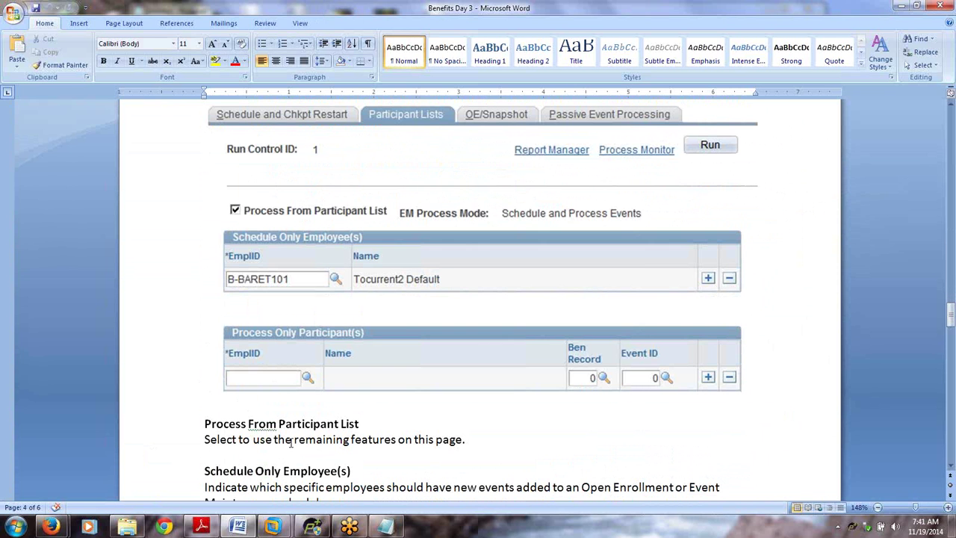
{"action": "left_click", "coordinate": [525, 440]}
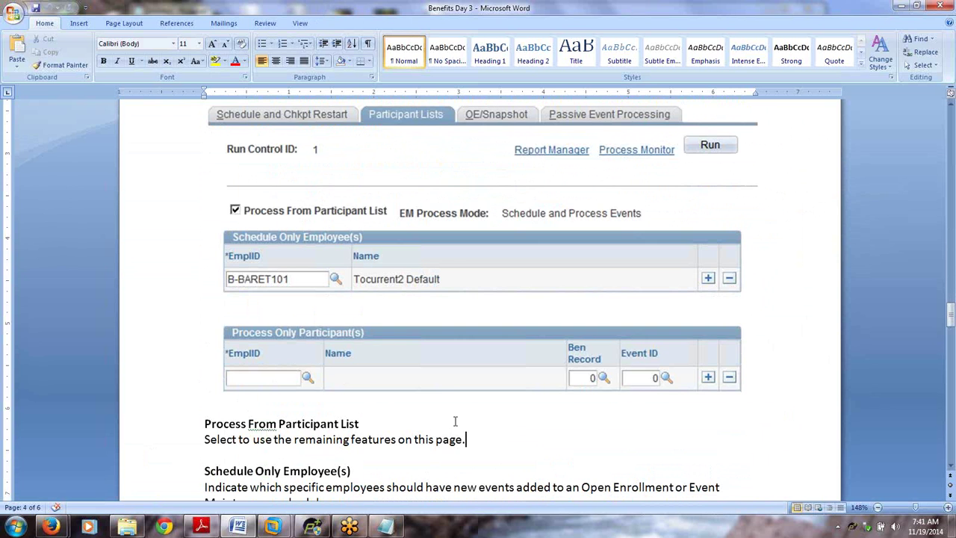
{"action": "scroll", "coordinate": [455, 422], "scroll_direction": "down", "scroll_amount": 1}
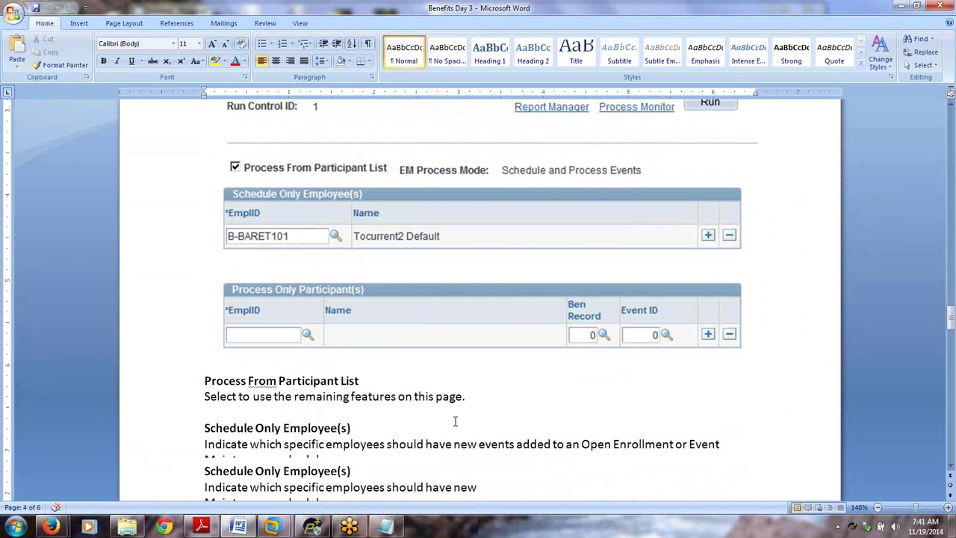
{"action": "scroll", "coordinate": [453, 420], "scroll_direction": "down", "scroll_amount": 1}
{"action": "scroll", "coordinate": [453, 421], "scroll_direction": "up", "scroll_amount": 3}
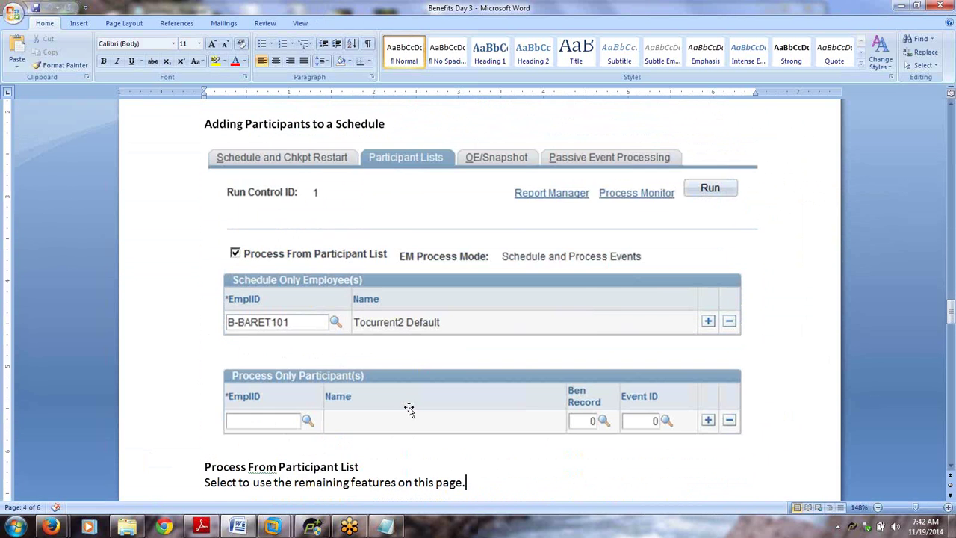
Compare the Schedule Only Employee(s) and Process Only Participant(s) grids in the illustration with their written descriptions
{"action": "scroll", "coordinate": [409, 407], "scroll_direction": "down", "scroll_amount": 2}
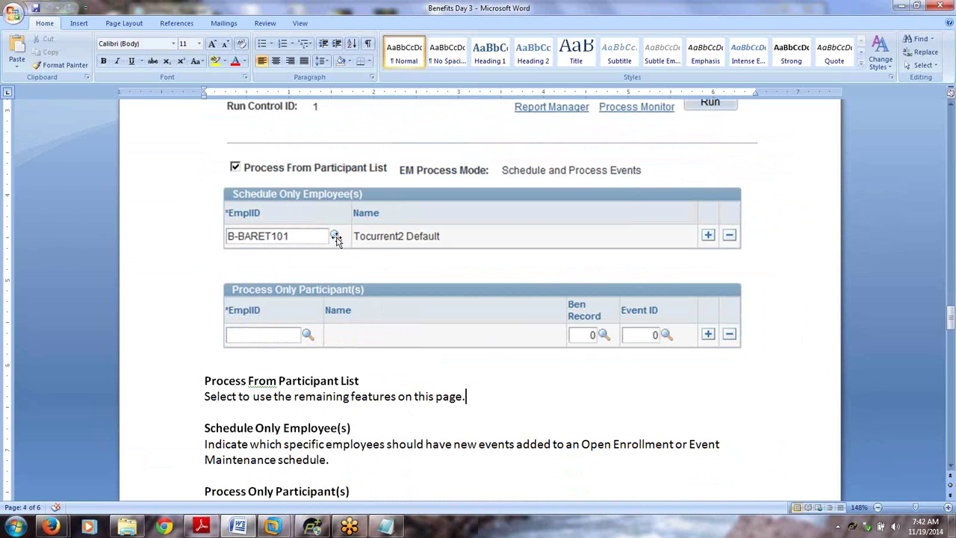
{"action": "scroll", "coordinate": [341, 293], "scroll_direction": "down", "scroll_amount": 1}
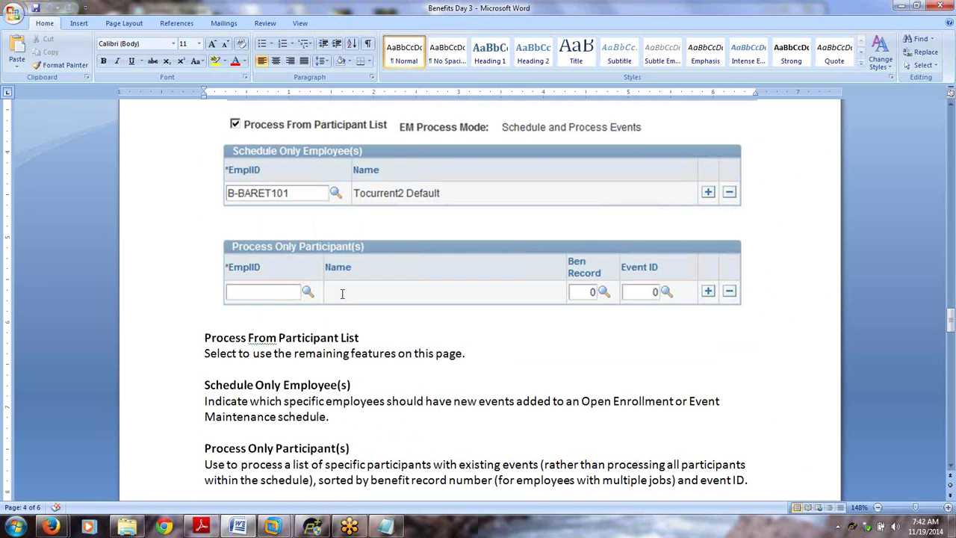
{"action": "scroll", "coordinate": [343, 294], "scroll_direction": "down", "scroll_amount": 2}
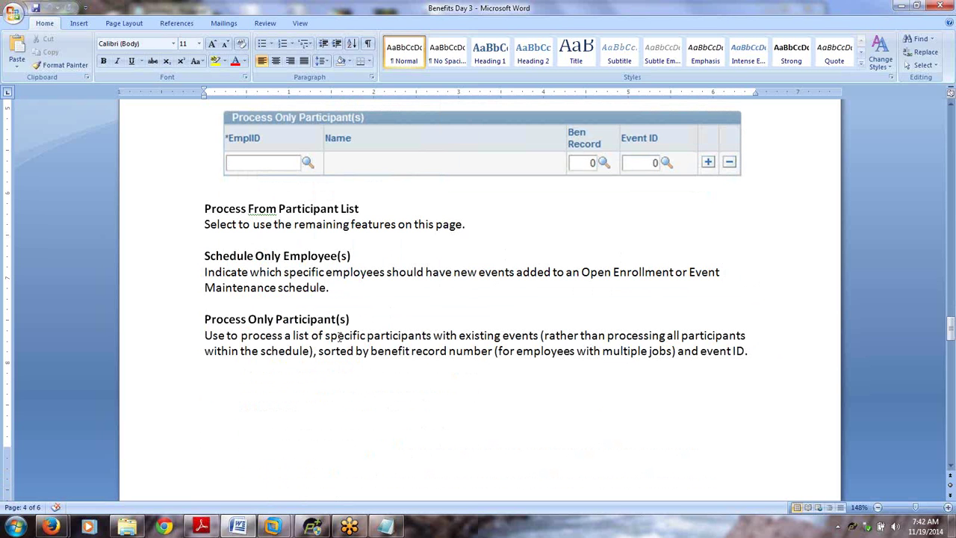
{"action": "scroll", "coordinate": [340, 337], "scroll_direction": "up", "scroll_amount": 2}
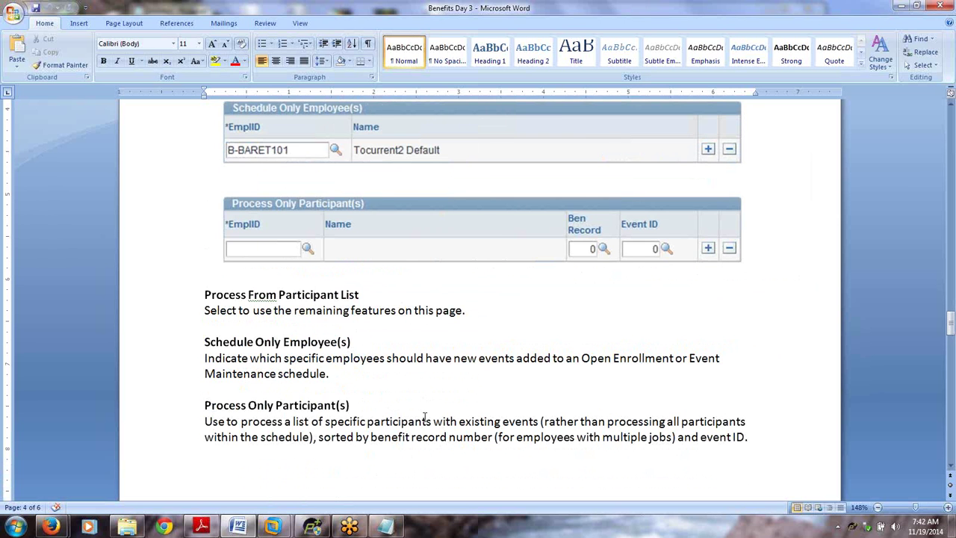
{"action": "scroll", "coordinate": [425, 417], "scroll_direction": "down", "scroll_amount": 1}
{"action": "scroll", "coordinate": [424, 417], "scroll_direction": "down", "scroll_amount": 1}
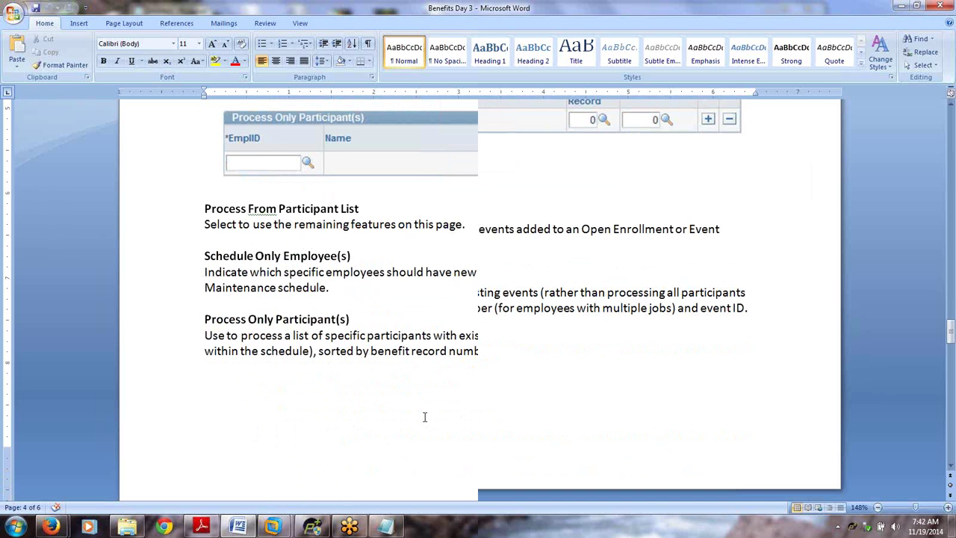
Examine the Passive Event Processing illustration and read the explanation of passive events with its years-of-service example
{"action": "scroll", "coordinate": [425, 417], "scroll_direction": "down", "scroll_amount": 1}
{"action": "scroll", "coordinate": [424, 417], "scroll_direction": "down", "scroll_amount": 5}
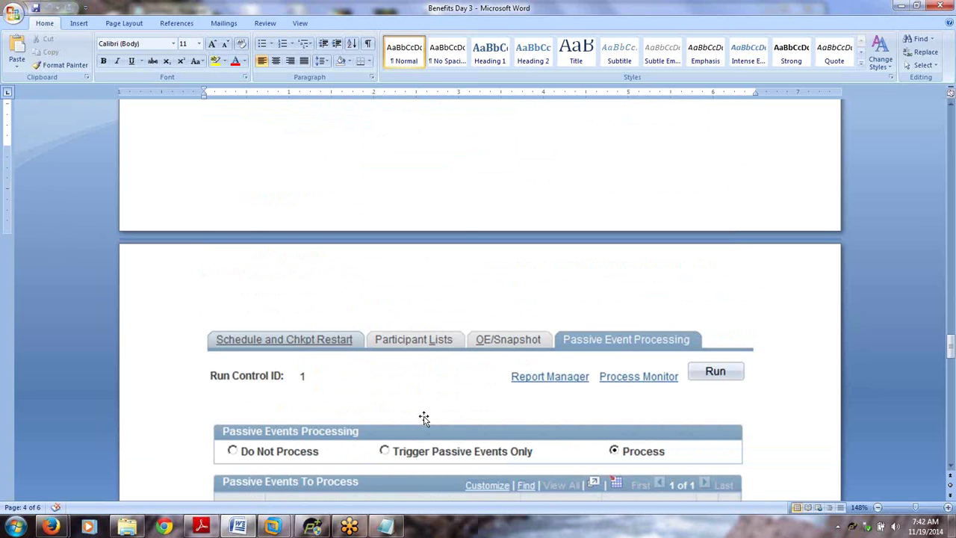
{"action": "scroll", "coordinate": [424, 417], "scroll_direction": "down", "scroll_amount": 4}
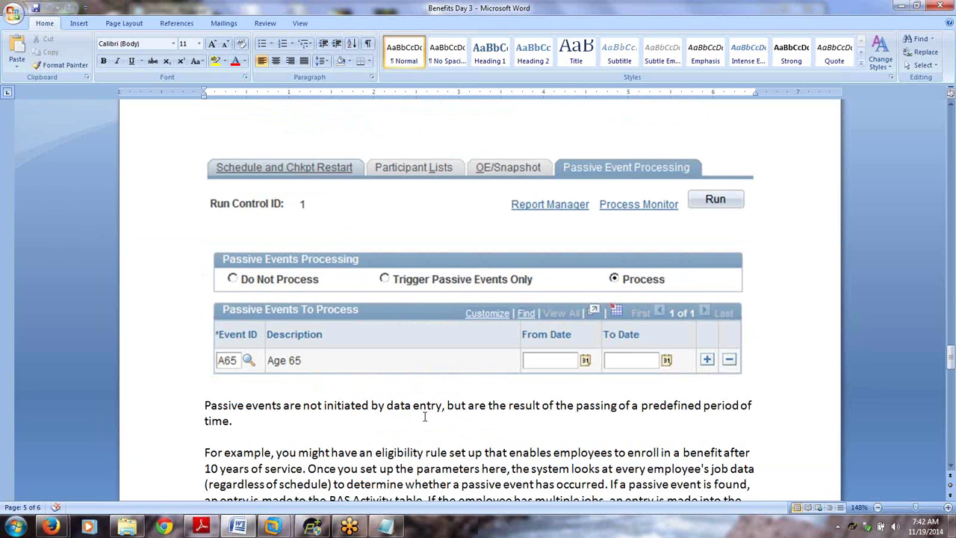
{"action": "scroll", "coordinate": [424, 416], "scroll_direction": "down", "scroll_amount": 3}
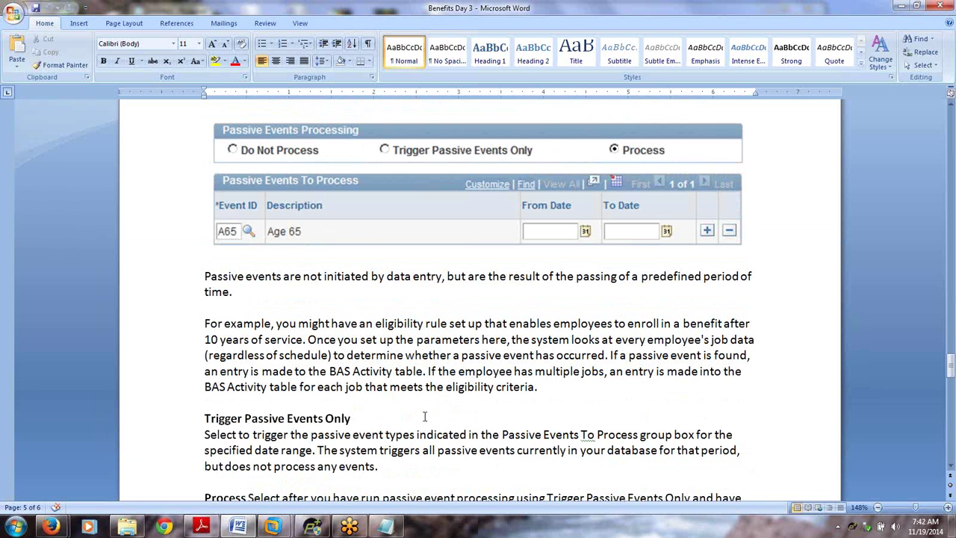
{"action": "scroll", "coordinate": [424, 417], "scroll_direction": "down", "scroll_amount": 1}
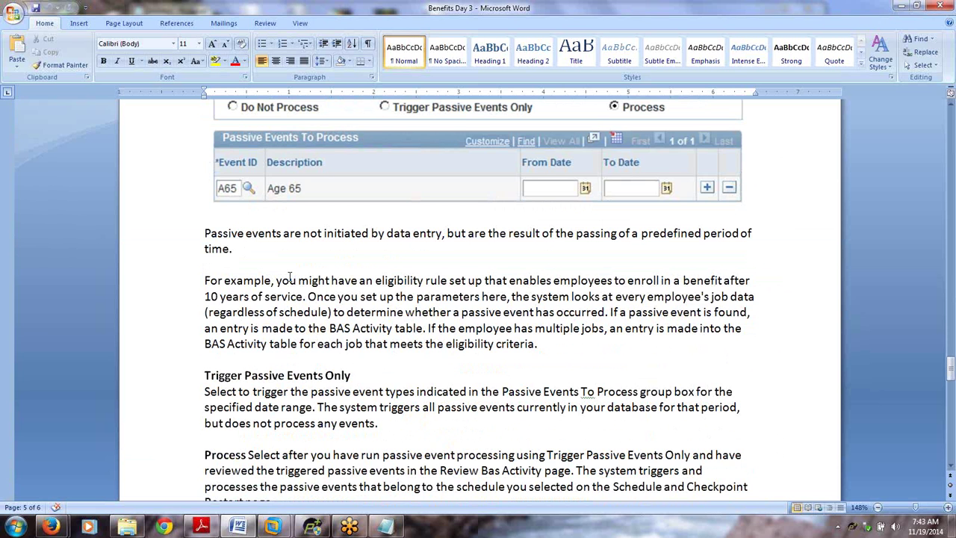
{"action": "scroll", "coordinate": [290, 278], "scroll_direction": "up", "scroll_amount": 1}
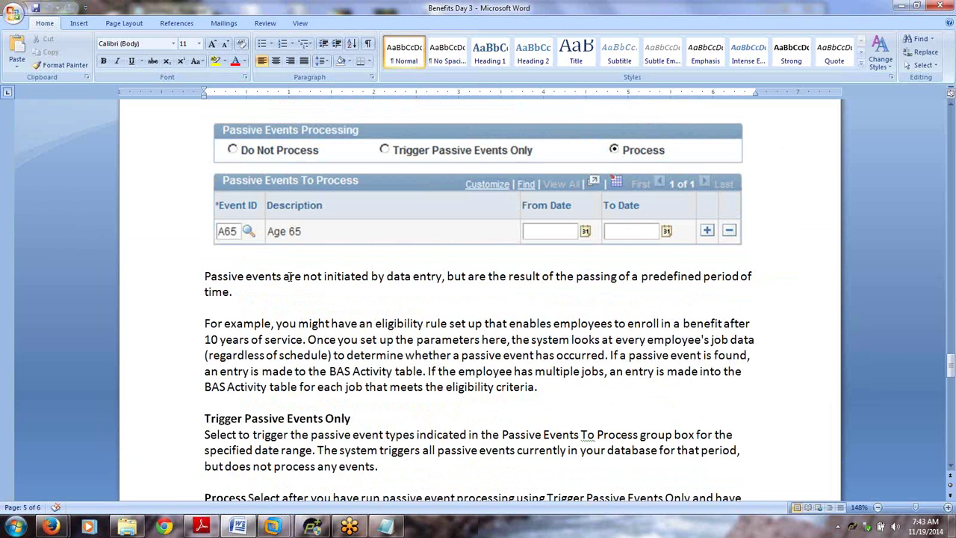
{"action": "scroll", "coordinate": [384, 262], "scroll_direction": "up", "scroll_amount": 3}
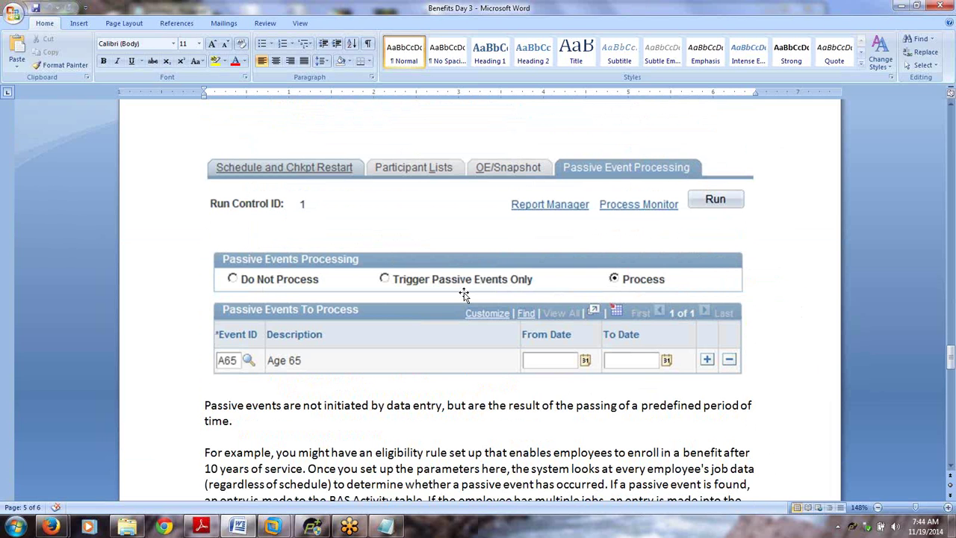
Read the Trigger Passive Events Only, Process, and From Date and To Date descriptions
{"action": "scroll", "coordinate": [464, 293], "scroll_direction": "down", "scroll_amount": 3}
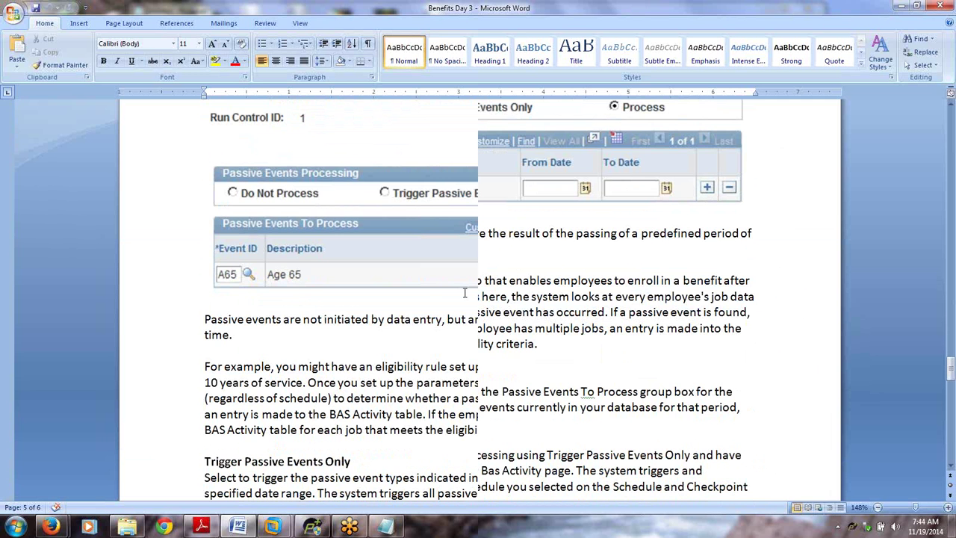
{"action": "scroll", "coordinate": [464, 294], "scroll_direction": "down", "scroll_amount": 3}
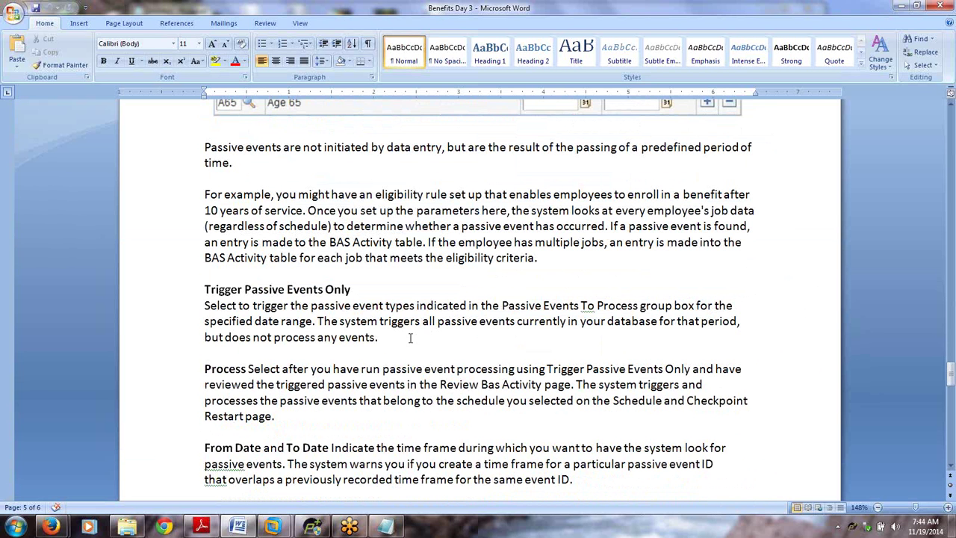
{"action": "scroll", "coordinate": [410, 338], "scroll_direction": "down", "scroll_amount": 1}
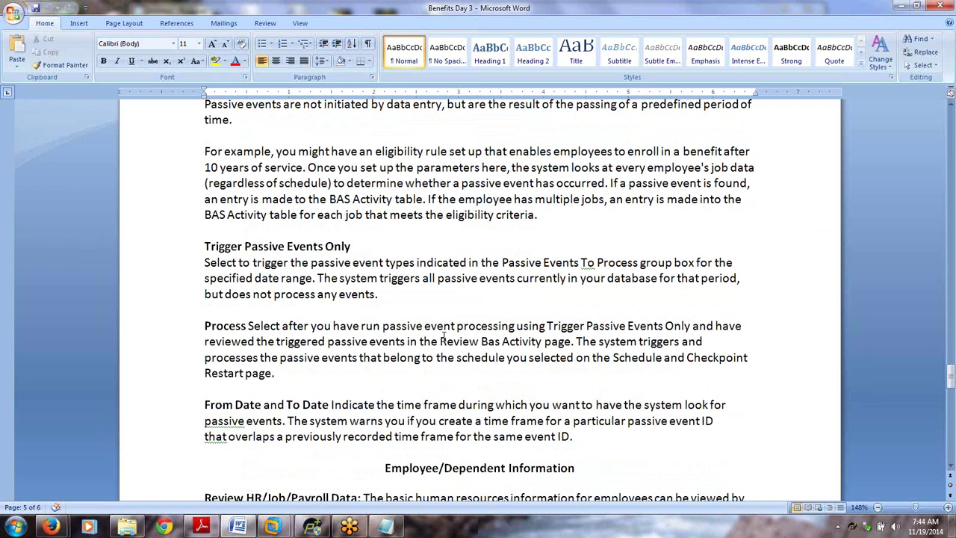
{"action": "type", "text": "Passive events are not initiated by data entry, but are the result of the passing of a predefined period of time."}
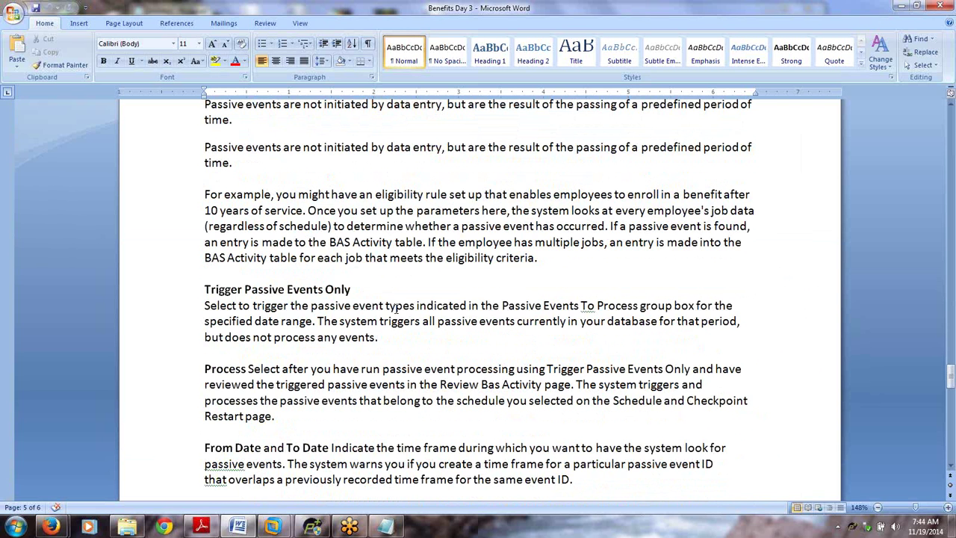
Compare the passive event option descriptions with the Passive Events Processing choices and date fields in the illustration
{"action": "scroll", "coordinate": [397, 309], "scroll_direction": "up", "scroll_amount": 4}
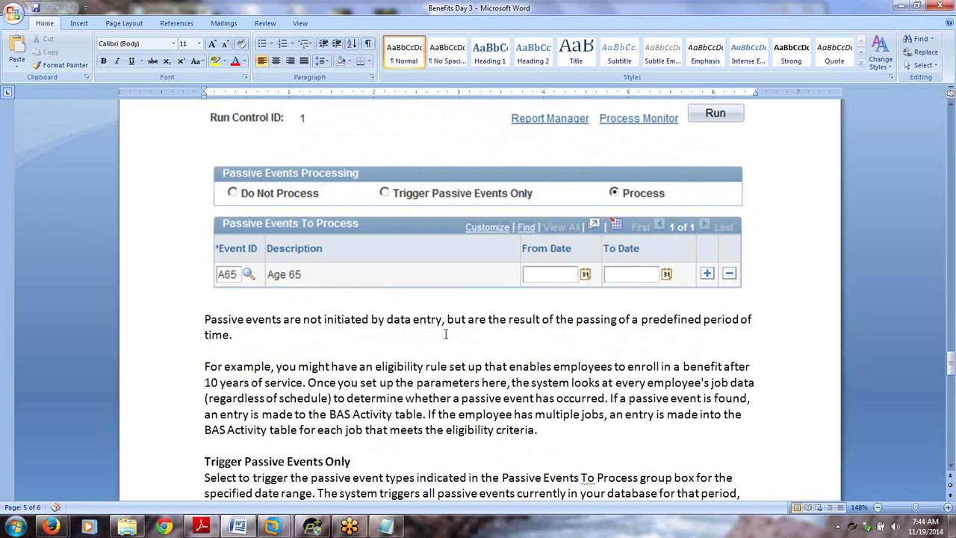
{"action": "scroll", "coordinate": [445, 333], "scroll_direction": "down", "scroll_amount": 1}
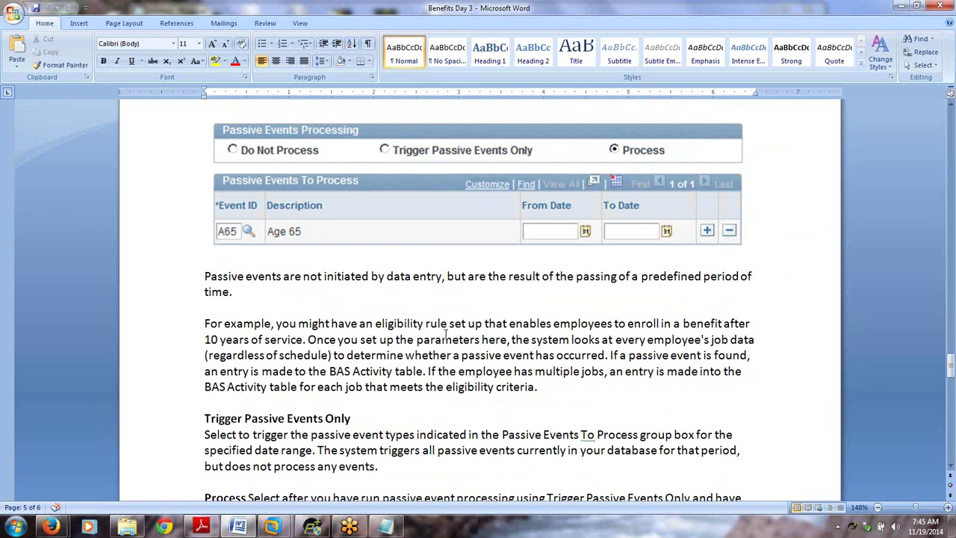
{"action": "scroll", "coordinate": [446, 334], "scroll_direction": "down", "scroll_amount": 4}
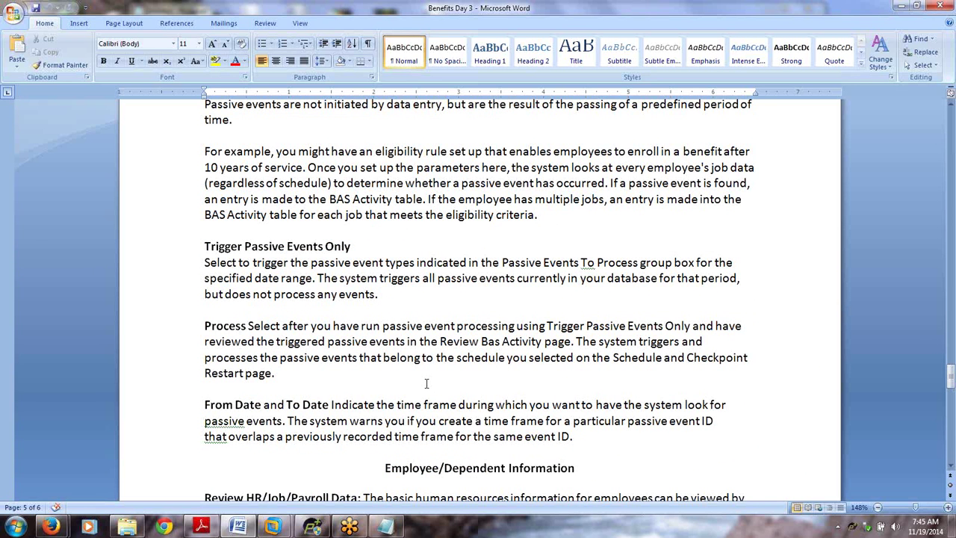
{"action": "scroll", "coordinate": [427, 383], "scroll_direction": "up", "scroll_amount": 2}
{"action": "scroll", "coordinate": [427, 383], "scroll_direction": "up", "scroll_amount": 3}
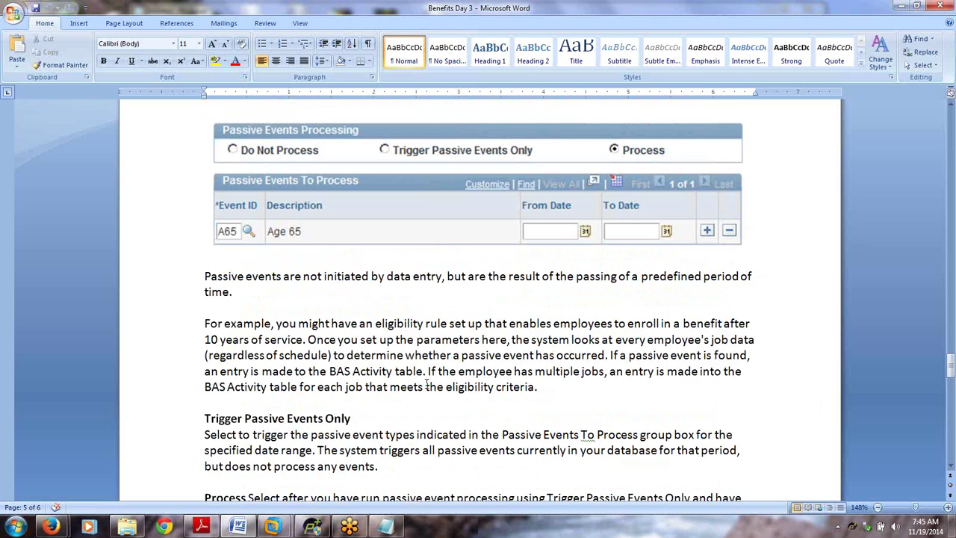
{"action": "scroll", "coordinate": [427, 383], "scroll_direction": "up", "scroll_amount": 2}
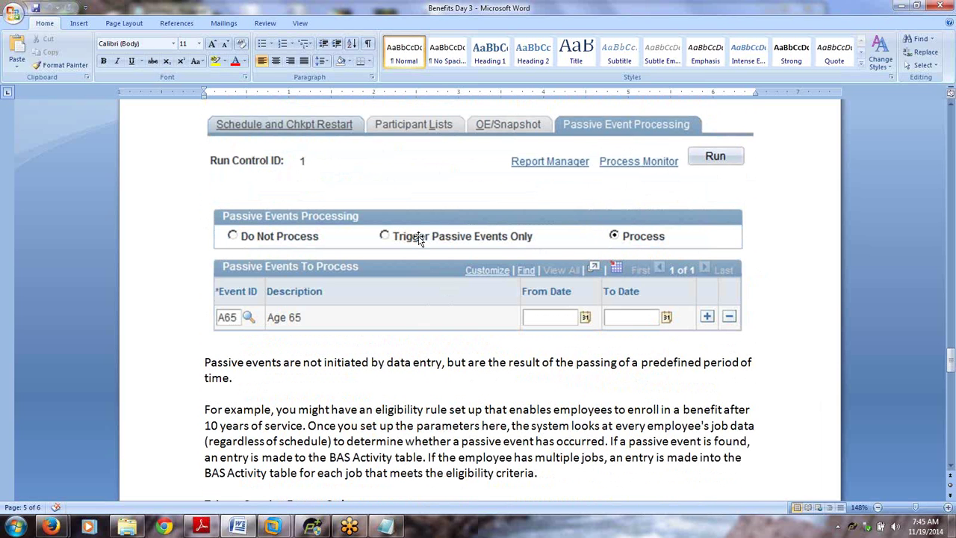
Read the passive event processing explanations, from Trigger Passive Events Only through From Date and To Date, up to Employee/Dependent Information
{"action": "scroll", "coordinate": [411, 346], "scroll_direction": "down", "scroll_amount": 5}
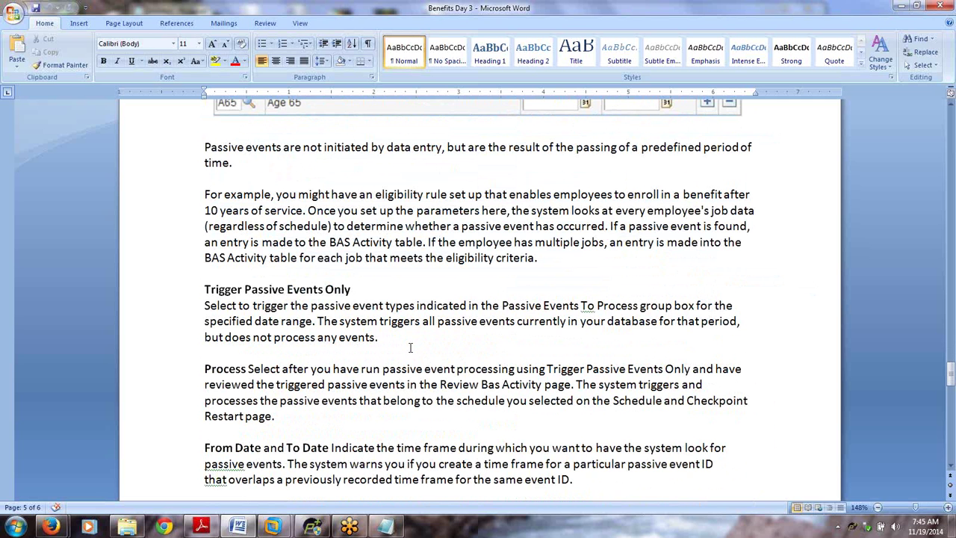
{"action": "scroll", "coordinate": [410, 348], "scroll_direction": "down", "scroll_amount": 3}
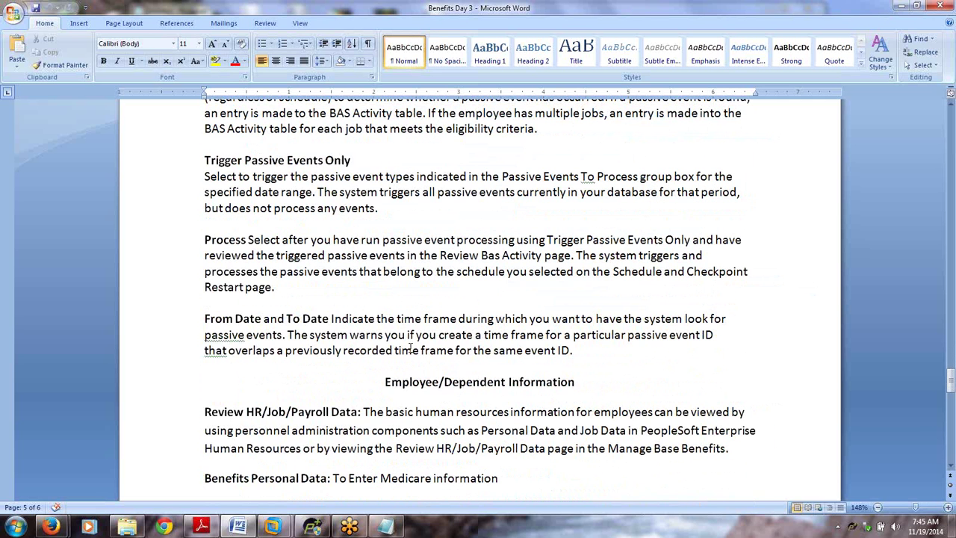
{"action": "scroll", "coordinate": [410, 349], "scroll_direction": "down", "scroll_amount": 2}
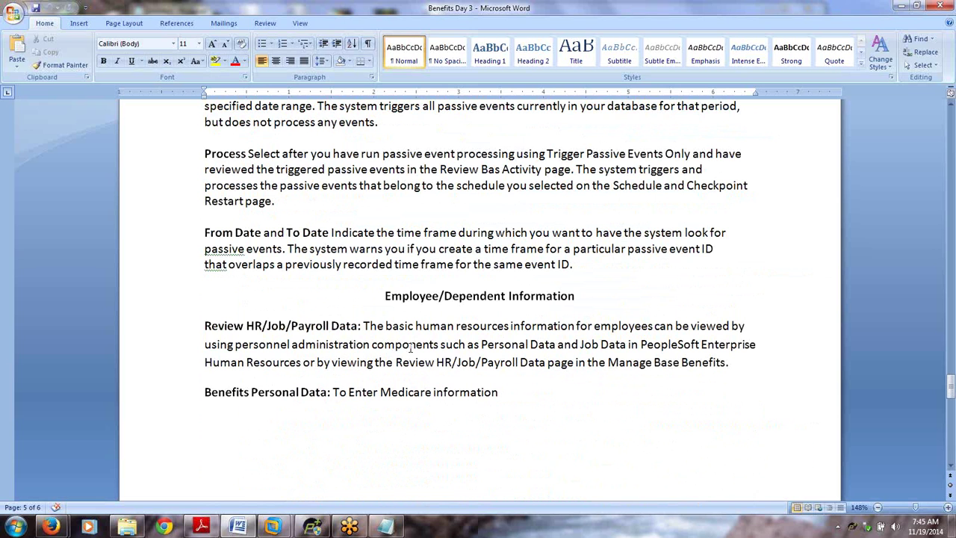
{"action": "left_click", "coordinate": [581, 261]}
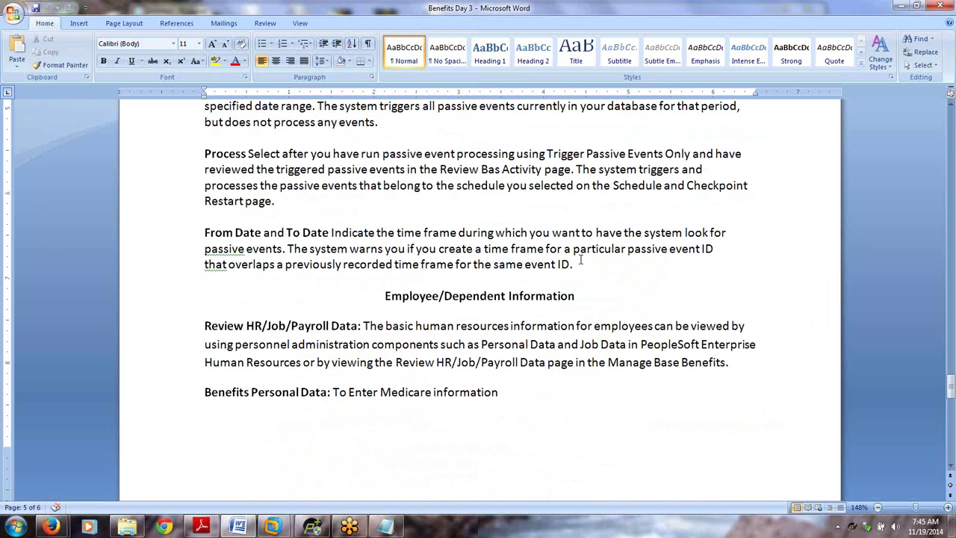
Go back through the document to the Schedule and Chkpt Restart page picture and examine its Schedule ID and EM Process Mode fields
{"action": "scroll", "coordinate": [581, 260], "scroll_direction": "up", "scroll_amount": 1}
{"action": "scroll", "coordinate": [580, 260], "scroll_direction": "up", "scroll_amount": 10}
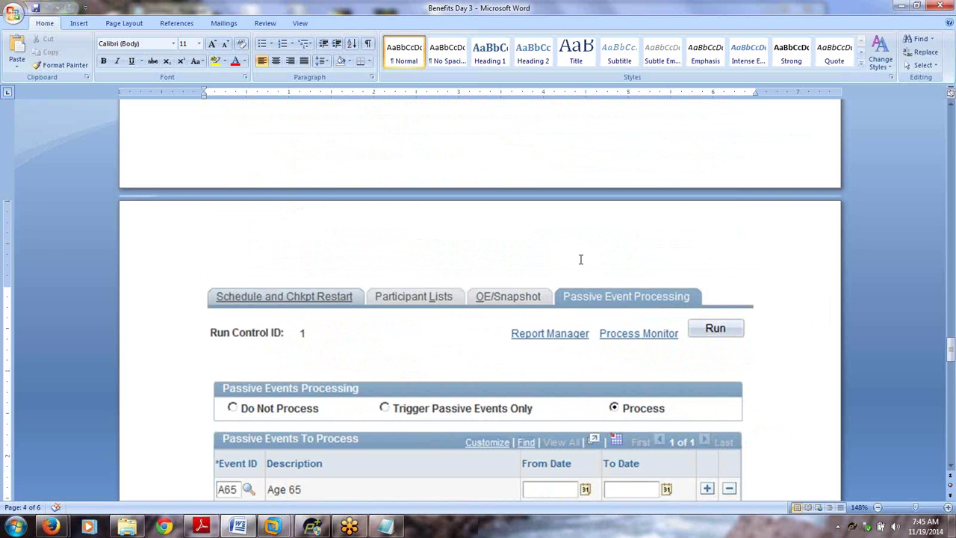
{"action": "scroll", "coordinate": [581, 259], "scroll_direction": "up", "scroll_amount": 6}
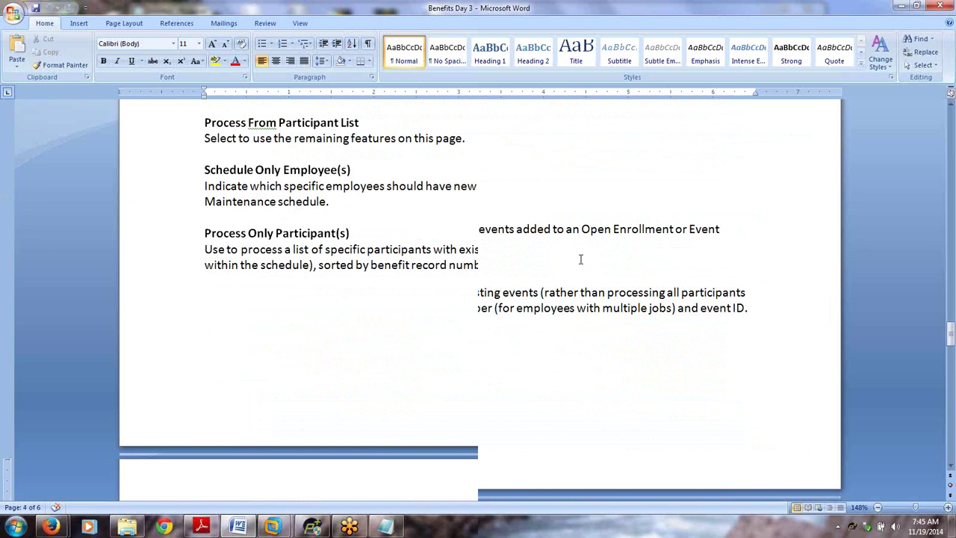
{"action": "scroll", "coordinate": [581, 260], "scroll_direction": "up", "scroll_amount": 5}
{"action": "scroll", "coordinate": [581, 259], "scroll_direction": "up", "scroll_amount": 6}
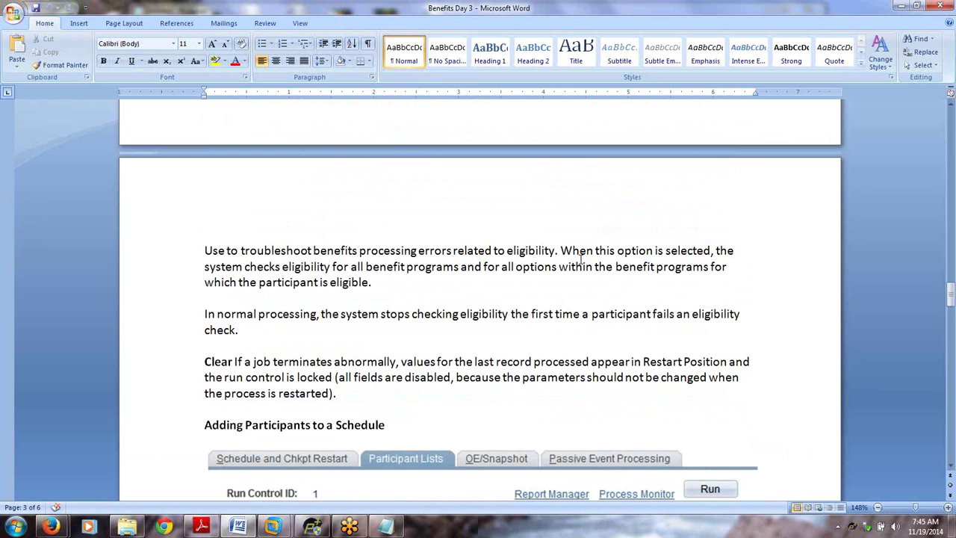
{"action": "scroll", "coordinate": [581, 260], "scroll_direction": "up", "scroll_amount": 6}
{"action": "scroll", "coordinate": [580, 260], "scroll_direction": "up", "scroll_amount": 10}
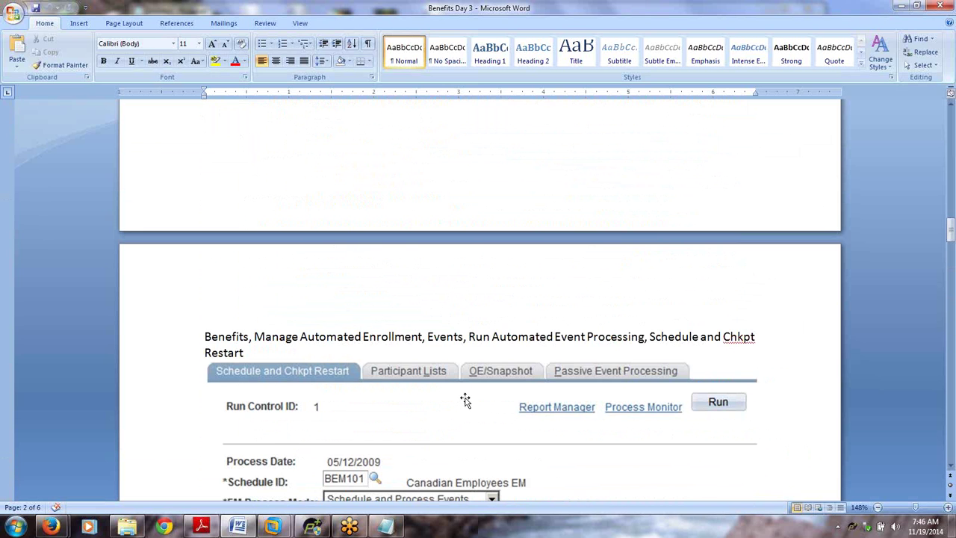
{"action": "scroll", "coordinate": [464, 401], "scroll_direction": "down", "scroll_amount": 1}
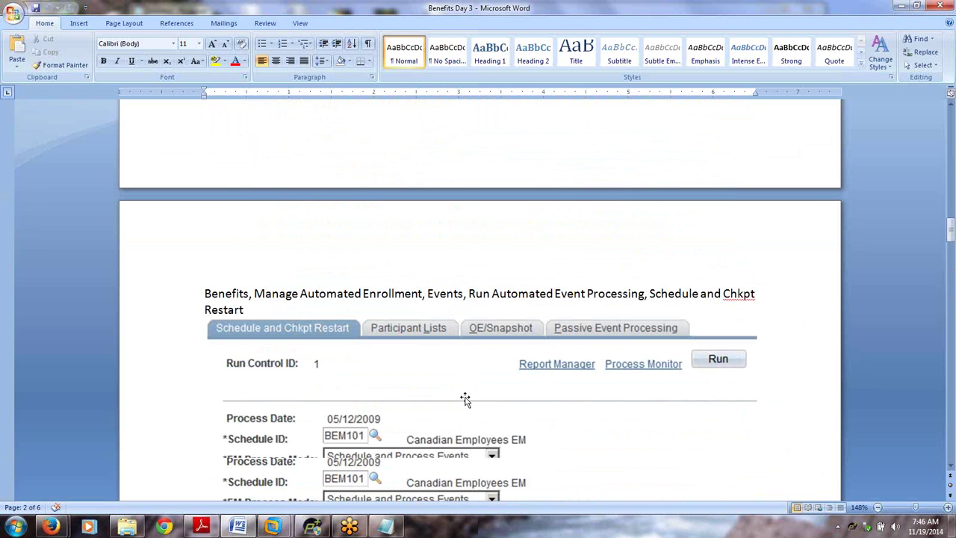
{"action": "scroll", "coordinate": [465, 401], "scroll_direction": "down", "scroll_amount": 4}
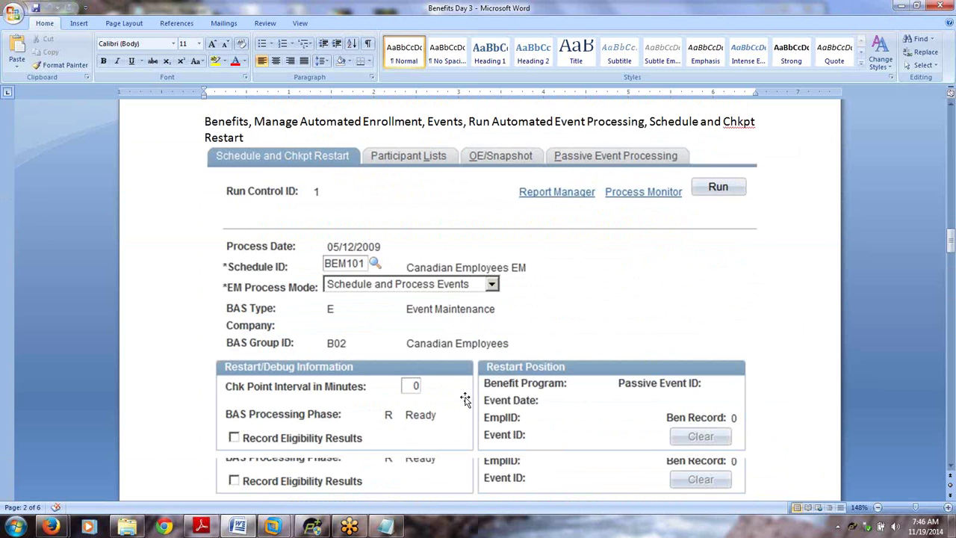
{"action": "left_click", "coordinate": [318, 265]}
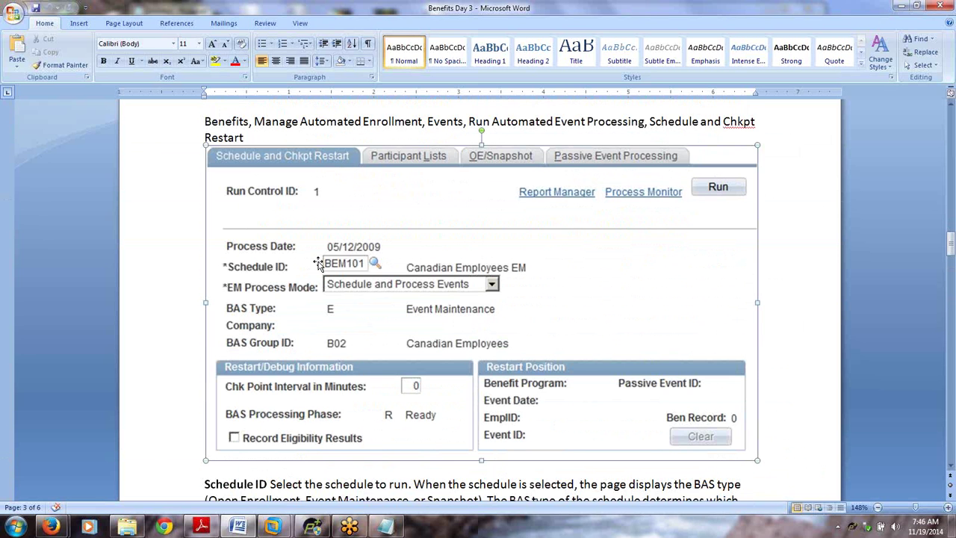
Return to the Open Enrollment section at the document's beginning and review the navigation path and the Open Enrollment Definition picture
{"action": "scroll", "coordinate": [318, 263], "scroll_direction": "up", "scroll_amount": 5}
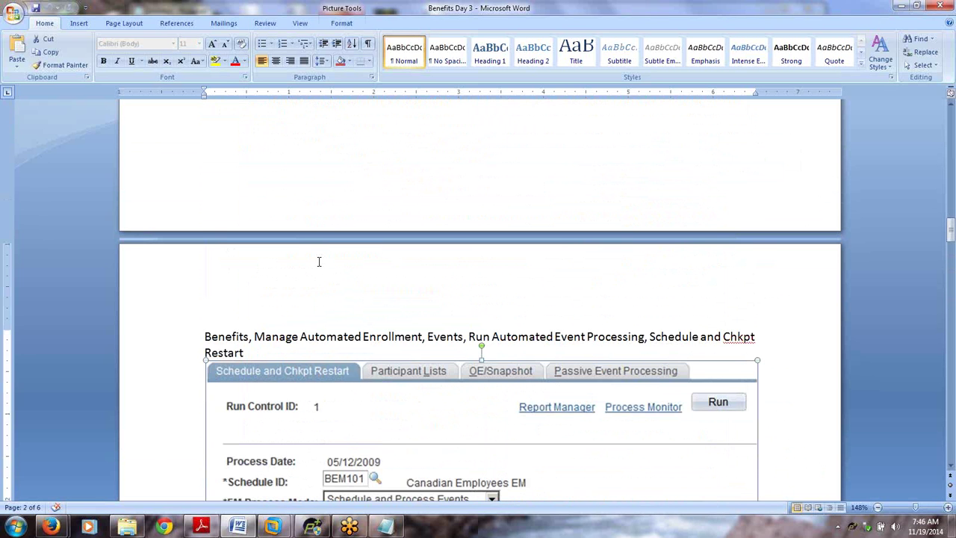
{"action": "scroll", "coordinate": [318, 262], "scroll_direction": "up", "scroll_amount": 5}
{"action": "scroll", "coordinate": [319, 261], "scroll_direction": "down", "scroll_amount": 10}
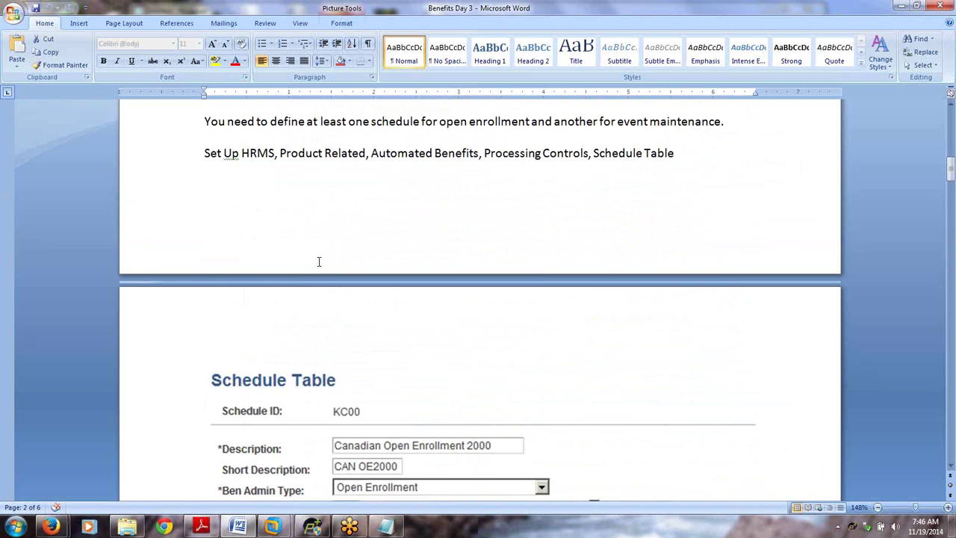
{"action": "scroll", "coordinate": [319, 262], "scroll_direction": "up", "scroll_amount": 5}
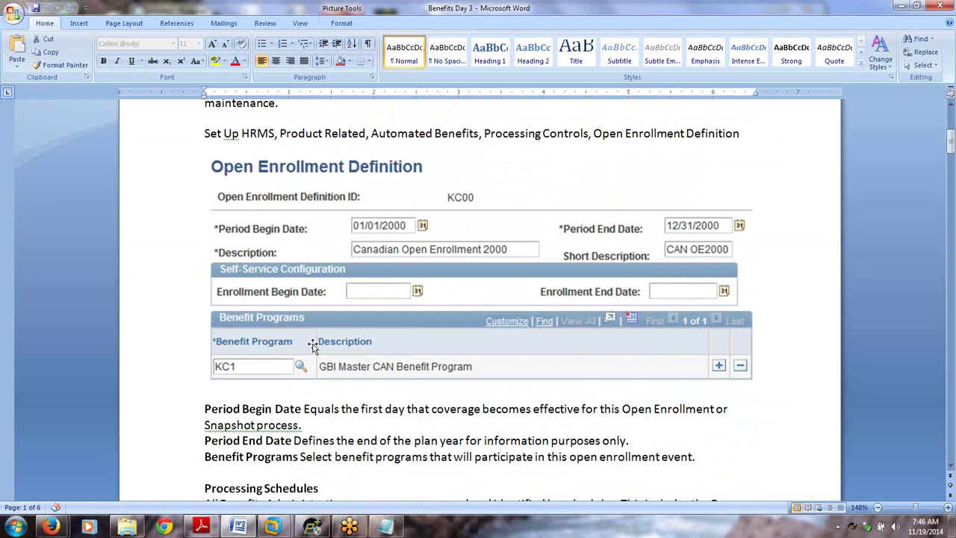
{"action": "scroll", "coordinate": [313, 345], "scroll_direction": "up", "scroll_amount": 5}
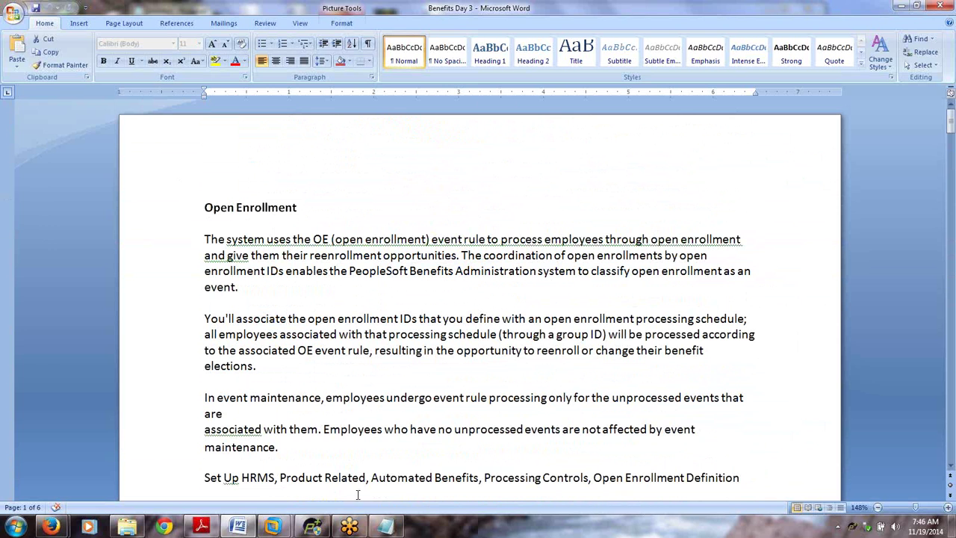
{"action": "mouse_move", "coordinate": [364, 529]}
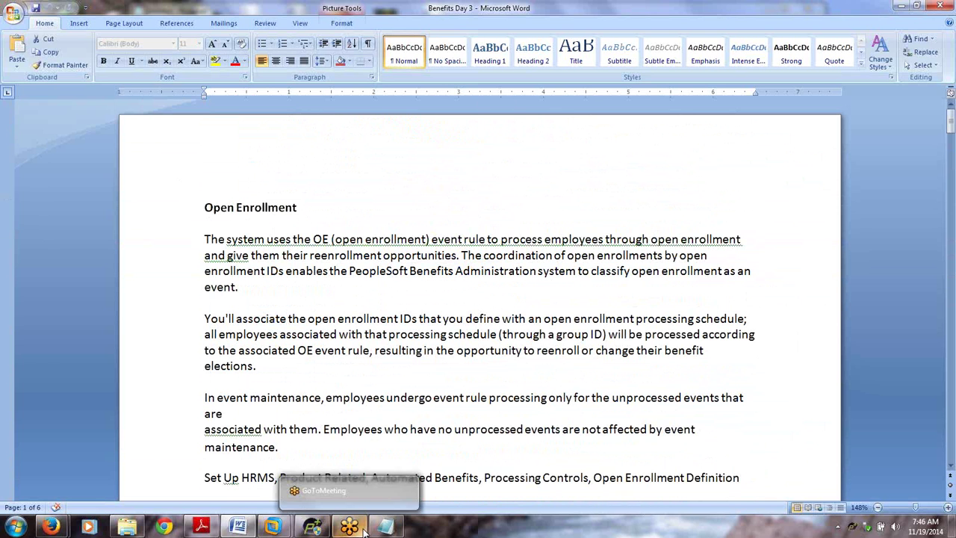
{"action": "left_click", "coordinate": [355, 297]}
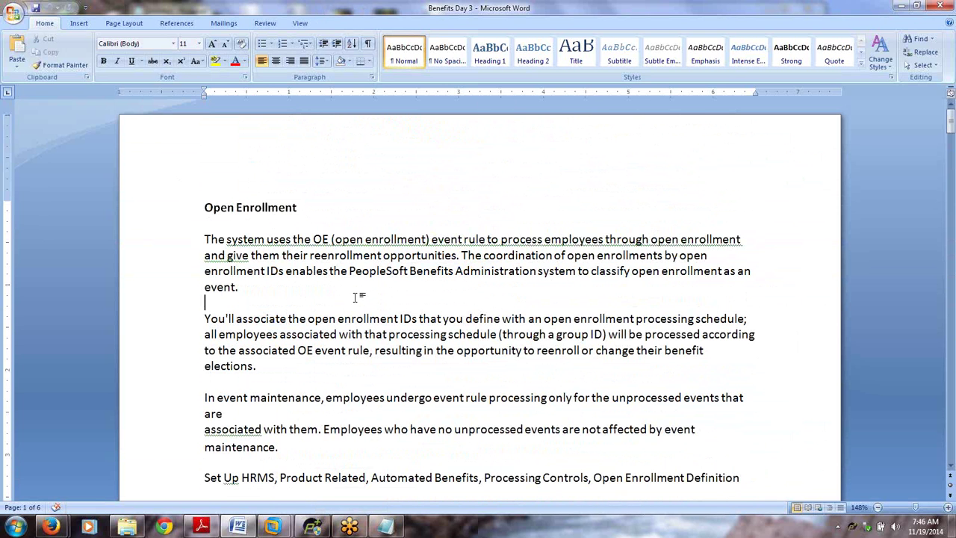
{"action": "scroll", "coordinate": [356, 298], "scroll_direction": "down", "scroll_amount": 1}
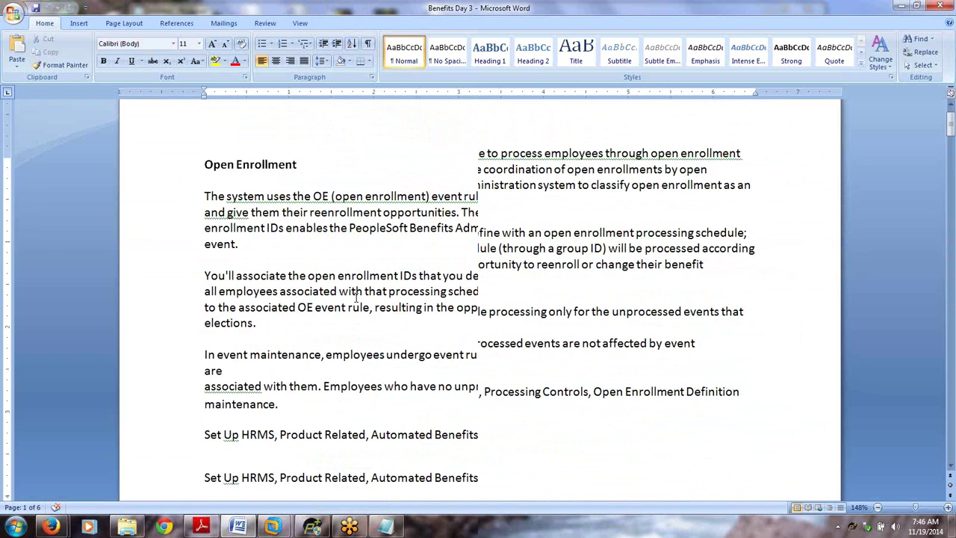
{"action": "scroll", "coordinate": [356, 298], "scroll_direction": "down", "scroll_amount": 4}
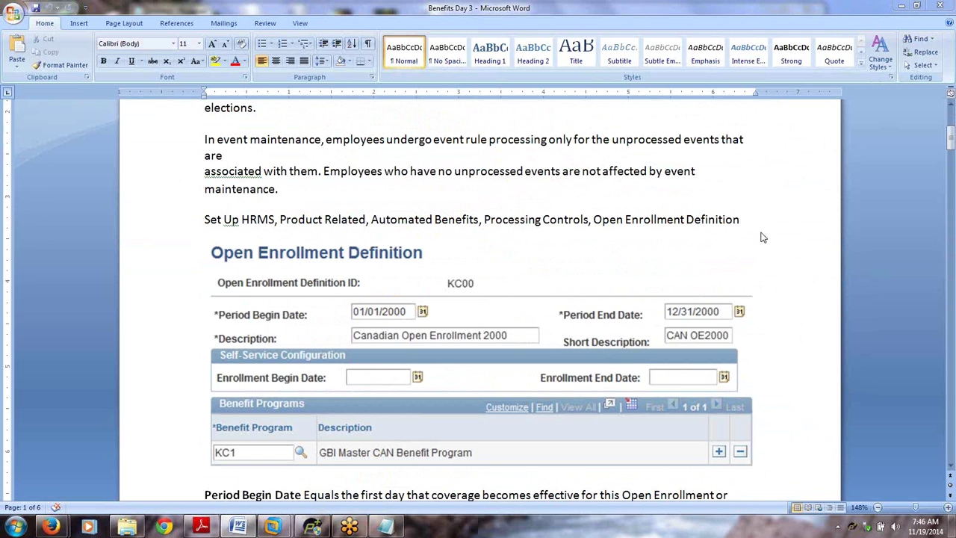
Switch to the PeopleSoft session in the GLOBAL virtual machine and show only the first-level folders under Benefits
{"action": "left_click", "coordinate": [524, 250]}
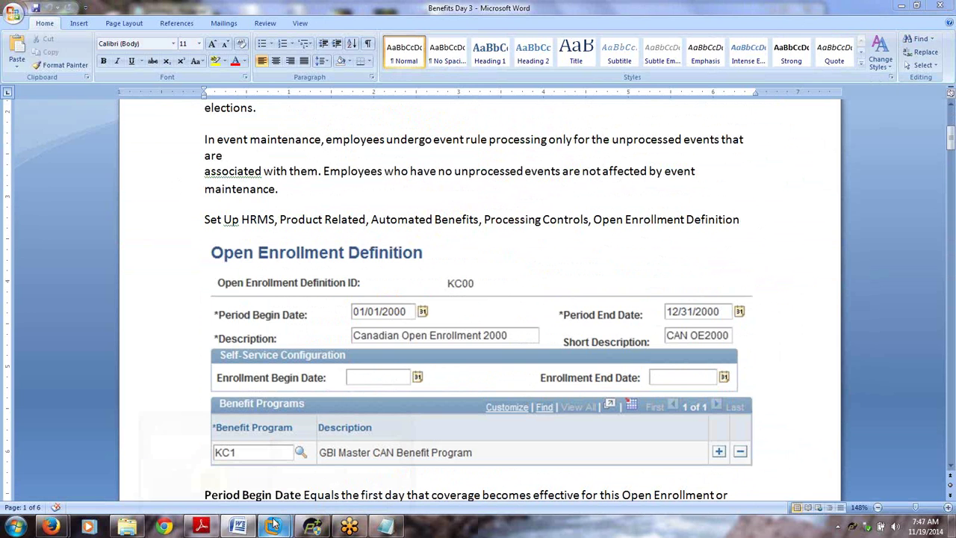
{"action": "left_click", "coordinate": [344, 432]}
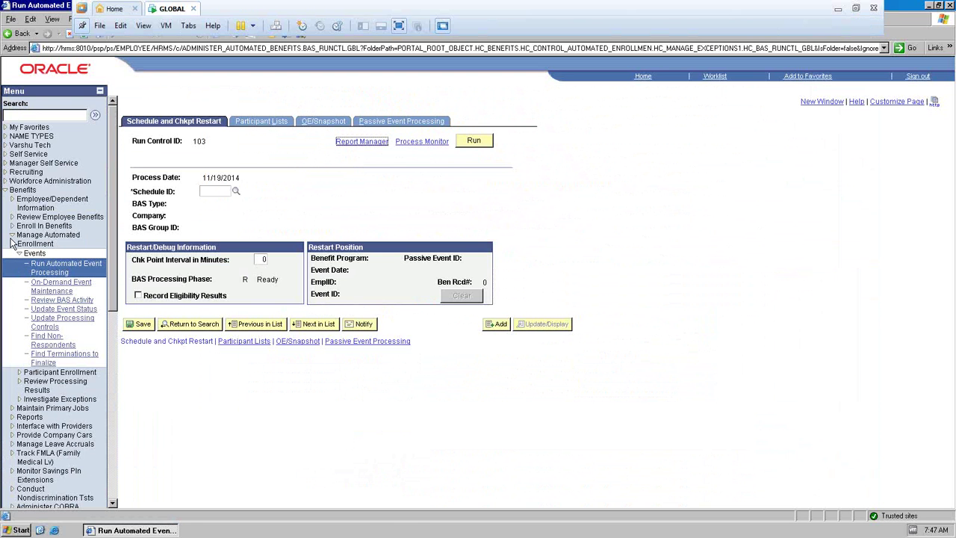
{"action": "left_click", "coordinate": [6, 193]}
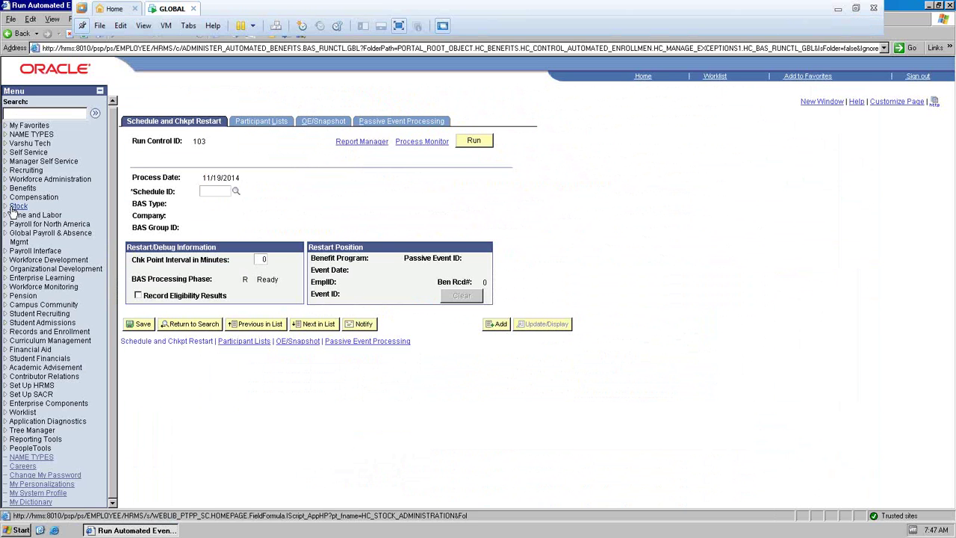
{"action": "scroll", "coordinate": [4, 252], "scroll_direction": "up", "scroll_amount": 1}
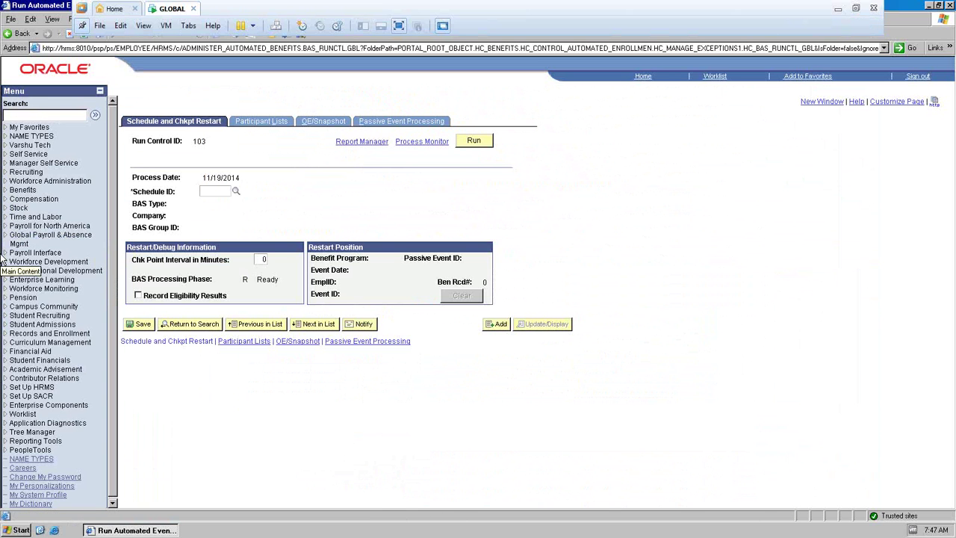
{"action": "left_click", "coordinate": [8, 192]}
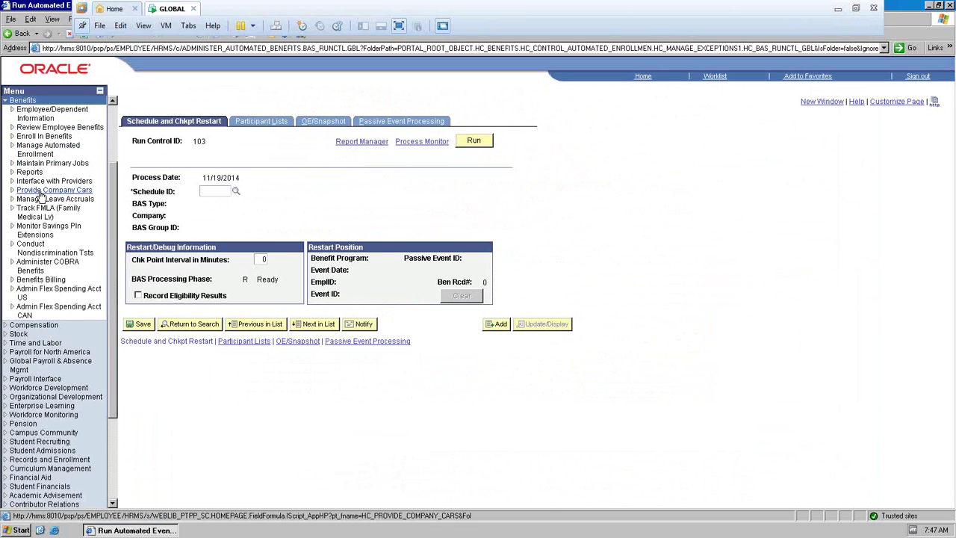
{"action": "scroll", "coordinate": [15, 191], "scroll_direction": "up", "scroll_amount": 2}
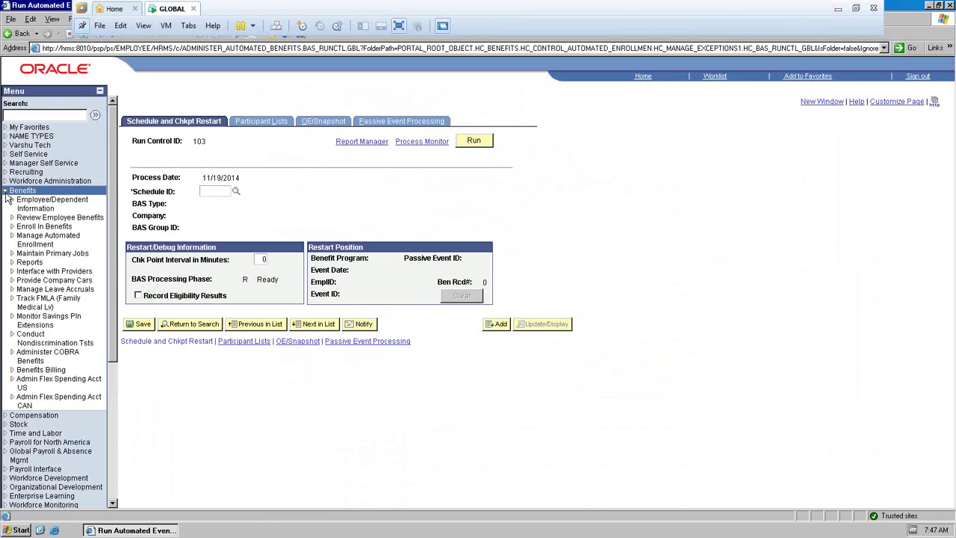
Collapse Benefits, expand Set Up HRMS and its Product Related folder, and look through the setup folders listed there
{"action": "left_click", "coordinate": [5, 192]}
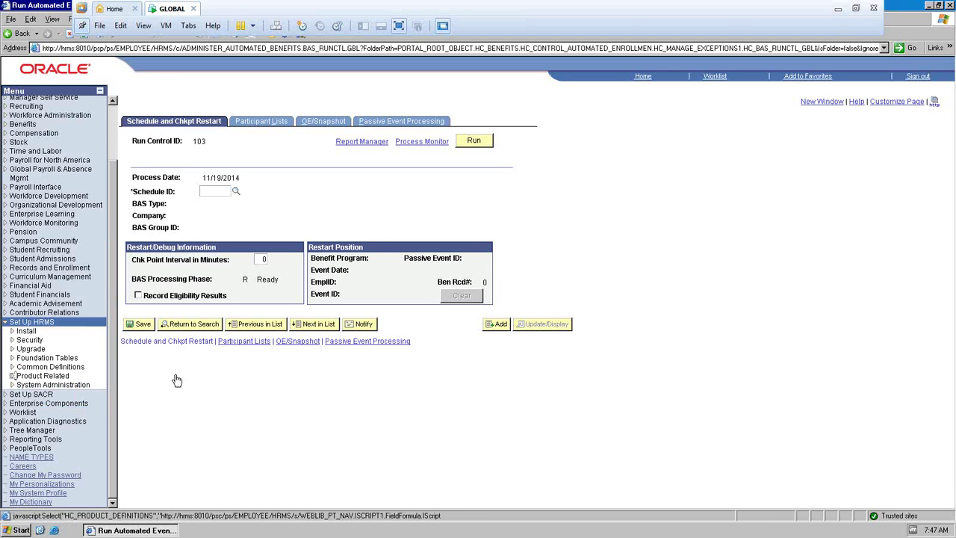
{"action": "left_click", "coordinate": [71, 377]}
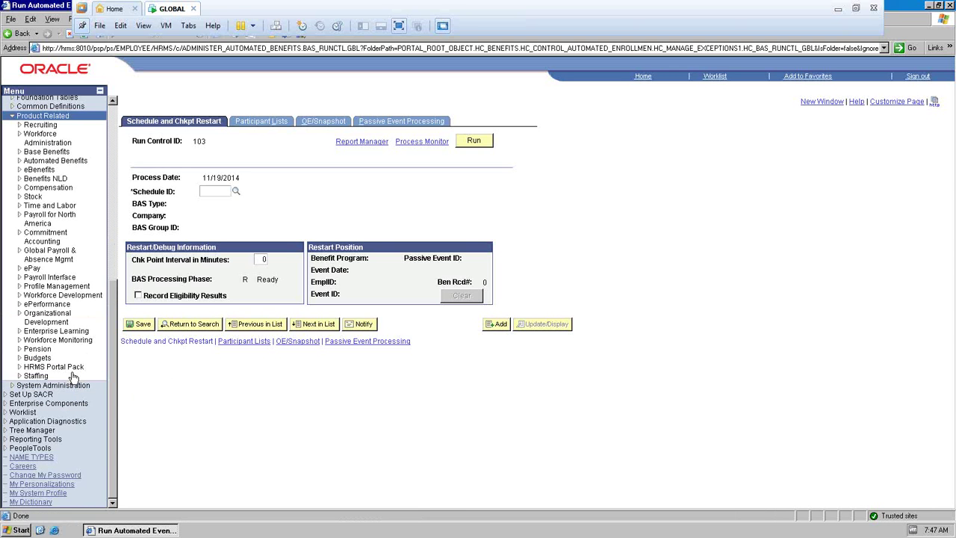
{"action": "scroll", "coordinate": [75, 224], "scroll_direction": "up", "scroll_amount": 5}
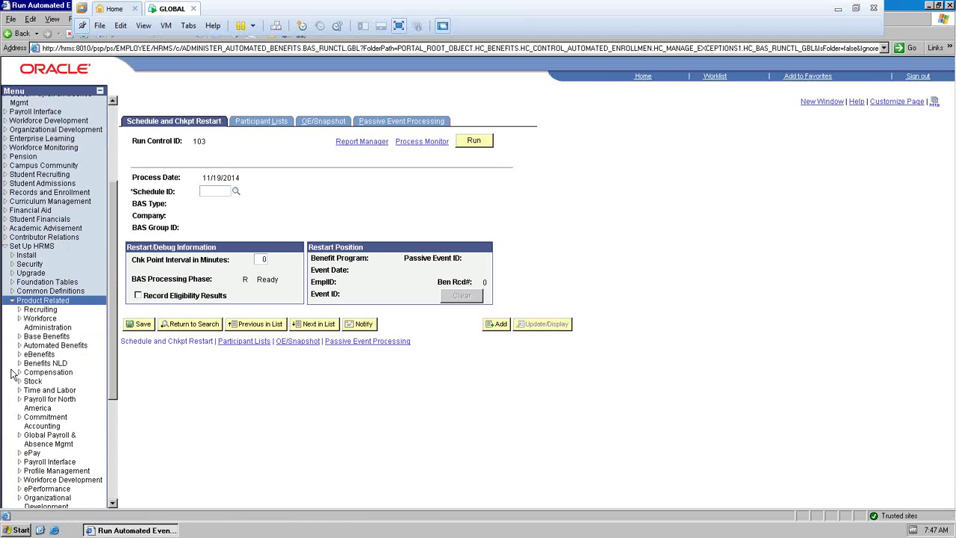
{"action": "scroll", "coordinate": [11, 375], "scroll_direction": "down", "scroll_amount": 5}
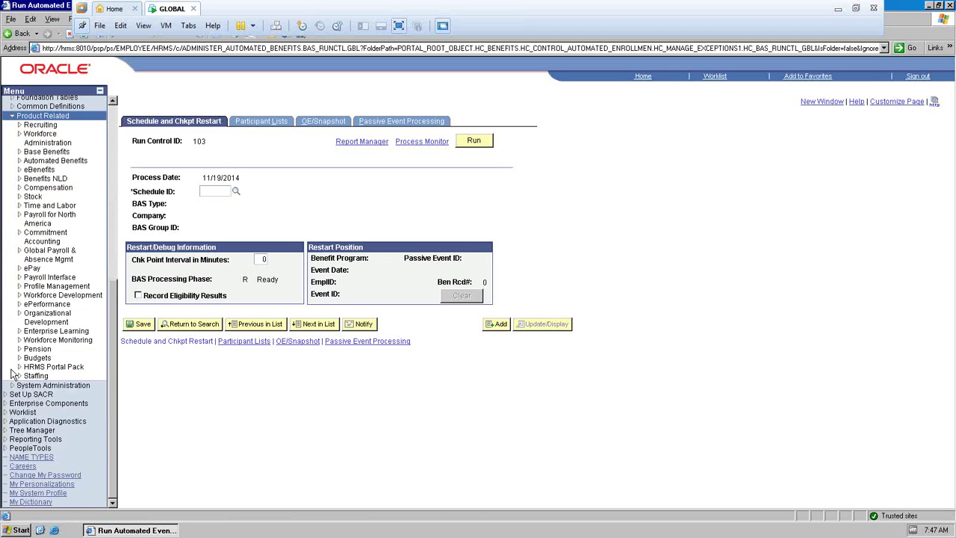
{"action": "scroll", "coordinate": [12, 375], "scroll_direction": "up", "scroll_amount": 9}
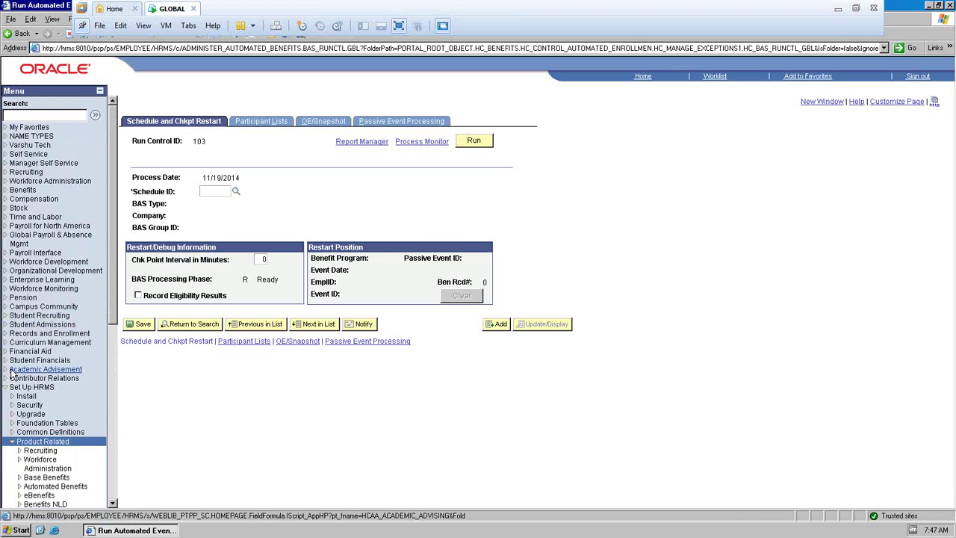
Expand Benefits, Manage Automated Enrollment and Events to list the event processing pages
{"action": "left_click", "coordinate": [5, 191]}
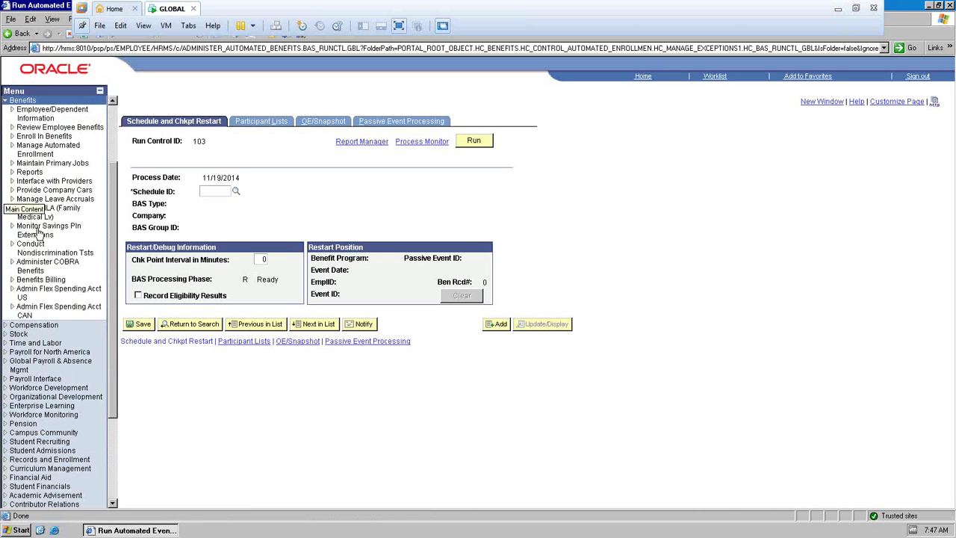
{"action": "scroll", "coordinate": [114, 337], "scroll_direction": "up", "scroll_amount": 3}
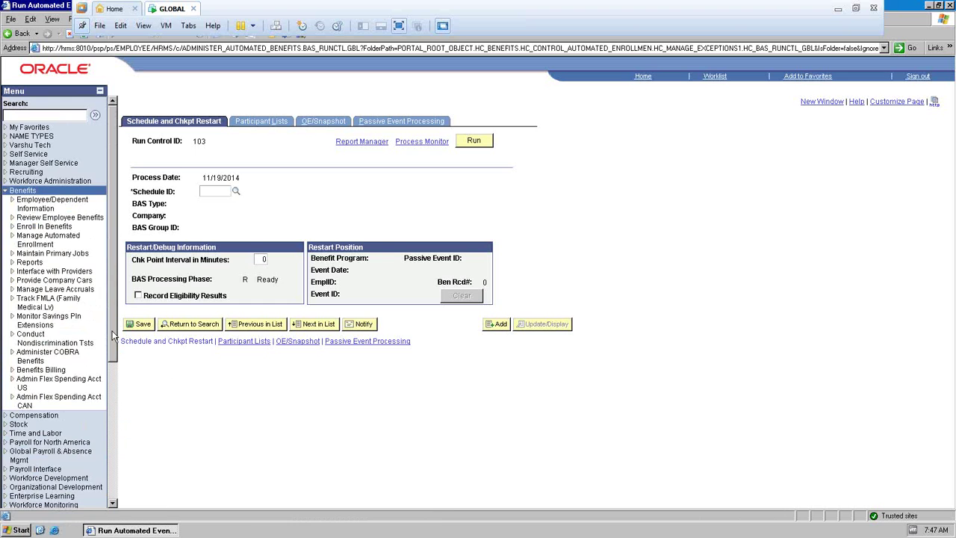
{"action": "left_click", "coordinate": [12, 238]}
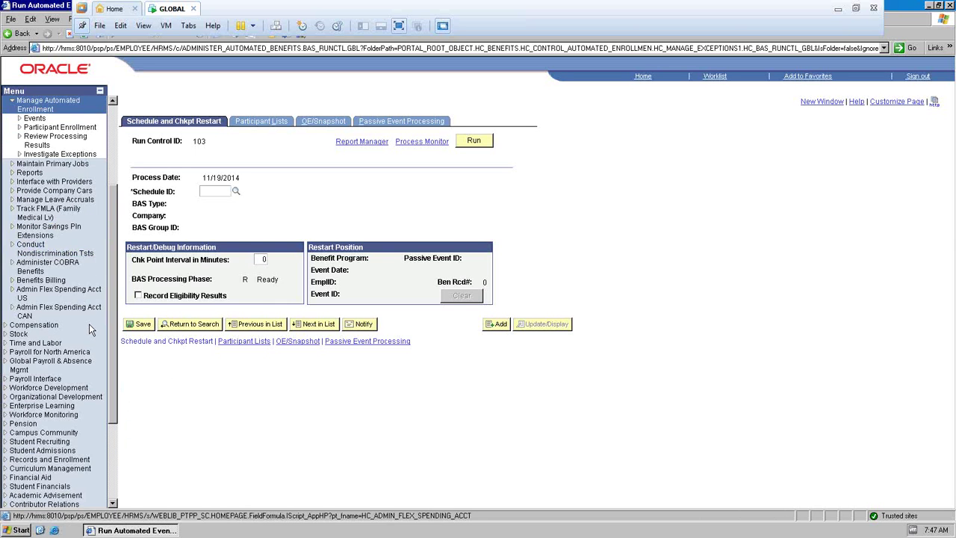
{"action": "scroll", "coordinate": [89, 323], "scroll_direction": "up", "scroll_amount": 3}
{"action": "left_click", "coordinate": [22, 254]}
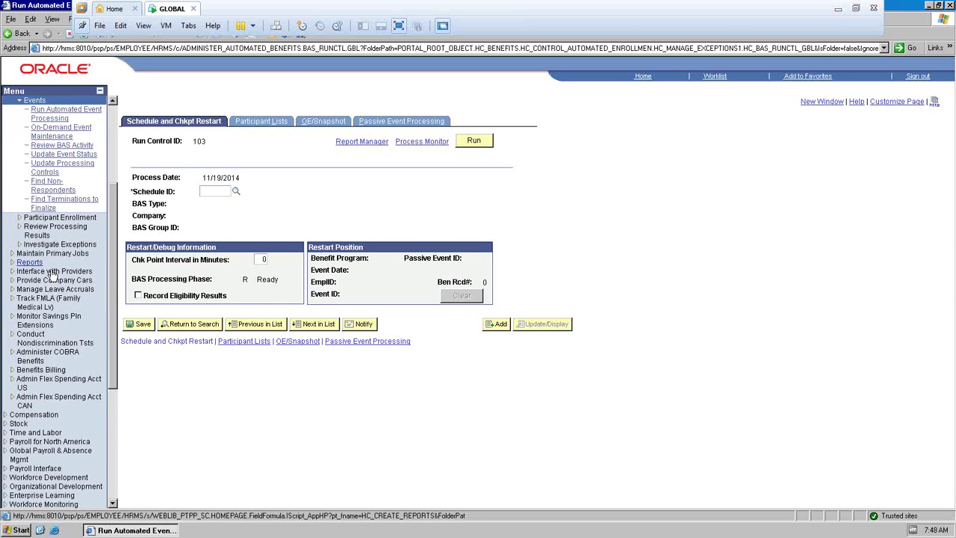
{"action": "scroll", "coordinate": [89, 343], "scroll_direction": "up", "scroll_amount": 3}
{"action": "scroll", "coordinate": [89, 343], "scroll_direction": "up", "scroll_amount": 3}
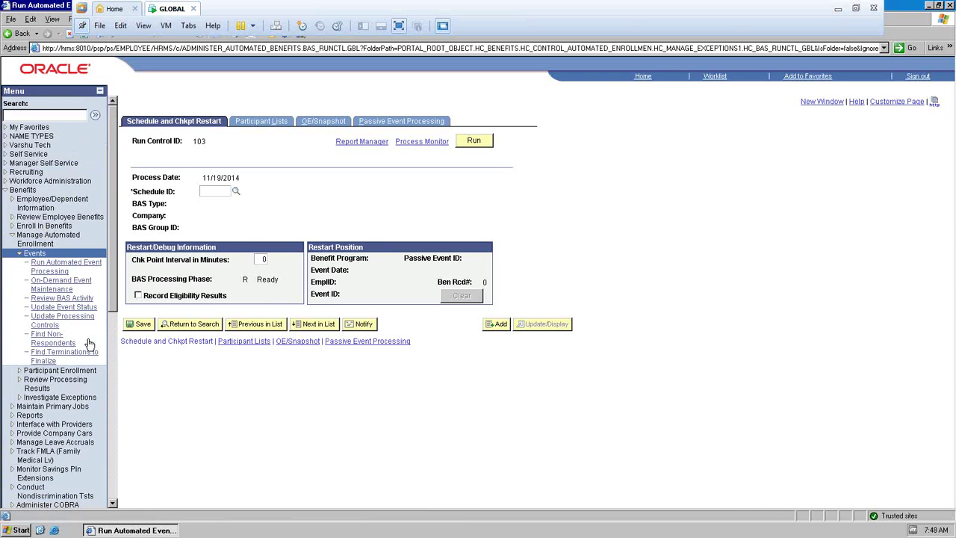
Open the Run Automated Event Processing search page and collapse the Manage Automated Enrollment folder
{"action": "left_click", "coordinate": [77, 267]}
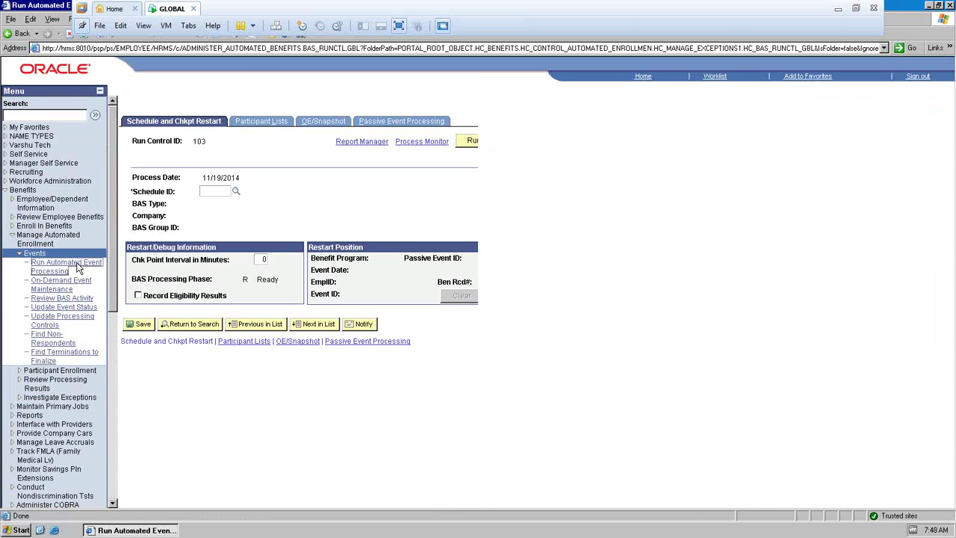
{"action": "left_click_drag", "start_coordinate": [114, 292], "coordinate": [113, 192]}
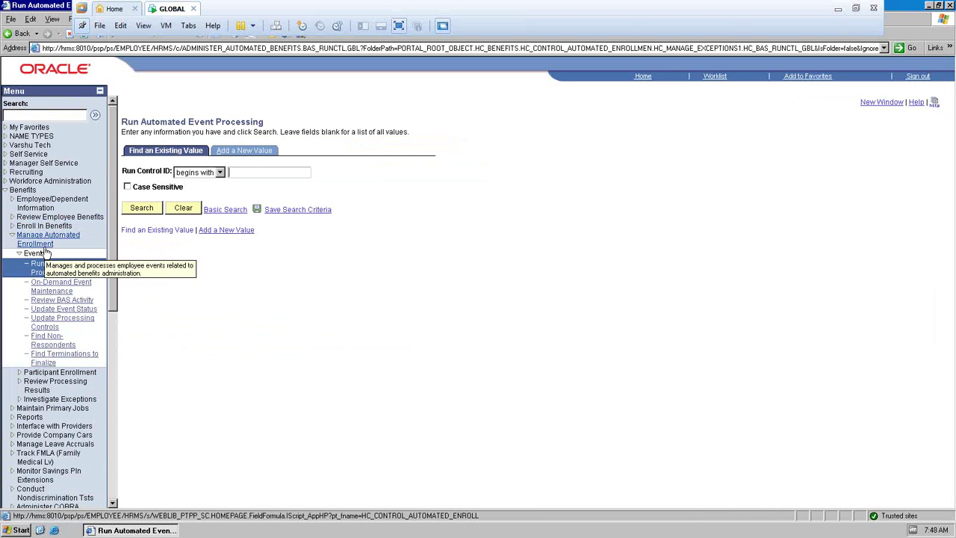
{"action": "left_click", "coordinate": [13, 236]}
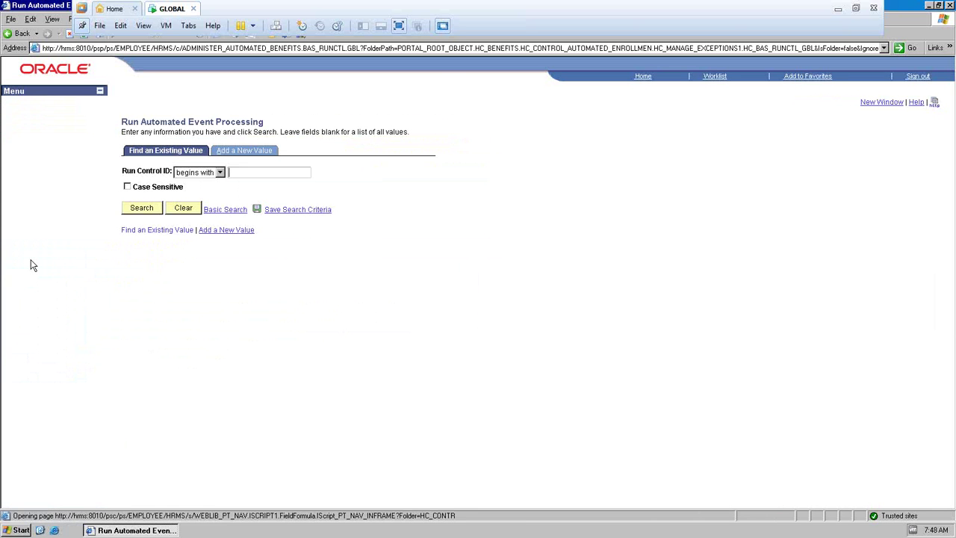
{"action": "scroll", "coordinate": [21, 260], "scroll_direction": "up", "scroll_amount": 3}
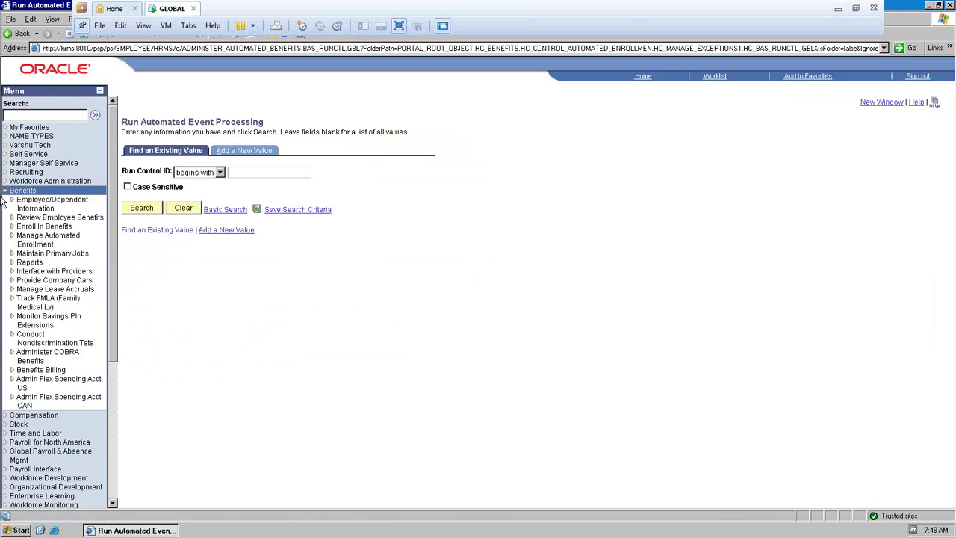
Collapse Benefits and expand Workforce Administration to list its folders, including Job Information
{"action": "left_click", "coordinate": [5, 190]}
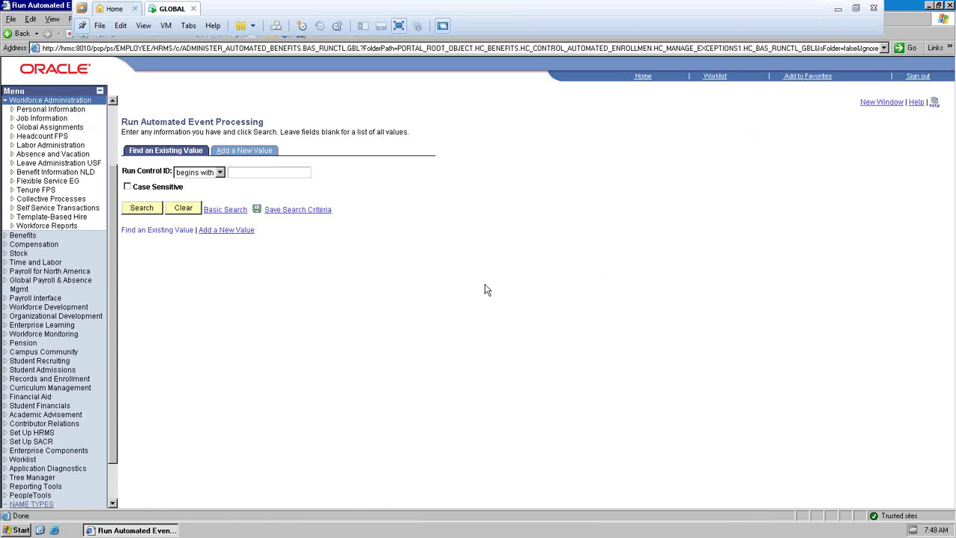
{"action": "left_click", "coordinate": [12, 118]}
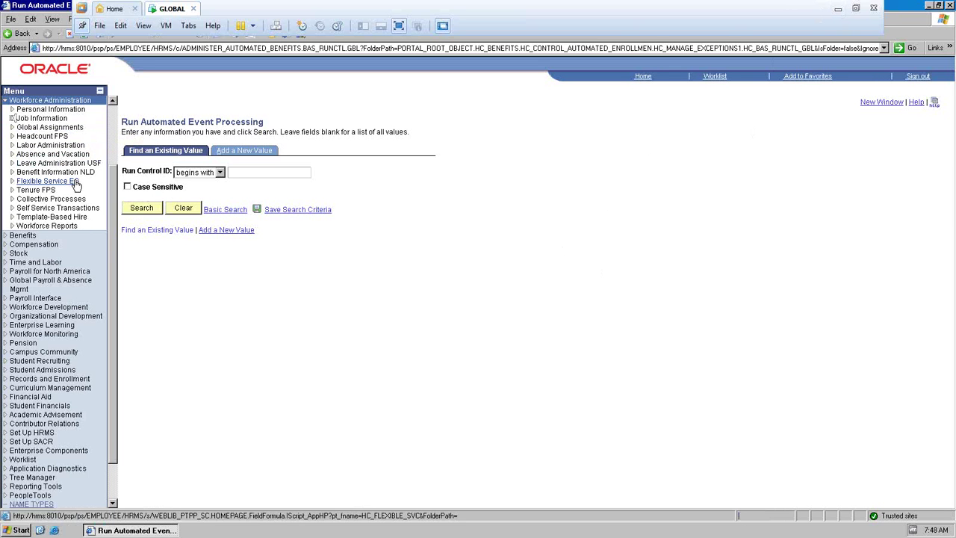
{"action": "scroll", "coordinate": [77, 185], "scroll_direction": "up", "scroll_amount": 3}
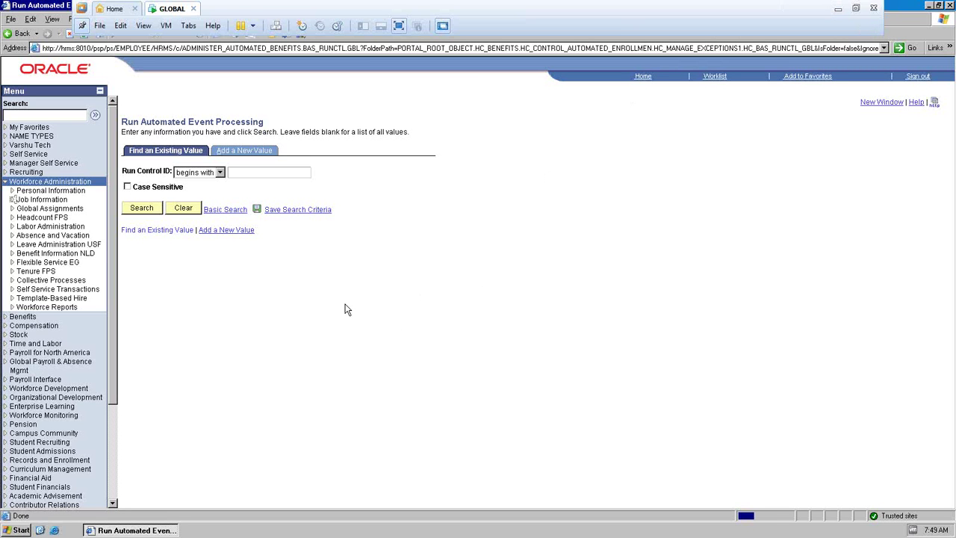
Switch to the Benefits Day 3 Word document, recheck the Open Enrollment introduction, and return to the GLOBAL virtual machine
{"action": "left_click", "coordinate": [837, 11]}
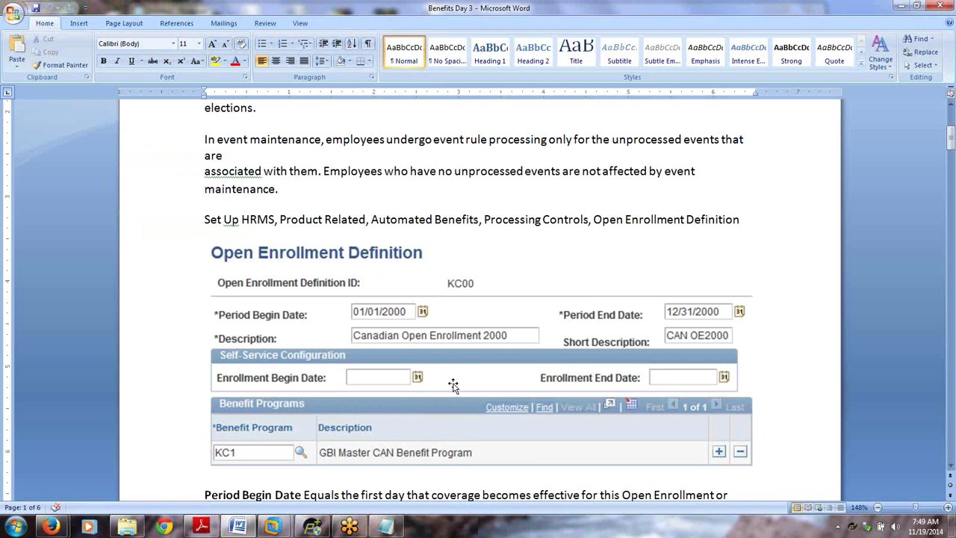
{"action": "scroll", "coordinate": [453, 385], "scroll_direction": "up", "scroll_amount": 5}
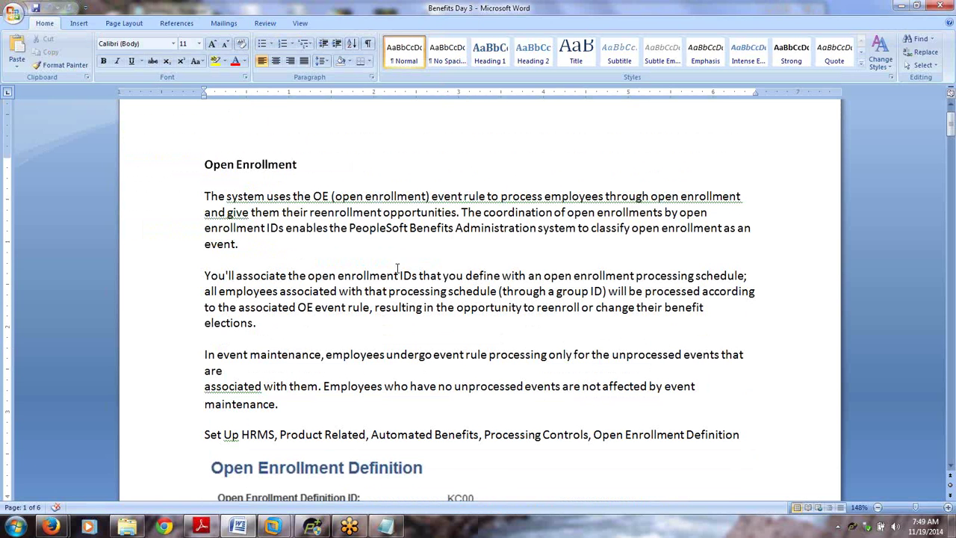
{"action": "left_click", "coordinate": [271, 528]}
{"action": "left_click", "coordinate": [341, 465]}
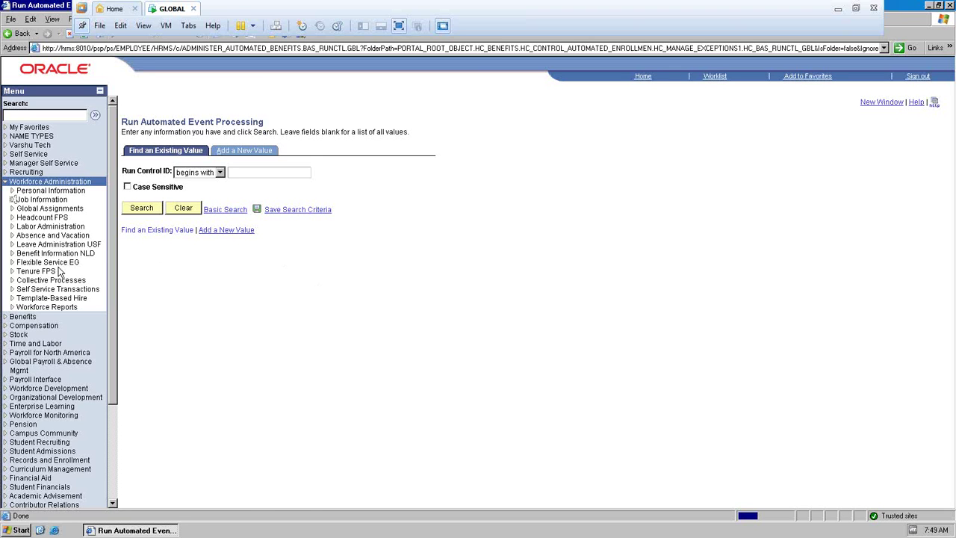
Open the Job Data search page from the Job Information folder under Workforce Administration
{"action": "left_click", "coordinate": [25, 200]}
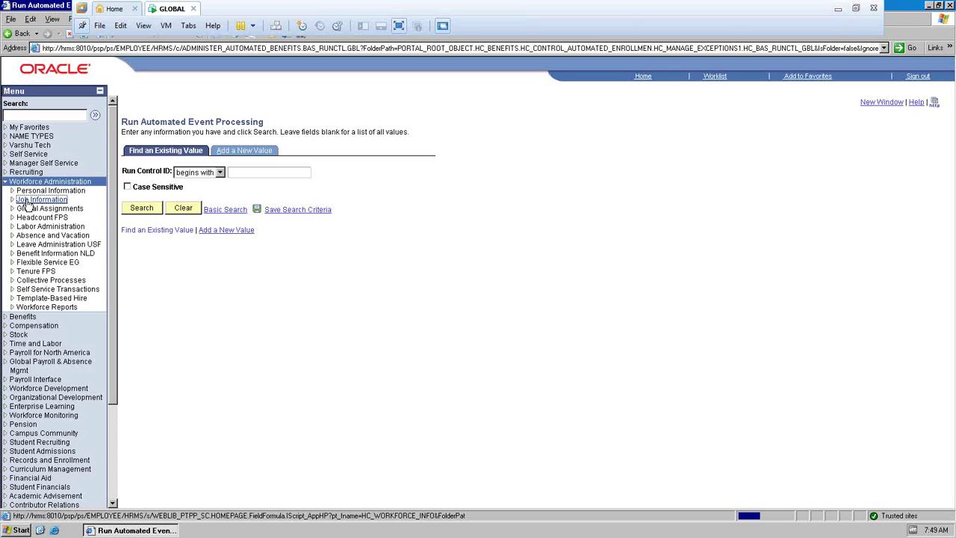
{"action": "left_click", "coordinate": [26, 202]}
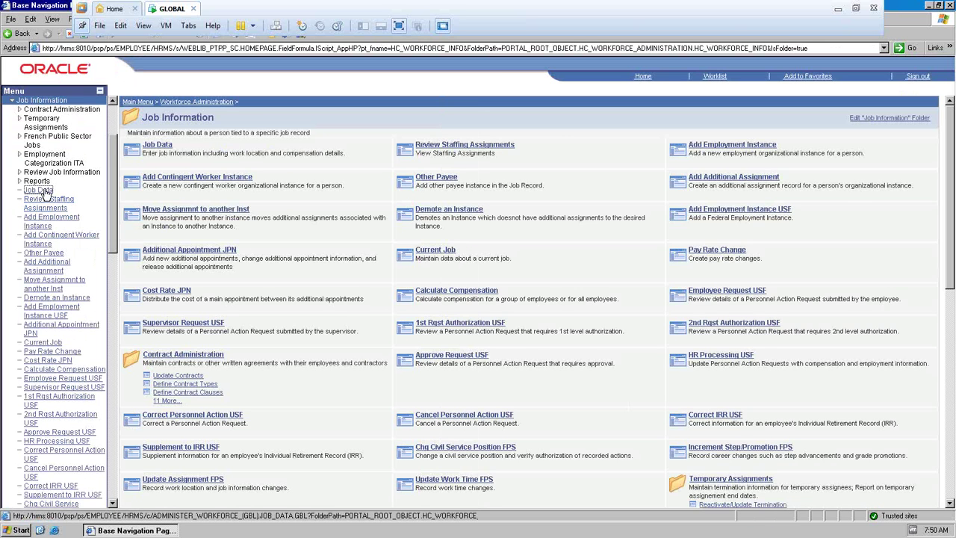
{"action": "left_click", "coordinate": [41, 191]}
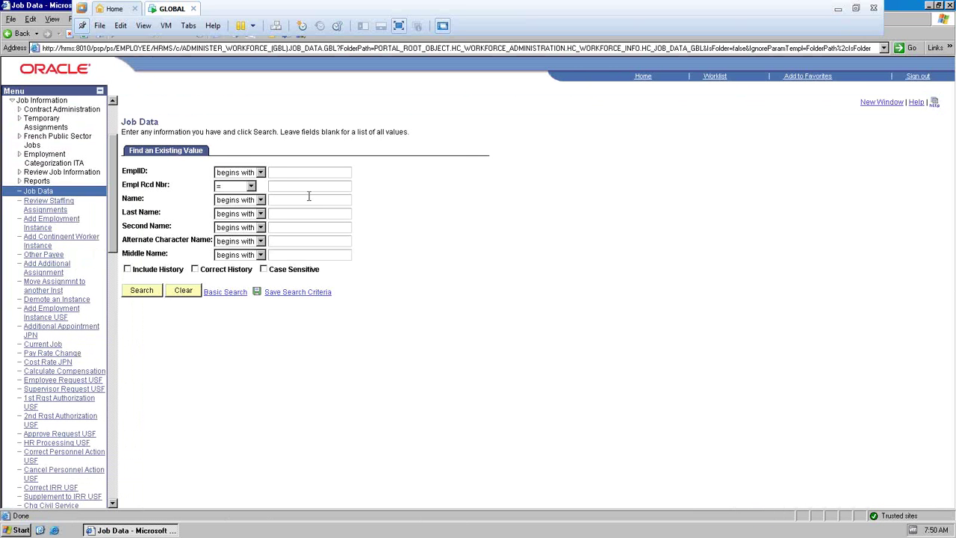
Search Job Data for all employees with the EmplID wildcard % and open an employee's job record from the results
{"action": "type", "text": "%"}
{"action": "left_click", "coordinate": [150, 292]}
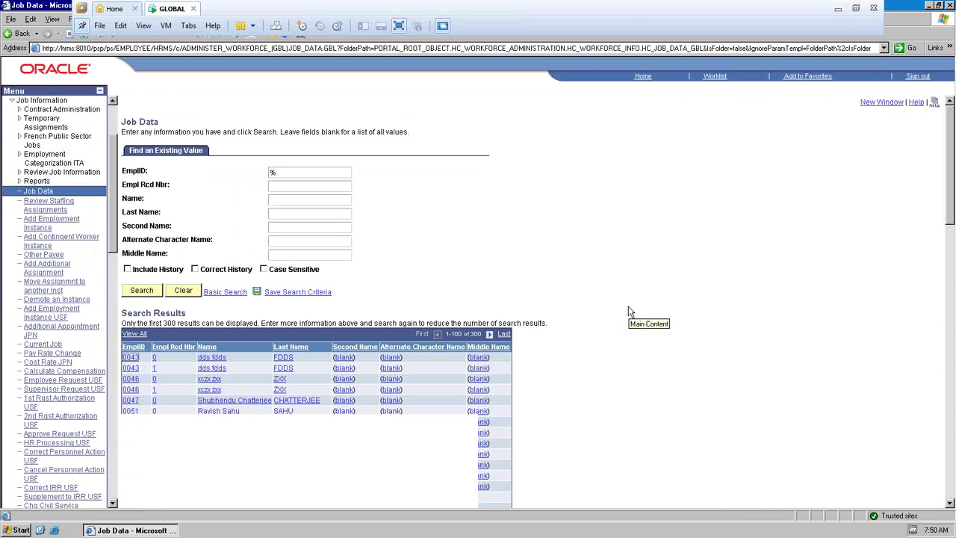
{"action": "scroll", "coordinate": [314, 387], "scroll_direction": "down", "scroll_amount": 5}
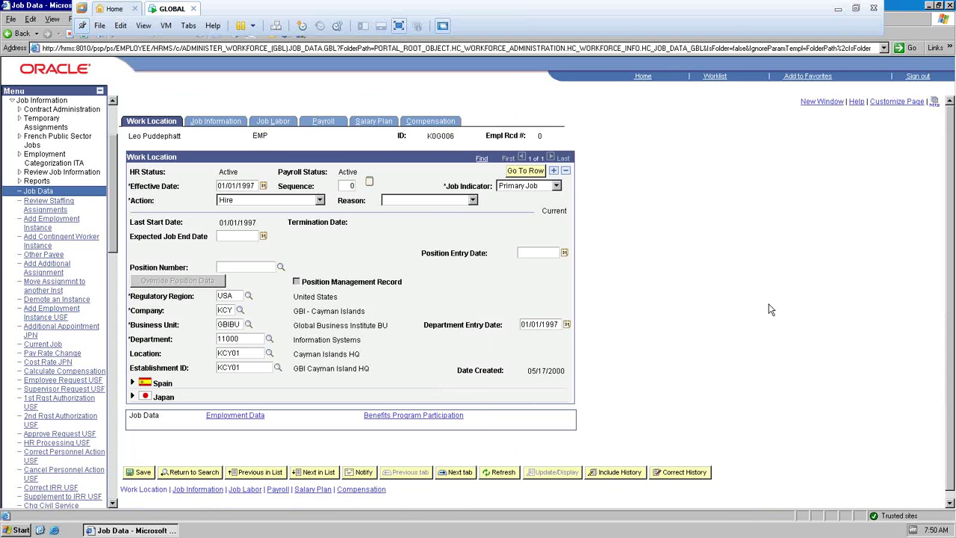
Open the employee's Benefits Program Participation page and review the EMP designation and the Benefit Record Number
{"action": "left_click", "coordinate": [412, 418]}
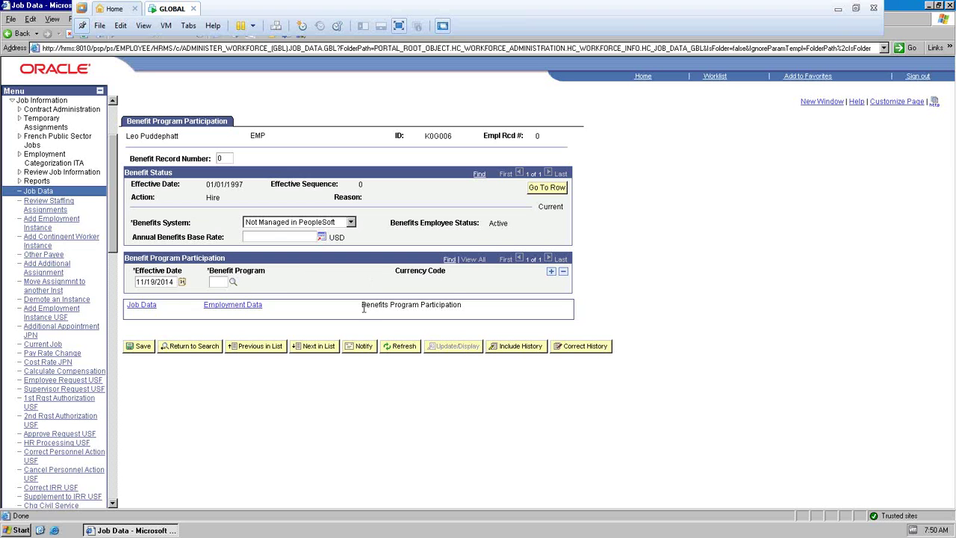
{"action": "left_click_drag", "start_coordinate": [363, 306], "coordinate": [450, 312]}
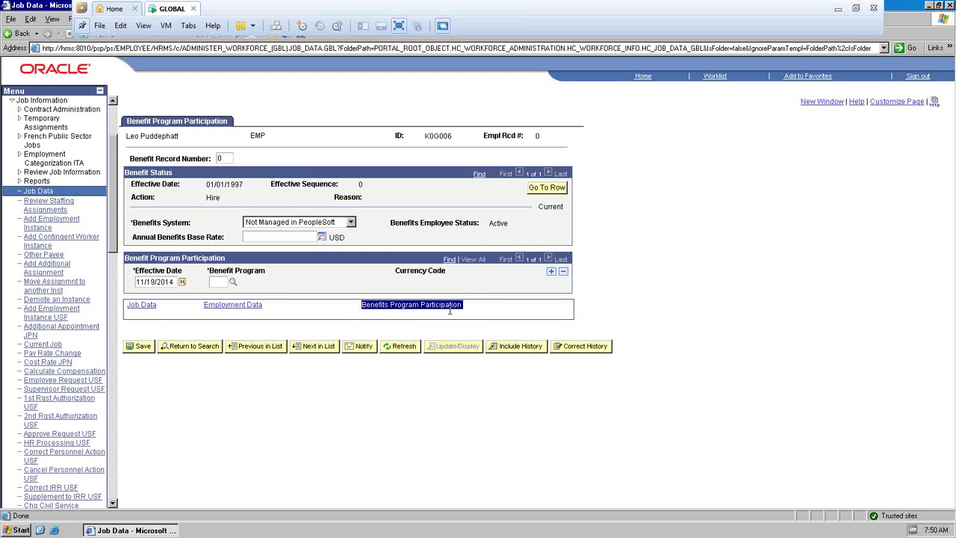
{"action": "left_click", "coordinate": [348, 320]}
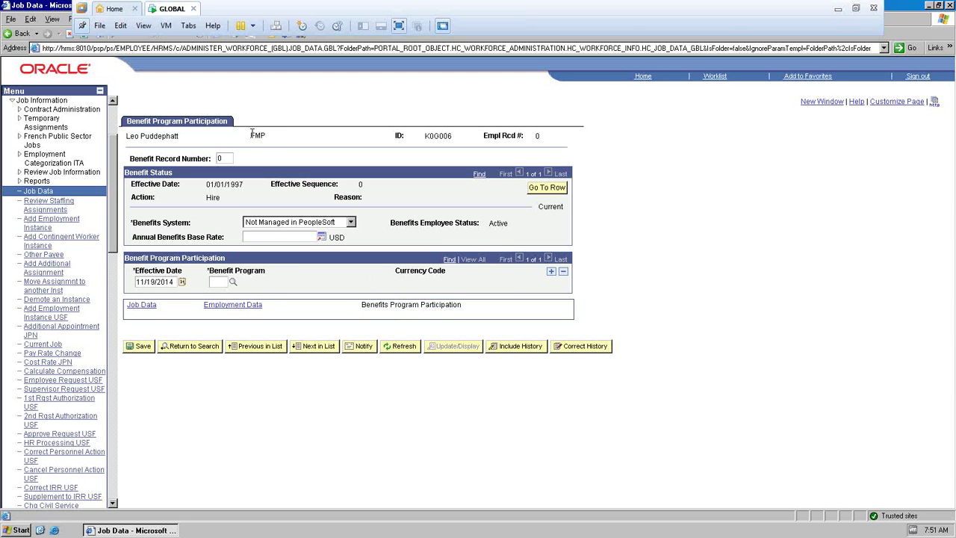
{"action": "left_click_drag", "start_coordinate": [250, 135], "coordinate": [275, 134]}
{"action": "left_click", "coordinate": [304, 142]}
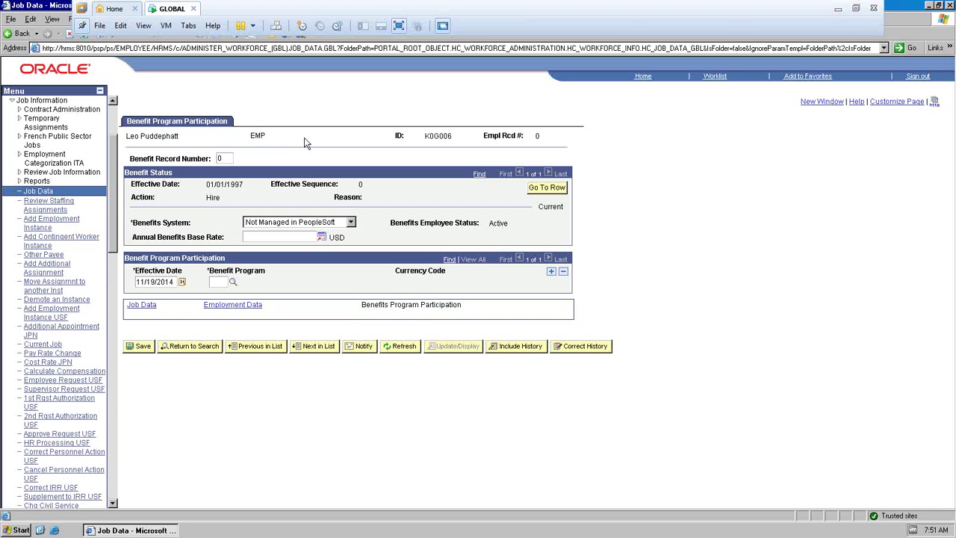
{"action": "double_click", "coordinate": [217, 158]}
{"action": "left_click", "coordinate": [409, 195]}
Put the record in Correct History mode and set the Benefits System to Base Benefits
{"action": "left_click", "coordinate": [351, 223]}
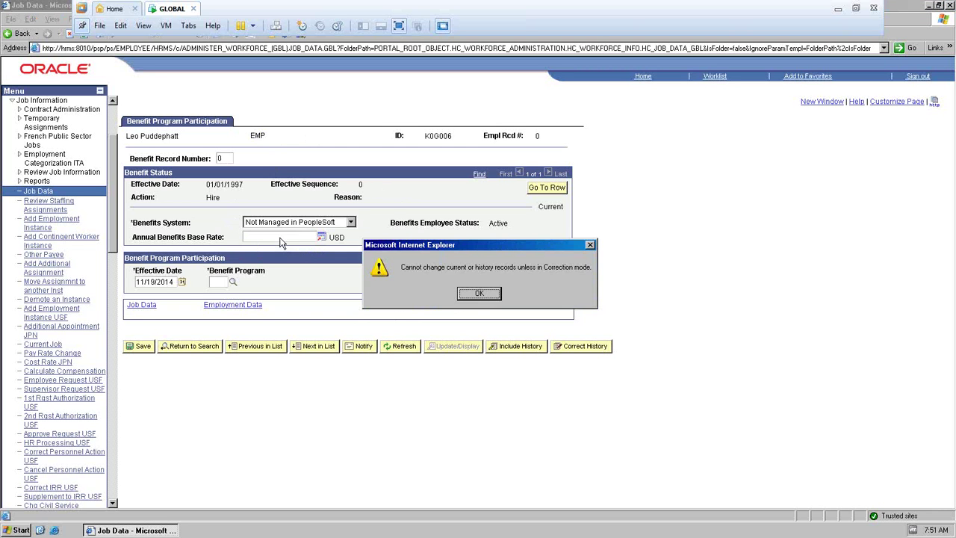
{"action": "left_click", "coordinate": [484, 296]}
{"action": "left_click", "coordinate": [587, 348]}
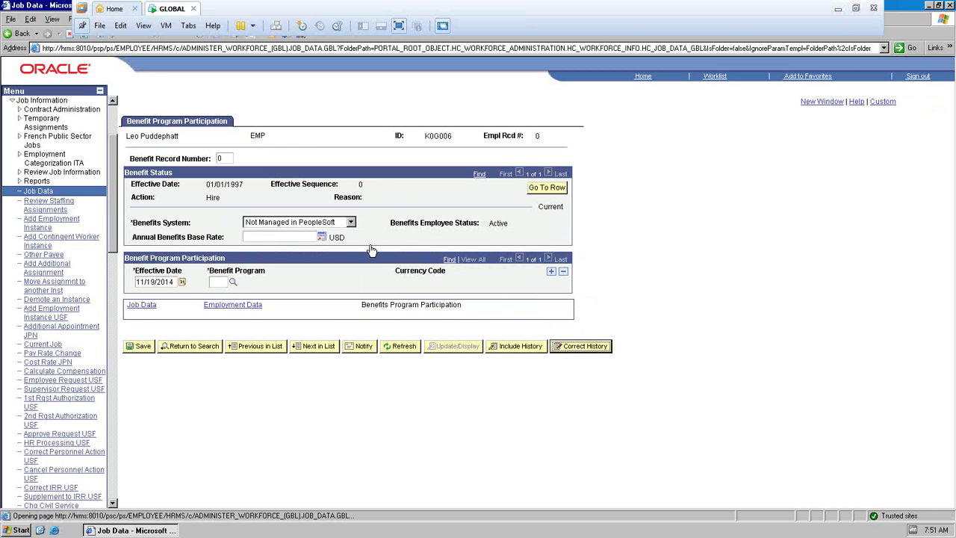
{"action": "left_click", "coordinate": [334, 226]}
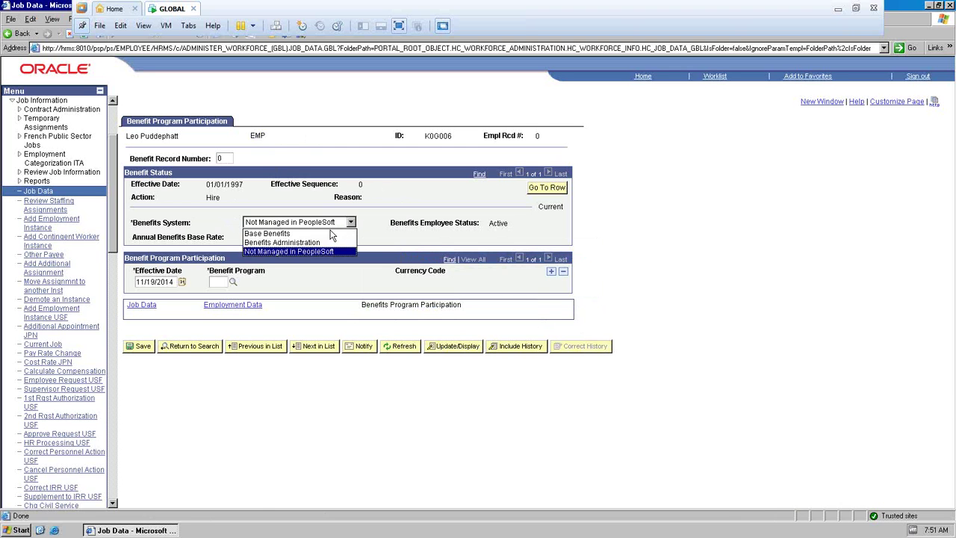
{"action": "left_click", "coordinate": [329, 232]}
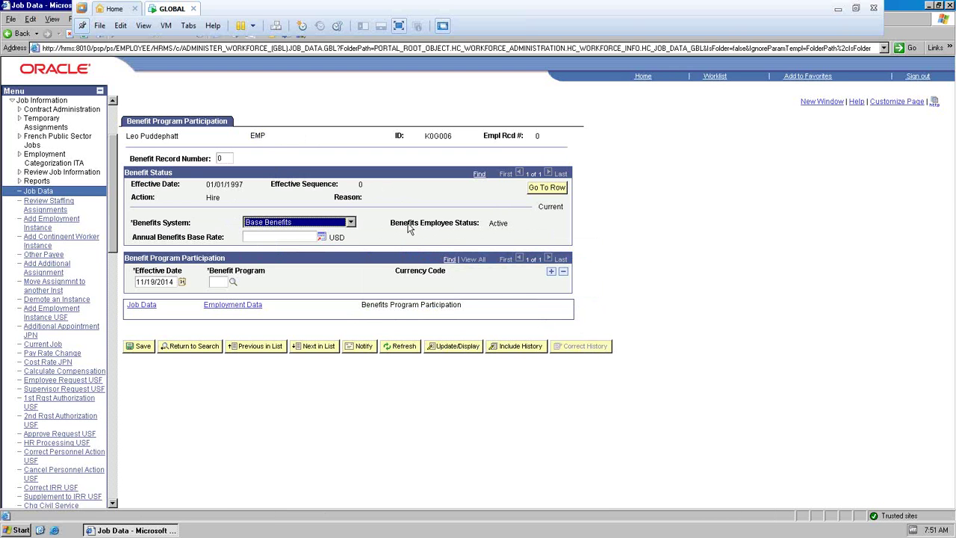
{"action": "left_click", "coordinate": [409, 229]}
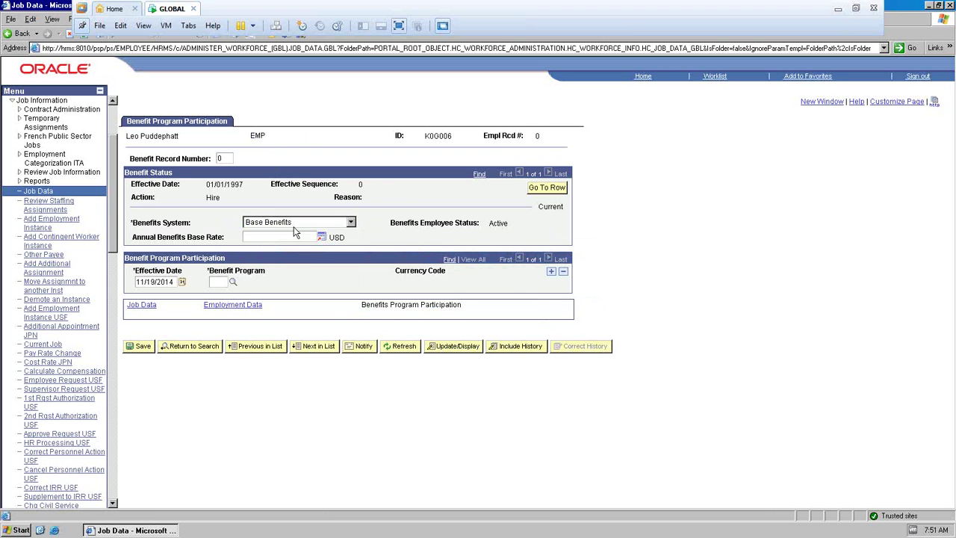
Set the Annual Benefits Base Rate to 6700 and look up KG1 (UK Base Benefits) as the Benefit Program
{"action": "left_click_drag", "start_coordinate": [128, 247], "coordinate": [242, 243]}
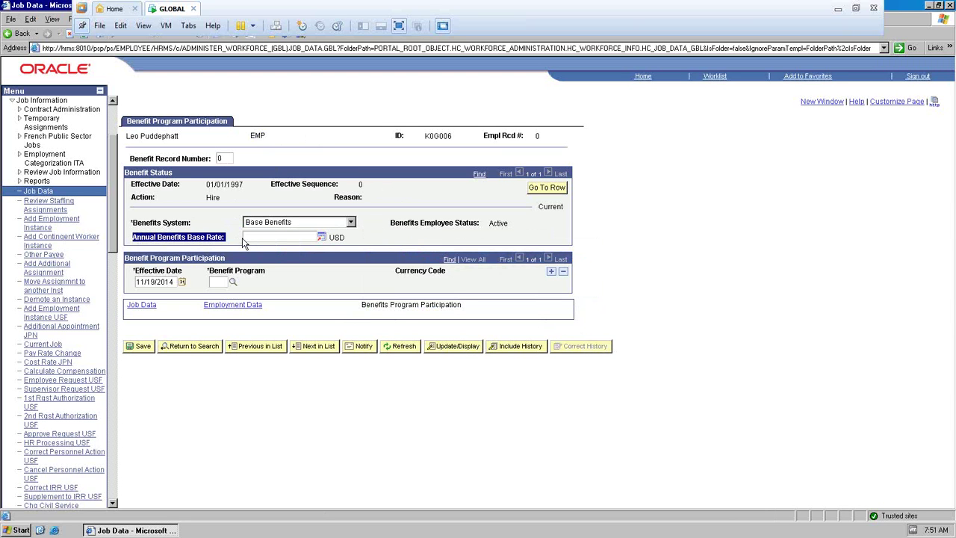
{"action": "left_click", "coordinate": [275, 236]}
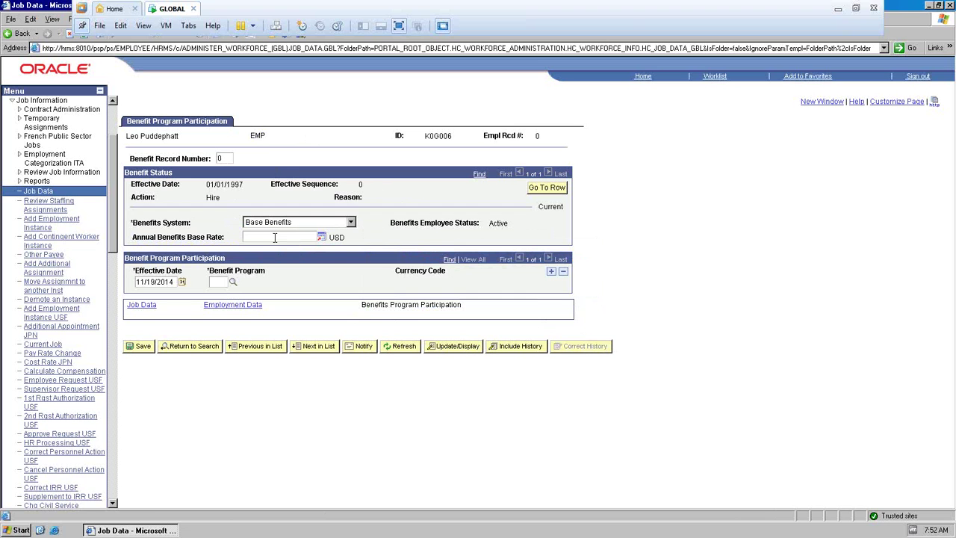
{"action": "type", "text": "6700"}
{"action": "left_click", "coordinate": [233, 283]}
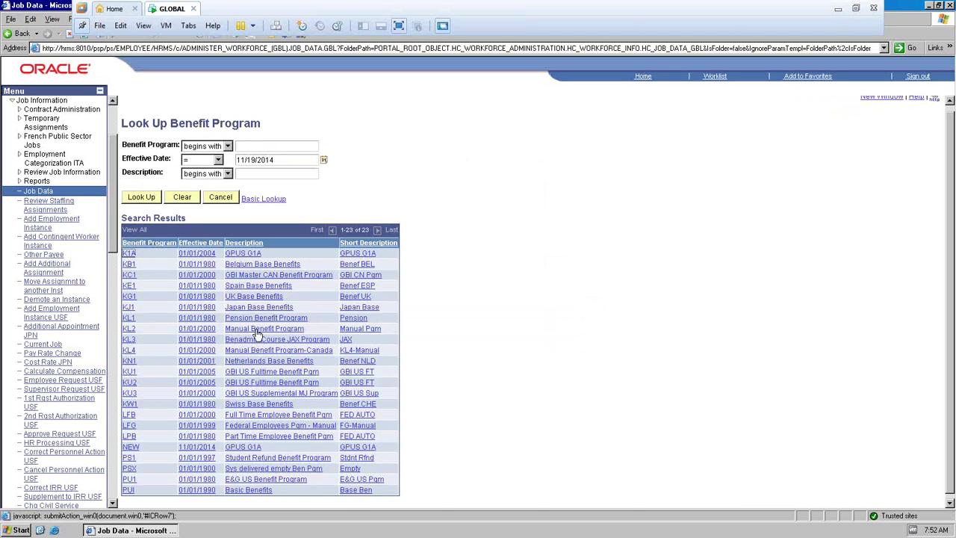
{"action": "left_click", "coordinate": [234, 291]}
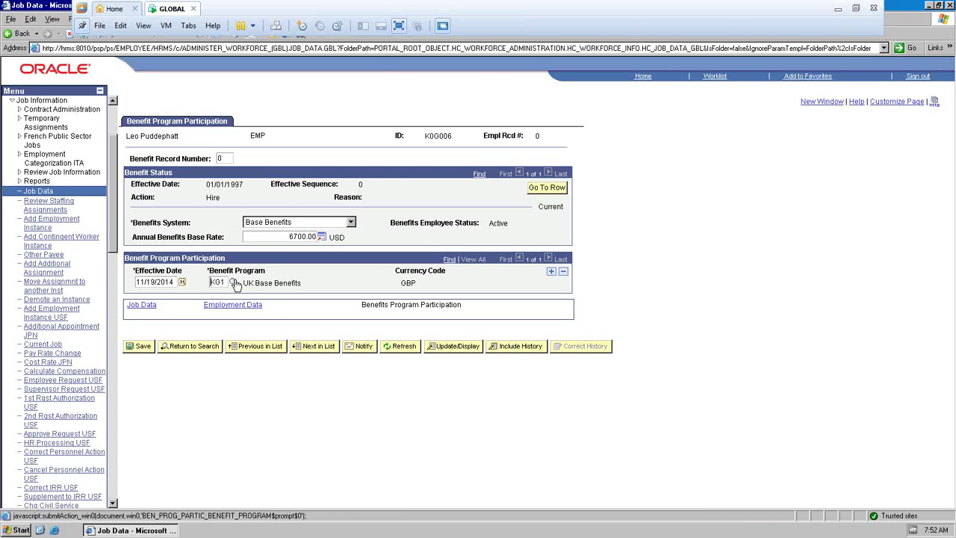
Review the entered base rate, the benefit program description and its currency code
{"action": "double_click", "coordinate": [298, 237]}
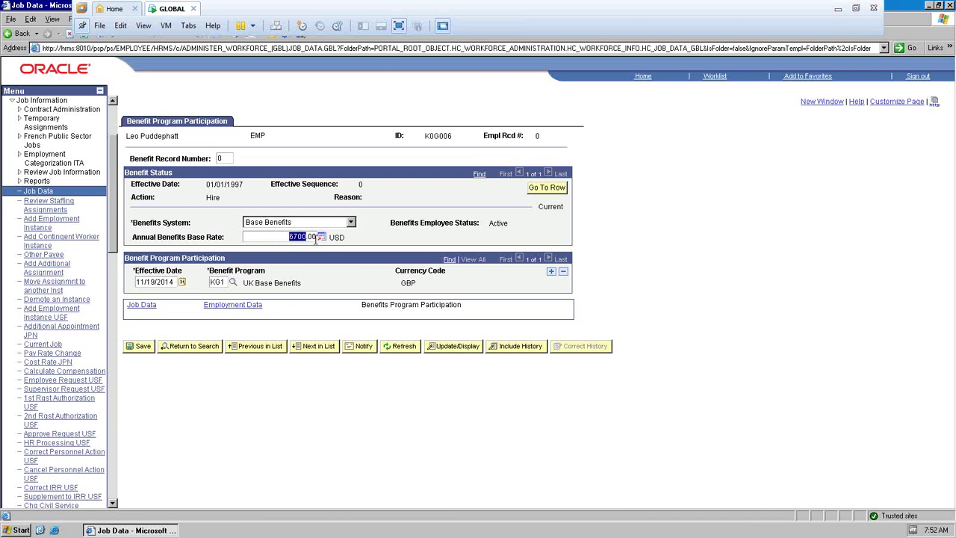
{"action": "left_click_drag", "start_coordinate": [243, 282], "coordinate": [305, 282]}
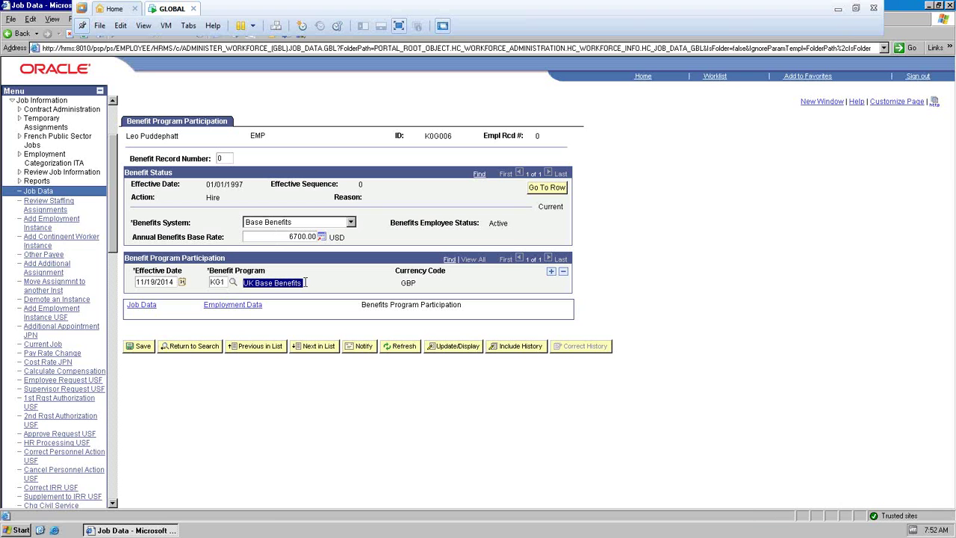
{"action": "left_click", "coordinate": [345, 300]}
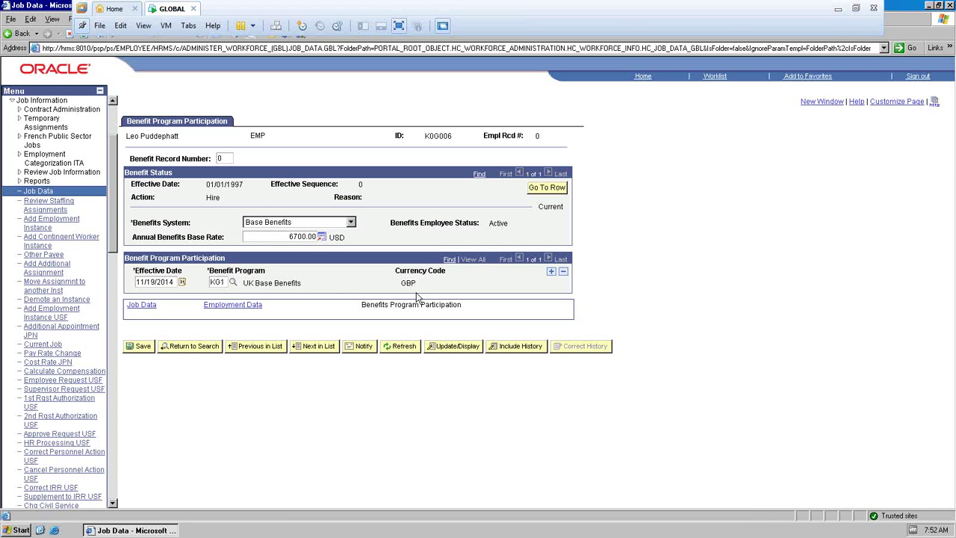
{"action": "left_click_drag", "start_coordinate": [403, 286], "coordinate": [441, 279]}
{"action": "left_click", "coordinate": [318, 294]}
Set the employee's Benefits System to Benefits Administration
{"action": "left_click", "coordinate": [343, 224]}
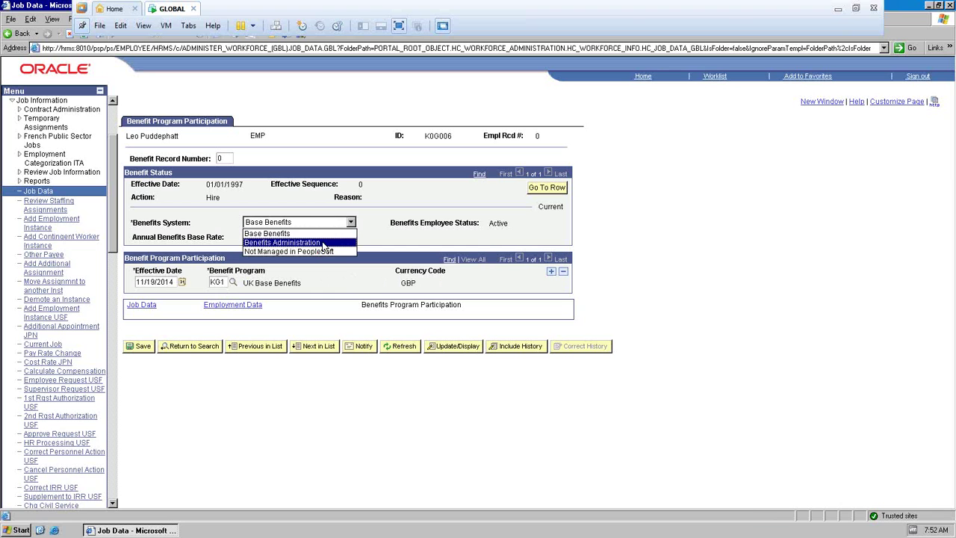
{"action": "left_click", "coordinate": [323, 243]}
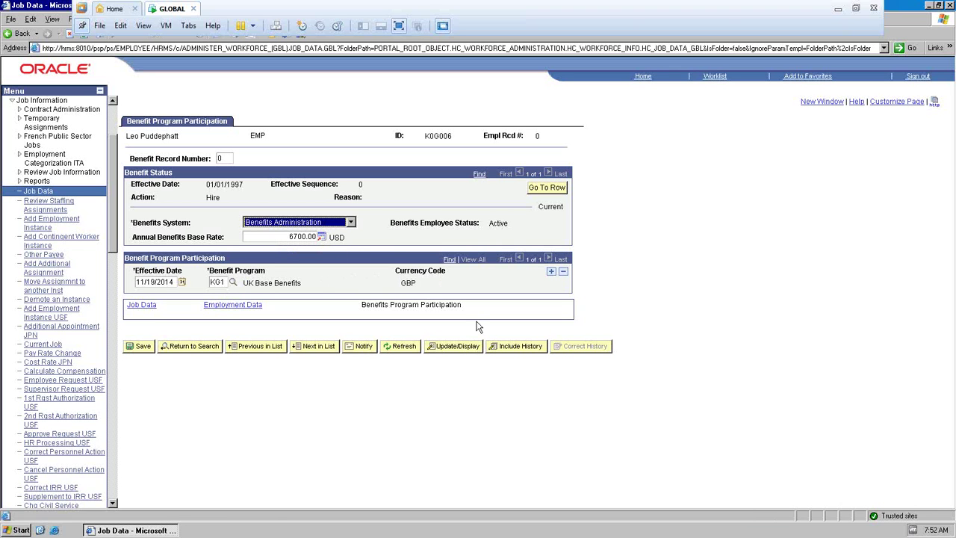
{"action": "left_click", "coordinate": [332, 286]}
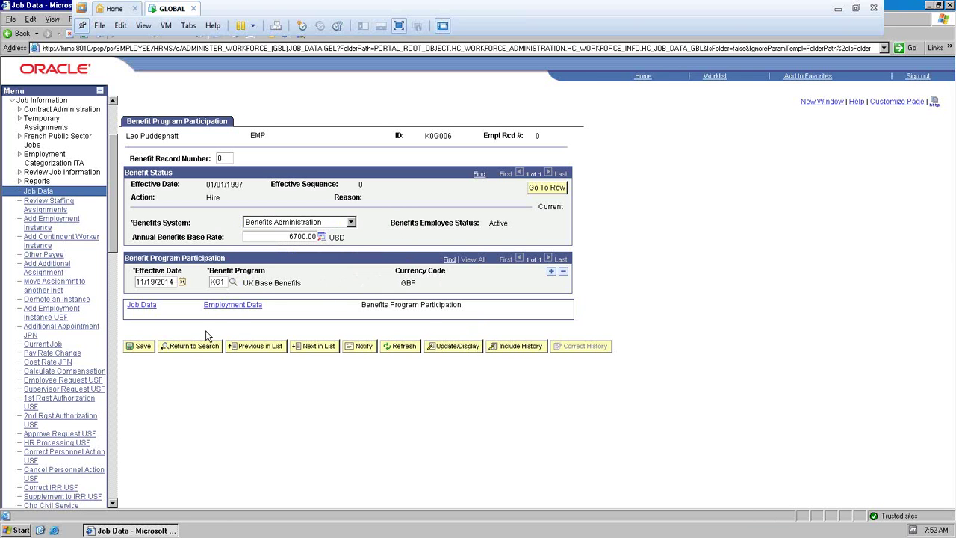
Return to the search results without saving and open another employee's job record with Empl Rcd Nbr 0
{"action": "left_click", "coordinate": [184, 349]}
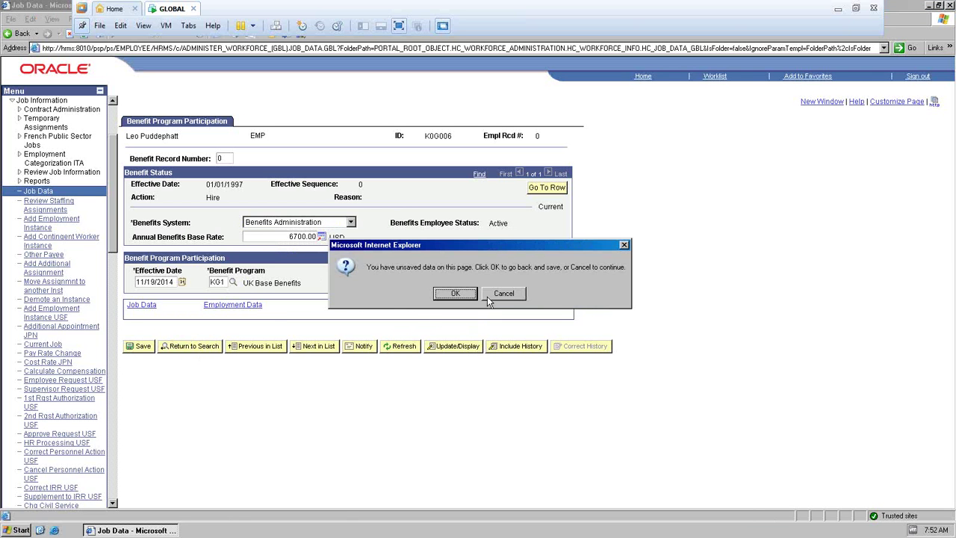
{"action": "left_click", "coordinate": [504, 295]}
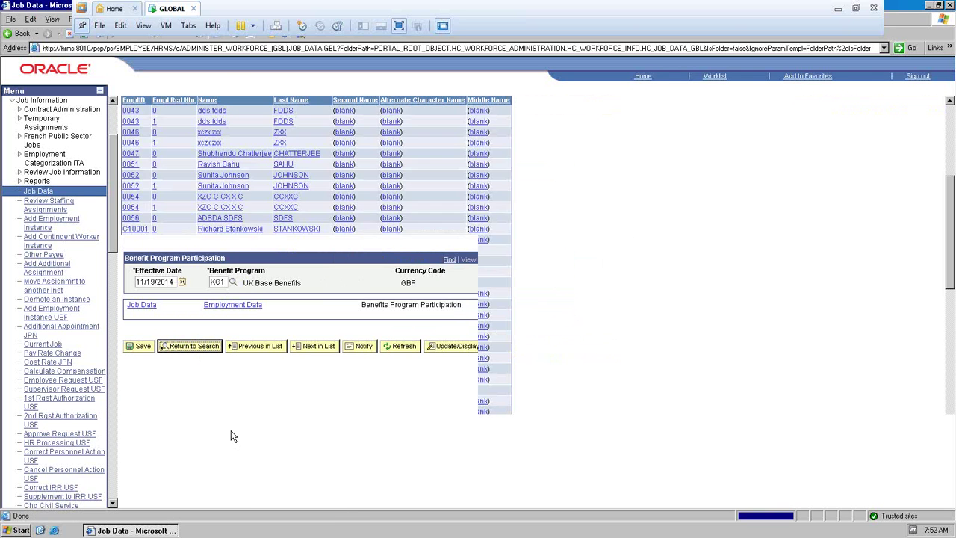
{"action": "scroll", "coordinate": [225, 418], "scroll_direction": "down", "scroll_amount": 6}
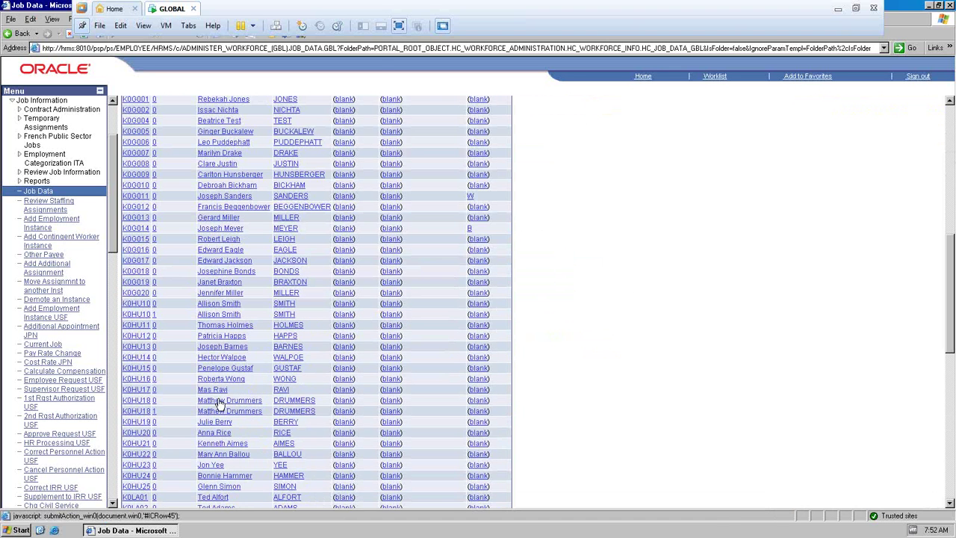
{"action": "left_click", "coordinate": [221, 400]}
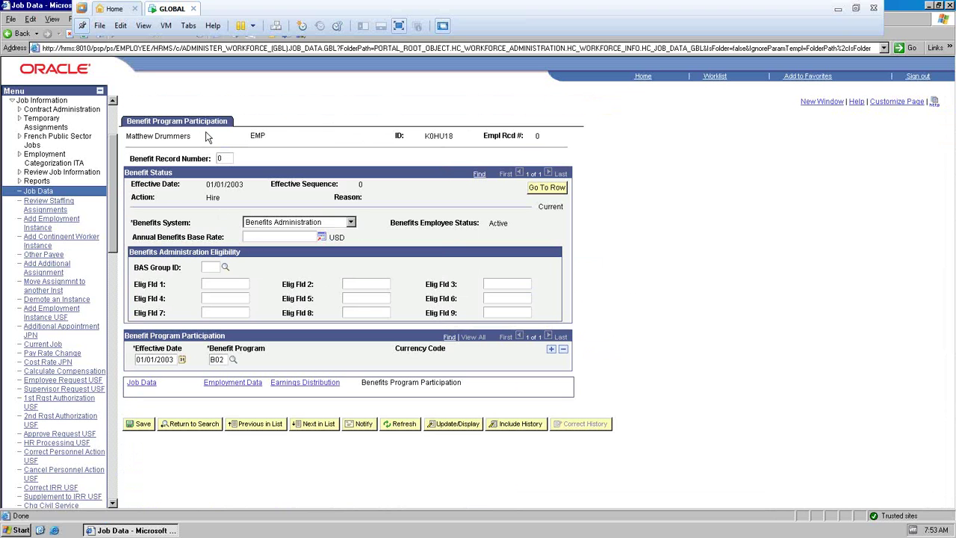
Review the employee's EMP designation and Work Location data, and return to the Benefits Program Participation page
{"action": "left_click_drag", "start_coordinate": [259, 133], "coordinate": [287, 133]}
{"action": "left_click", "coordinate": [292, 149]}
{"action": "left_click", "coordinate": [142, 381]}
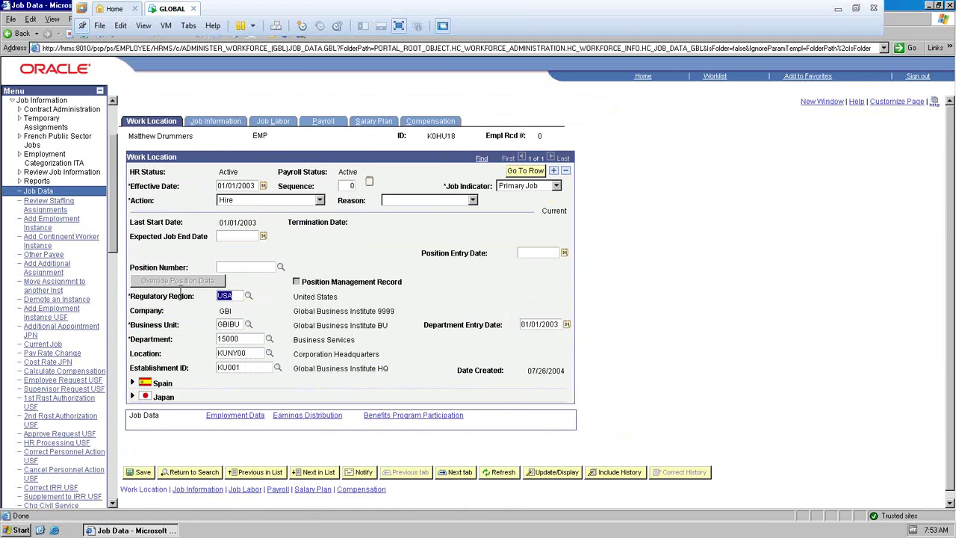
{"action": "left_click", "coordinate": [385, 417]}
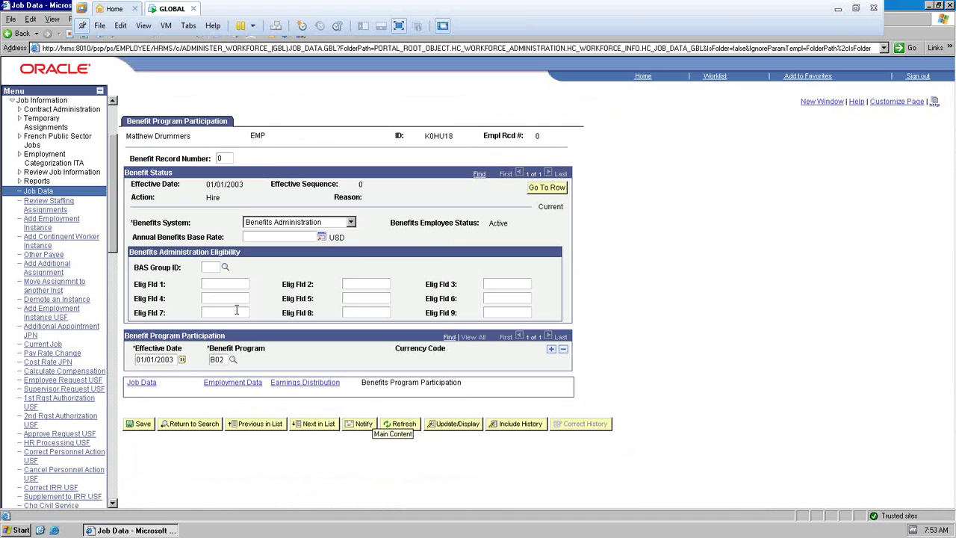
Switch the Benefits System to Base Benefits and back to Benefits Administration to compare the two options
{"action": "left_click", "coordinate": [289, 223]}
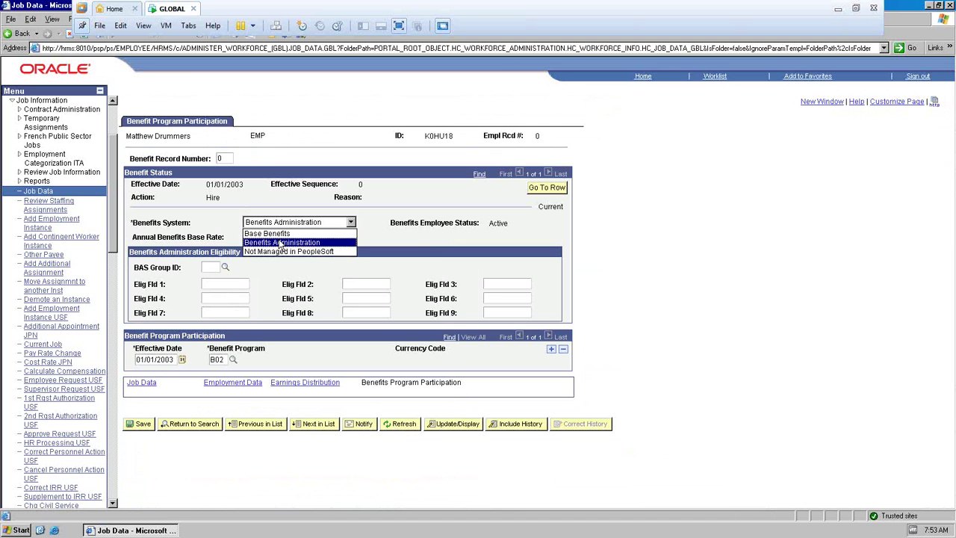
{"action": "left_click", "coordinate": [282, 243]}
{"action": "left_click", "coordinate": [273, 224]}
{"action": "left_click", "coordinate": [270, 234]}
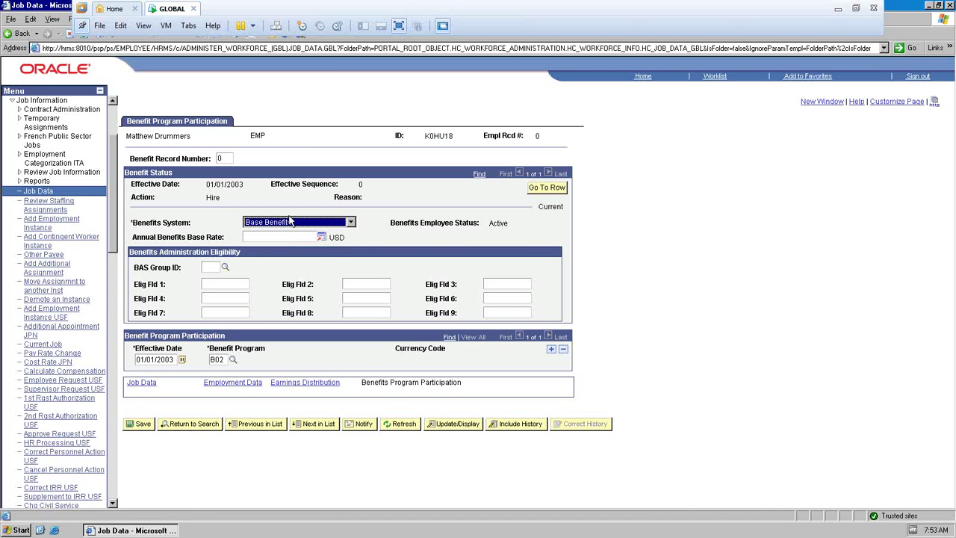
{"action": "left_click", "coordinate": [291, 223]}
{"action": "left_click", "coordinate": [297, 246]}
{"action": "left_click", "coordinate": [292, 236]}
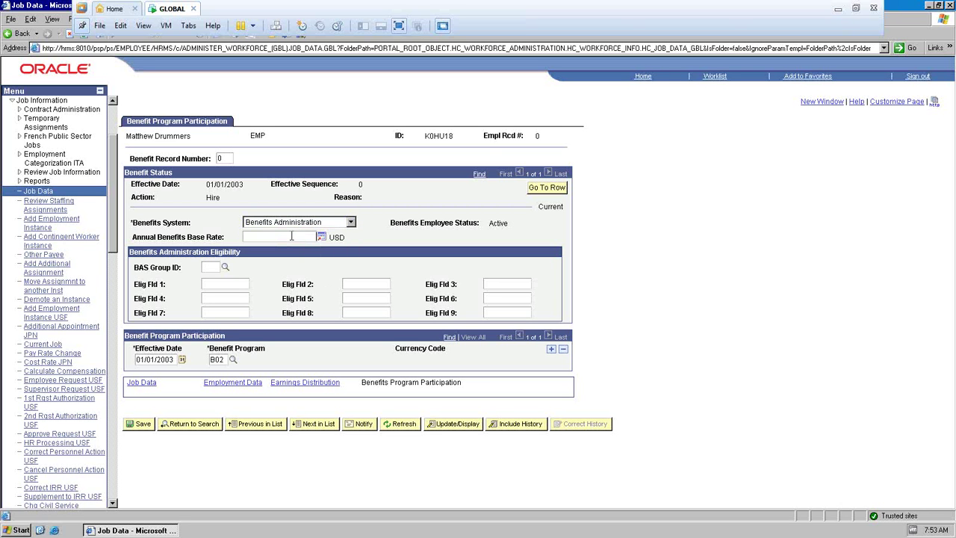
Review the Annual Benefits Base Rate and BAS Group ID fields, keeping Benefits Administration as the Benefits System
{"action": "left_click_drag", "start_coordinate": [135, 241], "coordinate": [219, 249]}
{"action": "left_click", "coordinate": [262, 245]}
{"action": "left_click", "coordinate": [211, 267]}
{"action": "left_click", "coordinate": [251, 227]}
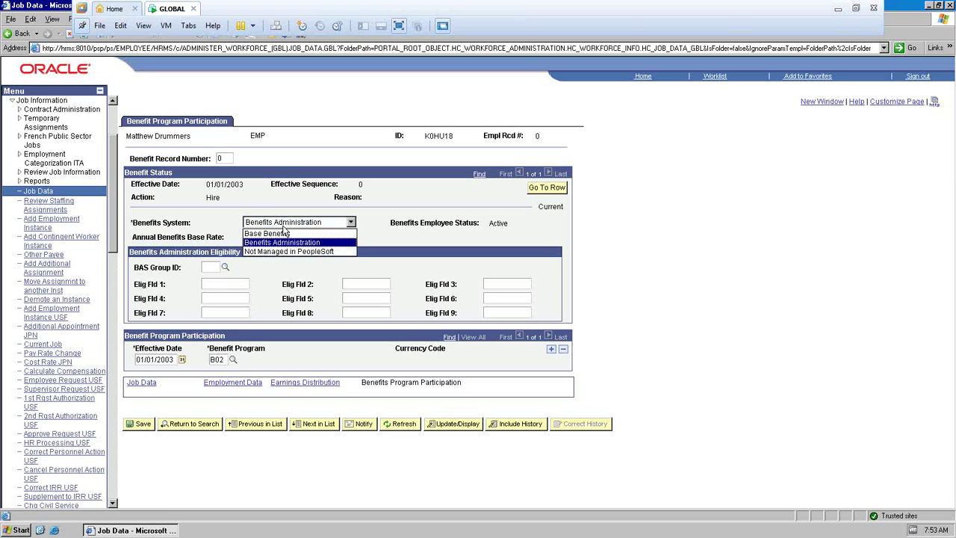
{"action": "left_click", "coordinate": [281, 243]}
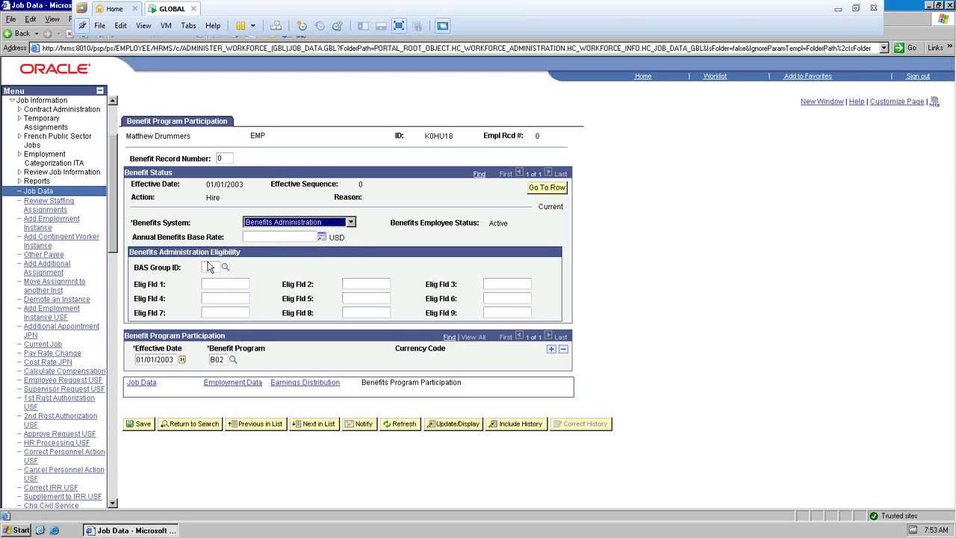
Examine the Elig Fld entries in the Benefits Administration Eligibility section
{"action": "left_click", "coordinate": [222, 283]}
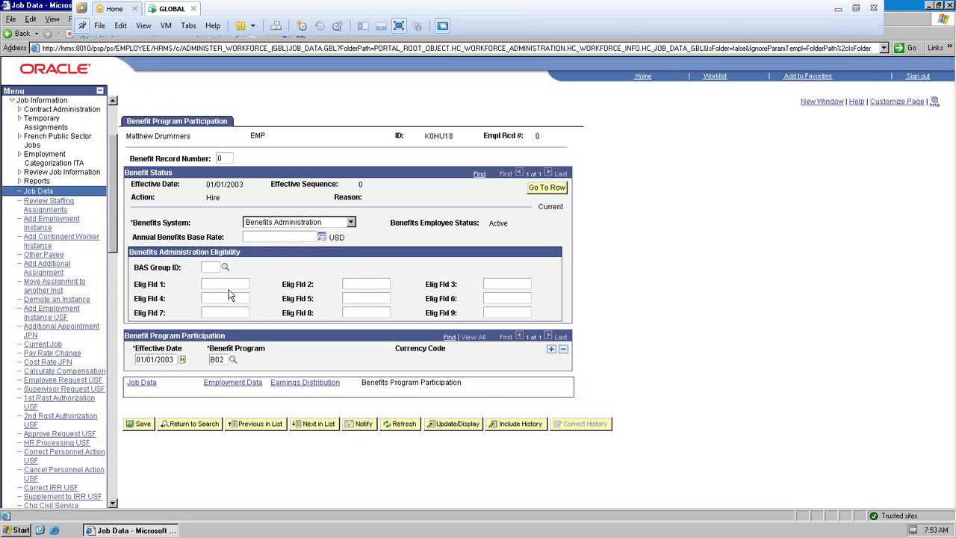
{"action": "left_click_drag", "start_coordinate": [116, 235], "coordinate": [116, 209]}
{"action": "scroll", "coordinate": [116, 209], "scroll_direction": "up", "scroll_amount": 2}
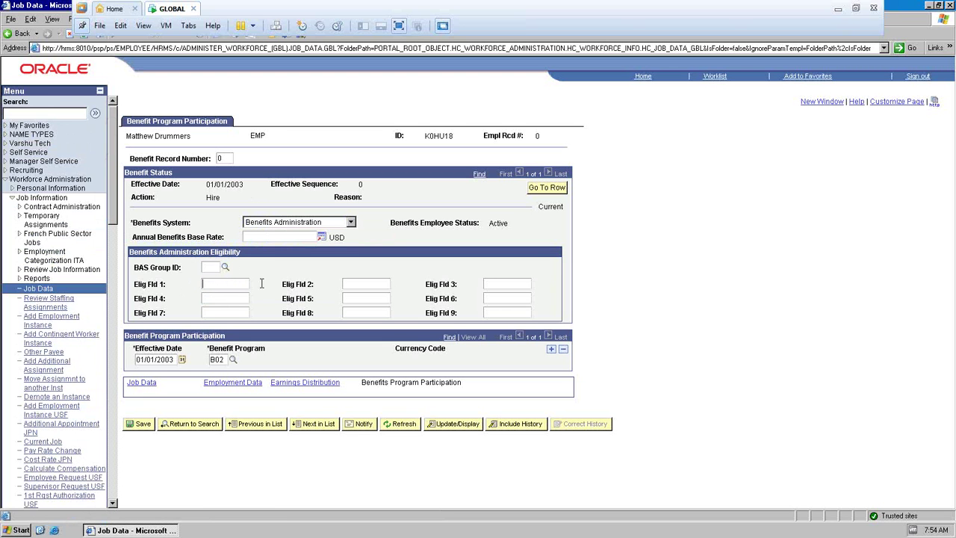
{"action": "left_click", "coordinate": [351, 278]}
{"action": "left_click", "coordinate": [517, 285]}
Switch to Benefits Day 2.pdf in Adobe Reader and examine the Eligibility Rules Table with its Eligibility Config fields on page 16
{"action": "left_click", "coordinate": [845, 4]}
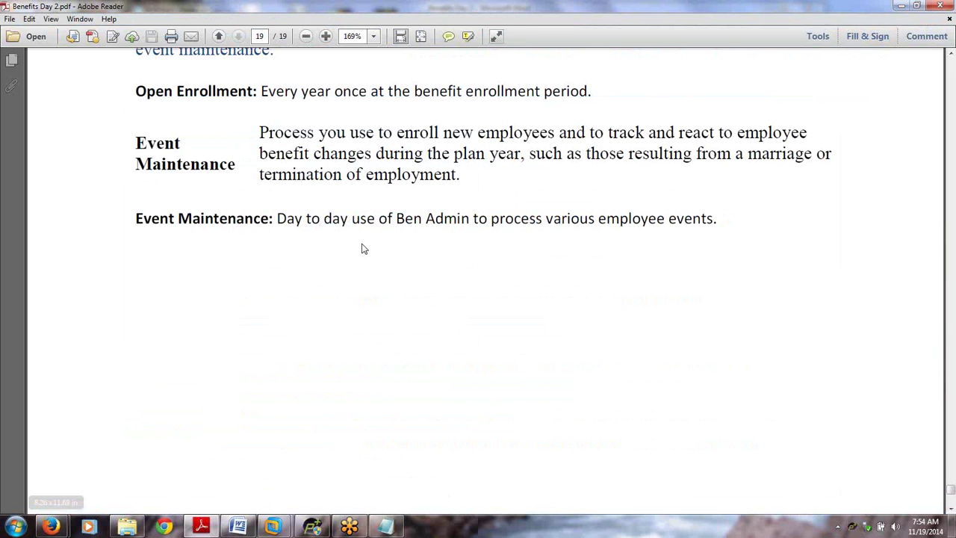
{"action": "scroll", "coordinate": [362, 249], "scroll_direction": "up", "scroll_amount": 5}
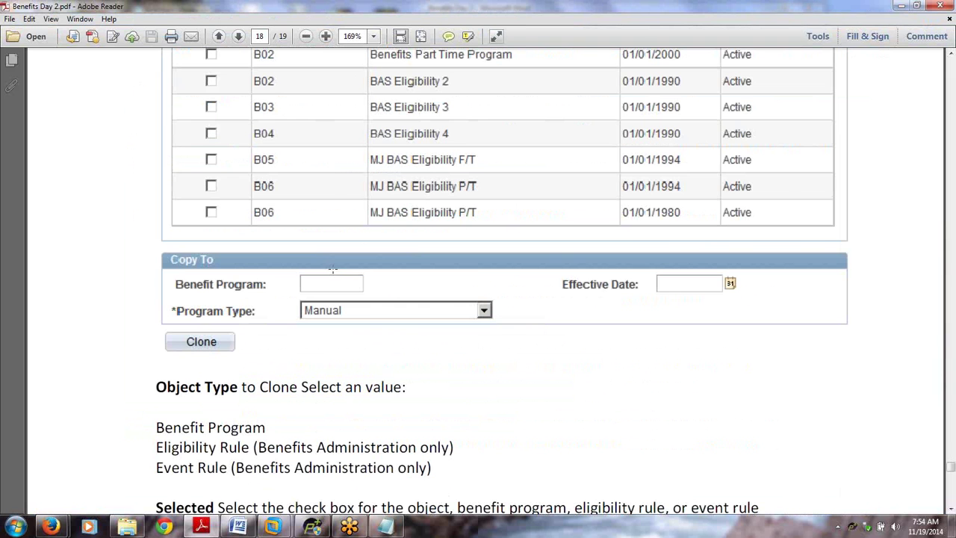
{"action": "scroll", "coordinate": [333, 269], "scroll_direction": "up", "scroll_amount": 10}
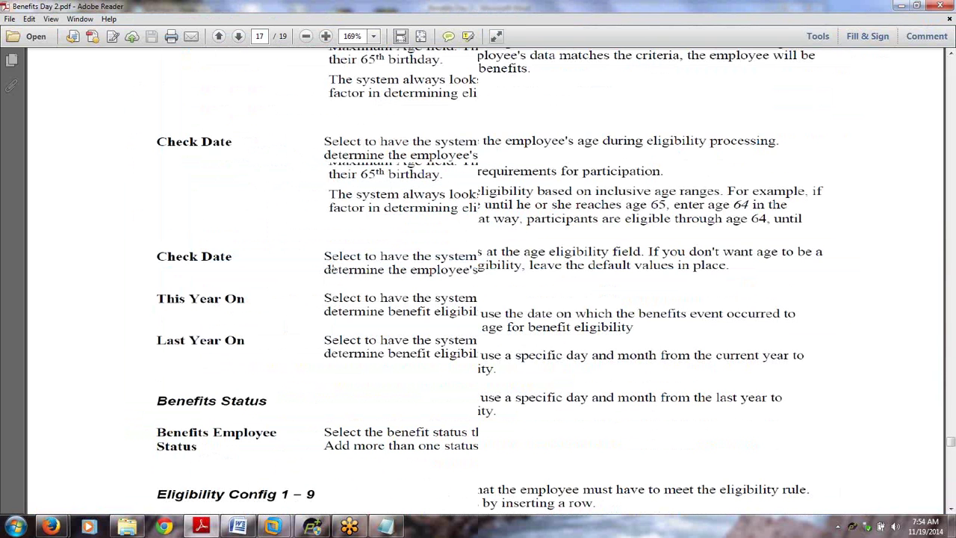
{"action": "scroll", "coordinate": [330, 272], "scroll_direction": "up", "scroll_amount": 10}
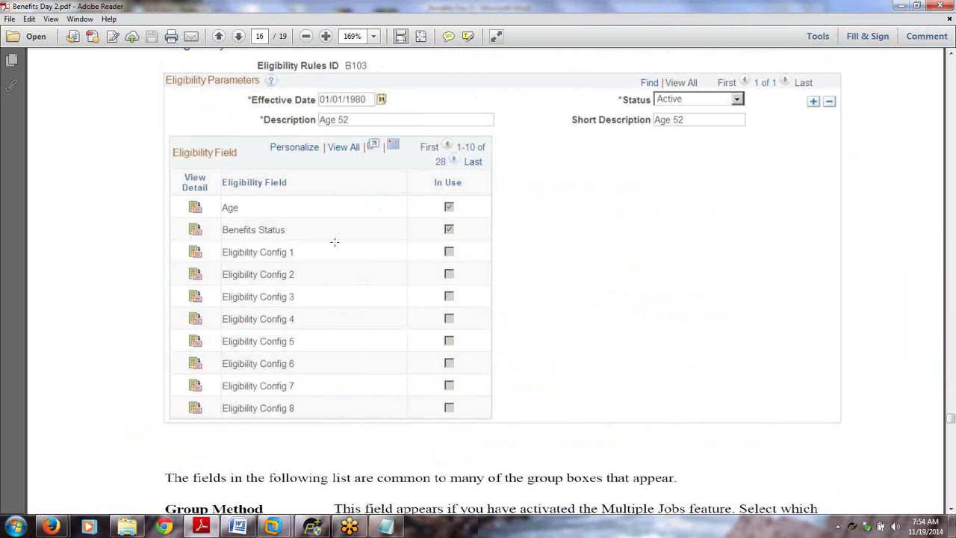
{"action": "scroll", "coordinate": [647, 244], "scroll_direction": "up", "scroll_amount": 3}
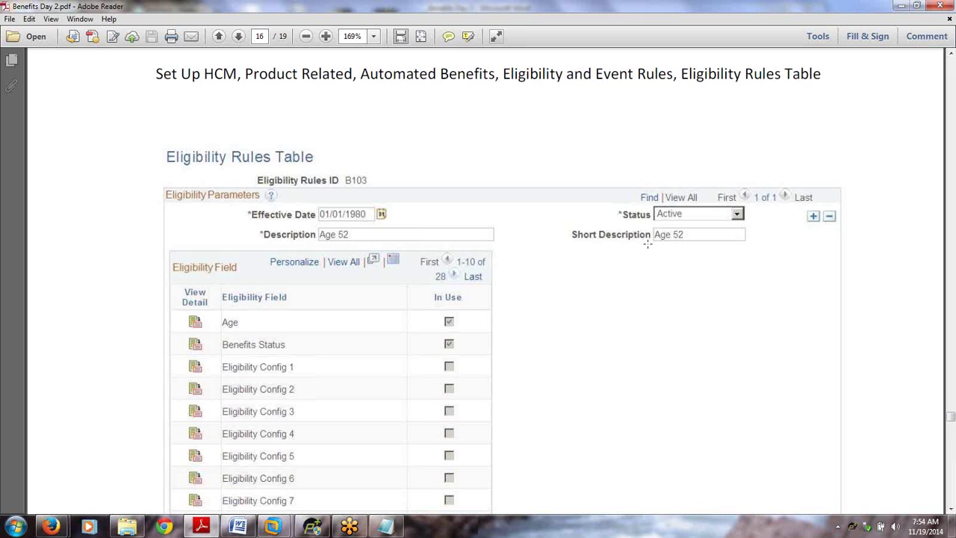
{"action": "scroll", "coordinate": [647, 244], "scroll_direction": "down", "scroll_amount": 1}
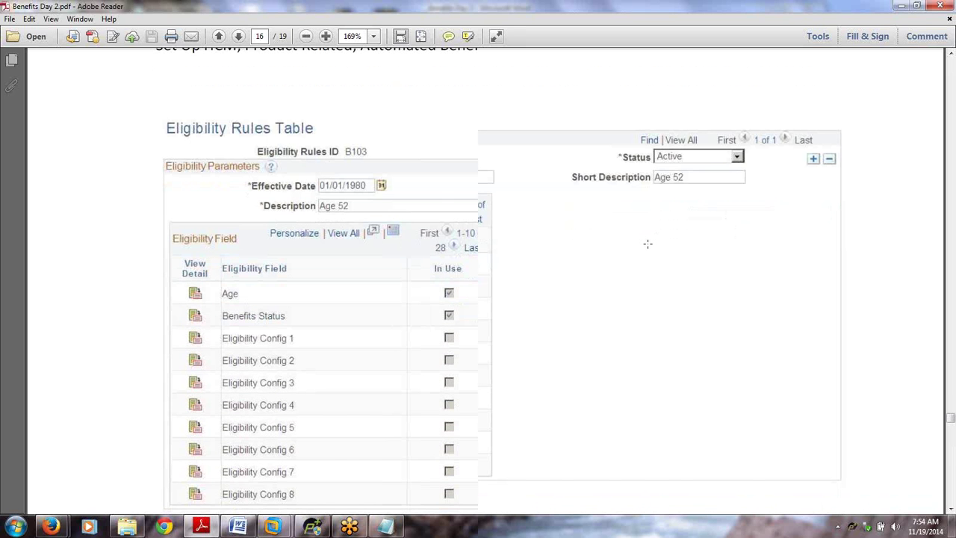
{"action": "scroll", "coordinate": [647, 244], "scroll_direction": "down", "scroll_amount": 4}
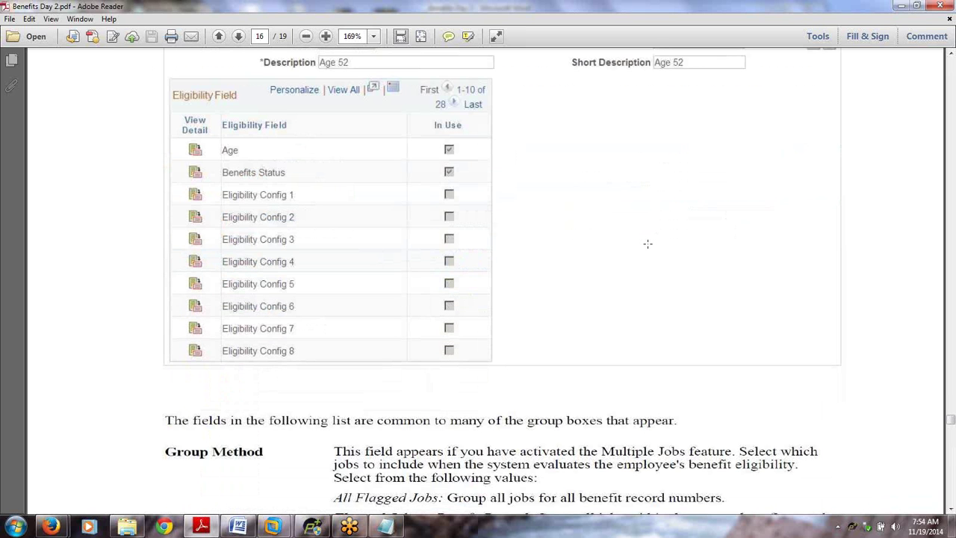
{"action": "scroll", "coordinate": [647, 244], "scroll_direction": "down", "scroll_amount": 2}
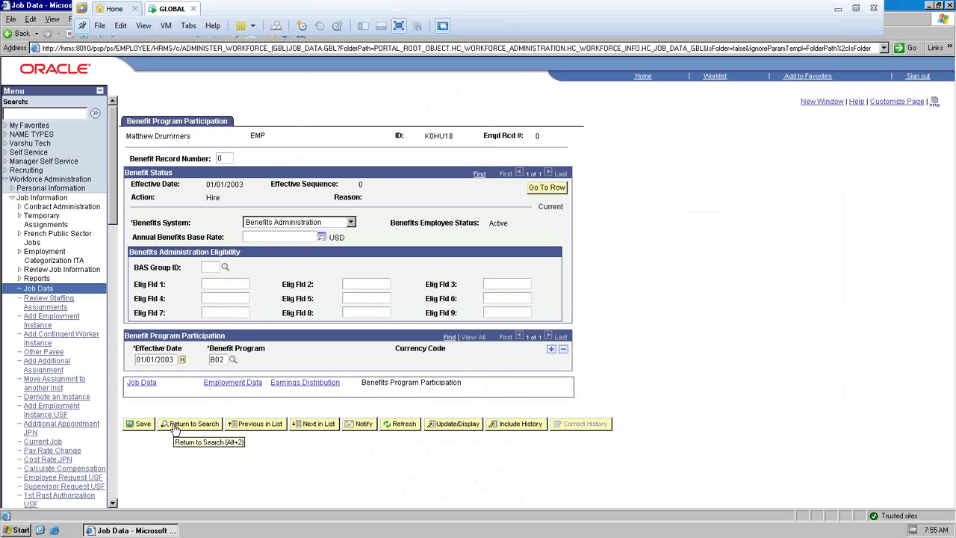
Back in PeopleSoft, leave the employee's job record and open Review HR/Job/Payroll Data under Benefits, Employee/Dependent Information
{"action": "left_click", "coordinate": [174, 425]}
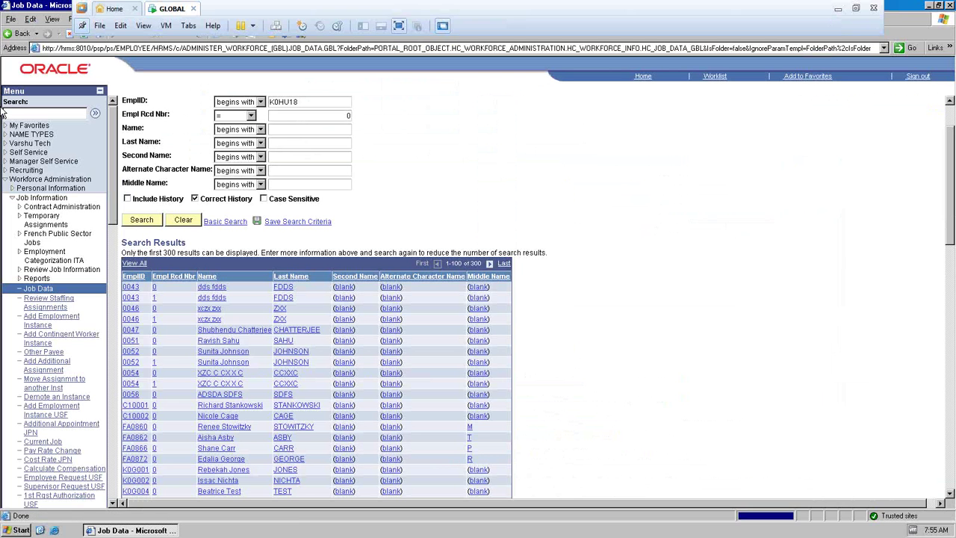
{"action": "left_click", "coordinate": [8, 182]}
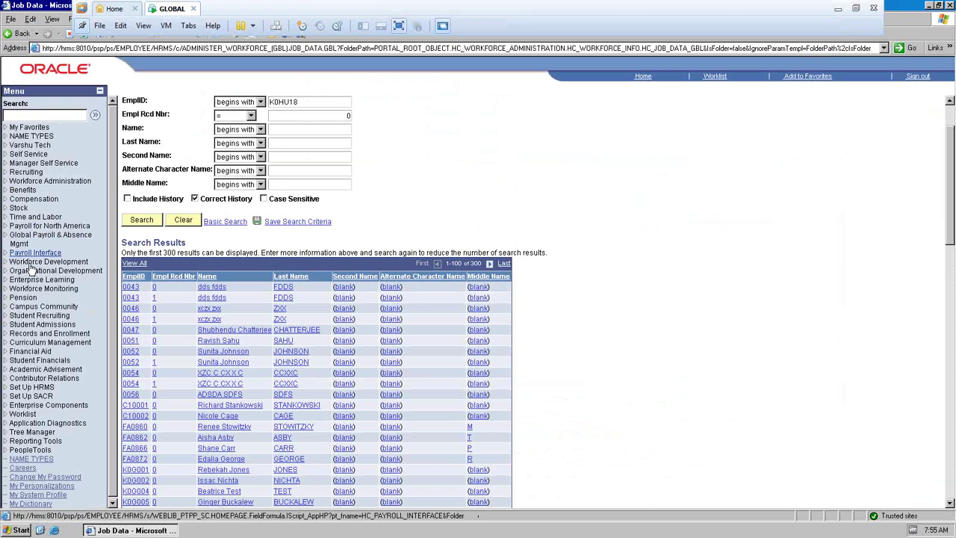
{"action": "left_click", "coordinate": [6, 192]}
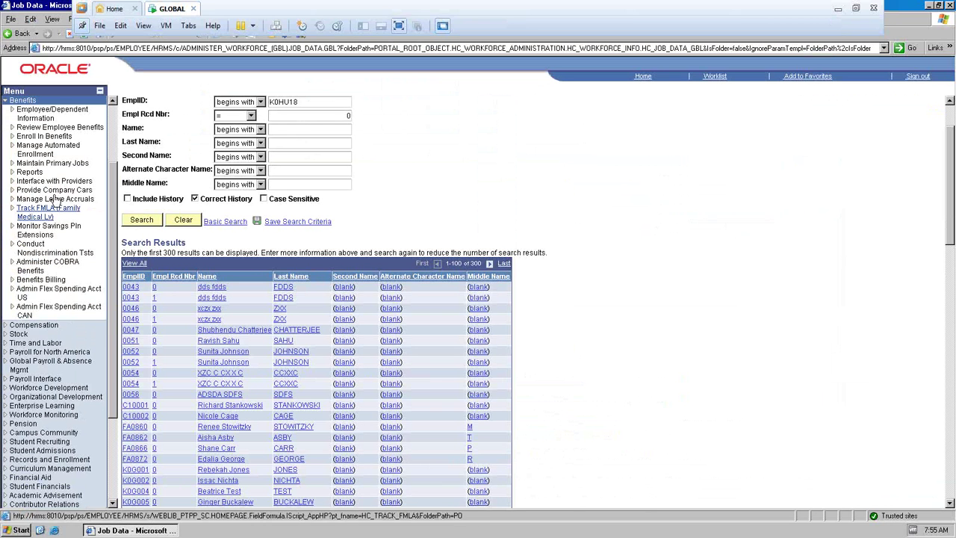
{"action": "left_click", "coordinate": [11, 111]}
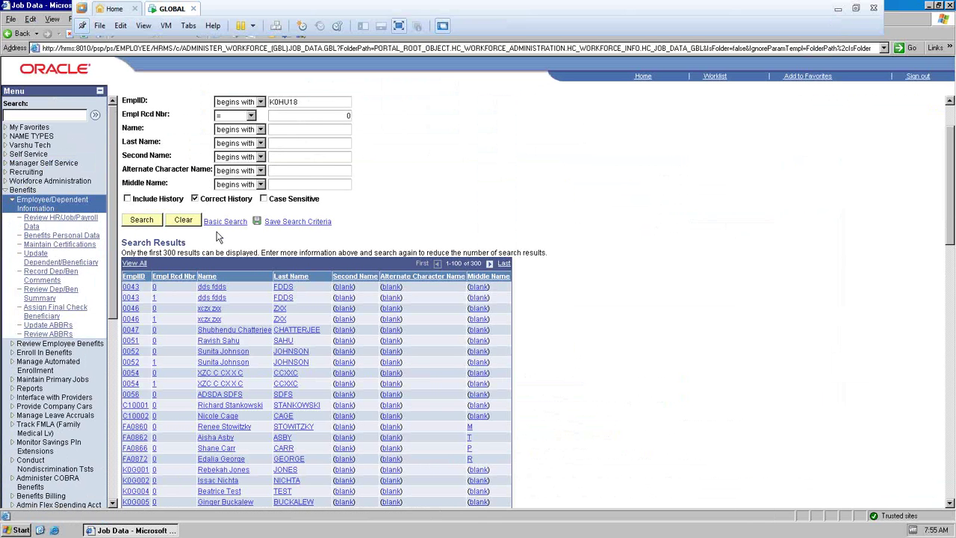
{"action": "left_click", "coordinate": [47, 222]}
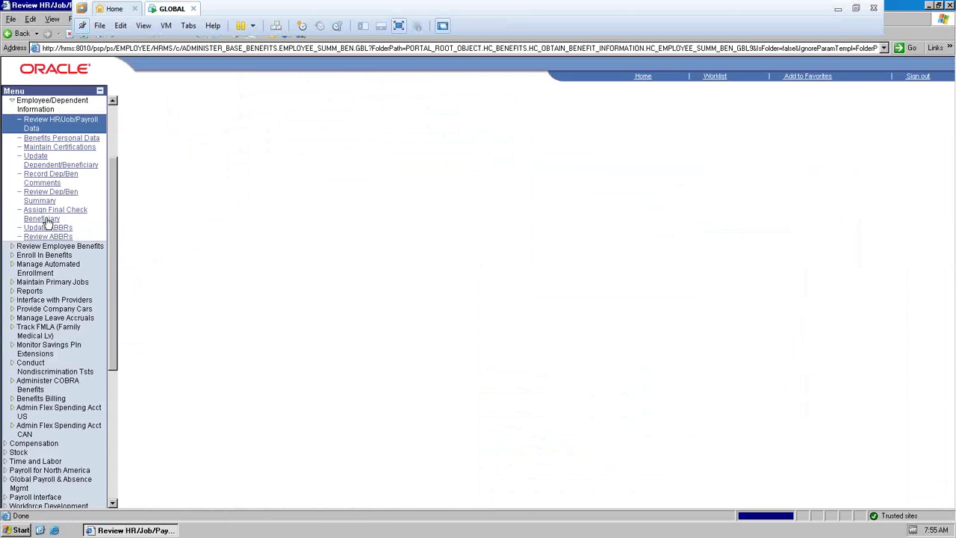
Search with % as the EmplID, open the first employee listed and review the Employee Summary Data
{"action": "type", "text": "%"}
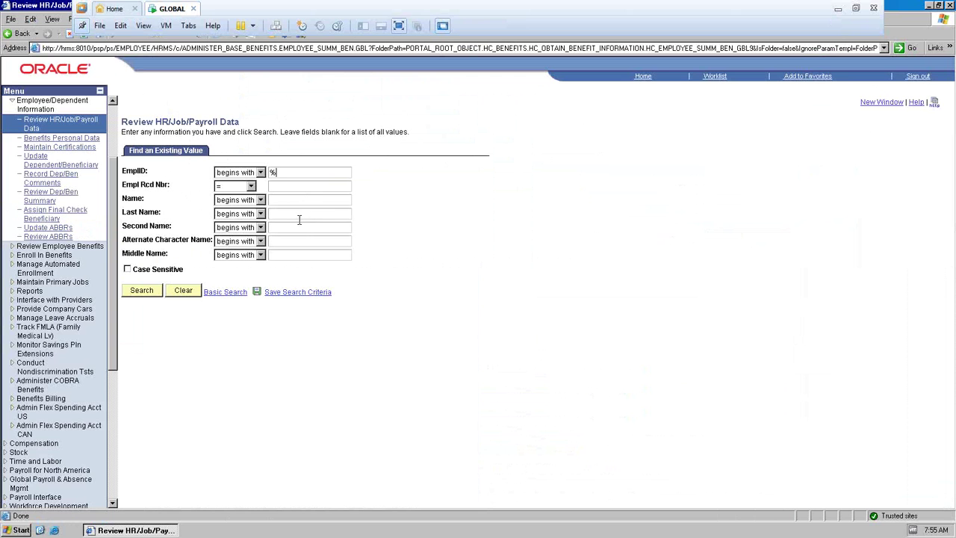
{"action": "left_click", "coordinate": [142, 291]}
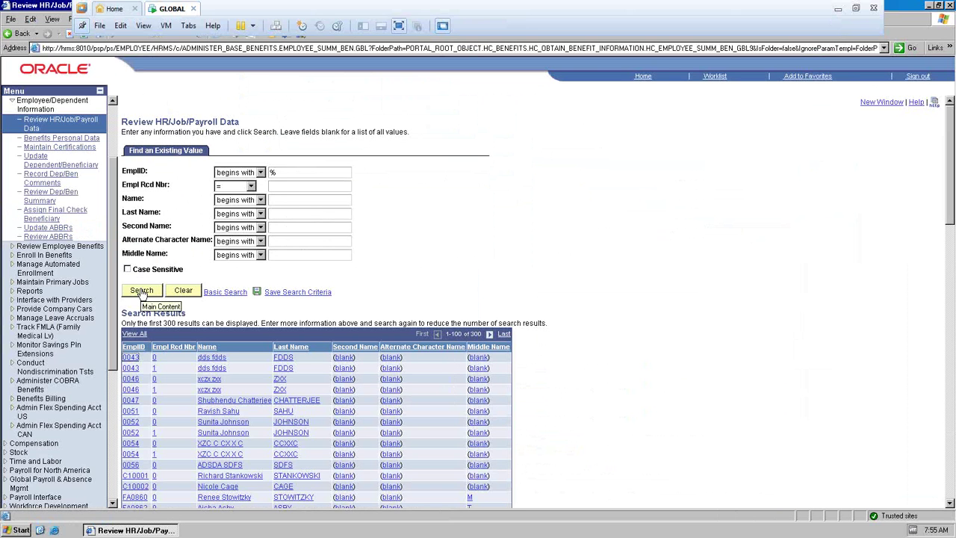
{"action": "left_click", "coordinate": [130, 359]}
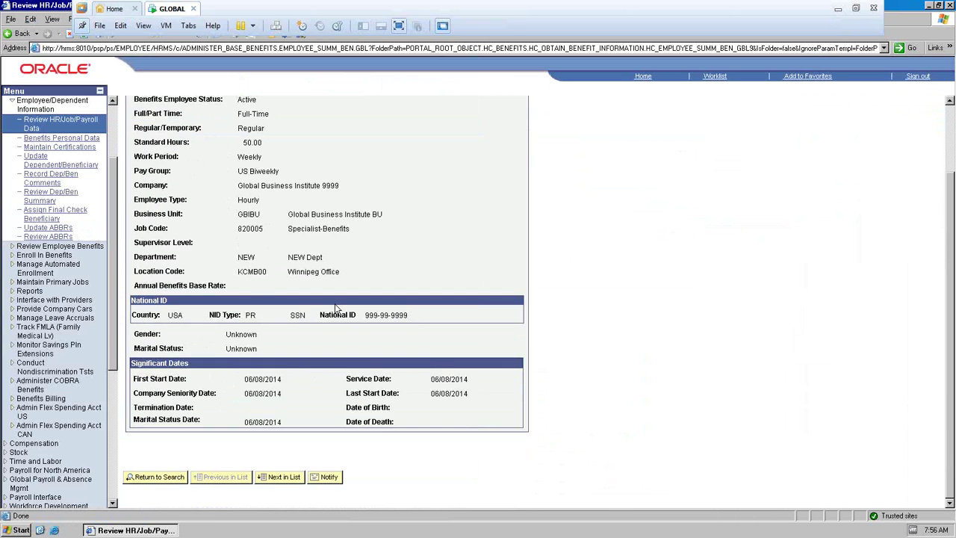
{"action": "scroll", "coordinate": [334, 305], "scroll_direction": "down", "scroll_amount": 3}
{"action": "scroll", "coordinate": [335, 309], "scroll_direction": "up", "scroll_amount": 3}
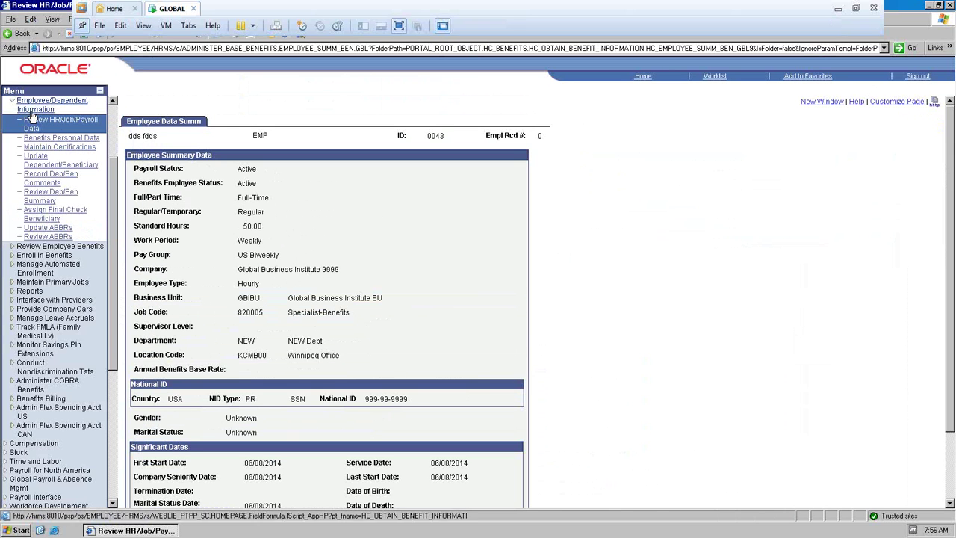
Open the employee's Benefits Personal Data page and review the highly compensated and Medicare fields
{"action": "left_click", "coordinate": [59, 138]}
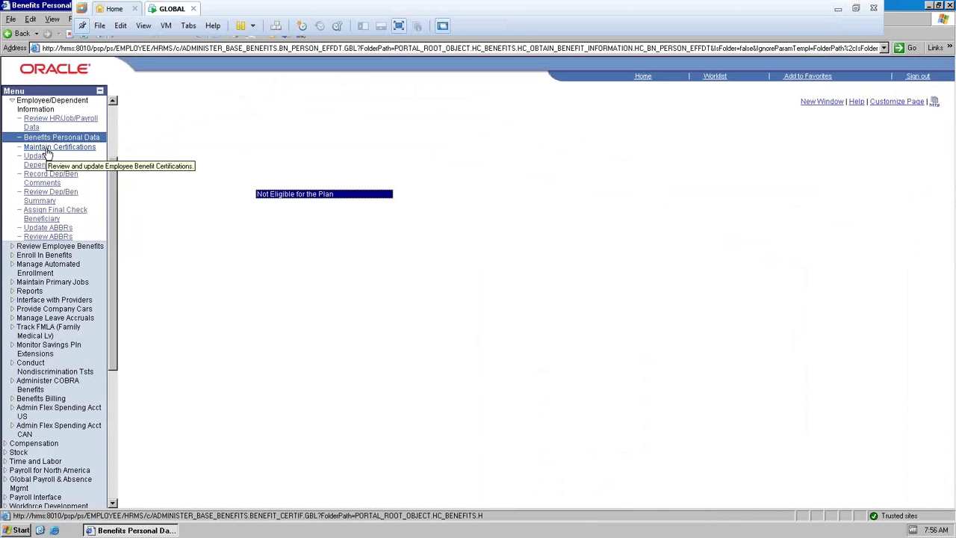
{"action": "left_click", "coordinate": [195, 218]}
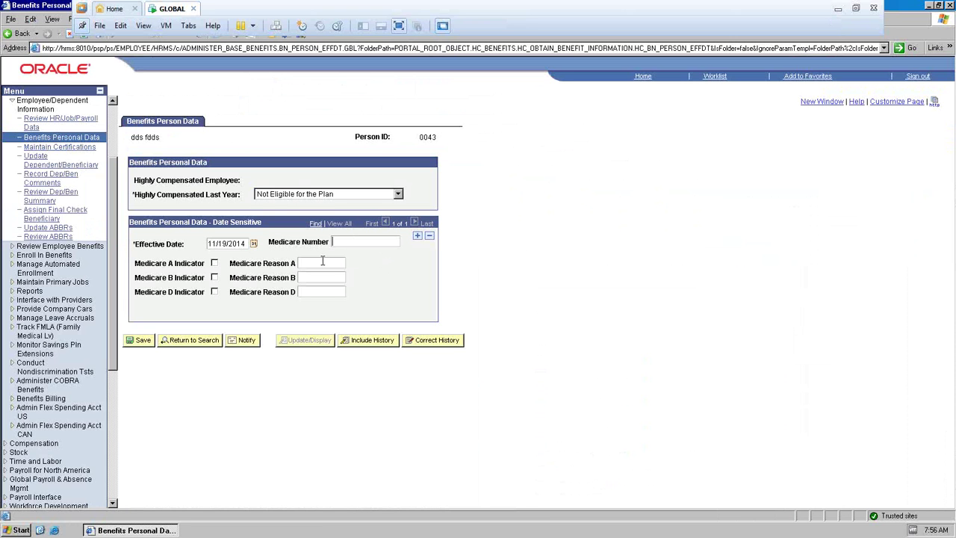
View the Maintain Certifications search and review the dependent's name, address and personal profile pages under Update Dependent/Beneficiary
{"action": "left_click", "coordinate": [38, 149]}
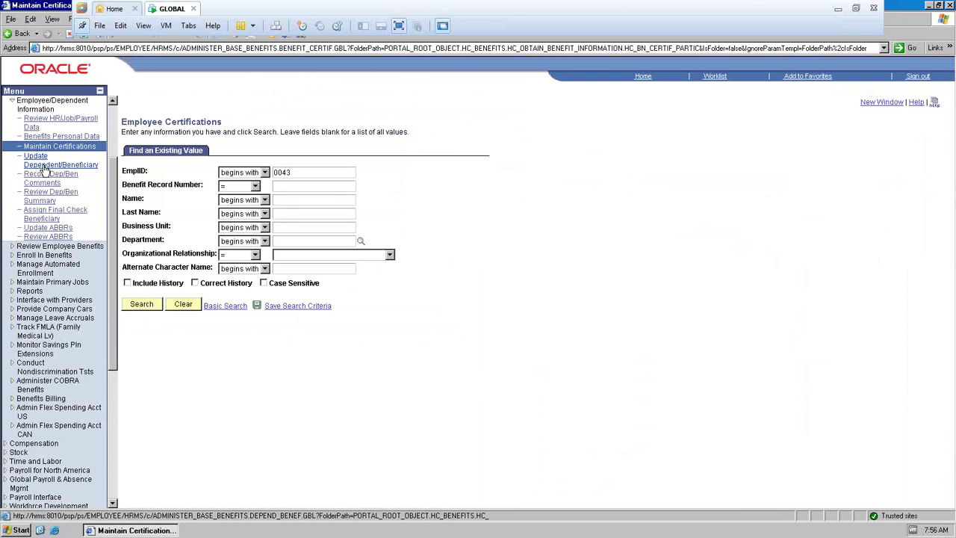
{"action": "left_click", "coordinate": [44, 167]}
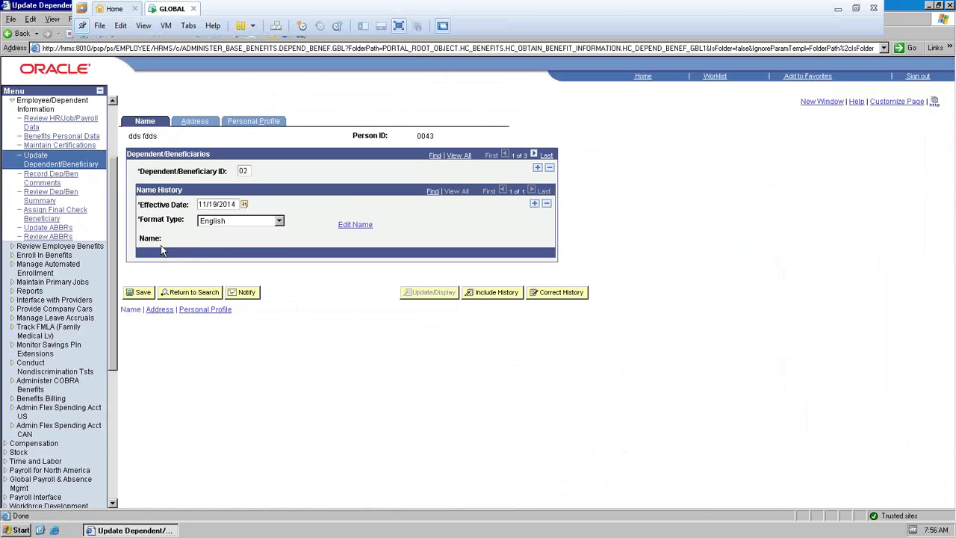
{"action": "left_click", "coordinate": [201, 127]}
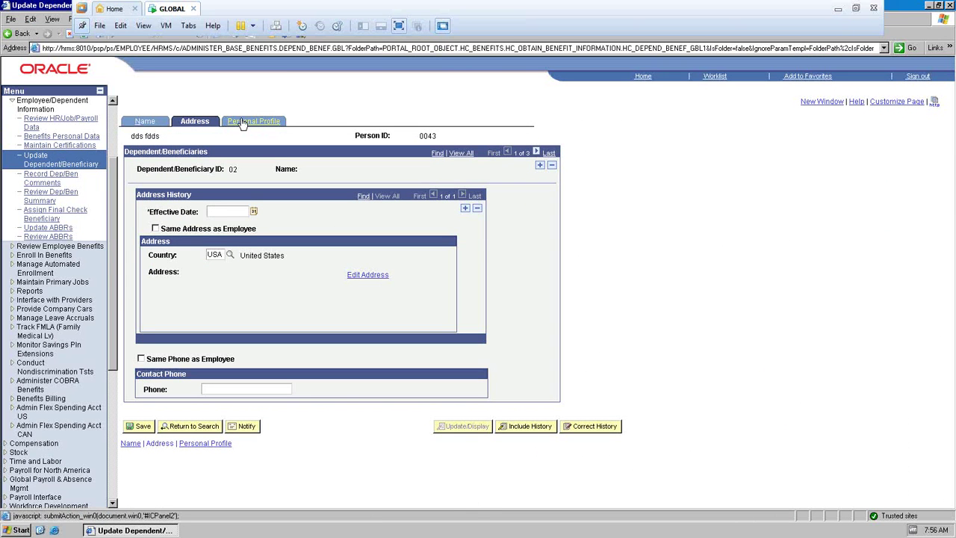
{"action": "left_click", "coordinate": [241, 124]}
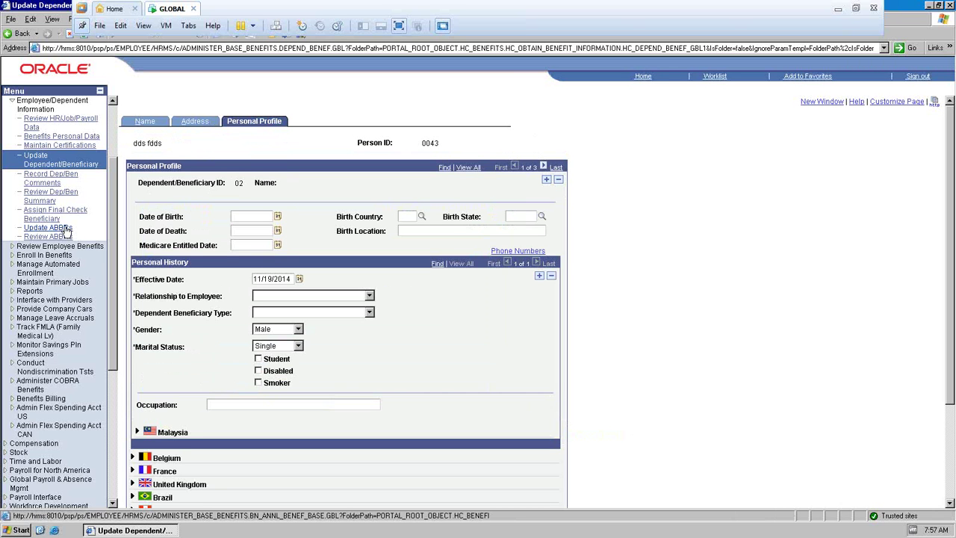
Look through the Record Dep/Ben Comments, Review Dep/Ben Summary and Assign Final Check Beneficiary pages
{"action": "left_click", "coordinate": [51, 175]}
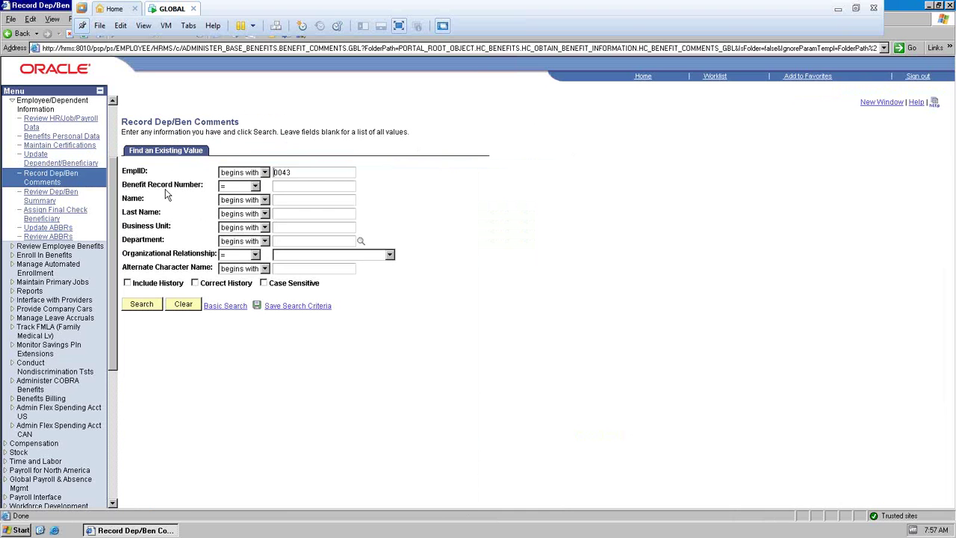
{"action": "left_click", "coordinate": [45, 200]}
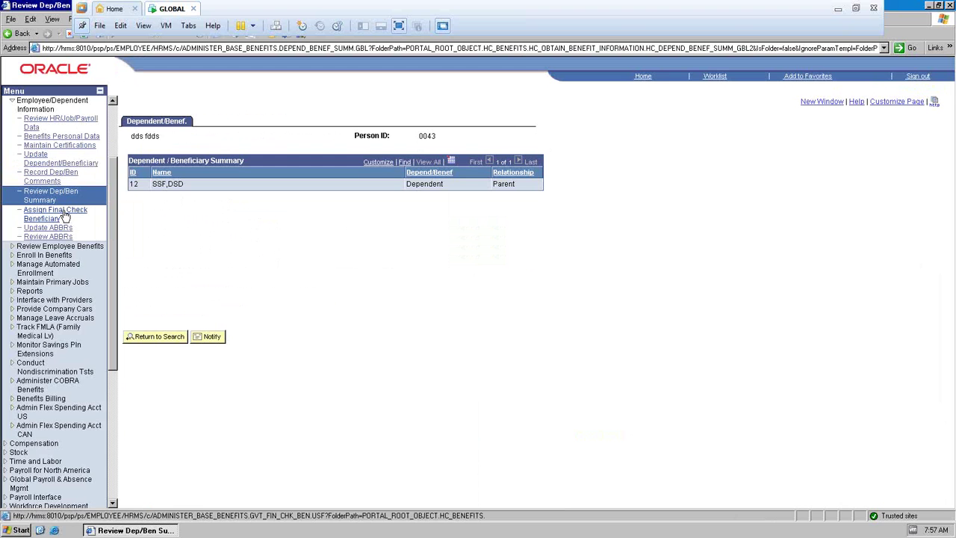
{"action": "left_click", "coordinate": [65, 215]}
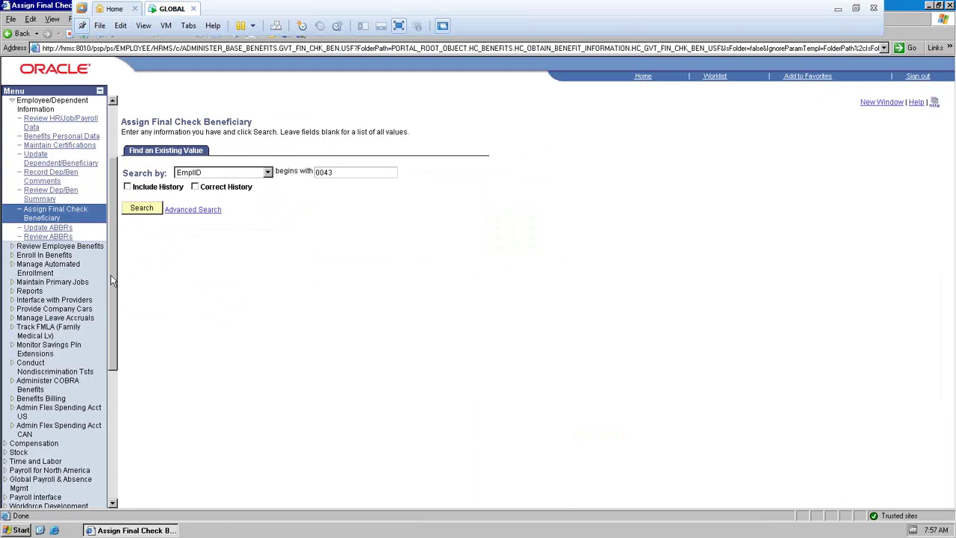
Search in Update ABBRs, open the employee's record with Empl Rcd Nbr 1 and review its annual benefit base rates in Review ABBRs
{"action": "left_click_drag", "start_coordinate": [111, 278], "coordinate": [113, 221]}
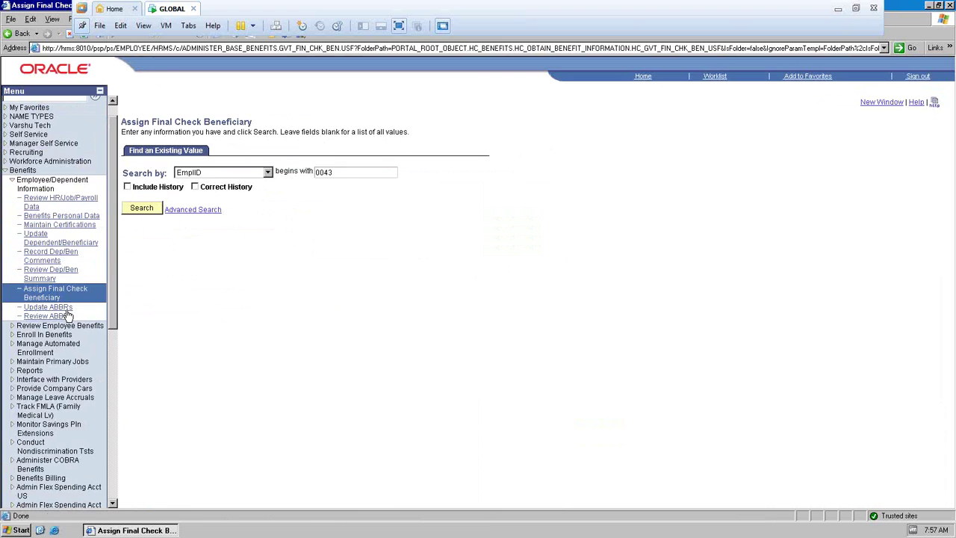
{"action": "left_click", "coordinate": [60, 307]}
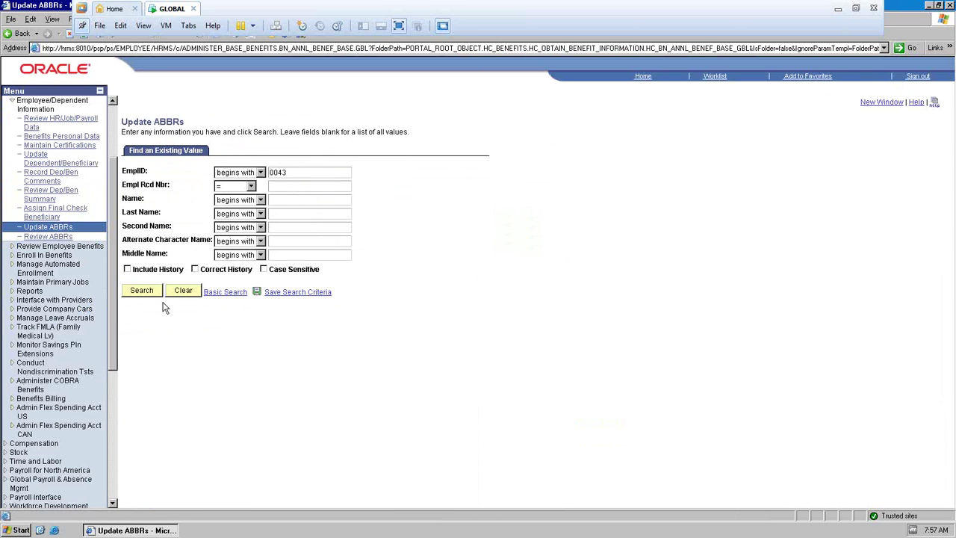
{"action": "left_click", "coordinate": [136, 297]}
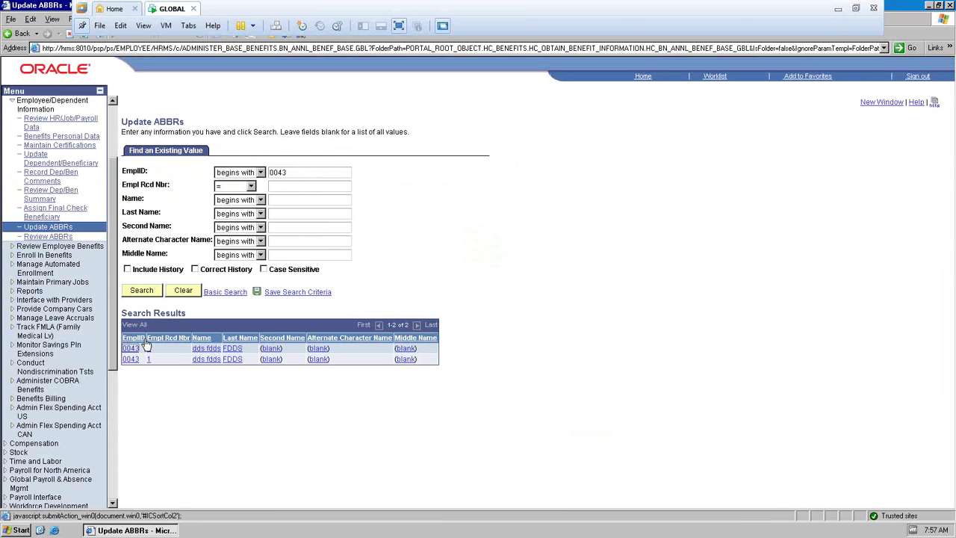
{"action": "left_click", "coordinate": [205, 360]}
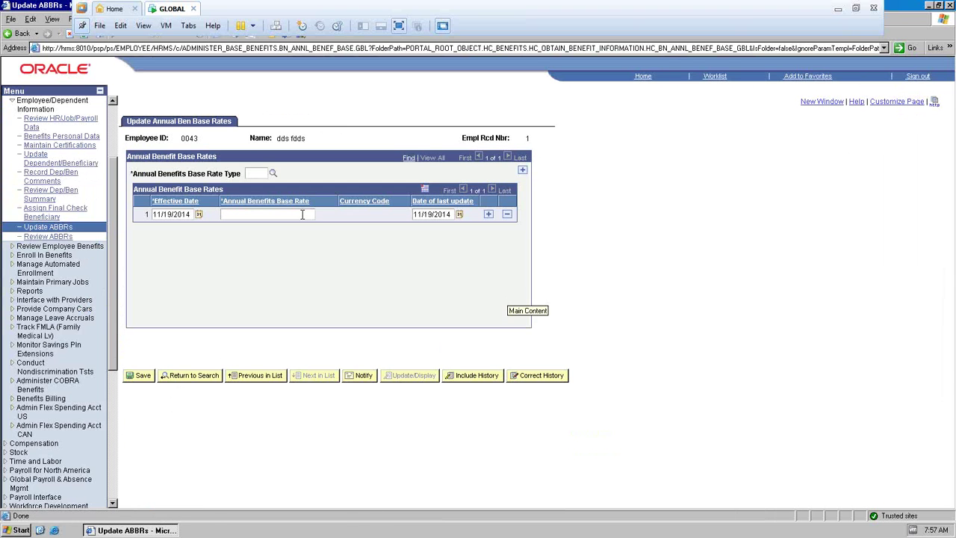
{"action": "left_click", "coordinate": [302, 215]}
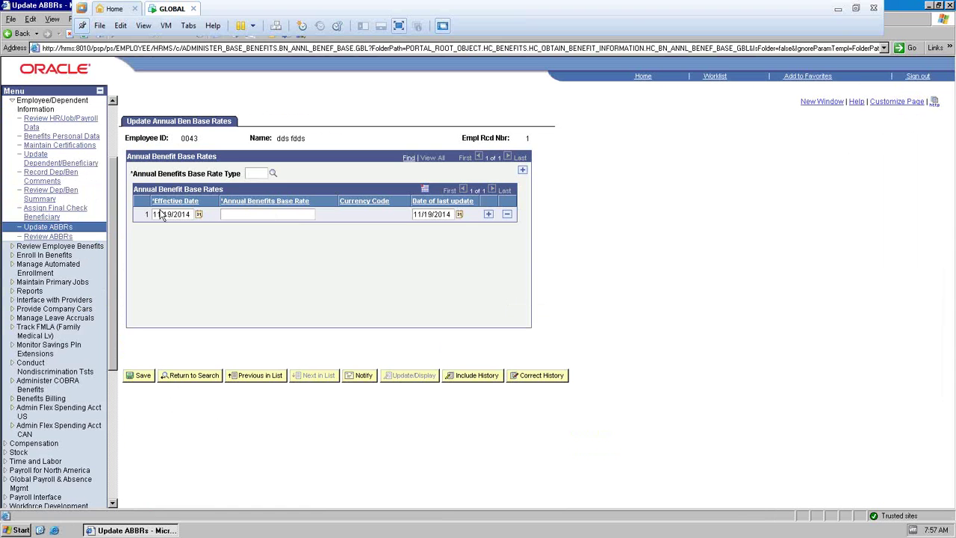
{"action": "left_click", "coordinate": [49, 239]}
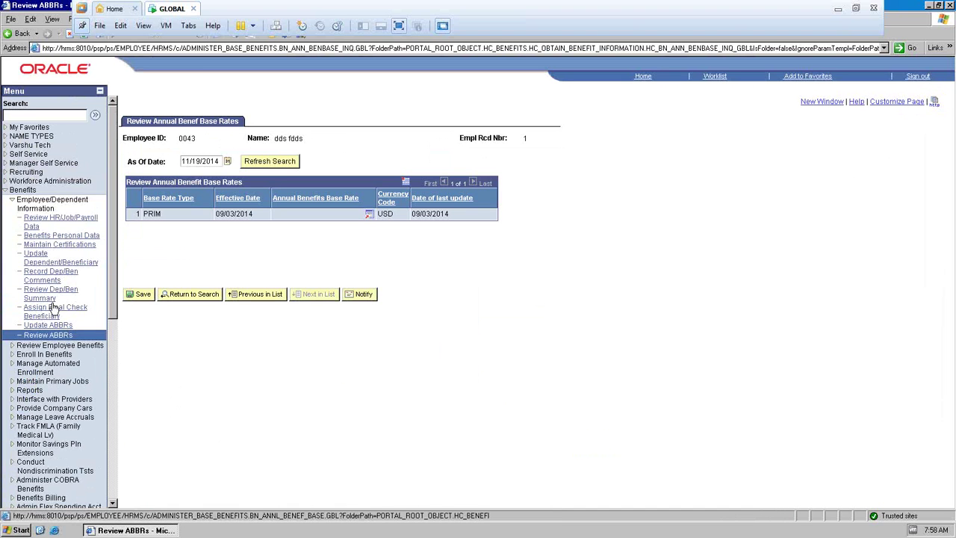
Open Current Benefits Summary under Benefits, Review Employee Benefits, and run the search with the carried-over EmplID and Benefit Record Number
{"action": "left_click", "coordinate": [13, 202]}
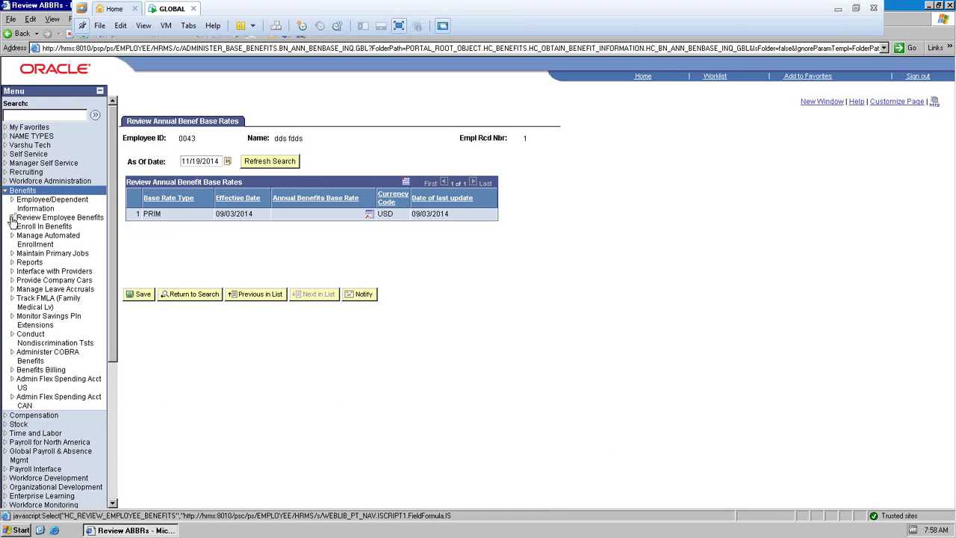
{"action": "left_click", "coordinate": [13, 218]}
{"action": "scroll", "coordinate": [13, 222], "scroll_direction": "up", "scroll_amount": 4}
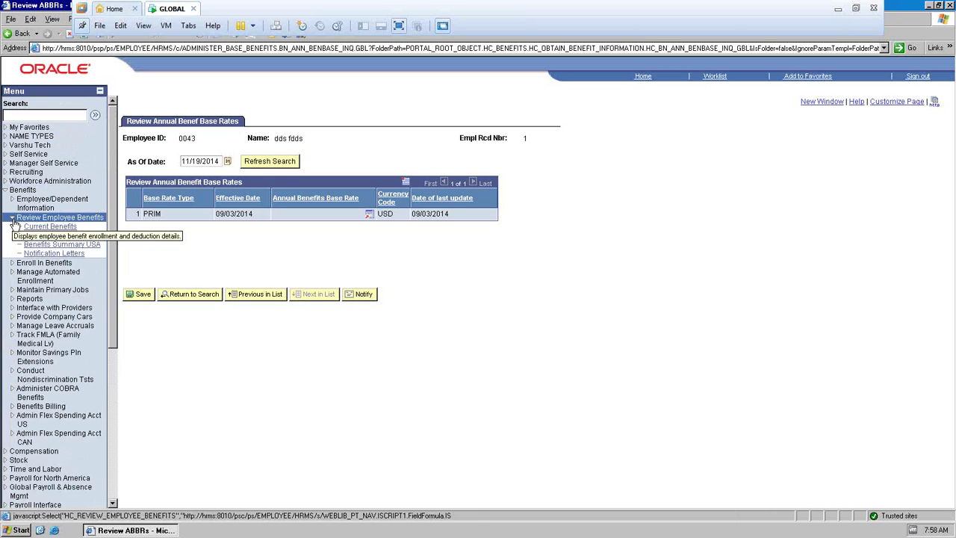
{"action": "left_click", "coordinate": [47, 236]}
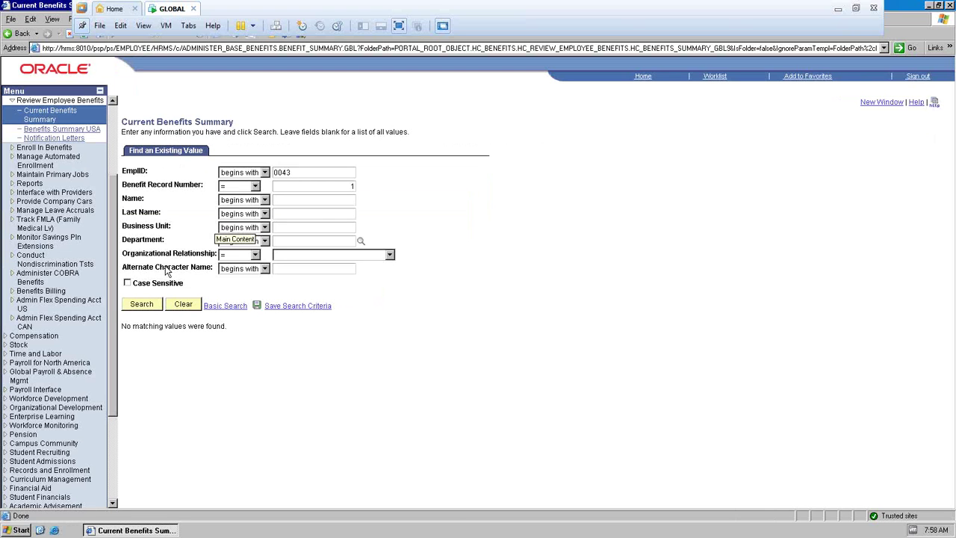
{"action": "left_click", "coordinate": [151, 309]}
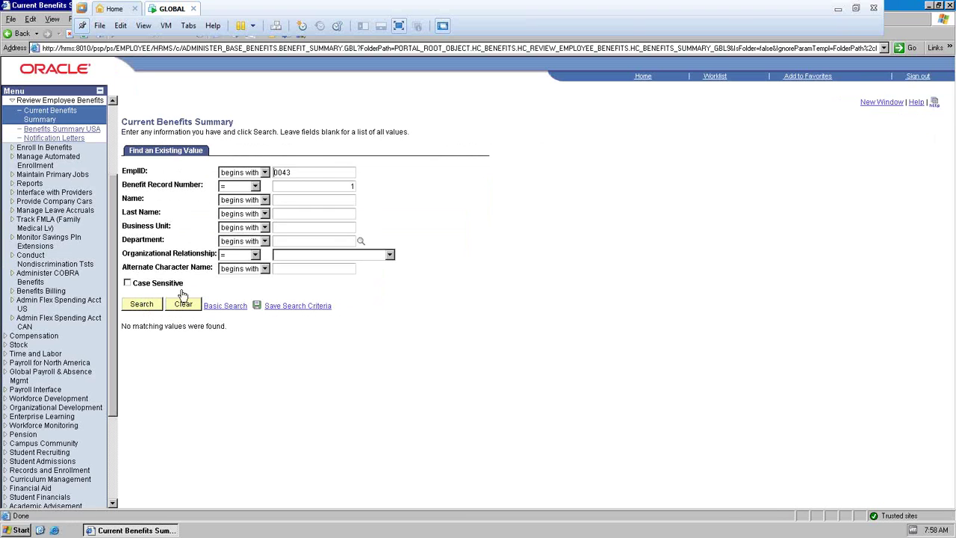
Clear the Benefit Record Number, search with % as the EmplID and open the benefit enrollment summary of the fifth employee listed
{"action": "left_click_drag", "start_coordinate": [347, 183], "coordinate": [409, 185]}
{"action": "key", "text": "Delete"}
{"action": "key", "text": "shift+Tab"}
{"action": "type", "text": "%"}
{"action": "left_click", "coordinate": [137, 308]}
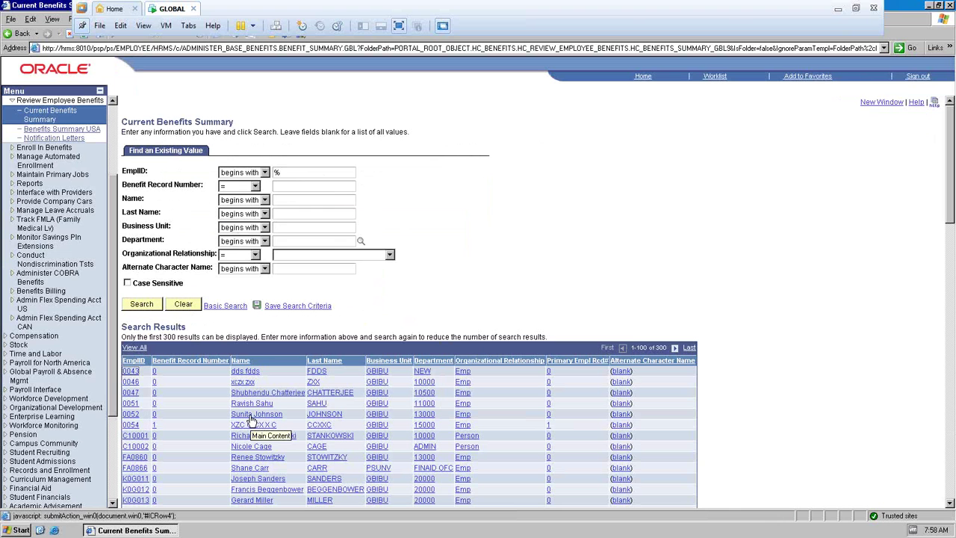
{"action": "left_click", "coordinate": [252, 419]}
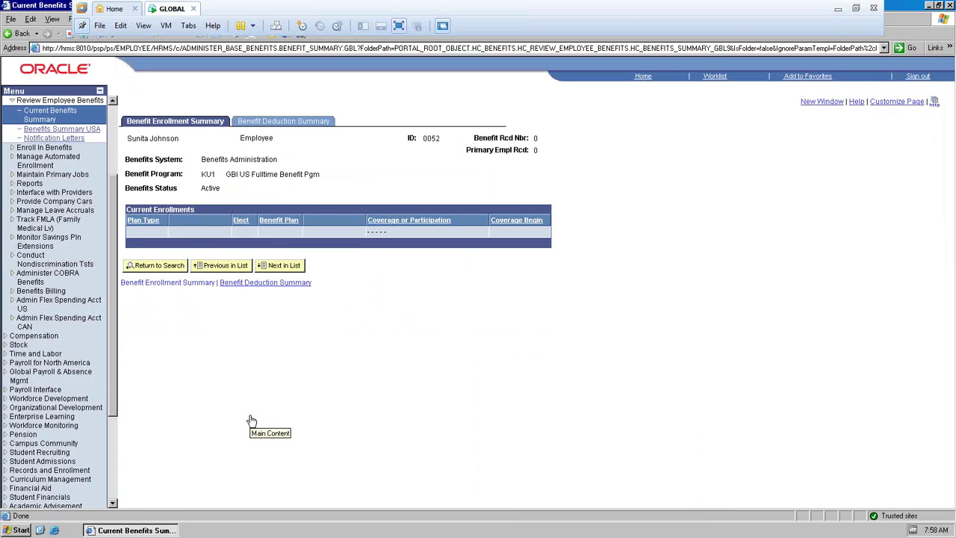
Open Assign to Benefit Program under Enroll In Benefits and examine the employee's assigned benefit program
{"action": "scroll", "coordinate": [103, 218], "scroll_direction": "up", "scroll_amount": 3}
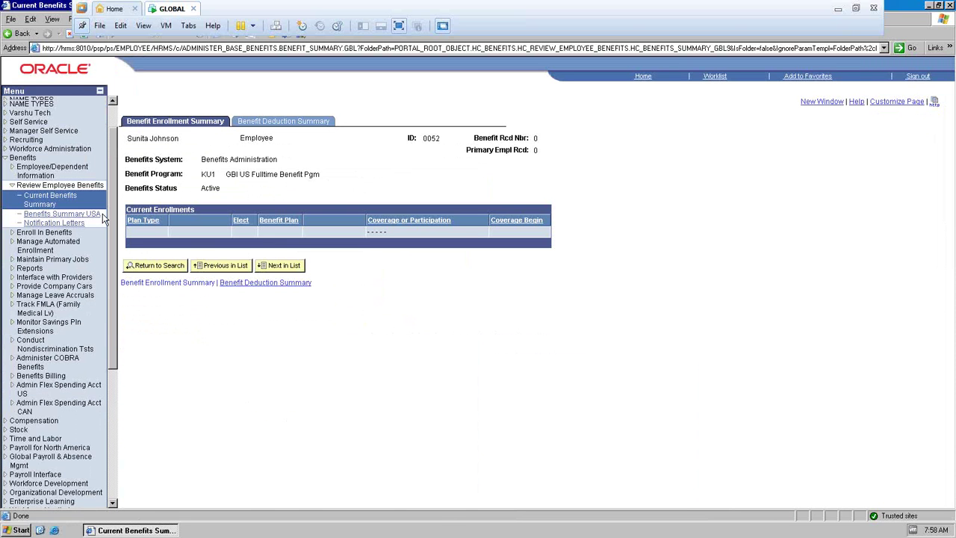
{"action": "scroll", "coordinate": [104, 217], "scroll_direction": "up", "scroll_amount": 1}
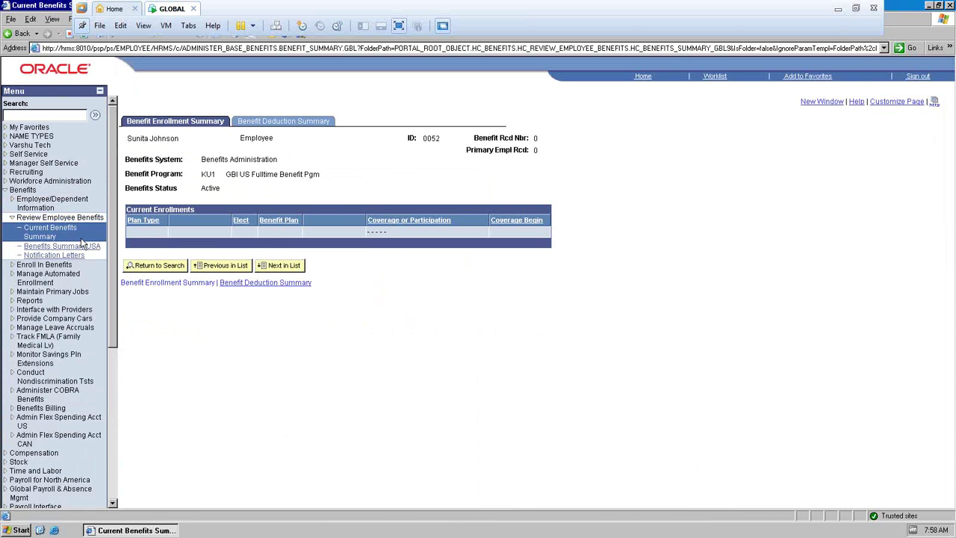
{"action": "left_click", "coordinate": [14, 270]}
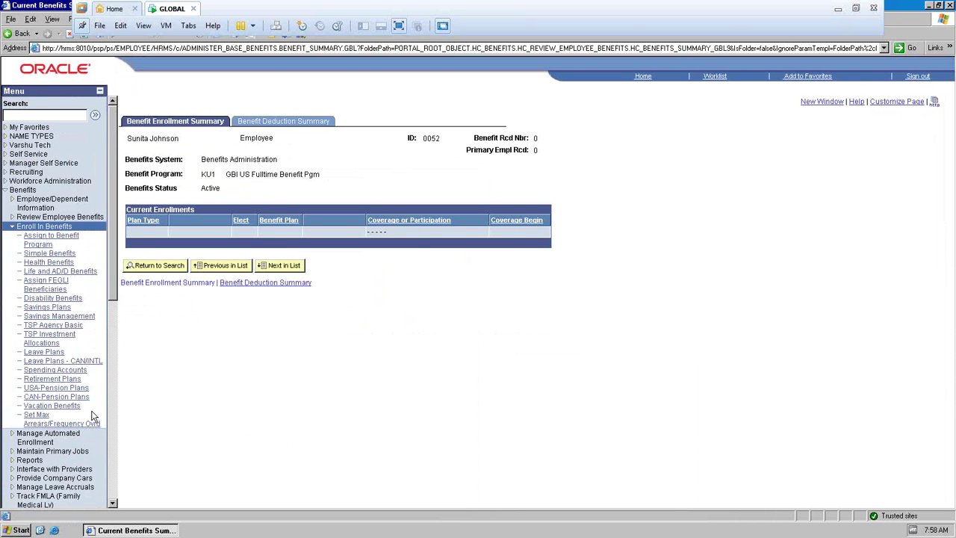
{"action": "left_click", "coordinate": [65, 241]}
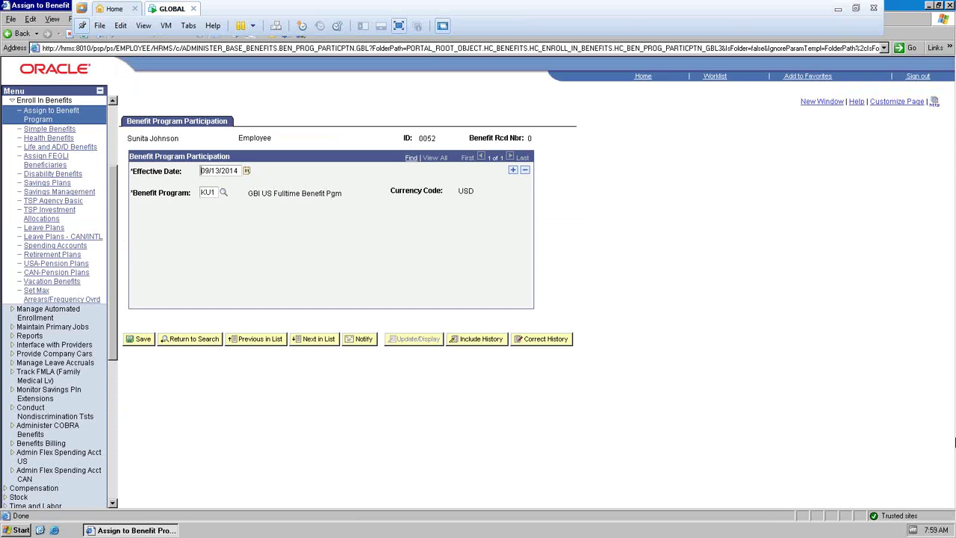
{"action": "scroll", "coordinate": [80, 182], "scroll_direction": "up", "scroll_amount": 1}
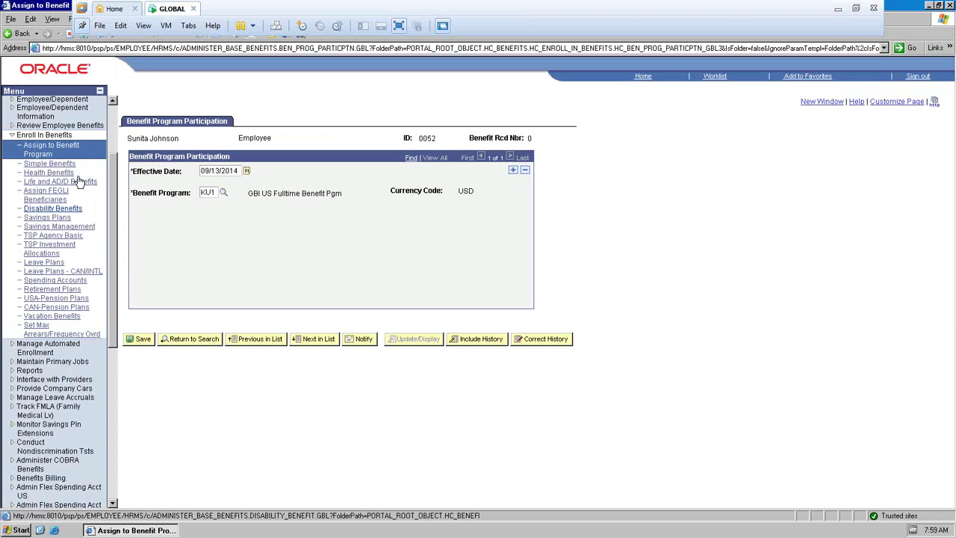
{"action": "scroll", "coordinate": [80, 182], "scroll_direction": "up", "scroll_amount": 1}
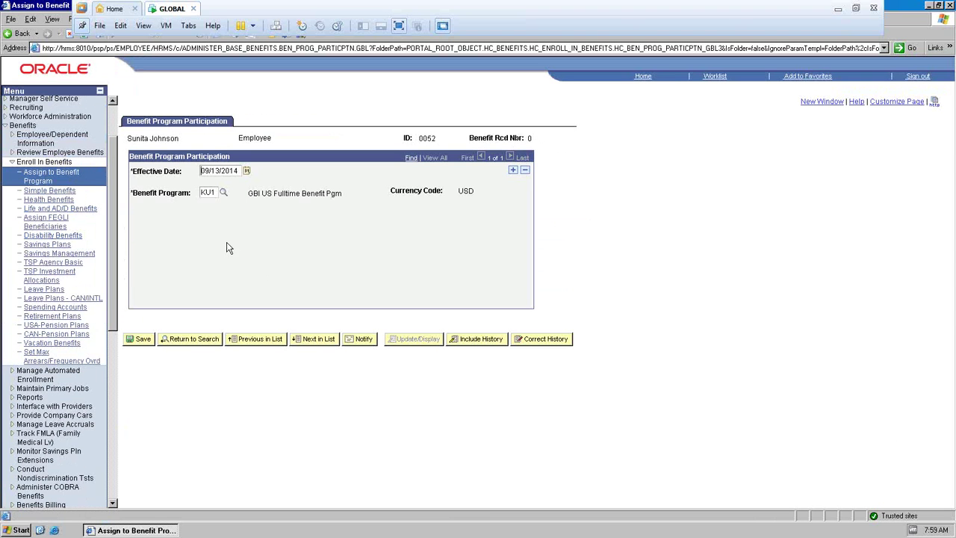
{"action": "left_click_drag", "start_coordinate": [247, 193], "coordinate": [358, 192]}
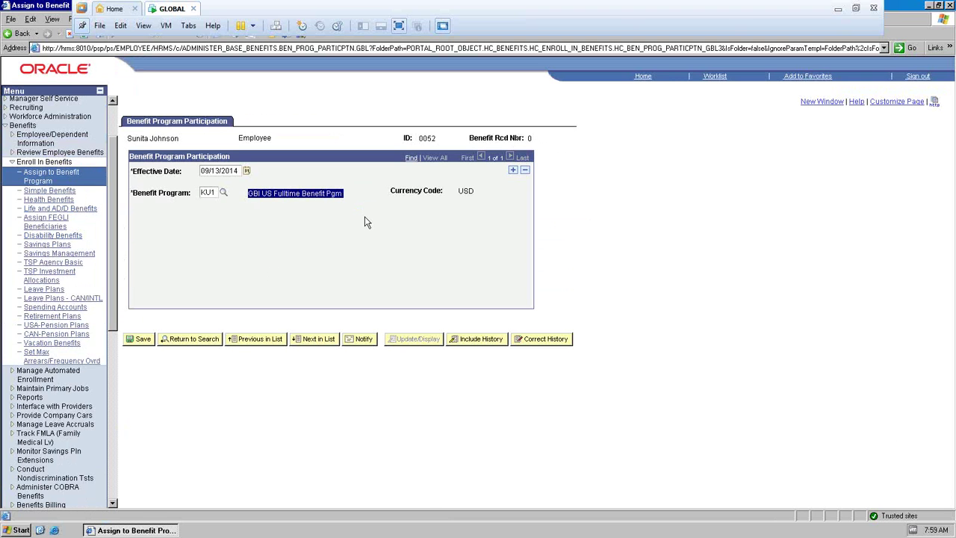
Open the employee's Simple Benefits page and review the Benefit Program and Benefit Plan fields
{"action": "left_click", "coordinate": [39, 193]}
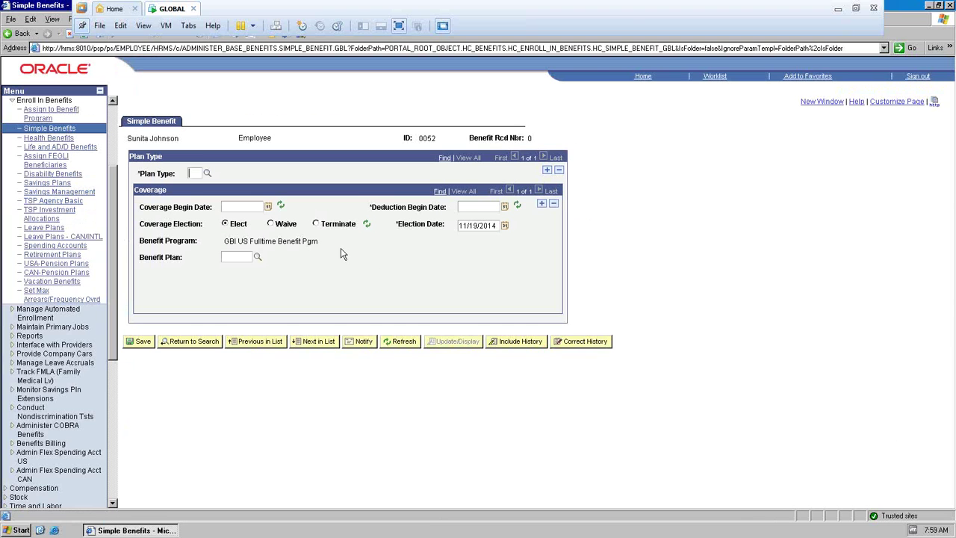
{"action": "left_click", "coordinate": [242, 256]}
{"action": "left_click_drag", "start_coordinate": [223, 241], "coordinate": [318, 246]}
{"action": "left_click", "coordinate": [288, 266]}
{"action": "left_click_drag", "start_coordinate": [154, 244], "coordinate": [322, 256]}
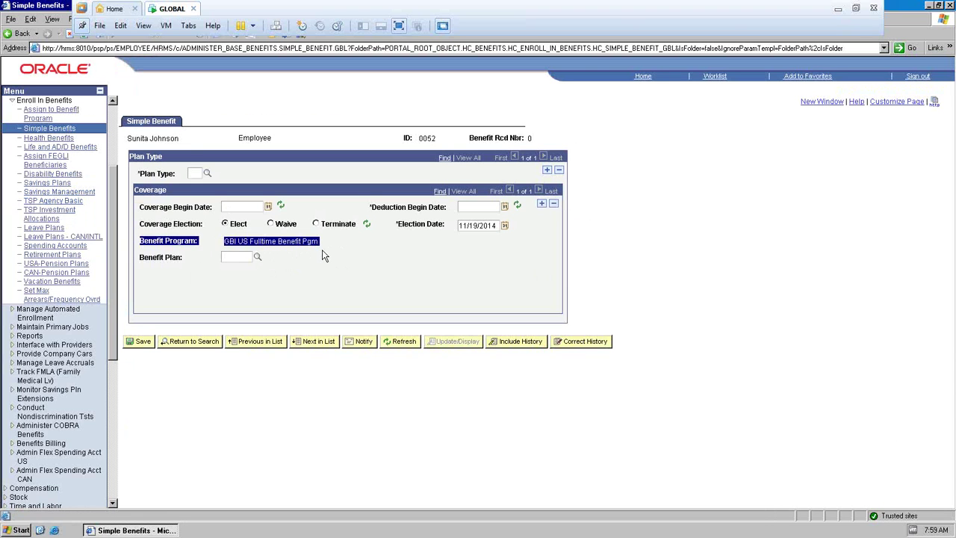
{"action": "left_click", "coordinate": [293, 274]}
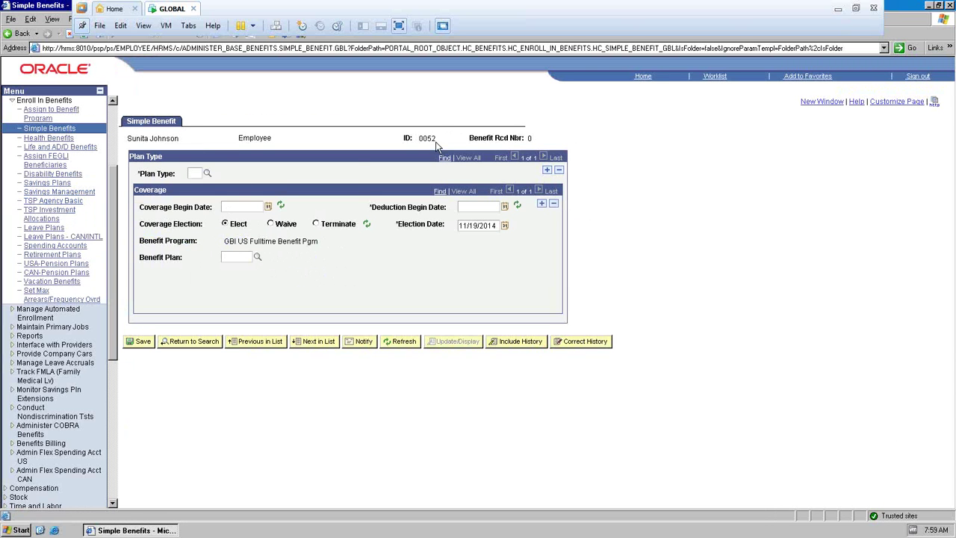
Point out the employee's ID, recheck the program under Assign to Benefit Program and return to Simple Benefits
{"action": "left_click_drag", "start_coordinate": [437, 140], "coordinate": [419, 138]}
{"action": "left_click", "coordinate": [44, 117]}
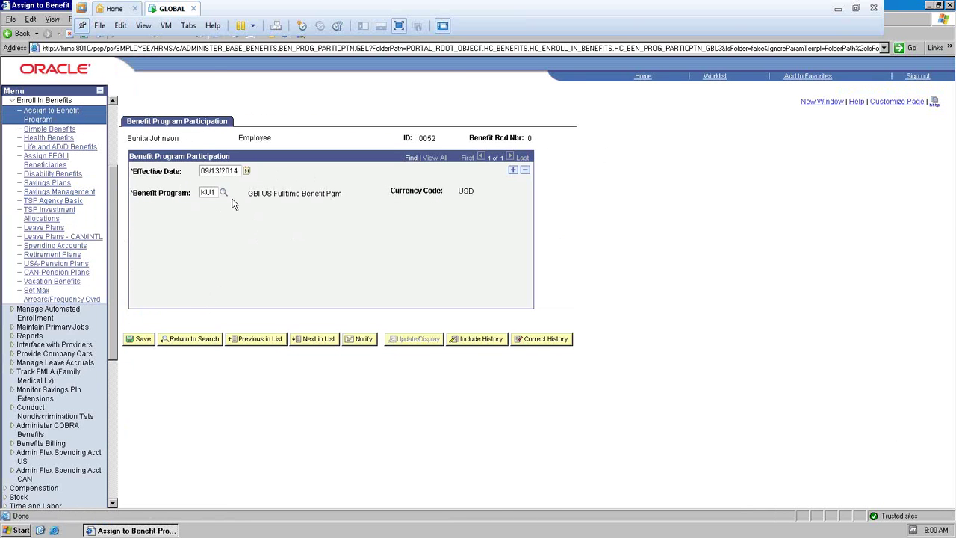
{"action": "left_click", "coordinate": [47, 130]}
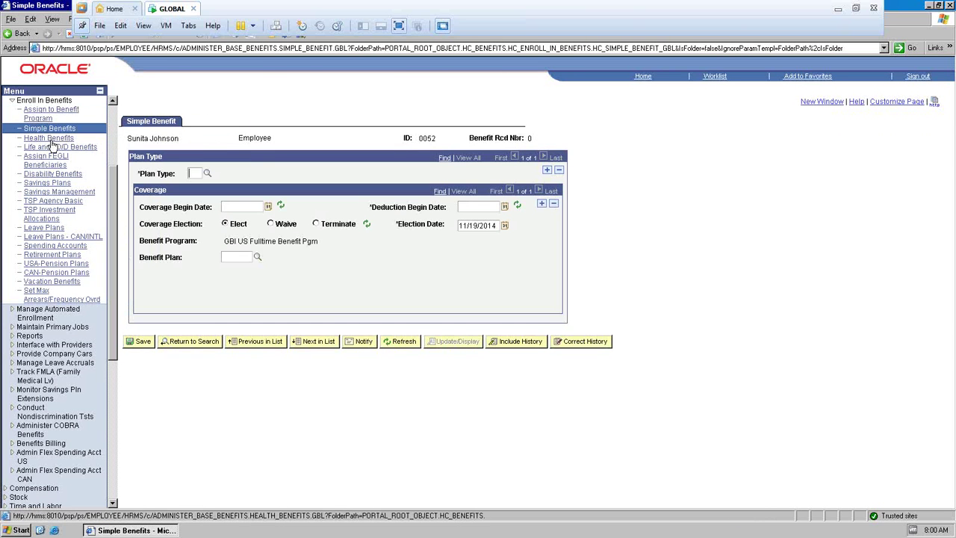
Compare the Health Benefits and Life and AD/D Benefits election pages, returning to Health Benefits to review its Dependent/Beneficiaries section
{"action": "left_click", "coordinate": [48, 139]}
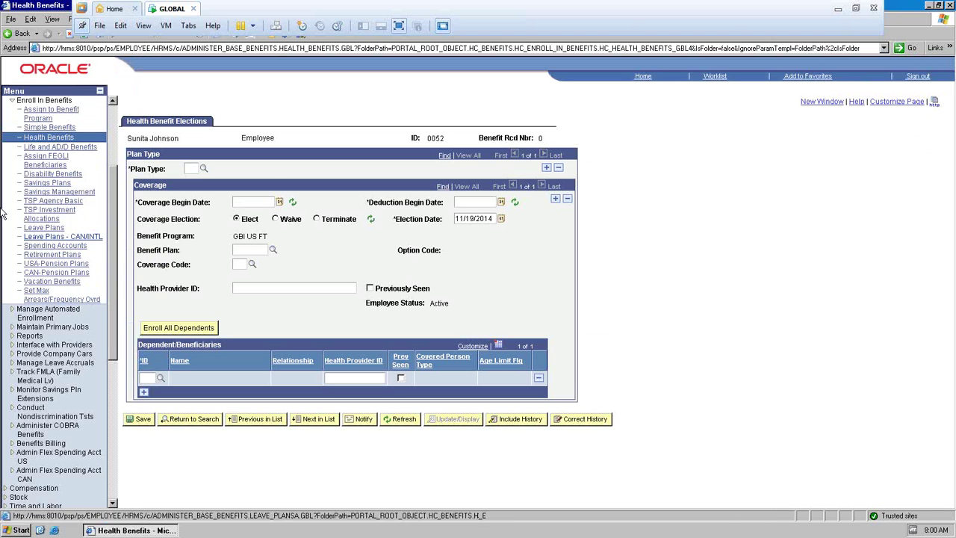
{"action": "left_click", "coordinate": [61, 150]}
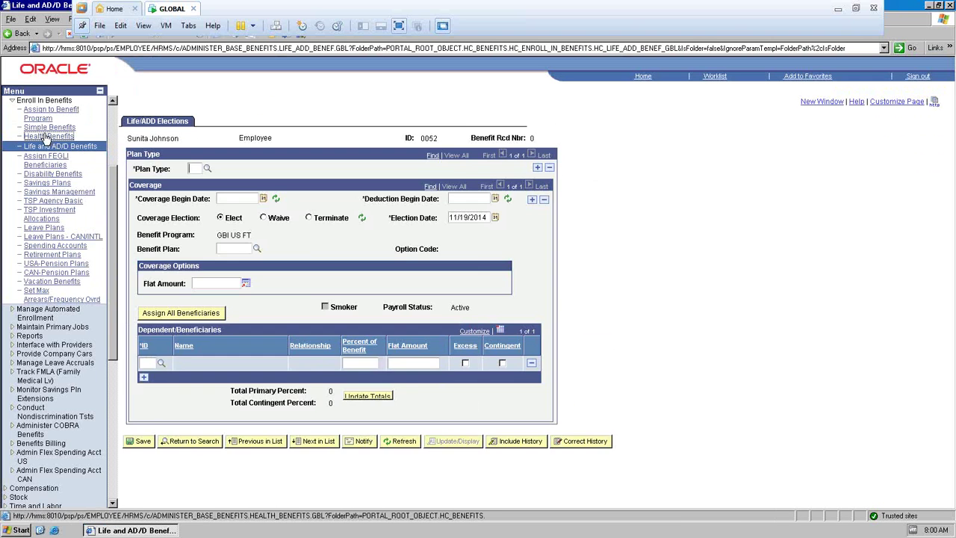
{"action": "left_click", "coordinate": [46, 138]}
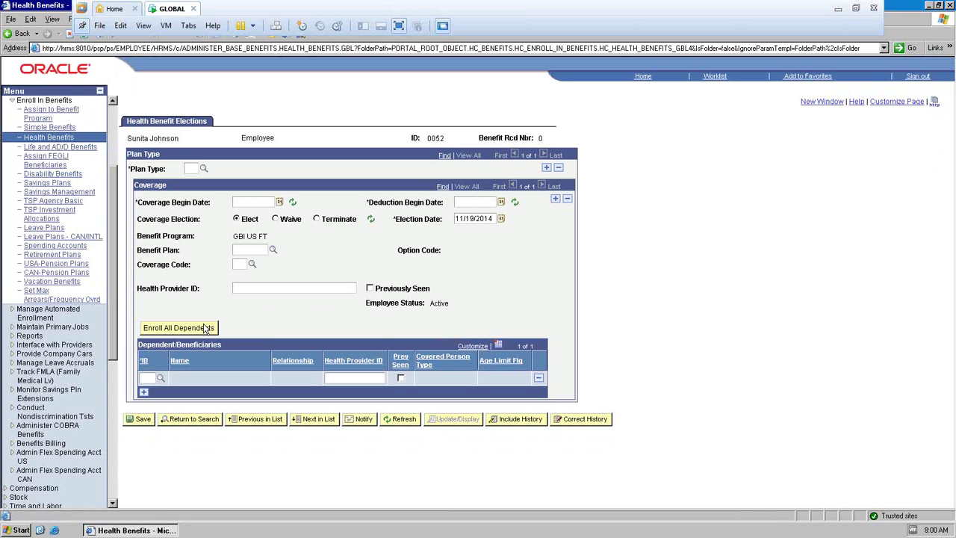
{"action": "left_click", "coordinate": [344, 377]}
{"action": "scroll", "coordinate": [105, 164], "scroll_direction": "up", "scroll_amount": 2}
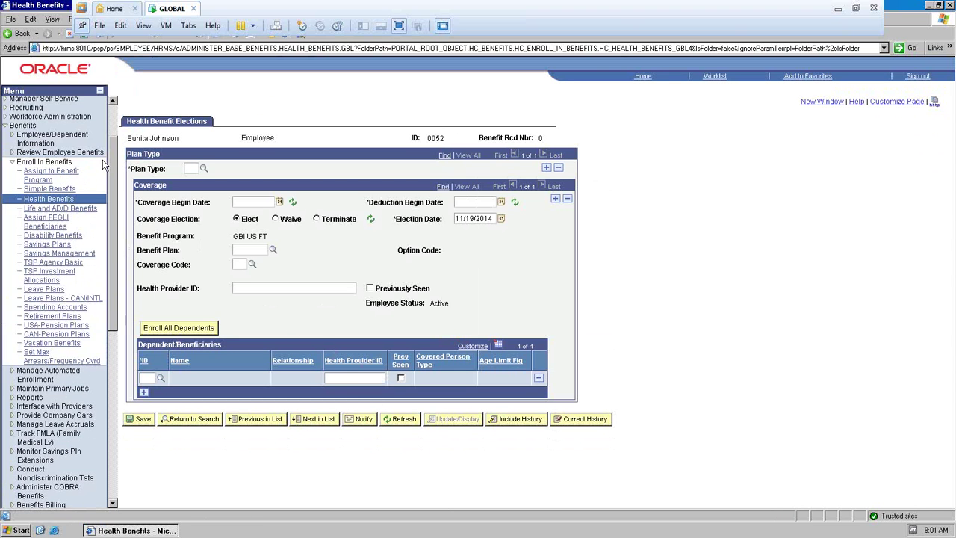
Review the Coverage Options on the Life and AD/D Benefits page and the coverage and investment fields under Savings Plans
{"action": "left_click", "coordinate": [69, 210]}
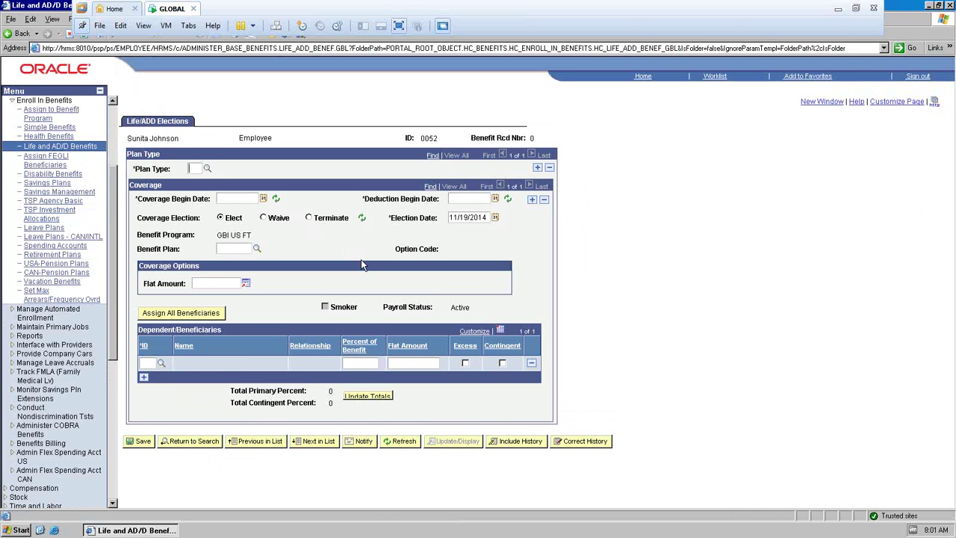
{"action": "left_click", "coordinate": [220, 284]}
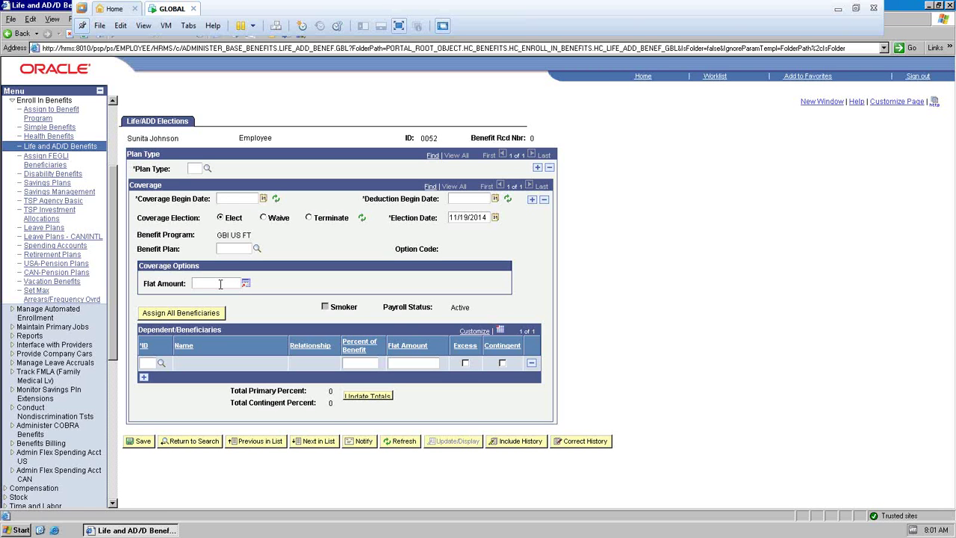
{"action": "left_click", "coordinate": [40, 188]}
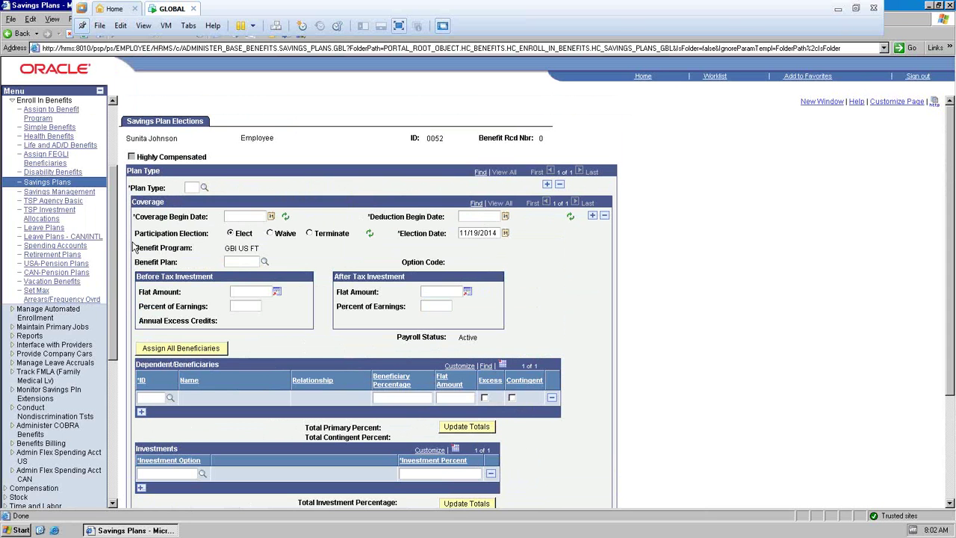
{"action": "left_click_drag", "start_coordinate": [106, 224], "coordinate": [113, 222]}
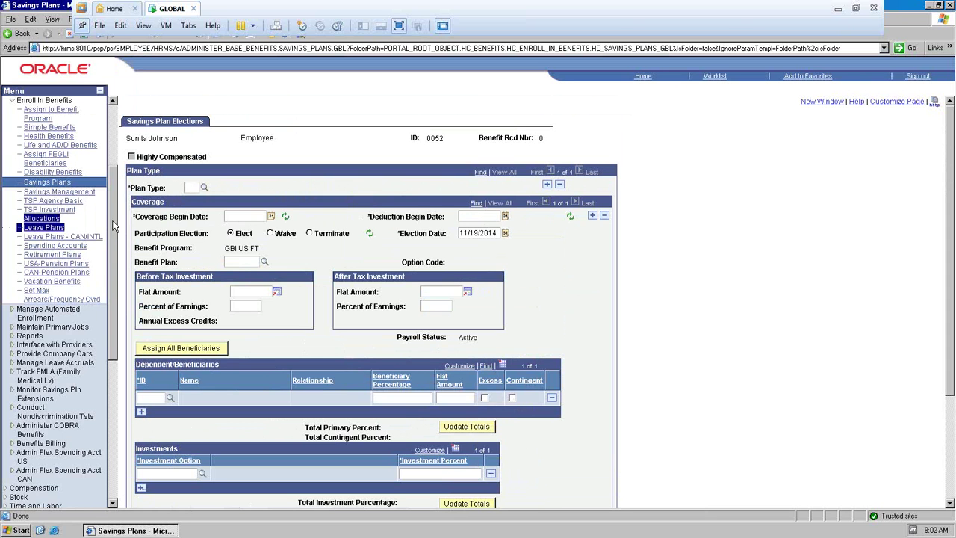
{"action": "scroll", "coordinate": [113, 221], "scroll_direction": "up", "scroll_amount": 5}
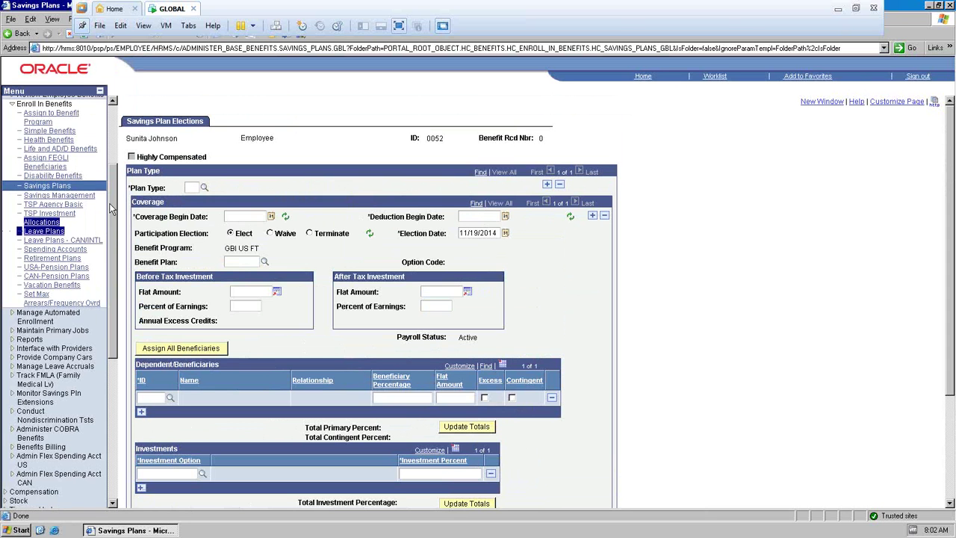
{"action": "left_click", "coordinate": [252, 215]}
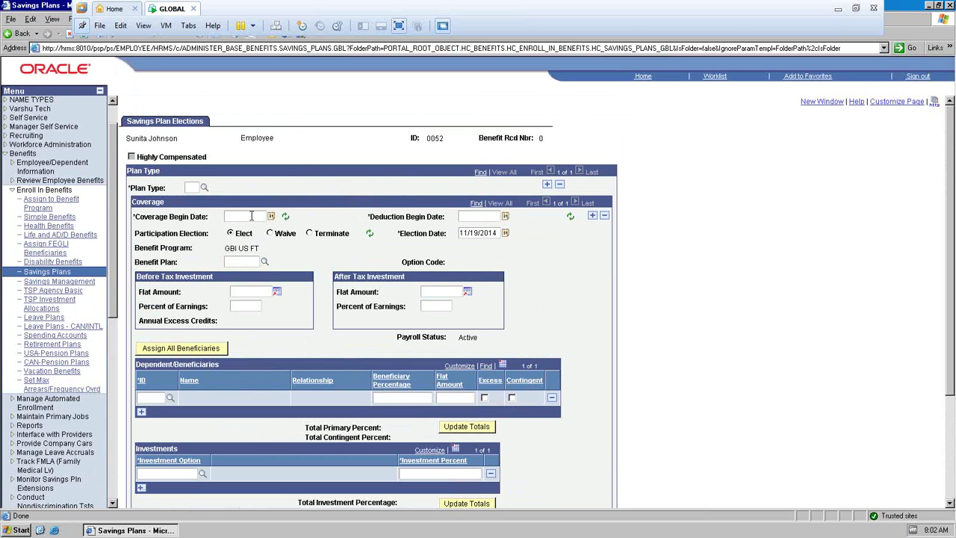
Open the employee's Disability Benefits page and review the plan type and coverage fields
{"action": "left_click", "coordinate": [51, 262]}
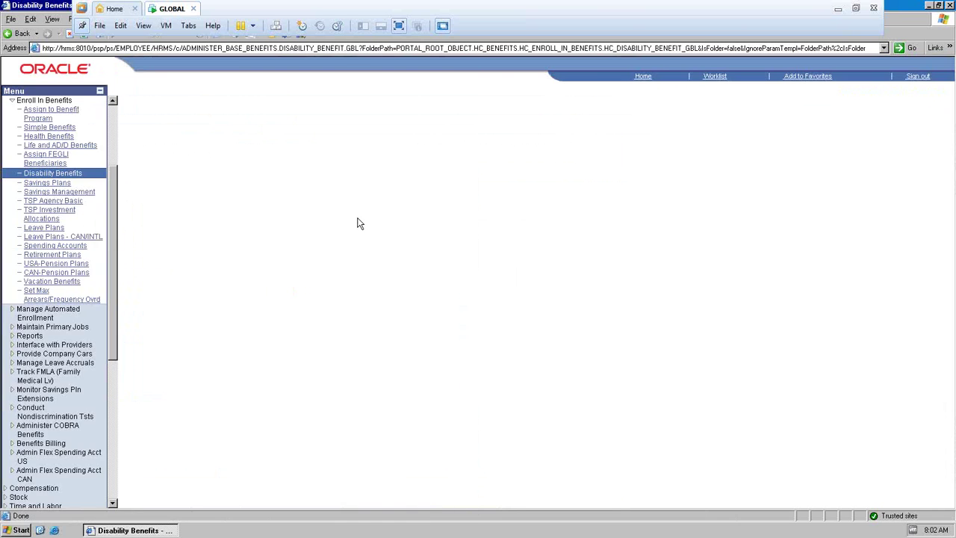
{"action": "left_click", "coordinate": [260, 207]}
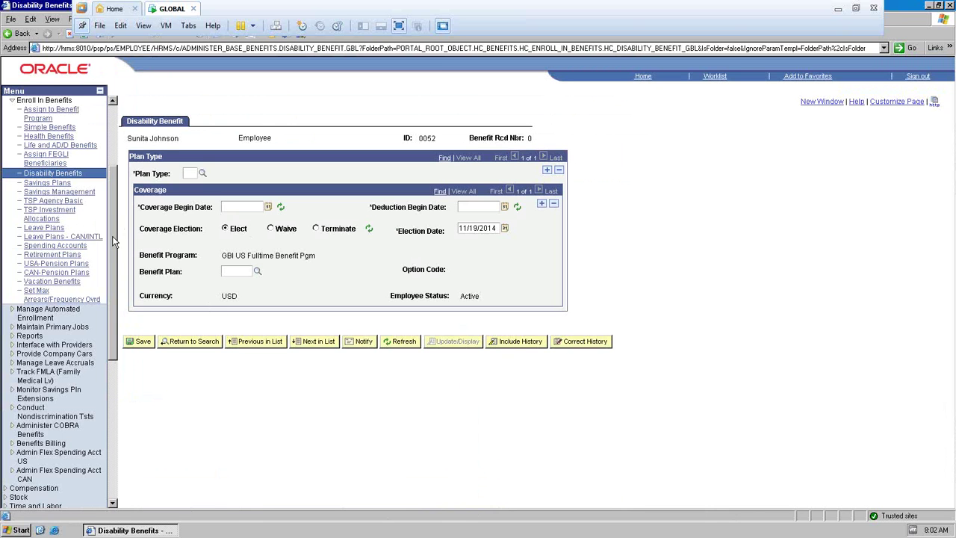
{"action": "left_click_drag", "start_coordinate": [113, 236], "coordinate": [112, 211]}
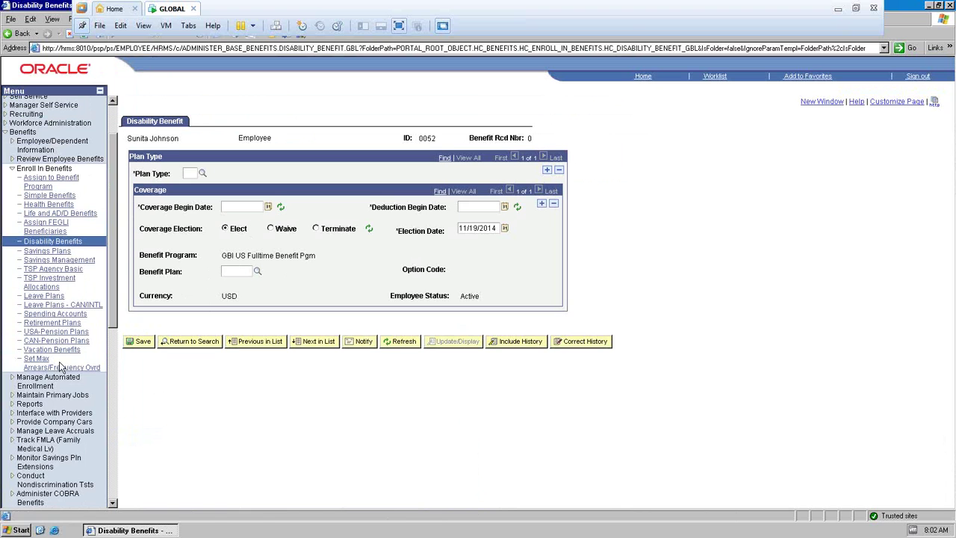
Open Run Automated Event Processing among the Events under Manage Automated Enrollment
{"action": "left_click", "coordinate": [12, 381]}
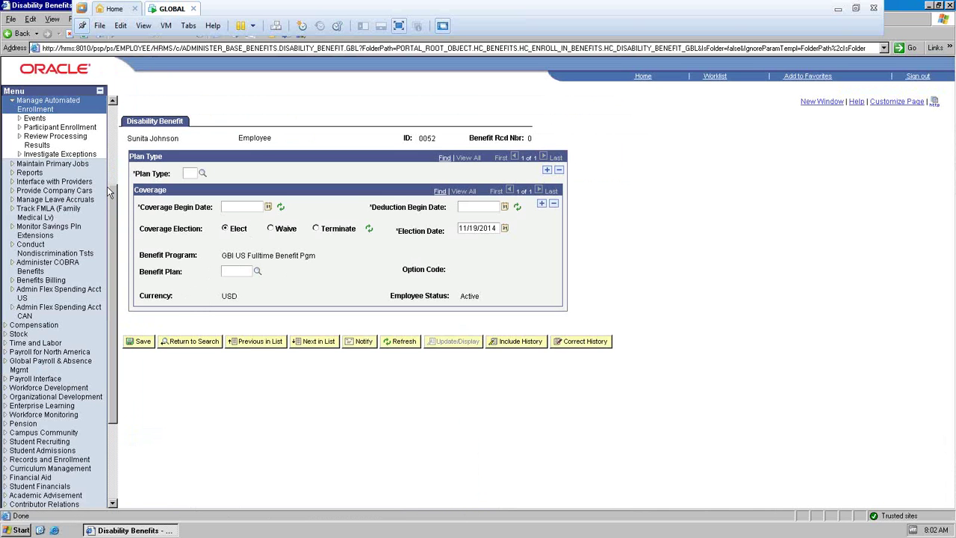
{"action": "left_click_drag", "start_coordinate": [108, 192], "coordinate": [104, 148]}
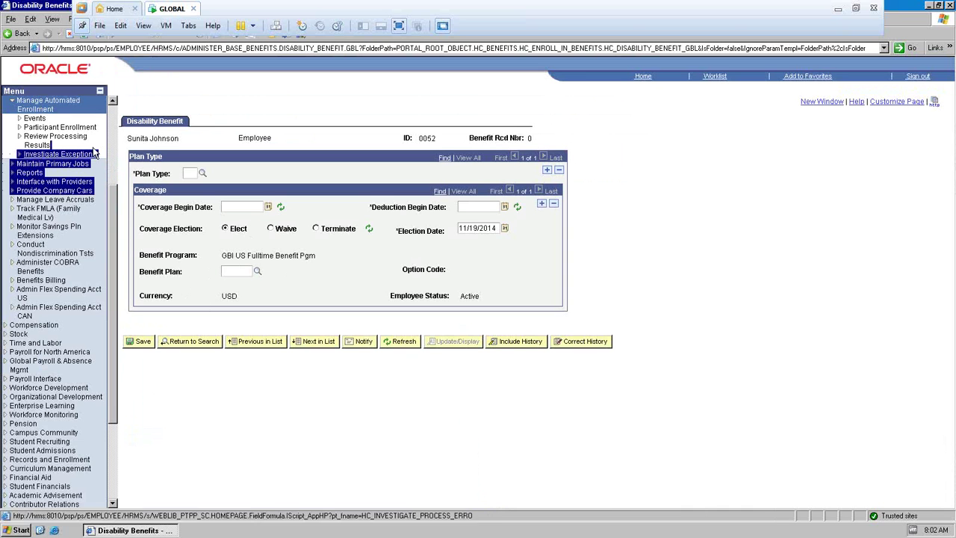
{"action": "left_click", "coordinate": [21, 118]}
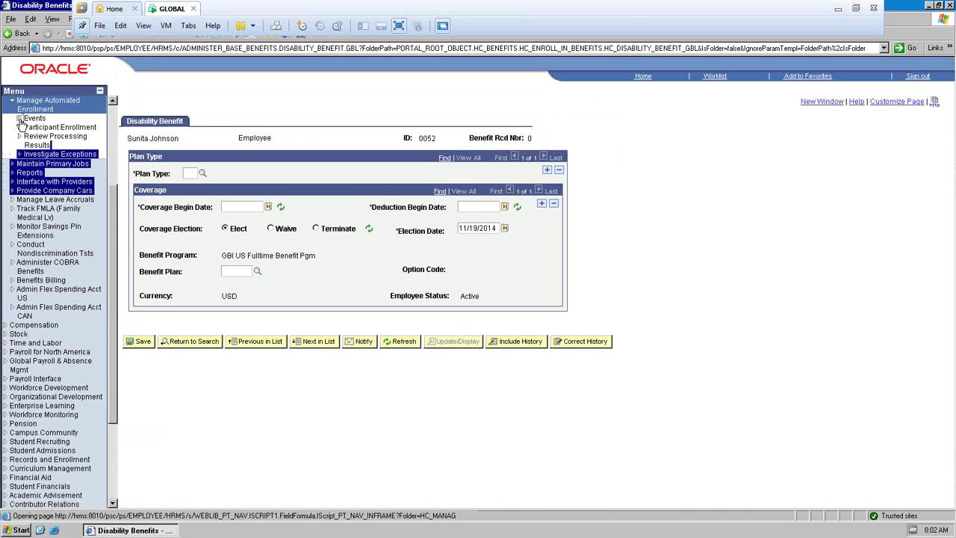
{"action": "left_click", "coordinate": [78, 117]}
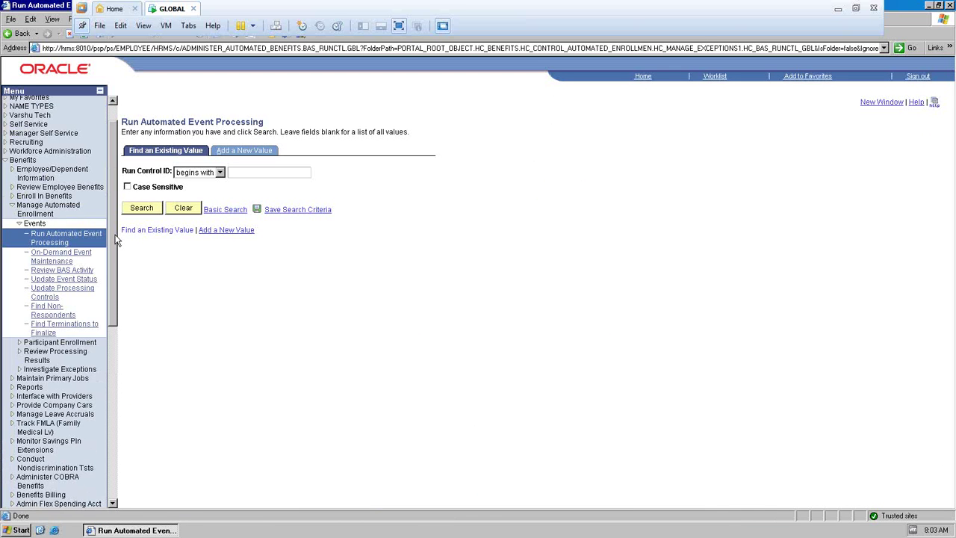
{"action": "scroll", "coordinate": [115, 240], "scroll_direction": "up", "scroll_amount": 1}
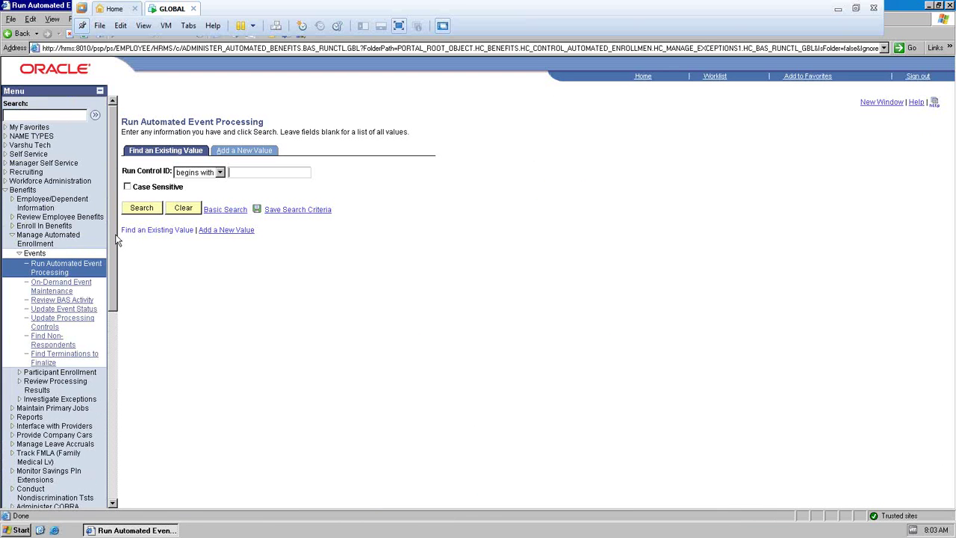
Search the existing run controls, open run control 102 and review its Participant Lists and Passive Event Processing pages
{"action": "left_click", "coordinate": [135, 216]}
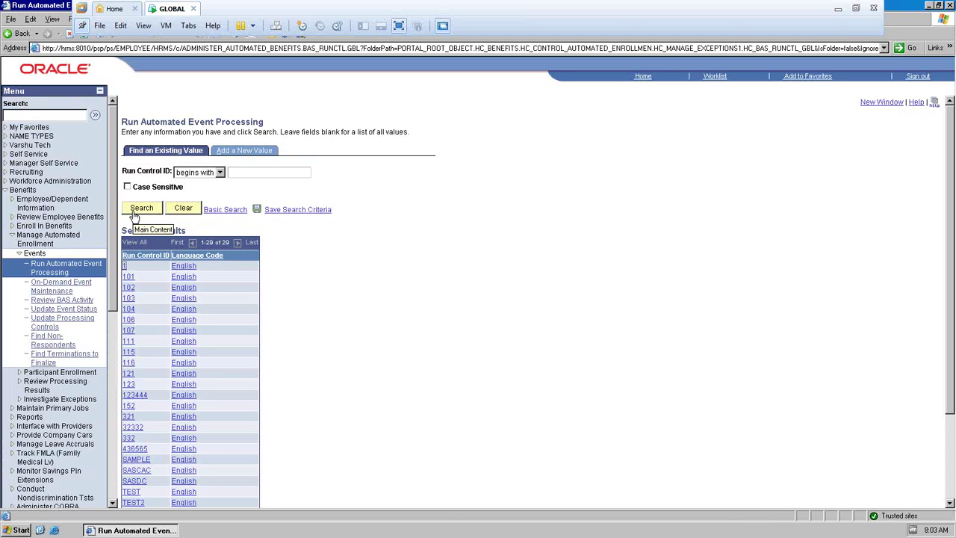
{"action": "left_click", "coordinate": [129, 287]}
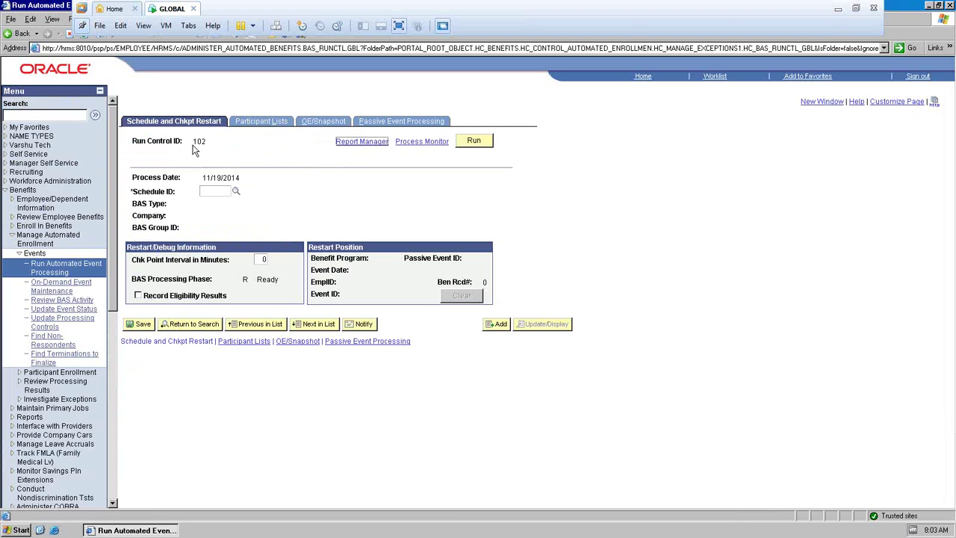
{"action": "left_click", "coordinate": [277, 128]}
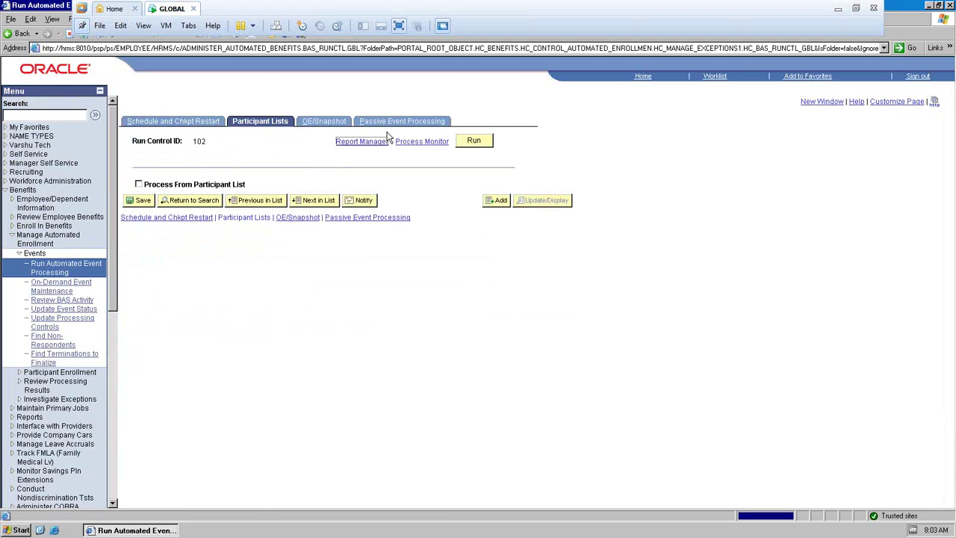
{"action": "left_click", "coordinate": [394, 122]}
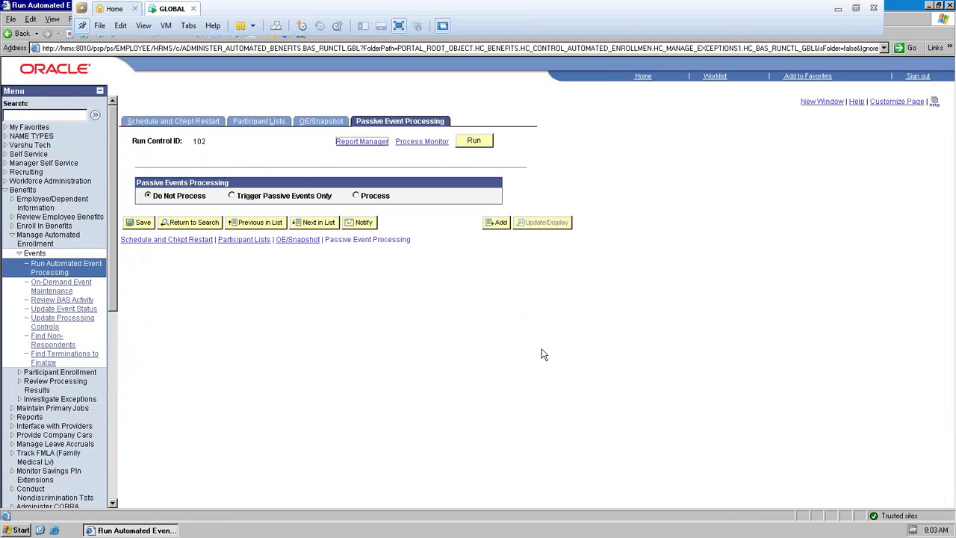
Switch to the Benefits Day 3 Word notes and examine the sections on event processing, participant lists and passive events
{"action": "left_click", "coordinate": [839, 6]}
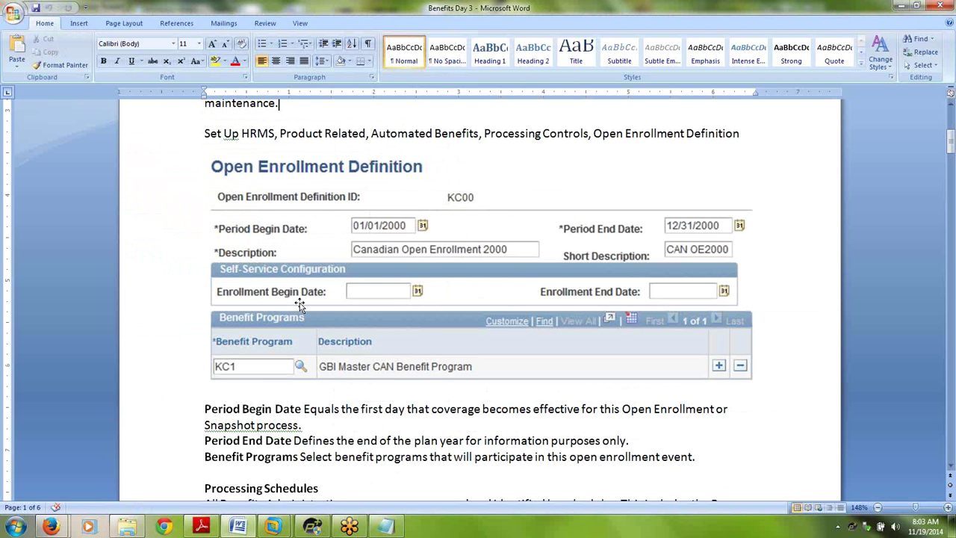
{"action": "scroll", "coordinate": [300, 304], "scroll_direction": "down", "scroll_amount": 15}
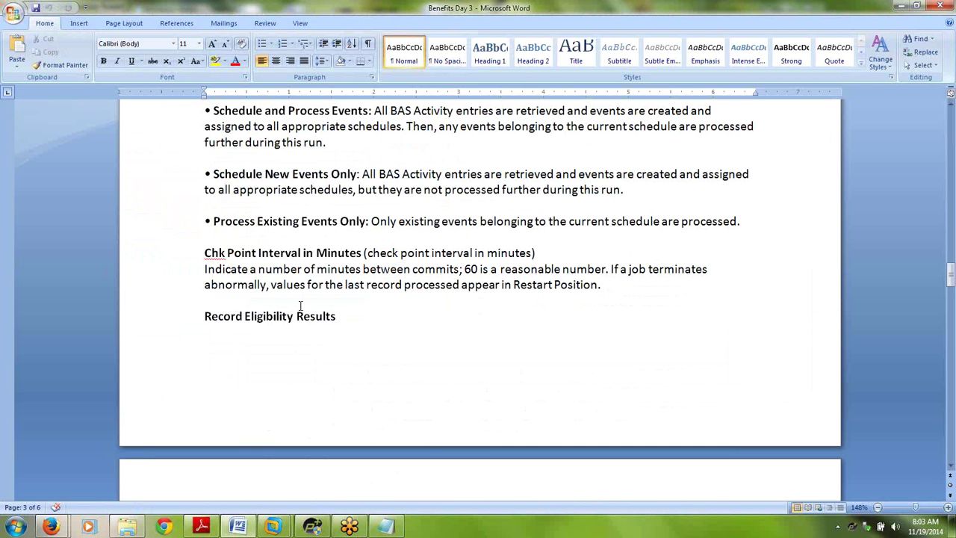
{"action": "scroll", "coordinate": [301, 305], "scroll_direction": "down", "scroll_amount": 10}
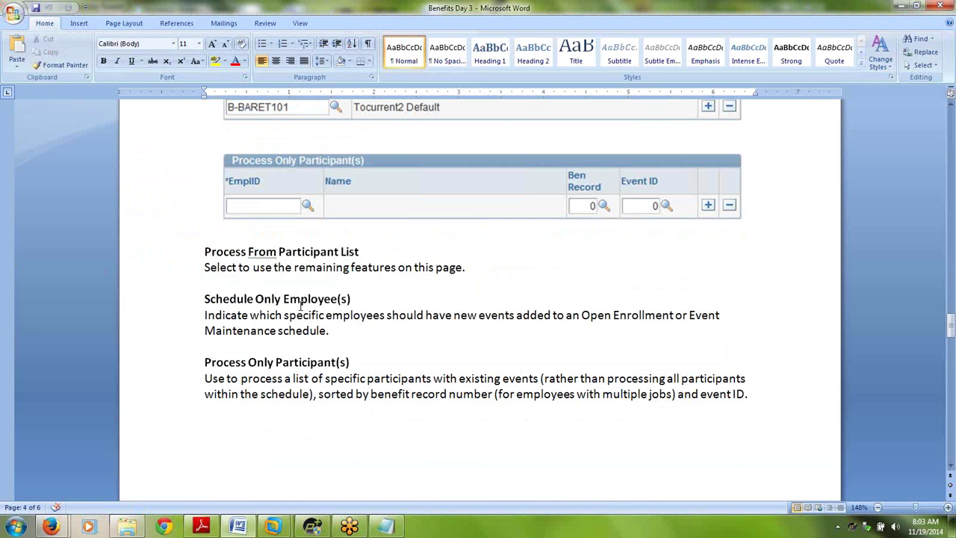
{"action": "scroll", "coordinate": [300, 306], "scroll_direction": "down", "scroll_amount": 10}
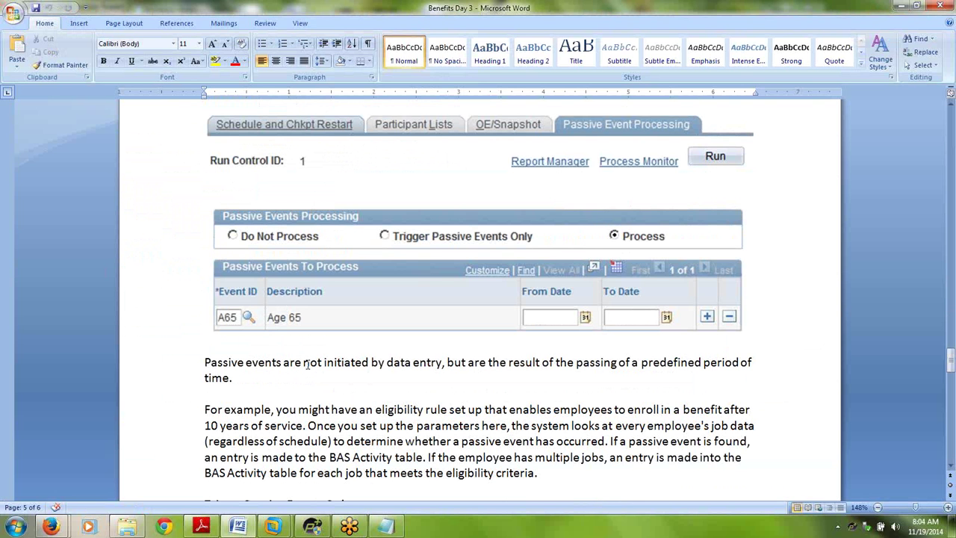
{"action": "scroll", "coordinate": [306, 364], "scroll_direction": "down", "scroll_amount": 2}
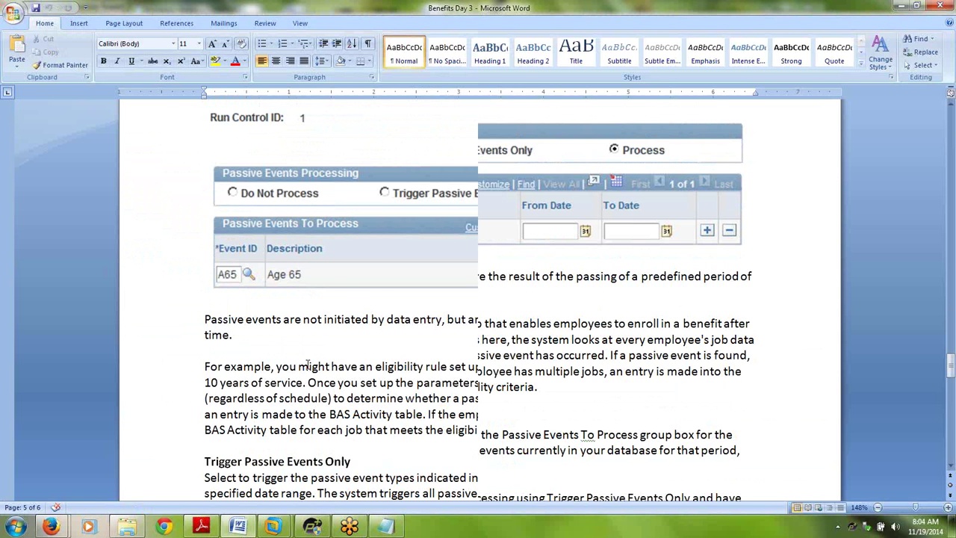
{"action": "scroll", "coordinate": [306, 364], "scroll_direction": "down", "scroll_amount": 5}
{"action": "scroll", "coordinate": [306, 365], "scroll_direction": "down", "scroll_amount": 6}
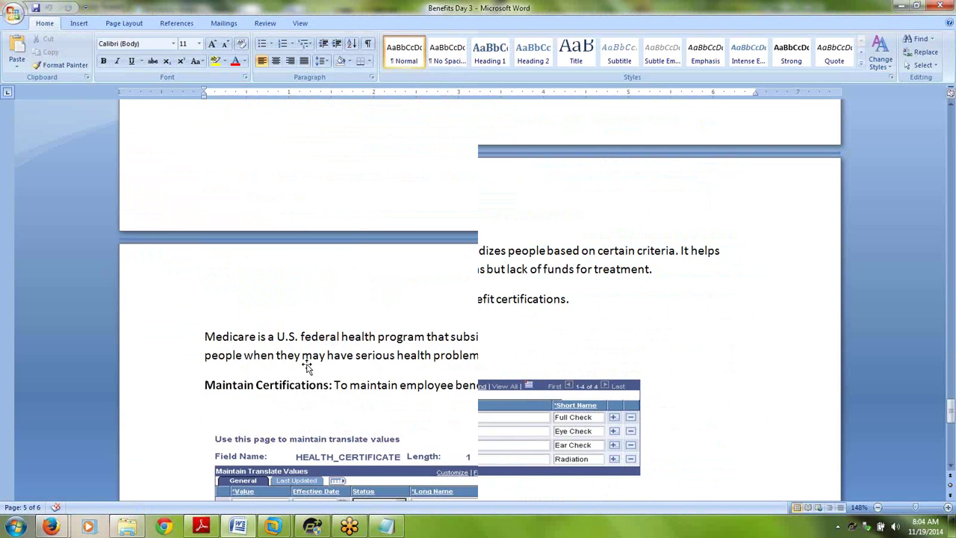
{"action": "scroll", "coordinate": [306, 366], "scroll_direction": "up", "scroll_amount": 10}
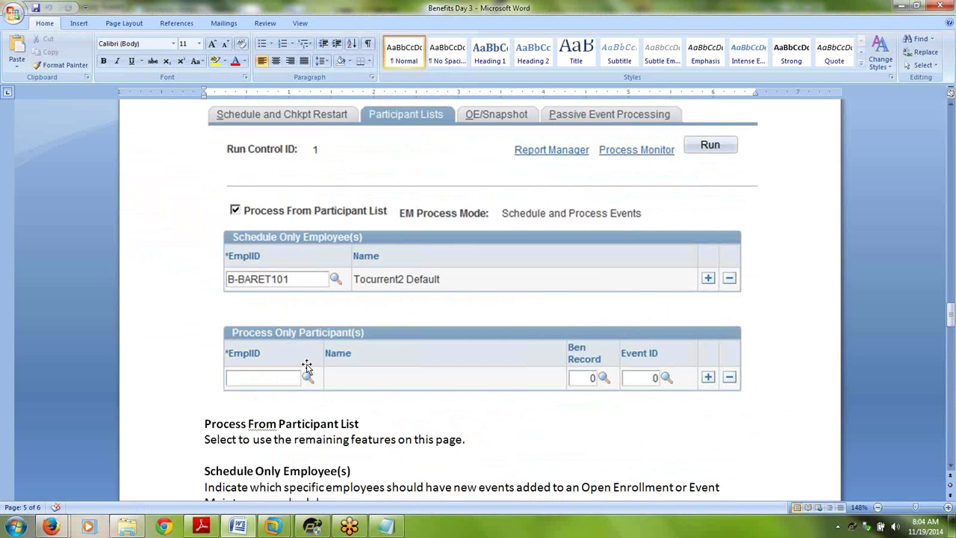
{"action": "scroll", "coordinate": [306, 367], "scroll_direction": "up", "scroll_amount": 7}
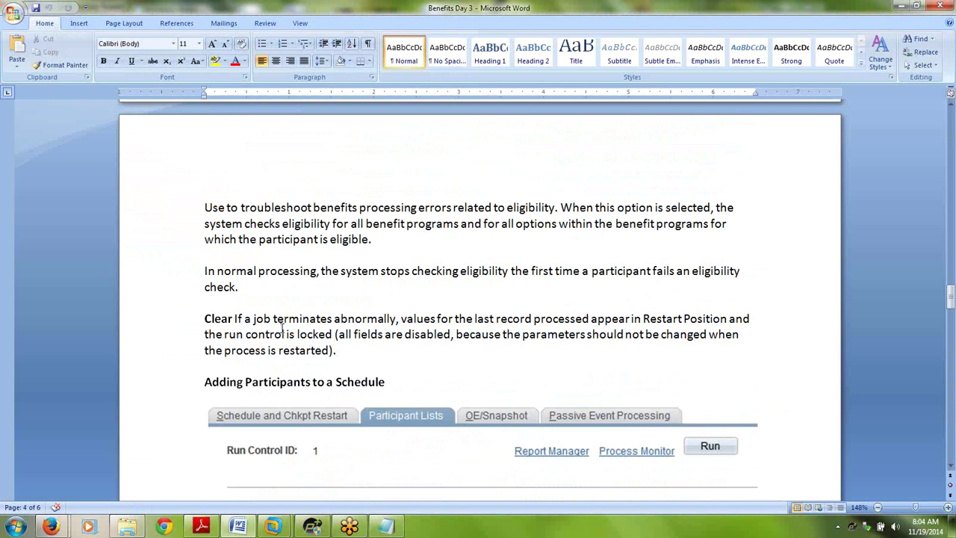
{"action": "scroll", "coordinate": [283, 328], "scroll_direction": "down", "scroll_amount": 1}
{"action": "scroll", "coordinate": [283, 329], "scroll_direction": "down", "scroll_amount": 5}
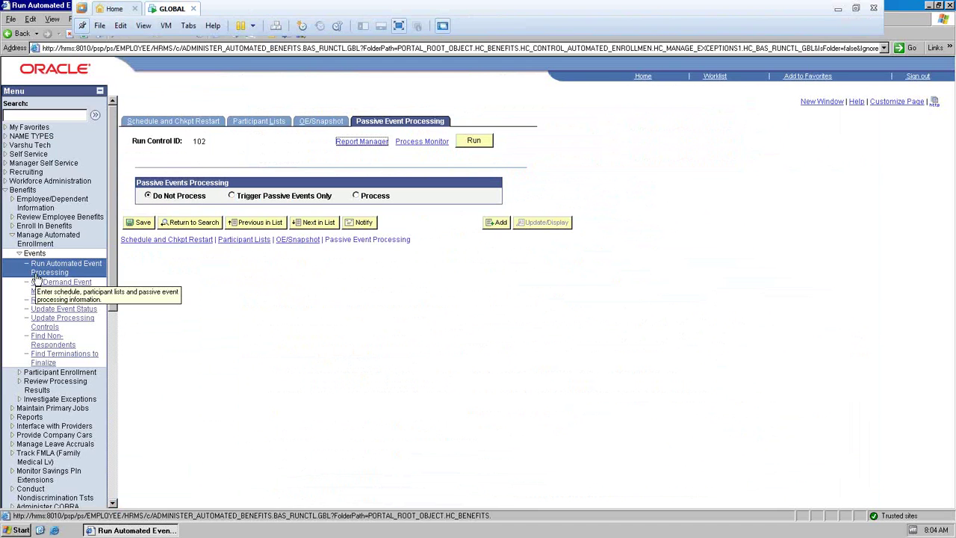
Back in PeopleSoft, recheck the Participant Lists page of run control 102, return to the run control search and collapse Benefits
{"action": "left_click", "coordinate": [12, 236]}
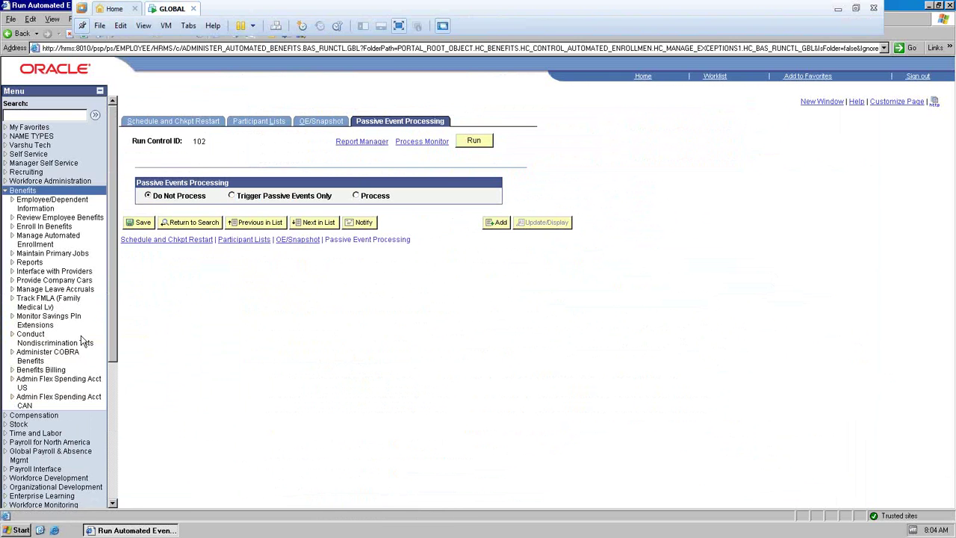
{"action": "scroll", "coordinate": [82, 339], "scroll_direction": "down", "scroll_amount": 5}
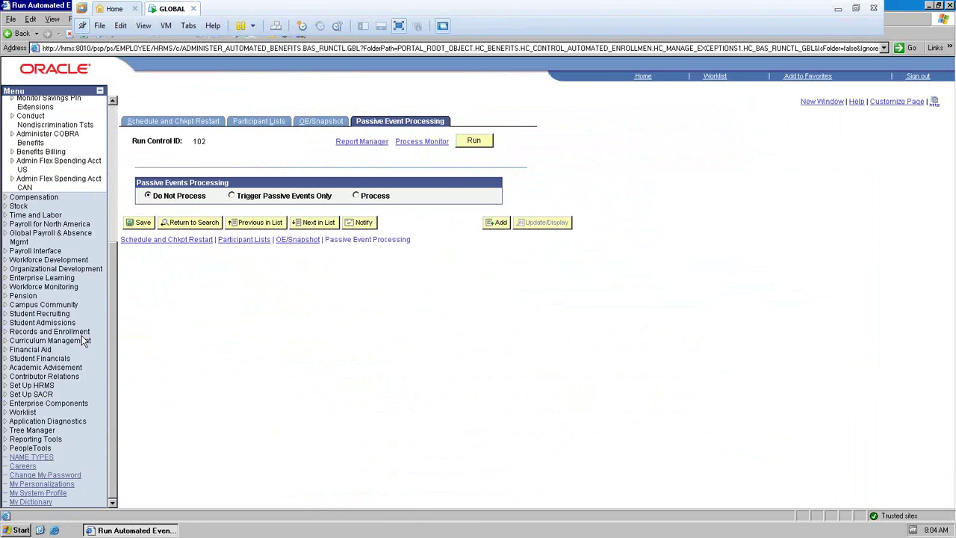
{"action": "left_click", "coordinate": [158, 125]}
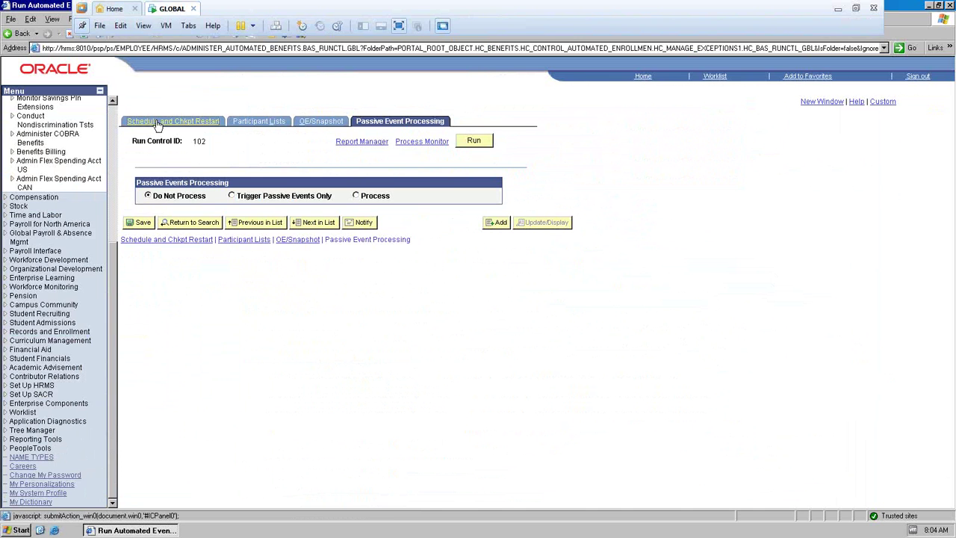
{"action": "left_click", "coordinate": [252, 124]}
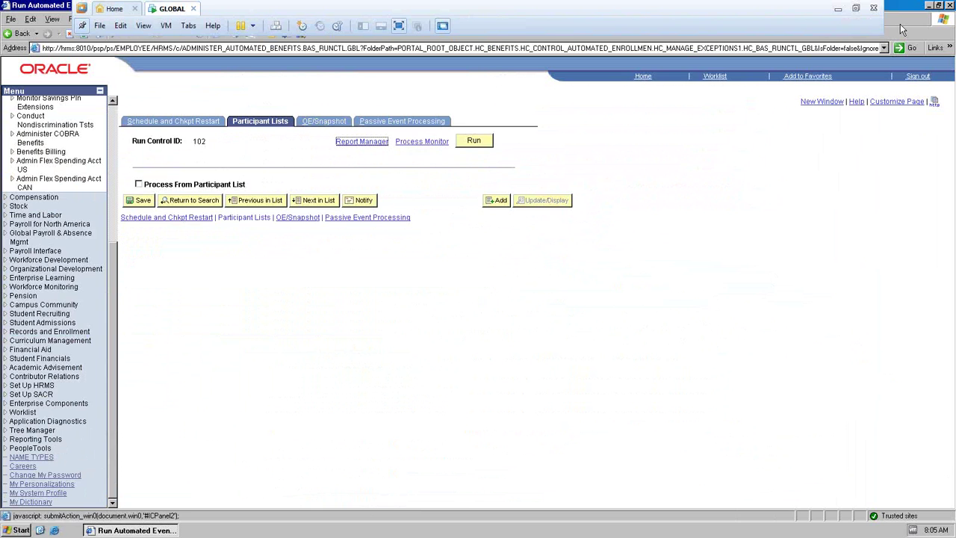
{"action": "left_click", "coordinate": [197, 205]}
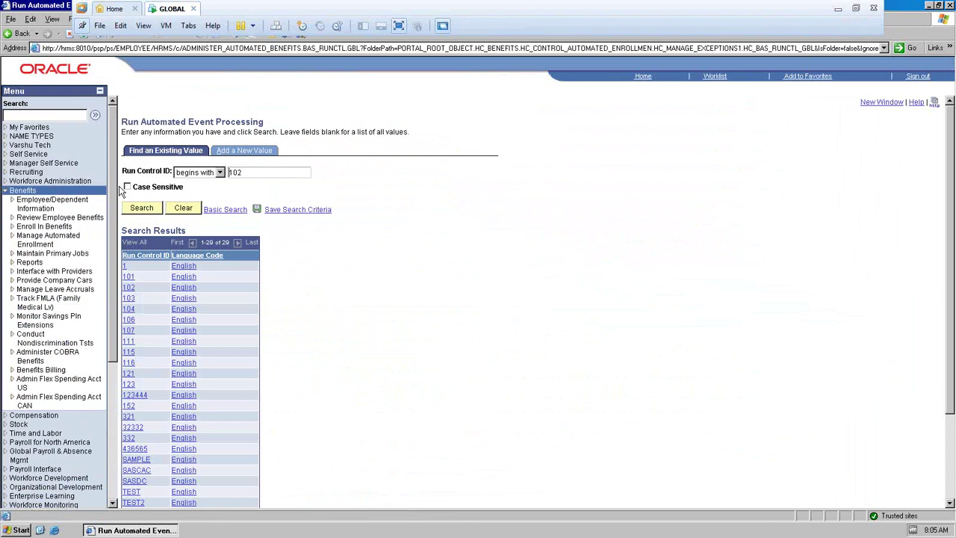
{"action": "left_click", "coordinate": [7, 191]}
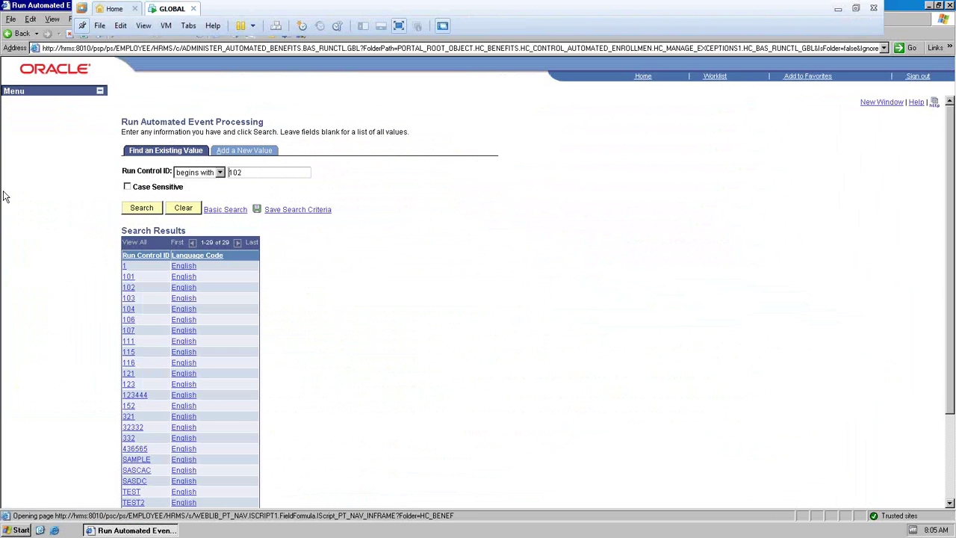
Leave the PeopleSoft virtual machine and switch to the Benefits Day 2.pdf notes in Adobe Reader
{"action": "left_click", "coordinate": [838, 8]}
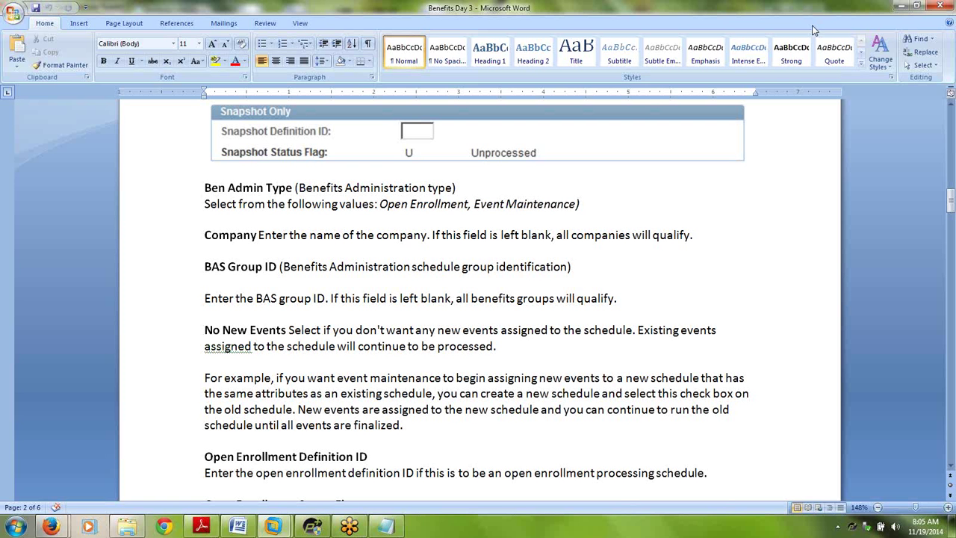
{"action": "left_click", "coordinate": [202, 527]}
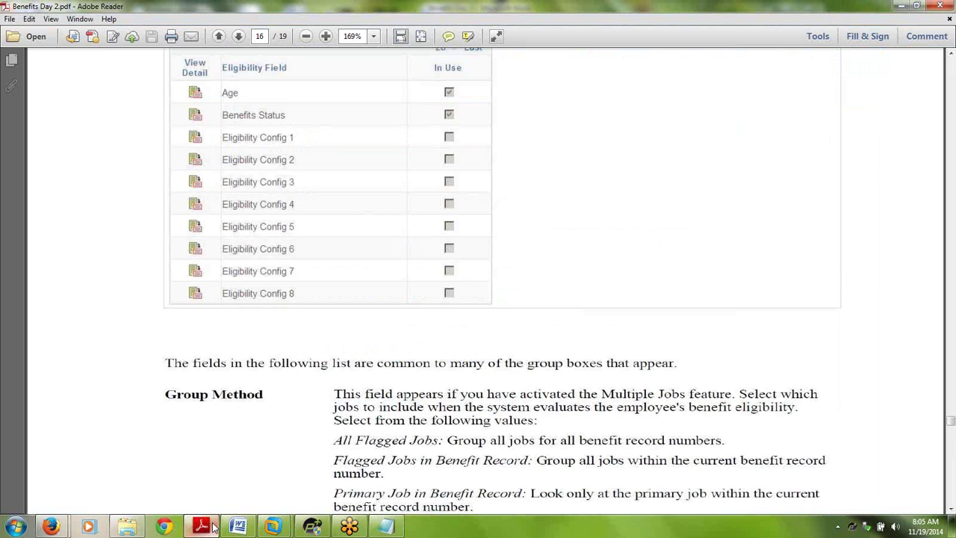
Examine the Eligibility Rules Table example in the notes and the definitions of grouping, evaluation method and age criteria on pages 16–17
{"action": "scroll", "coordinate": [503, 202], "scroll_direction": "down", "scroll_amount": 5}
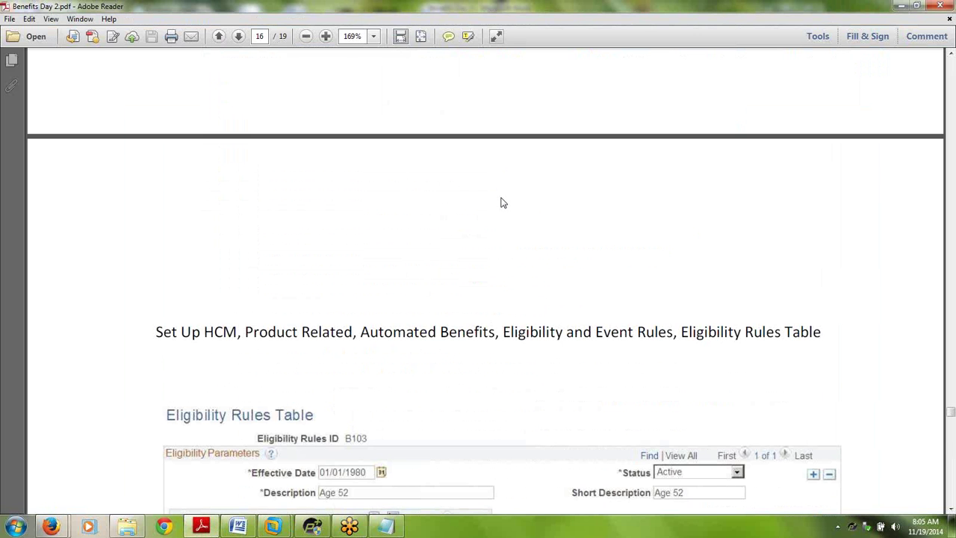
{"action": "scroll", "coordinate": [503, 203], "scroll_direction": "down", "scroll_amount": 5}
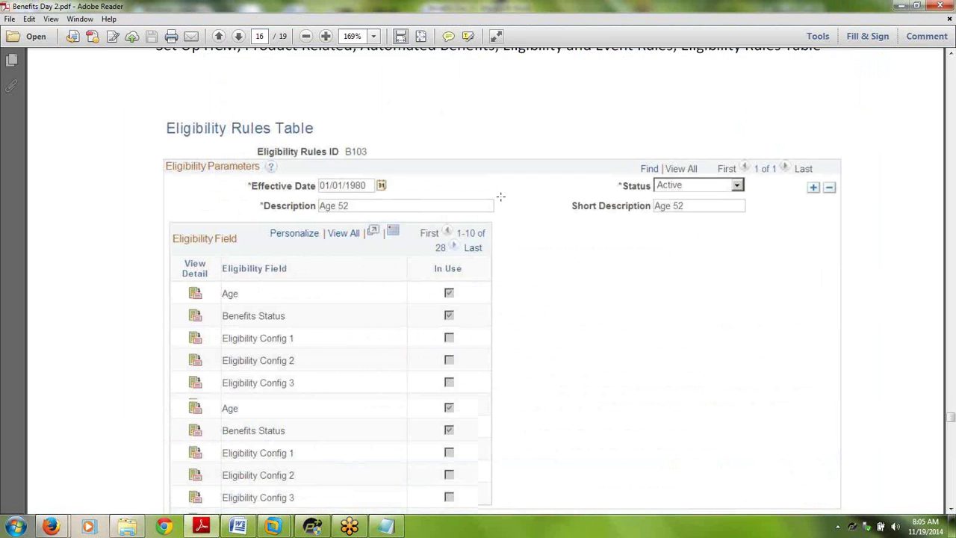
{"action": "scroll", "coordinate": [500, 196], "scroll_direction": "down", "scroll_amount": 5}
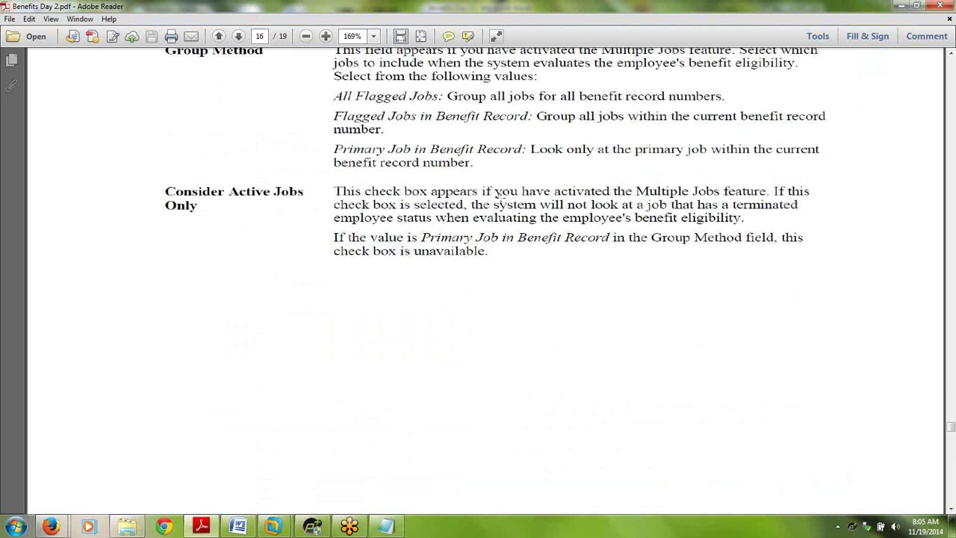
{"action": "scroll", "coordinate": [503, 198], "scroll_direction": "down", "scroll_amount": 5}
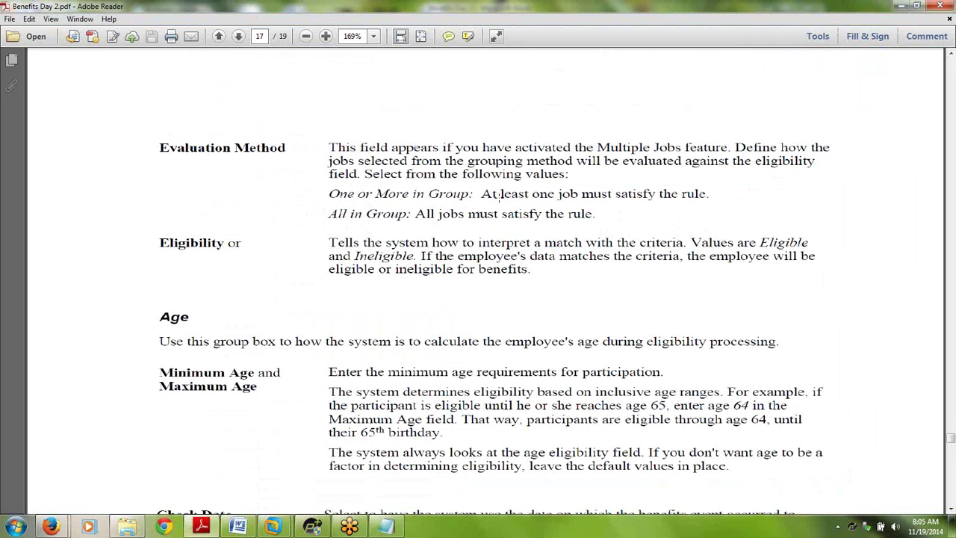
{"action": "scroll", "coordinate": [500, 198], "scroll_direction": "down", "scroll_amount": 5}
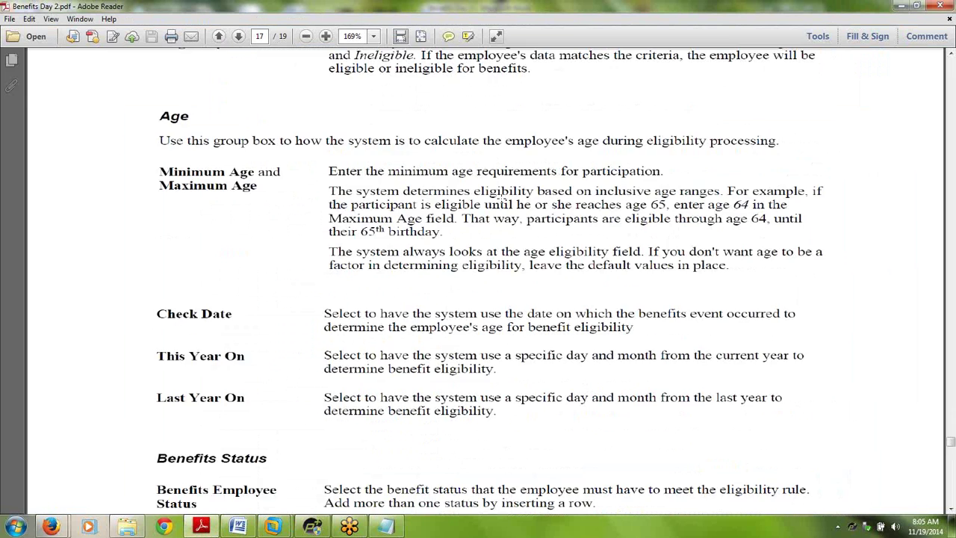
Go back to the COBRA Event Rules example on page 13 and compare it with the field definitions on page 14
{"action": "scroll", "coordinate": [502, 201], "scroll_direction": "up", "scroll_amount": 5}
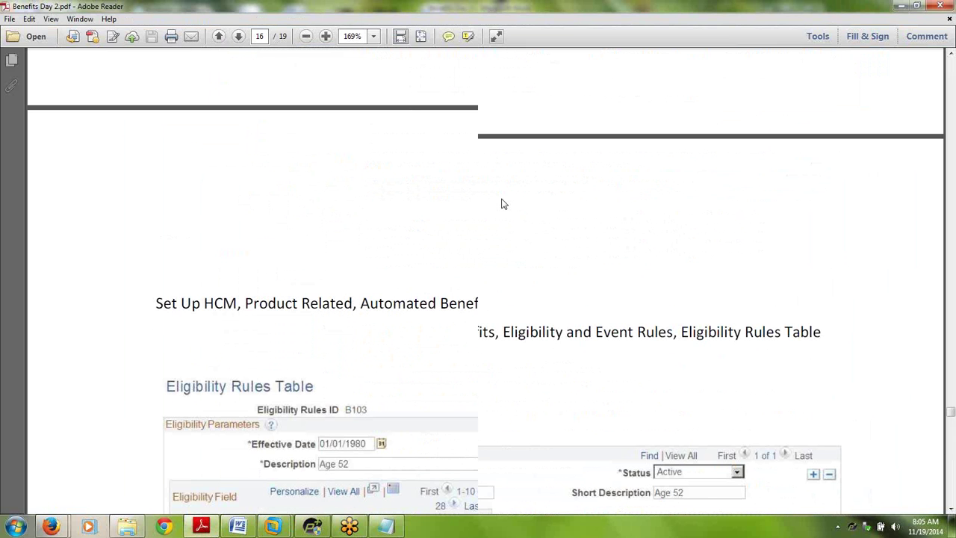
{"action": "scroll", "coordinate": [502, 202], "scroll_direction": "up", "scroll_amount": 5}
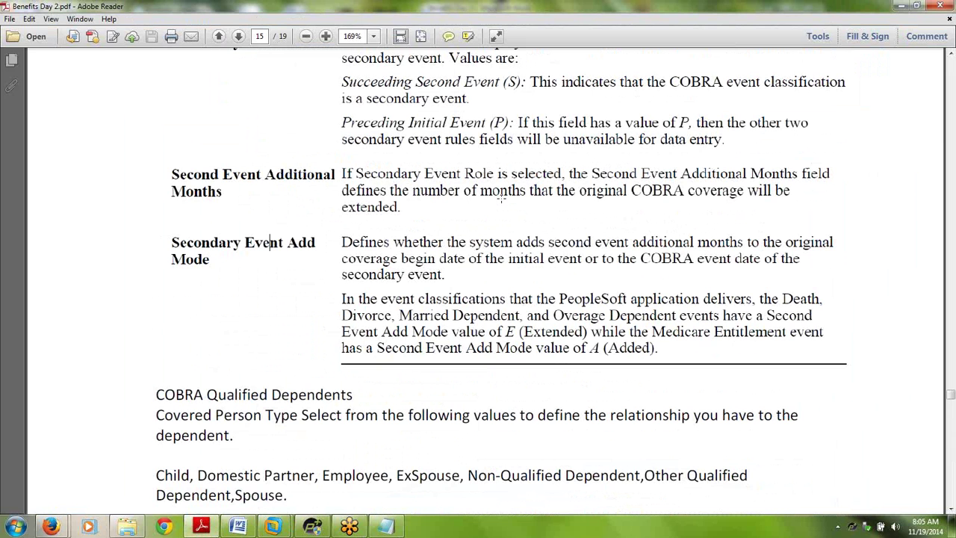
{"action": "scroll", "coordinate": [502, 195], "scroll_direction": "up", "scroll_amount": 10}
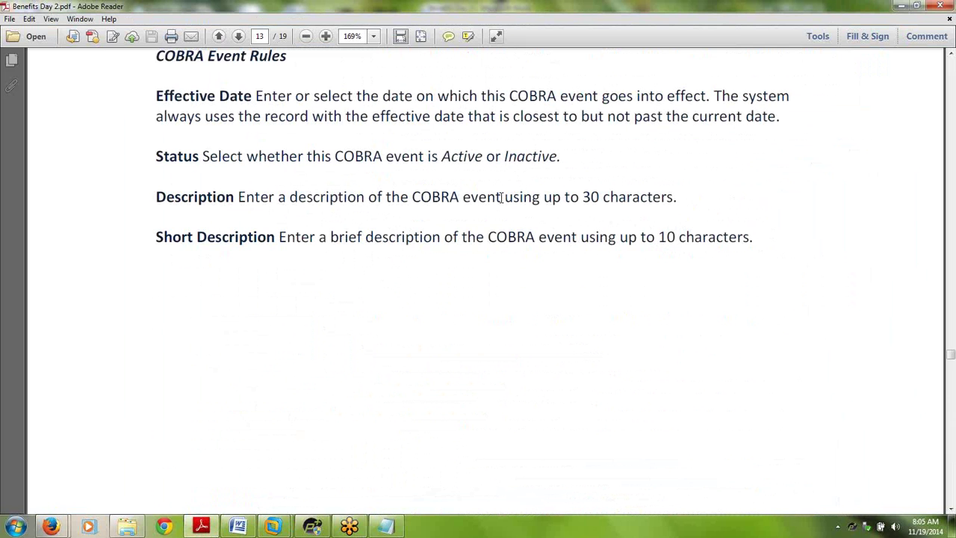
{"action": "scroll", "coordinate": [502, 196], "scroll_direction": "up", "scroll_amount": 5}
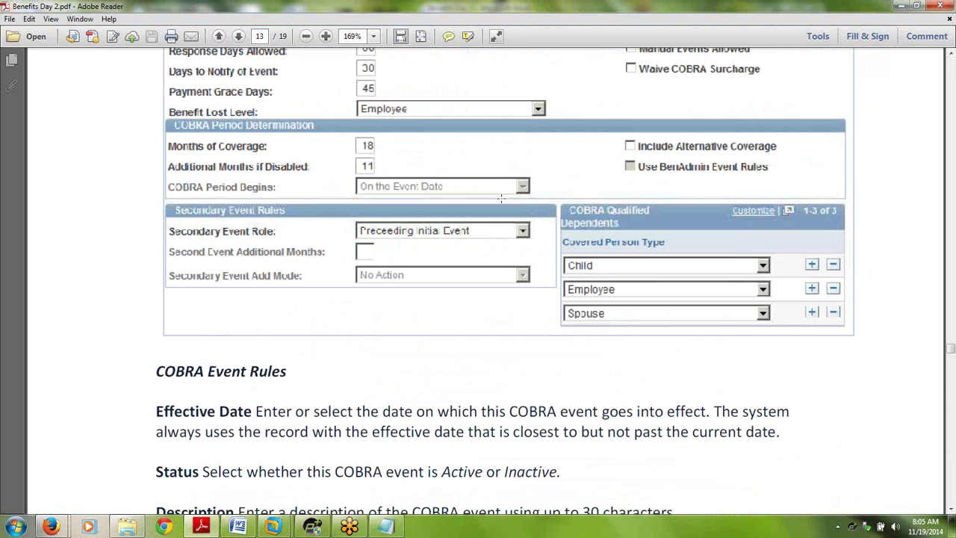
{"action": "scroll", "coordinate": [501, 198], "scroll_direction": "up", "scroll_amount": 2}
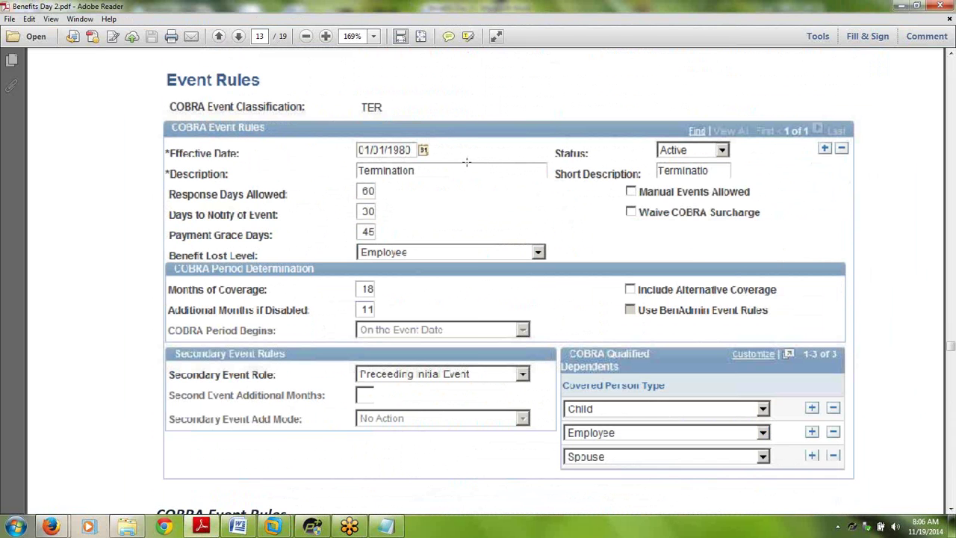
{"action": "scroll", "coordinate": [466, 161], "scroll_direction": "down", "scroll_amount": 2}
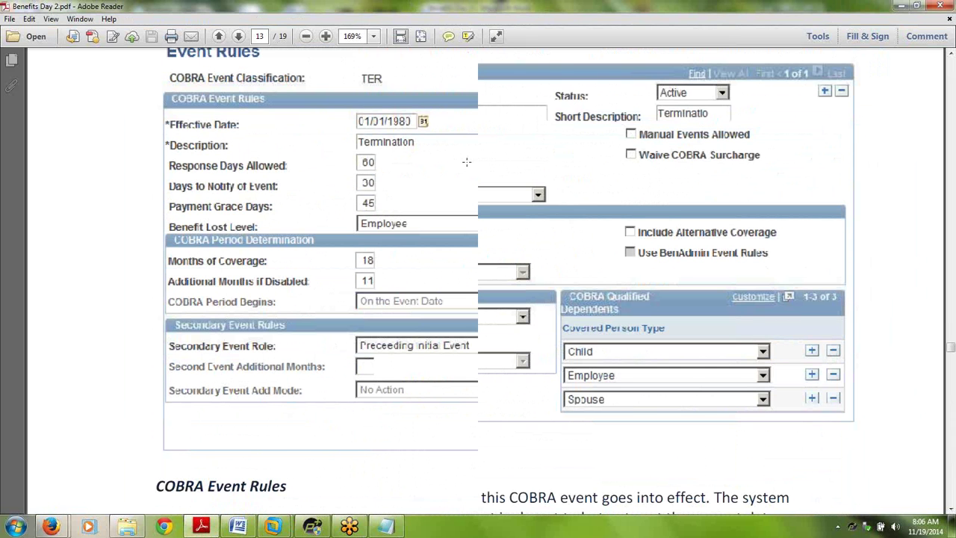
{"action": "scroll", "coordinate": [466, 161], "scroll_direction": "down", "scroll_amount": 3}
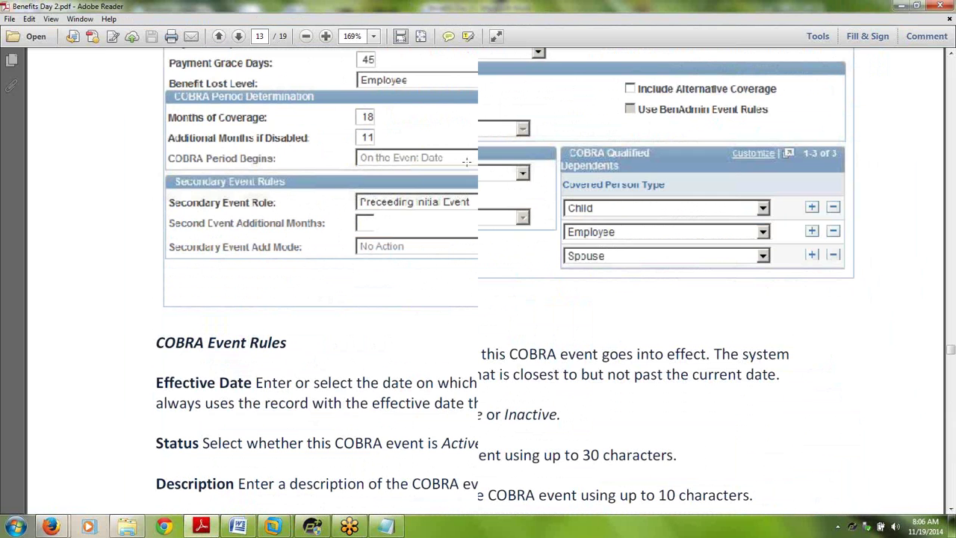
{"action": "scroll", "coordinate": [467, 164], "scroll_direction": "down", "scroll_amount": 5}
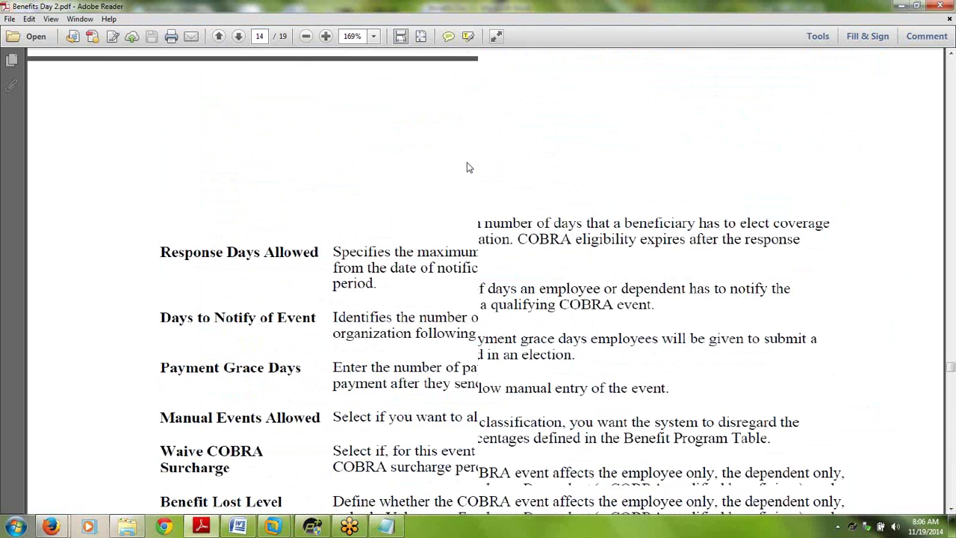
{"action": "scroll", "coordinate": [467, 167], "scroll_direction": "down", "scroll_amount": 6}
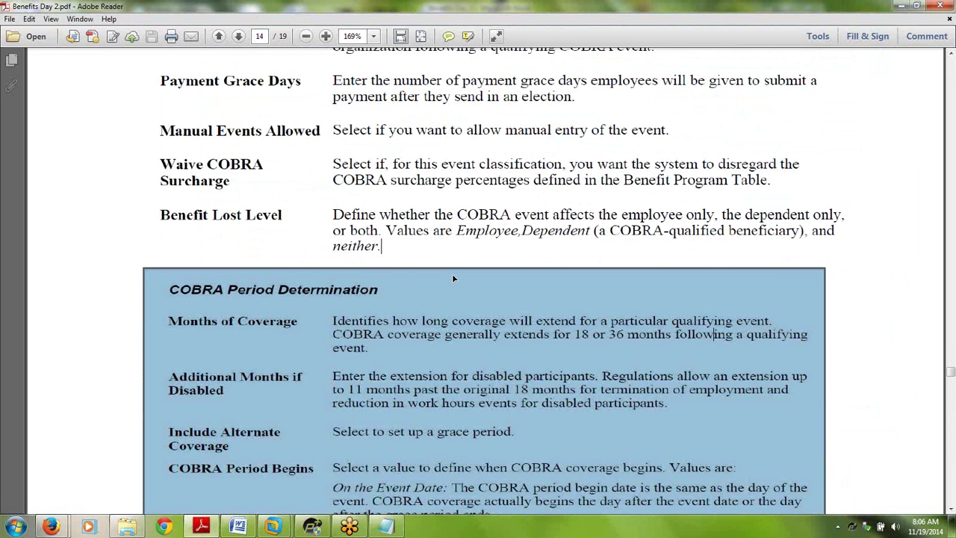
{"action": "scroll", "coordinate": [913, 347], "scroll_direction": "up", "scroll_amount": 10}
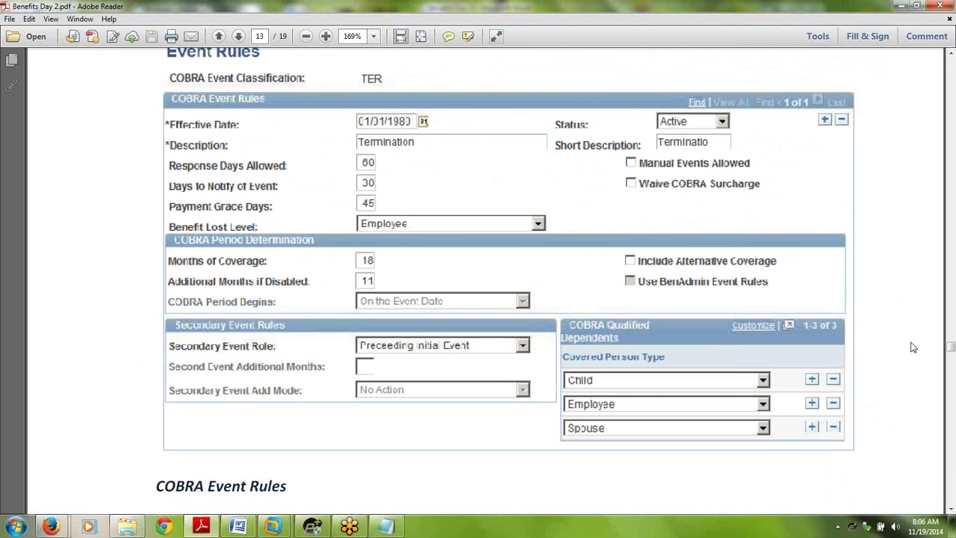
Go back to the COBRA Plans section on page 5 and review its numbered points and the Surcharge explanation on page 6
{"action": "left_click_drag", "start_coordinate": [950, 346], "coordinate": [949, 320]}
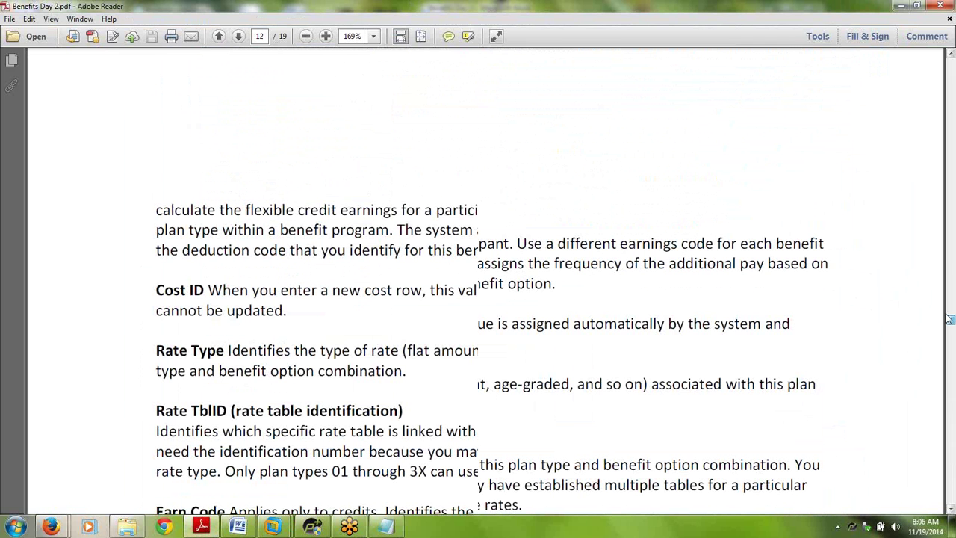
{"action": "left_click_drag", "start_coordinate": [949, 319], "coordinate": [934, 261]}
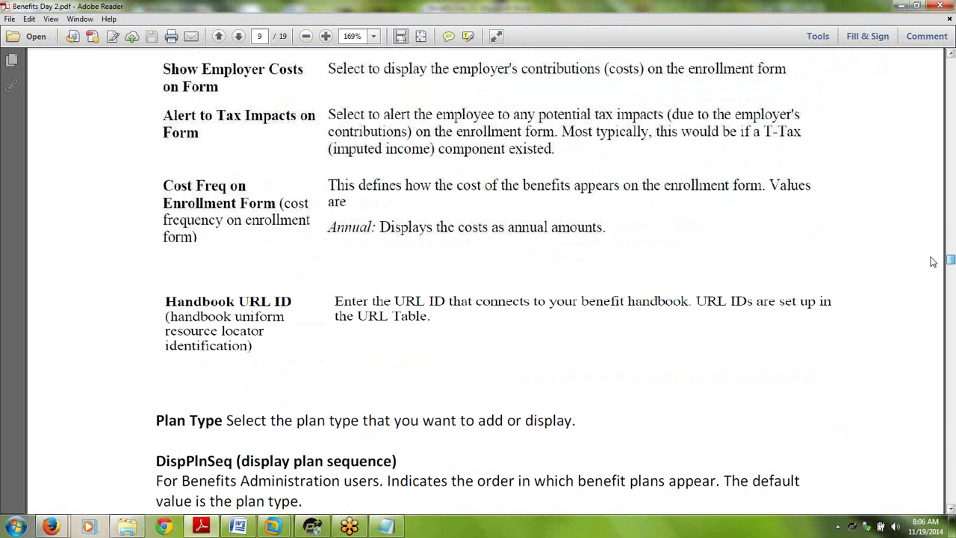
{"action": "left_click_drag", "start_coordinate": [934, 261], "coordinate": [927, 228]}
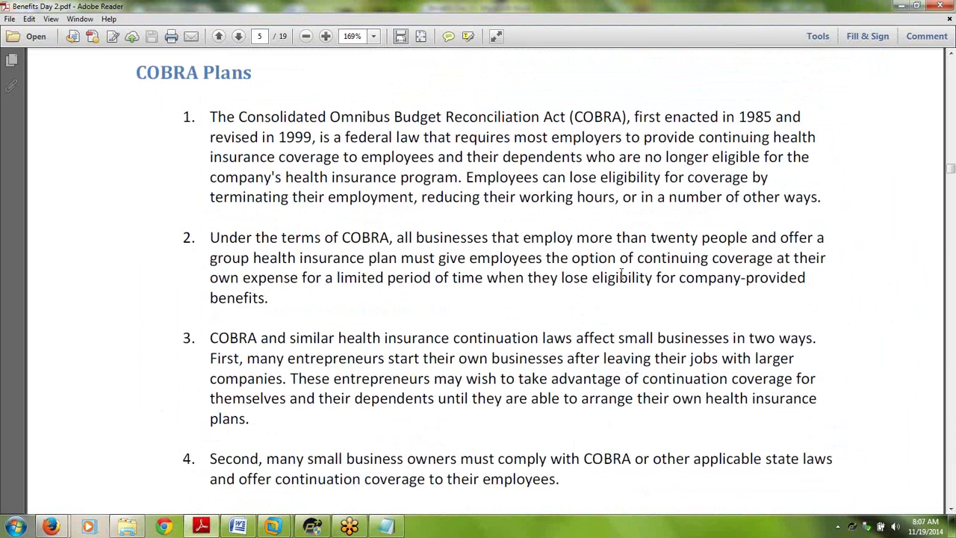
{"action": "scroll", "coordinate": [624, 280], "scroll_direction": "down", "scroll_amount": 1}
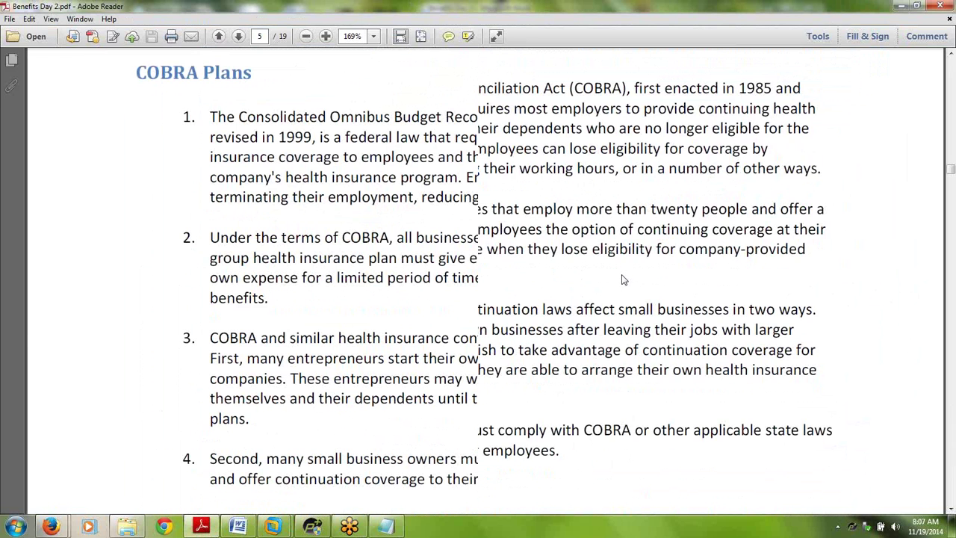
{"action": "scroll", "coordinate": [623, 281], "scroll_direction": "down", "scroll_amount": 10}
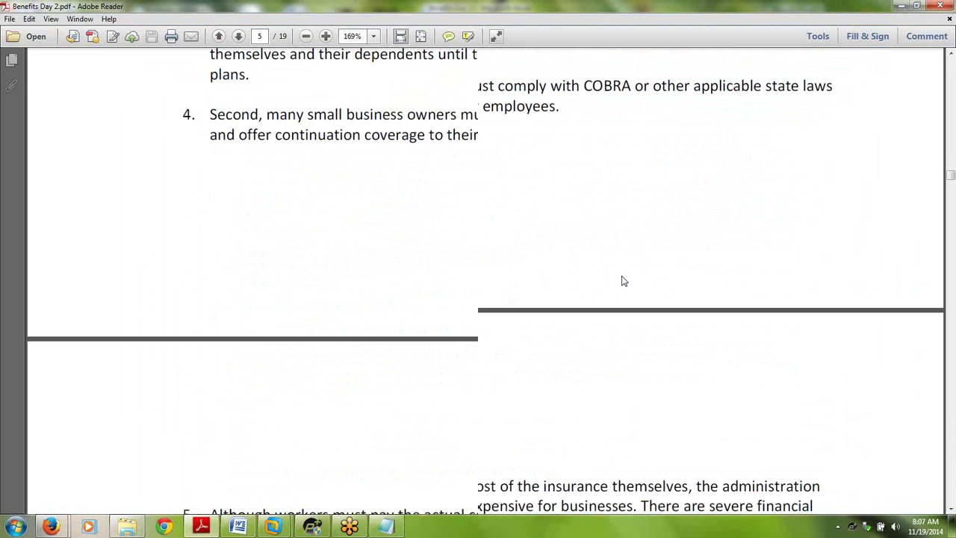
{"action": "scroll", "coordinate": [624, 280], "scroll_direction": "down", "scroll_amount": 9}
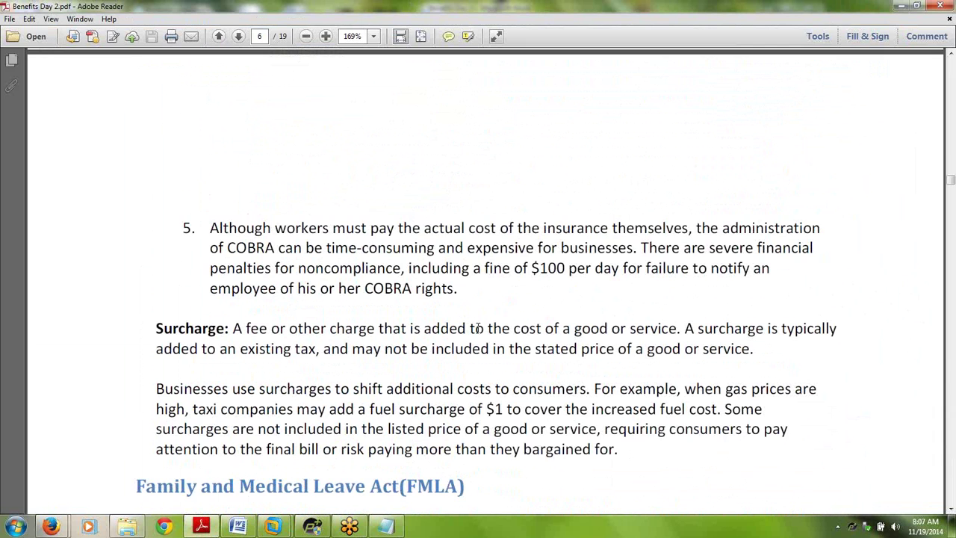
{"action": "scroll", "coordinate": [476, 329], "scroll_direction": "down", "scroll_amount": 1}
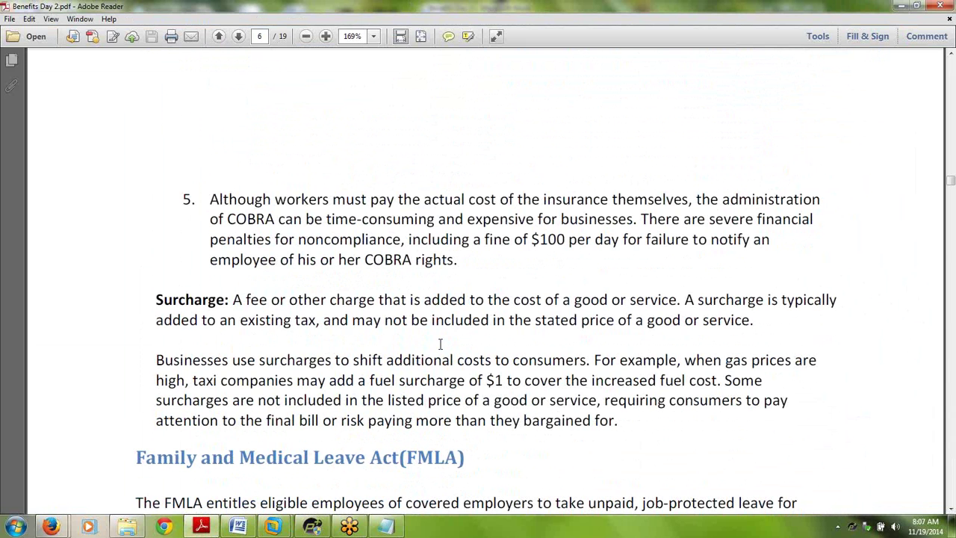
Move on to the benefit program field definitions on page 8 and review Program Type and the COBRA surcharge percentages
{"action": "scroll", "coordinate": [440, 344], "scroll_direction": "down", "scroll_amount": 10}
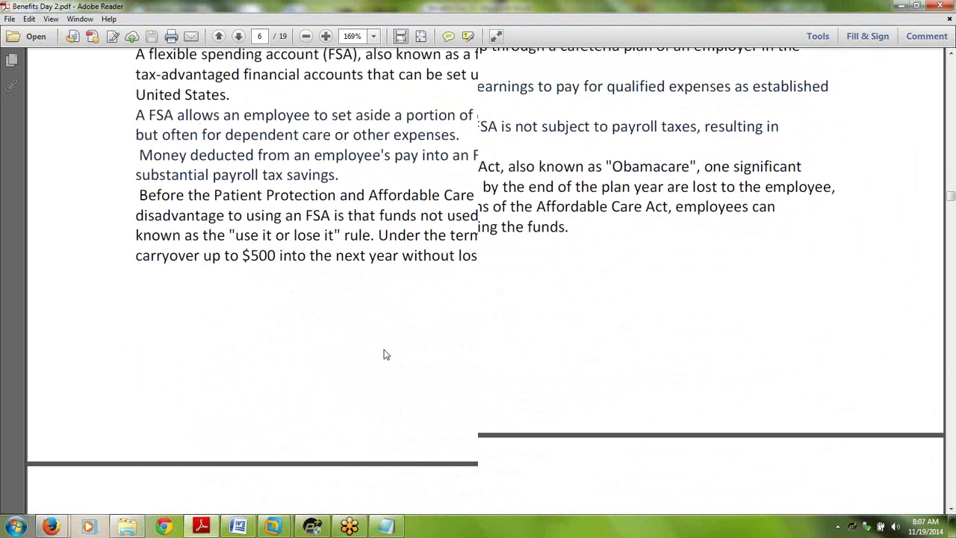
{"action": "scroll", "coordinate": [386, 354], "scroll_direction": "down", "scroll_amount": 7}
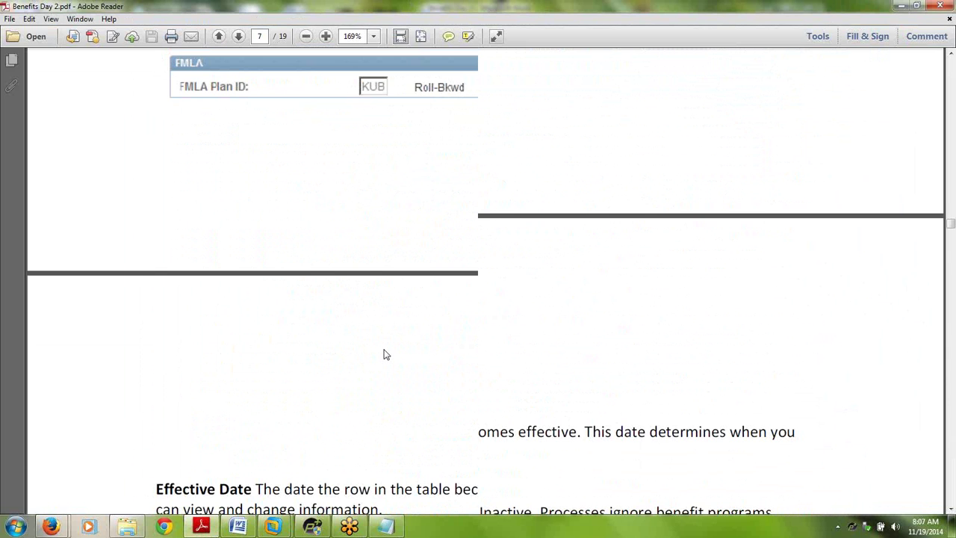
{"action": "scroll", "coordinate": [386, 355], "scroll_direction": "down", "scroll_amount": 10}
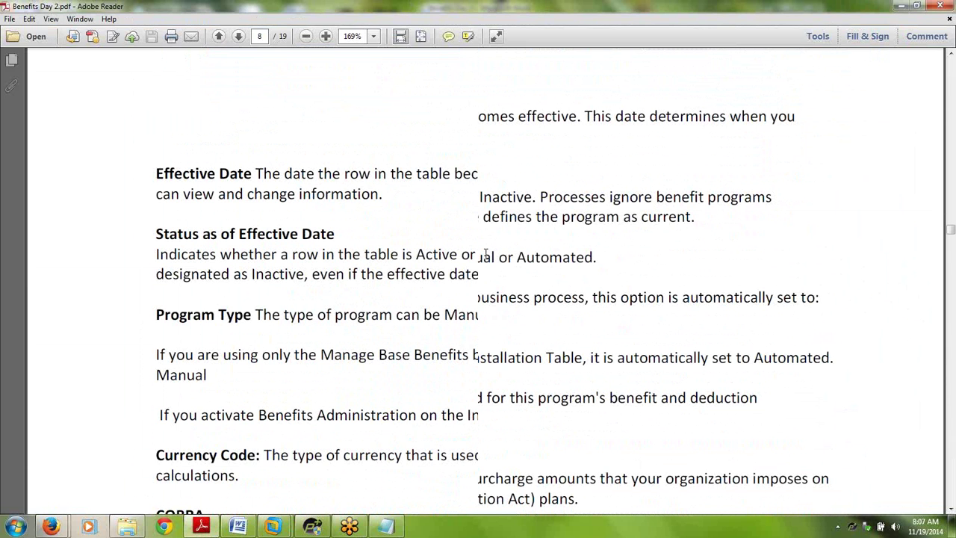
{"action": "scroll", "coordinate": [486, 254], "scroll_direction": "down", "scroll_amount": 10}
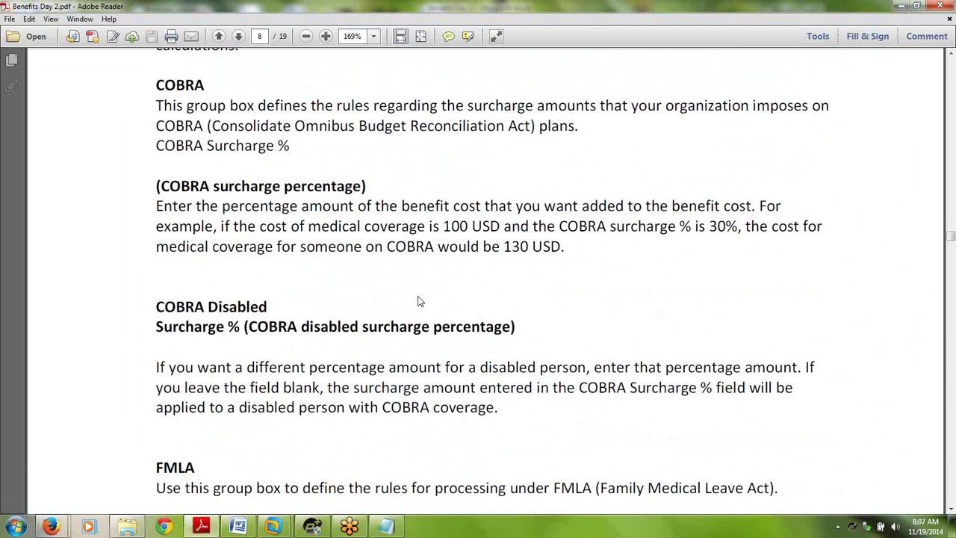
{"action": "scroll", "coordinate": [421, 300], "scroll_direction": "up", "scroll_amount": 2}
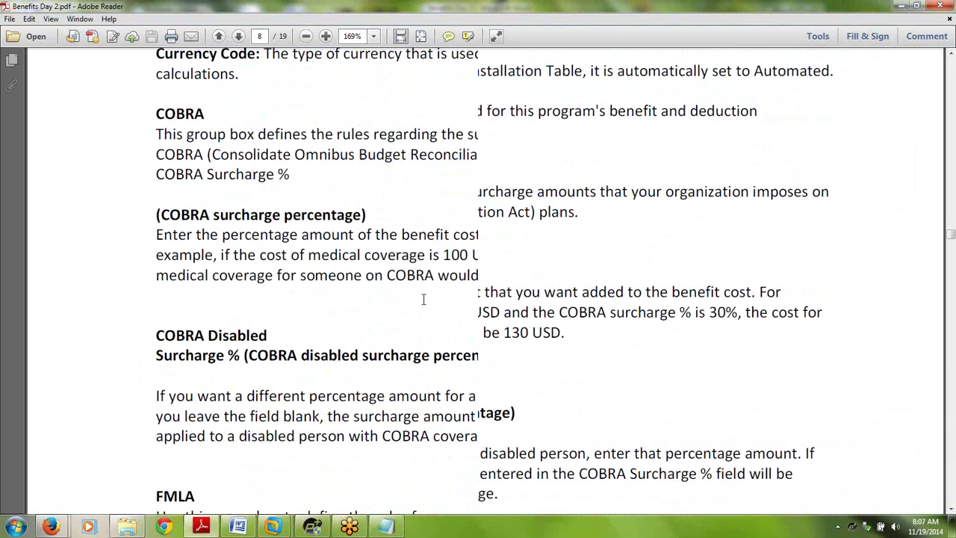
{"action": "scroll", "coordinate": [423, 299], "scroll_direction": "up", "scroll_amount": 3}
Switch briefly to the PeopleSoft virtual machine, return to the Benefits Day 2.pdf notes and examine the Benefit Program Table example on page 7
{"action": "key", "text": "alt+Tab"}
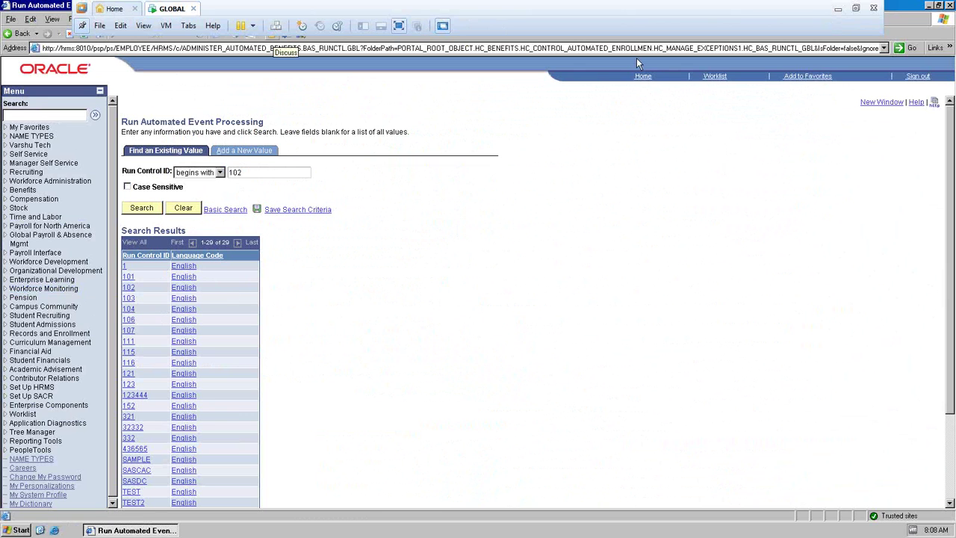
{"action": "left_click", "coordinate": [838, 8]}
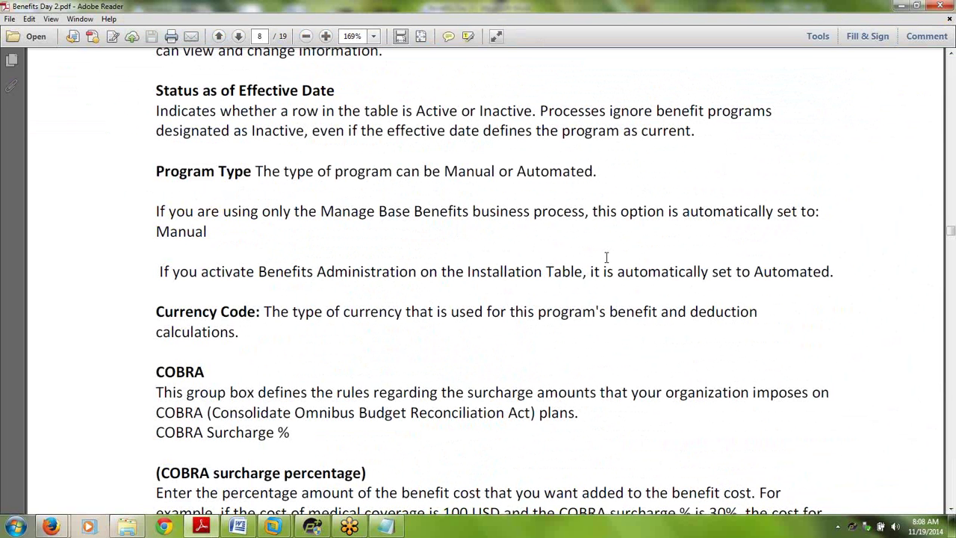
{"action": "scroll", "coordinate": [483, 168], "scroll_direction": "up", "scroll_amount": 4}
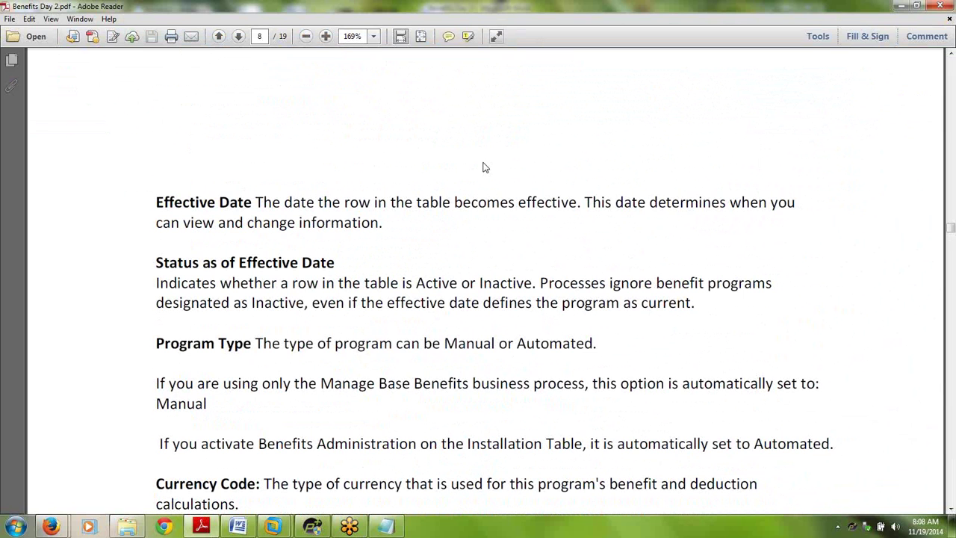
{"action": "scroll", "coordinate": [483, 167], "scroll_direction": "up", "scroll_amount": 2}
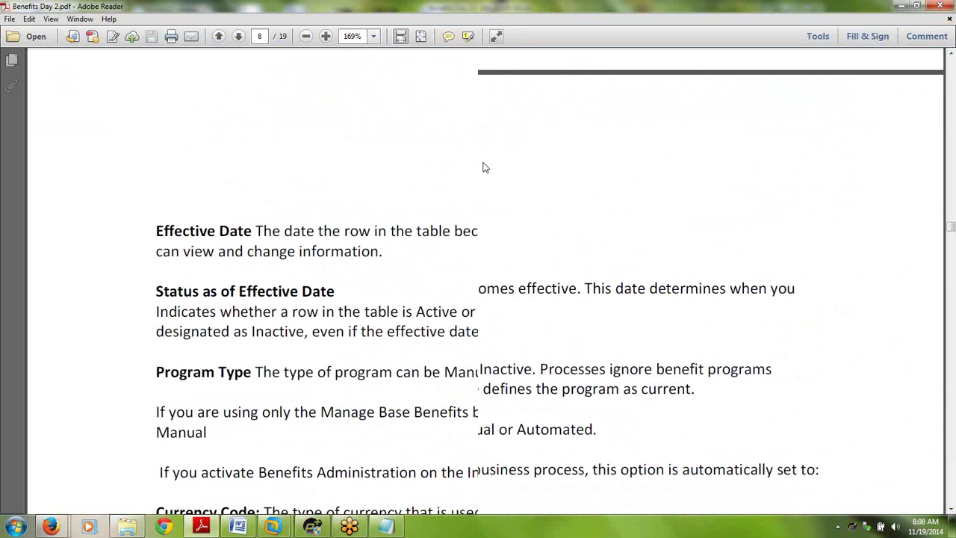
{"action": "scroll", "coordinate": [482, 167], "scroll_direction": "up", "scroll_amount": 5}
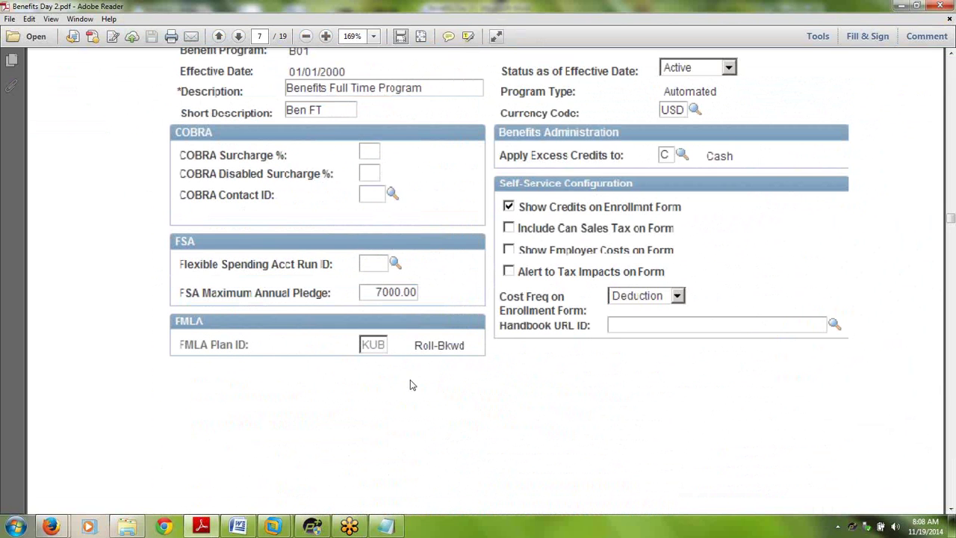
{"action": "scroll", "coordinate": [410, 380], "scroll_direction": "up", "scroll_amount": 4}
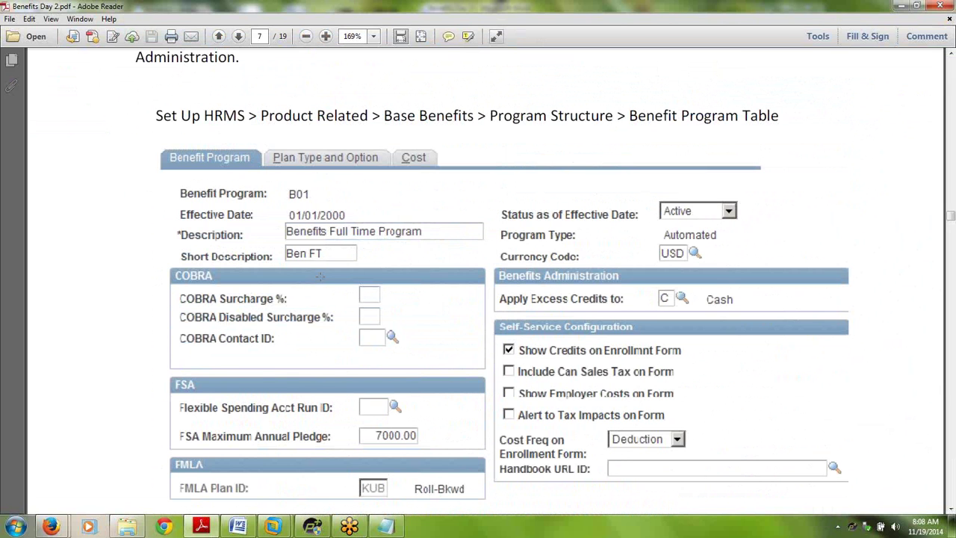
Review the Flexible spending account (FSA) and Family and Medical Leave Act (FMLA) sections on page 6
{"action": "scroll", "coordinate": [322, 279], "scroll_direction": "down", "scroll_amount": 6}
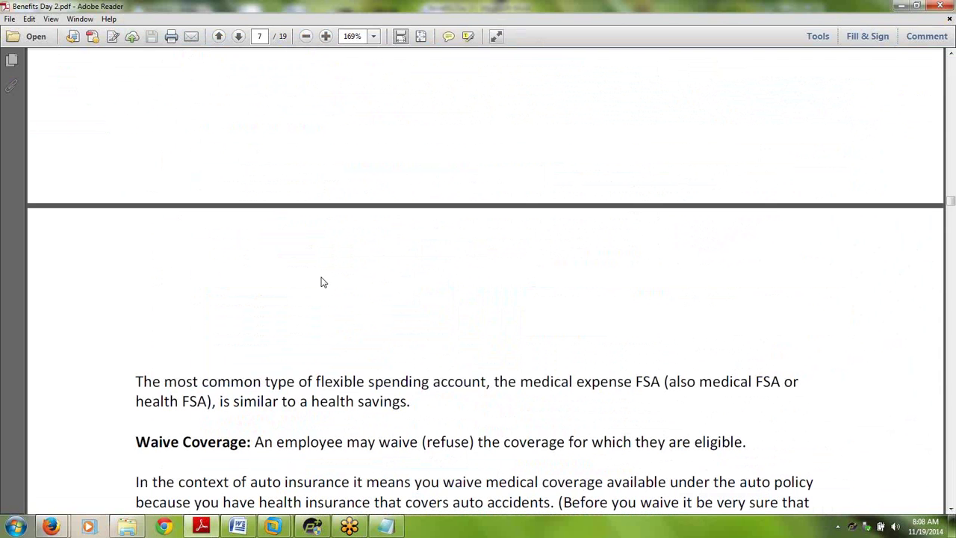
{"action": "scroll", "coordinate": [323, 282], "scroll_direction": "up", "scroll_amount": 5}
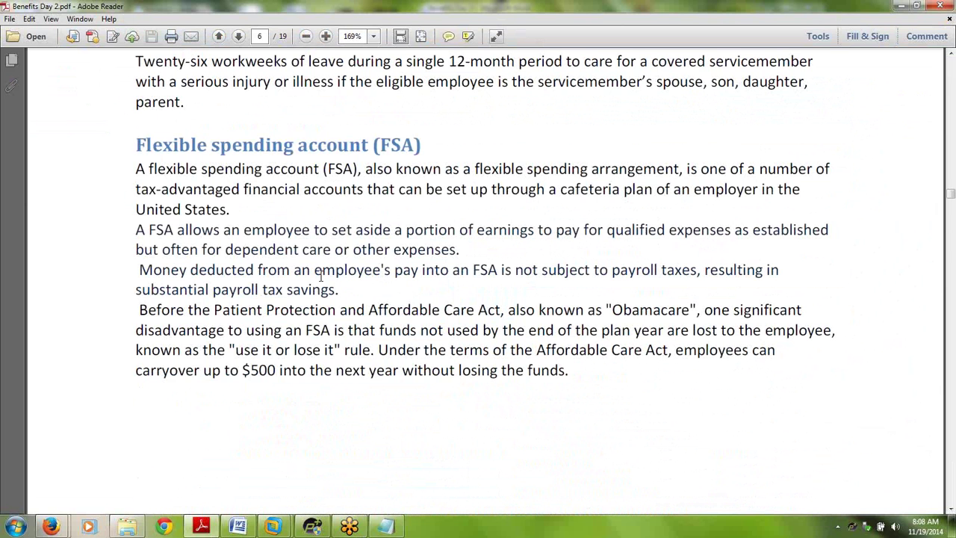
{"action": "scroll", "coordinate": [323, 277], "scroll_direction": "up", "scroll_amount": 5}
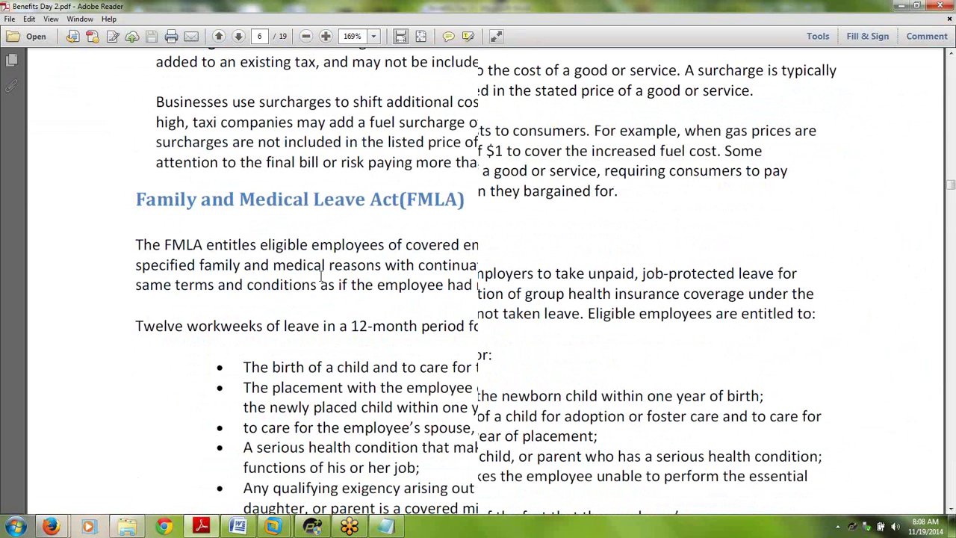